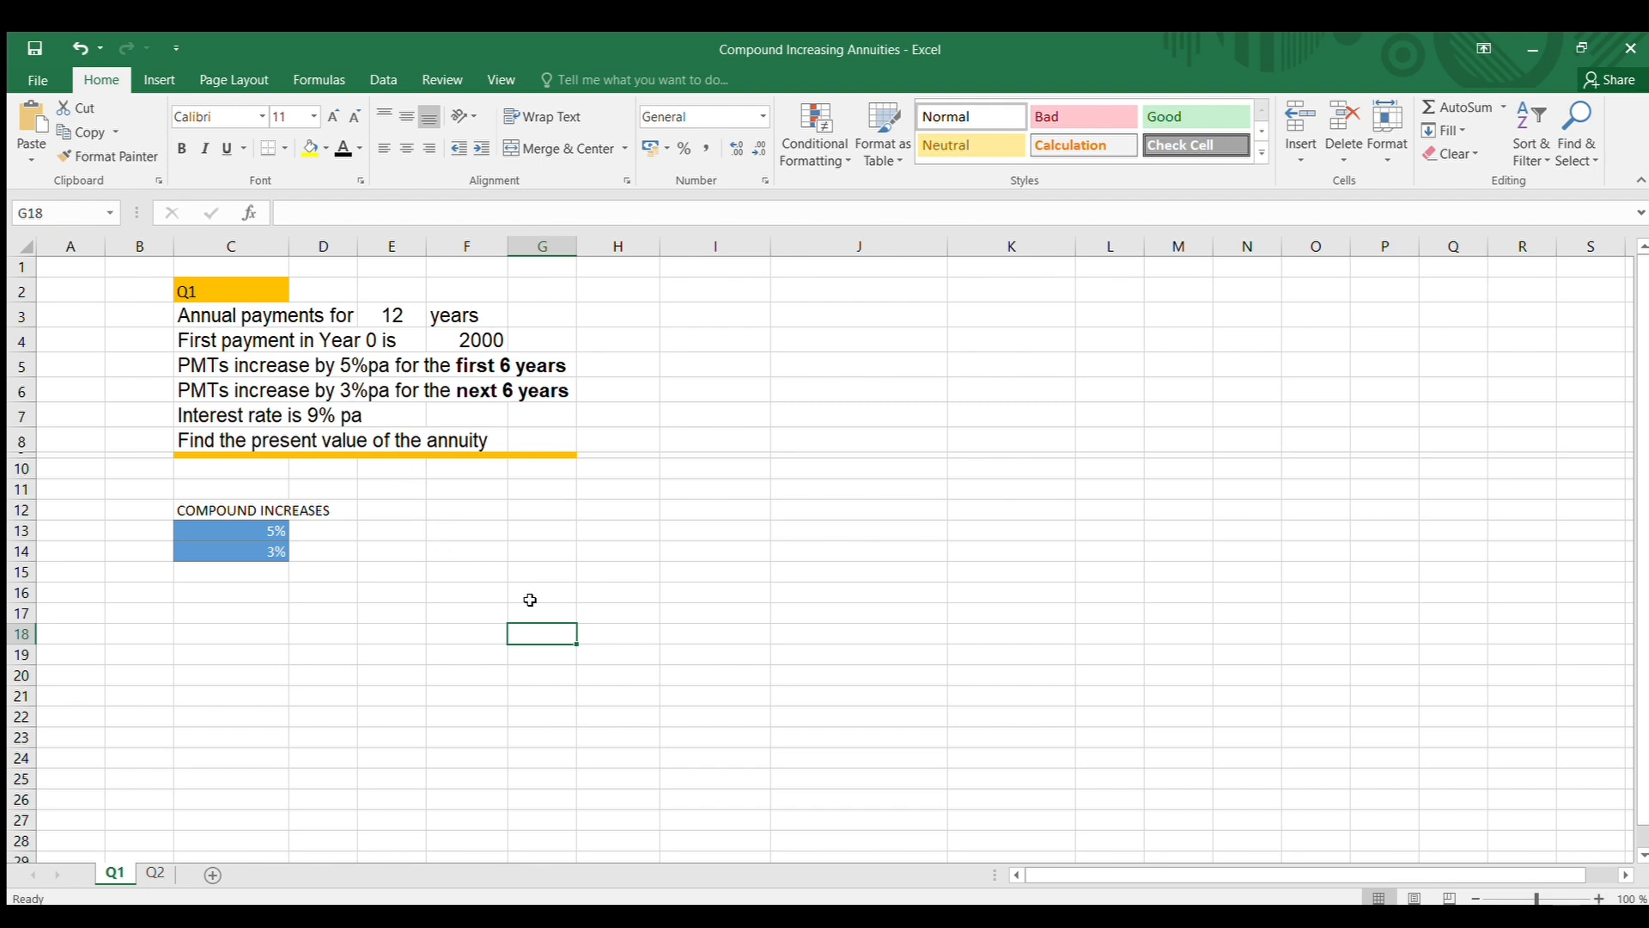
Enter the heading TIME YEARS in cell G11
click(536, 486)
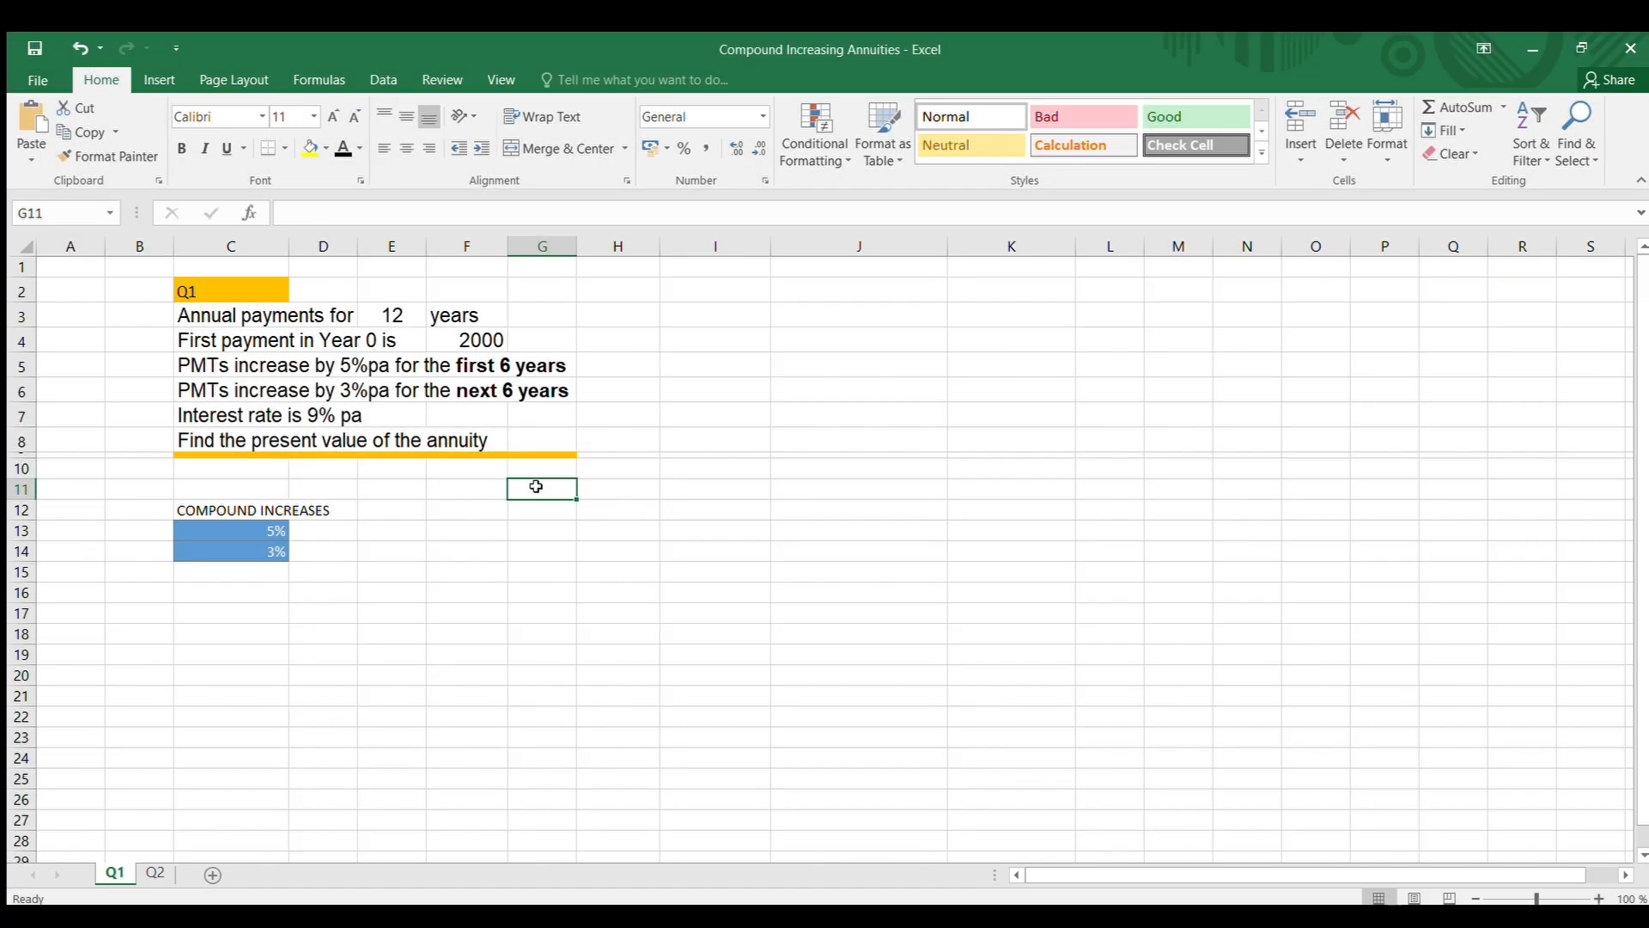
text(T)
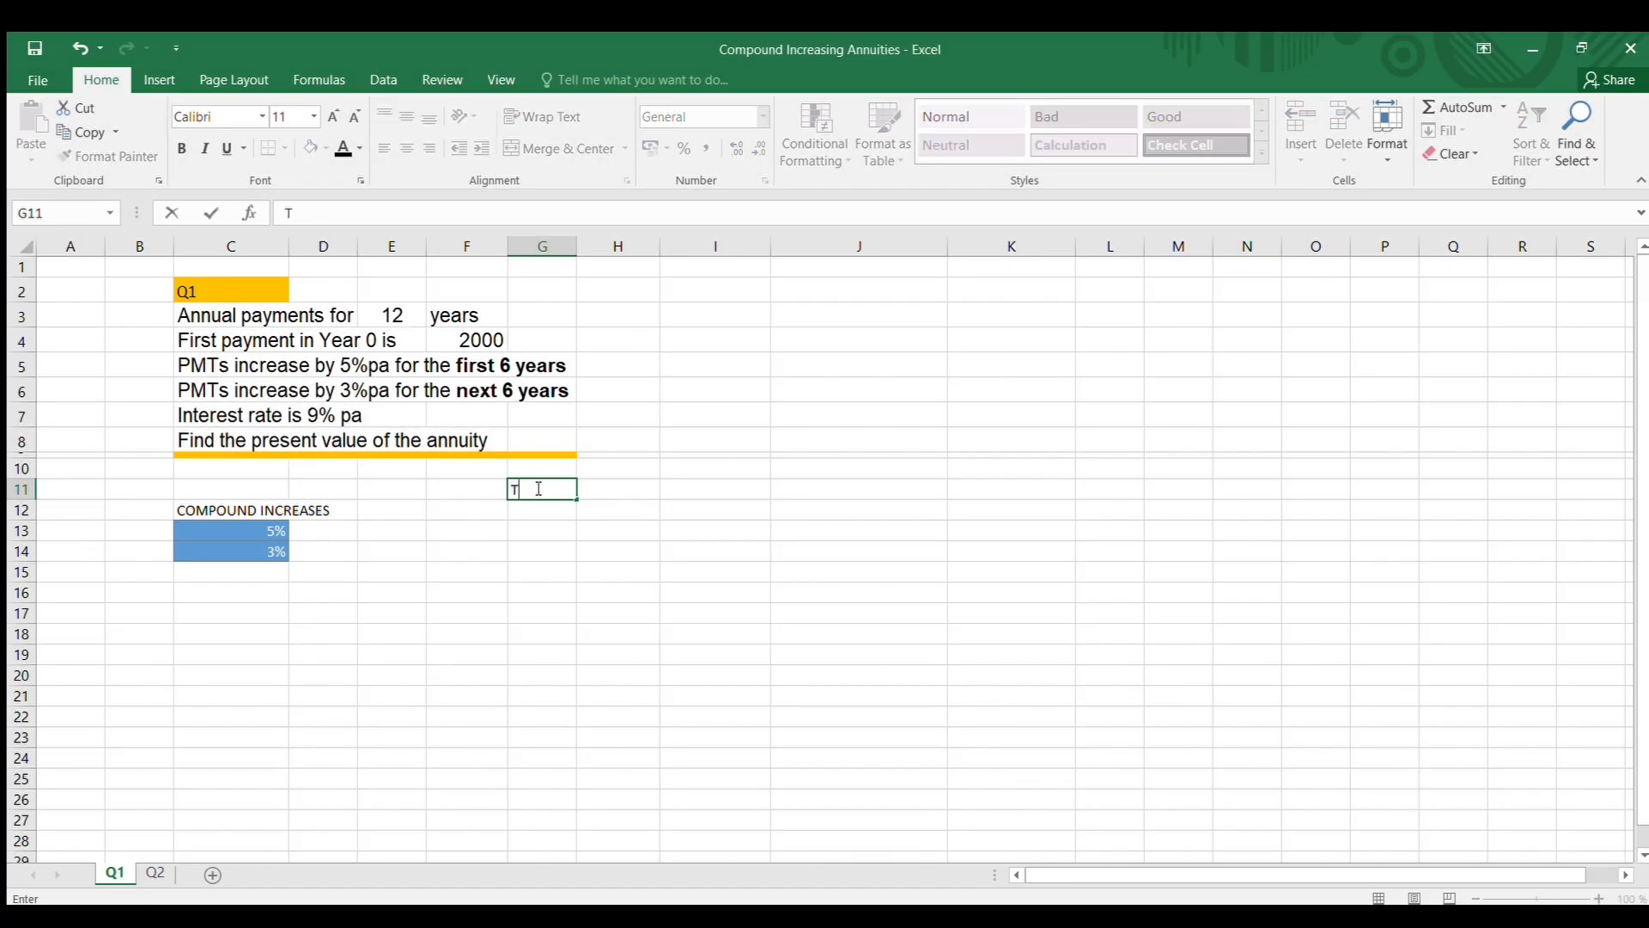
text(IME YEARS)
click(614, 600)
Fill the years 0 to 12 down cells G12:G24, entering the first four values and extending the series
click(550, 508)
text(0)
key(Return)
text(1)
key(Return)
text(2)
key(Return)
text(3)
click(680, 624)
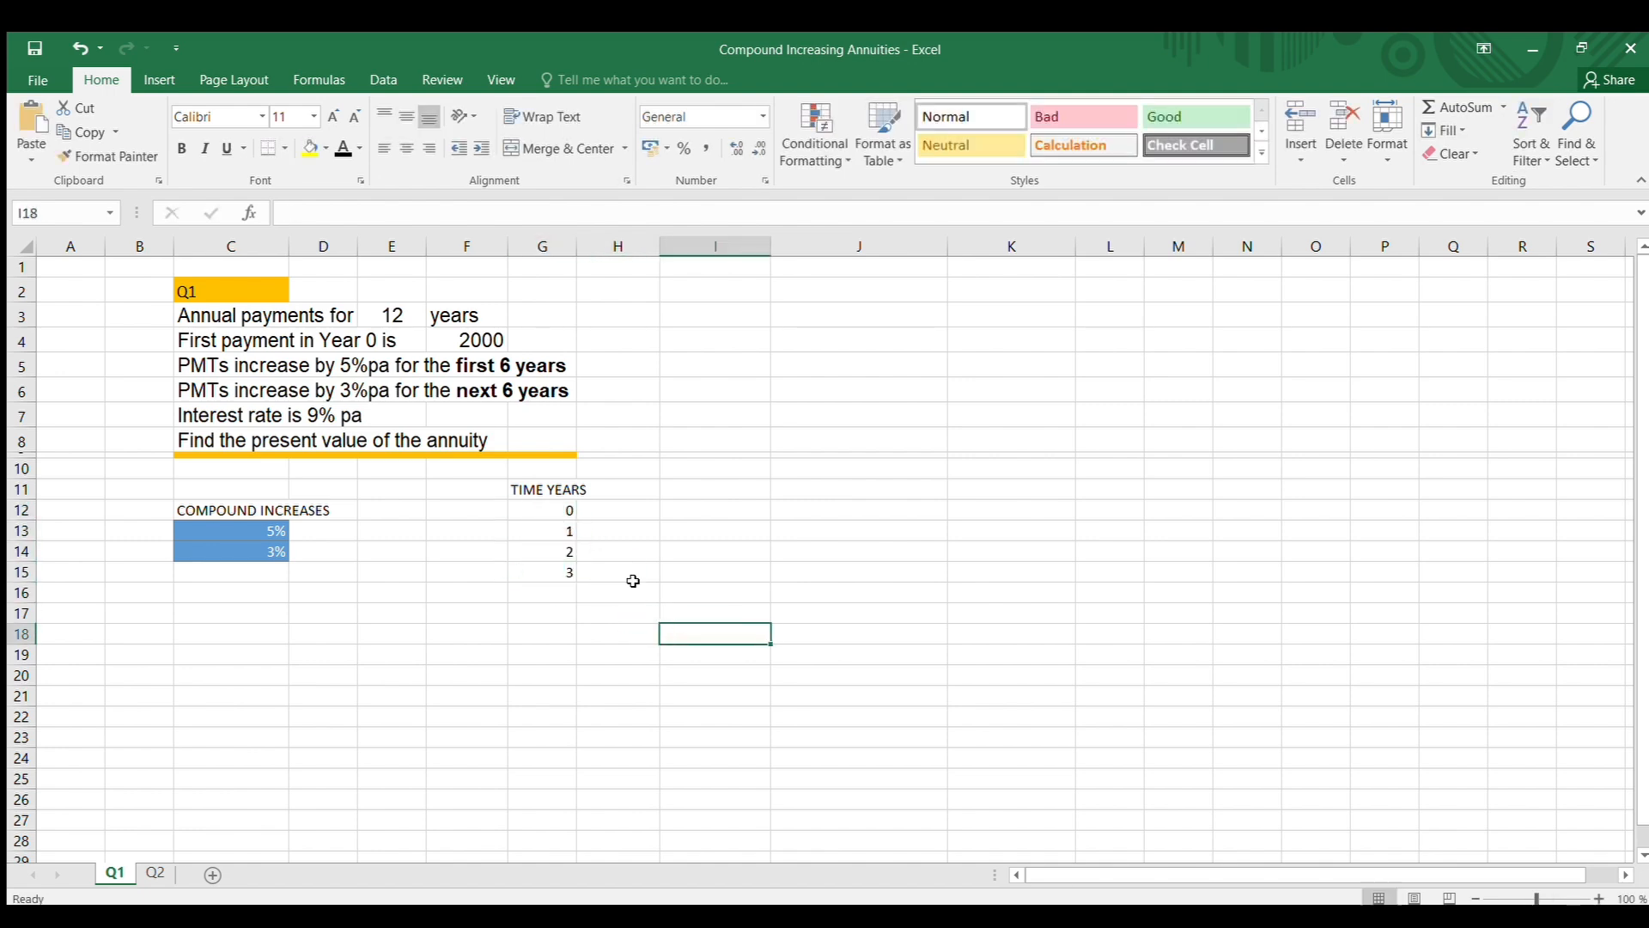
drag(549, 507, 571, 770)
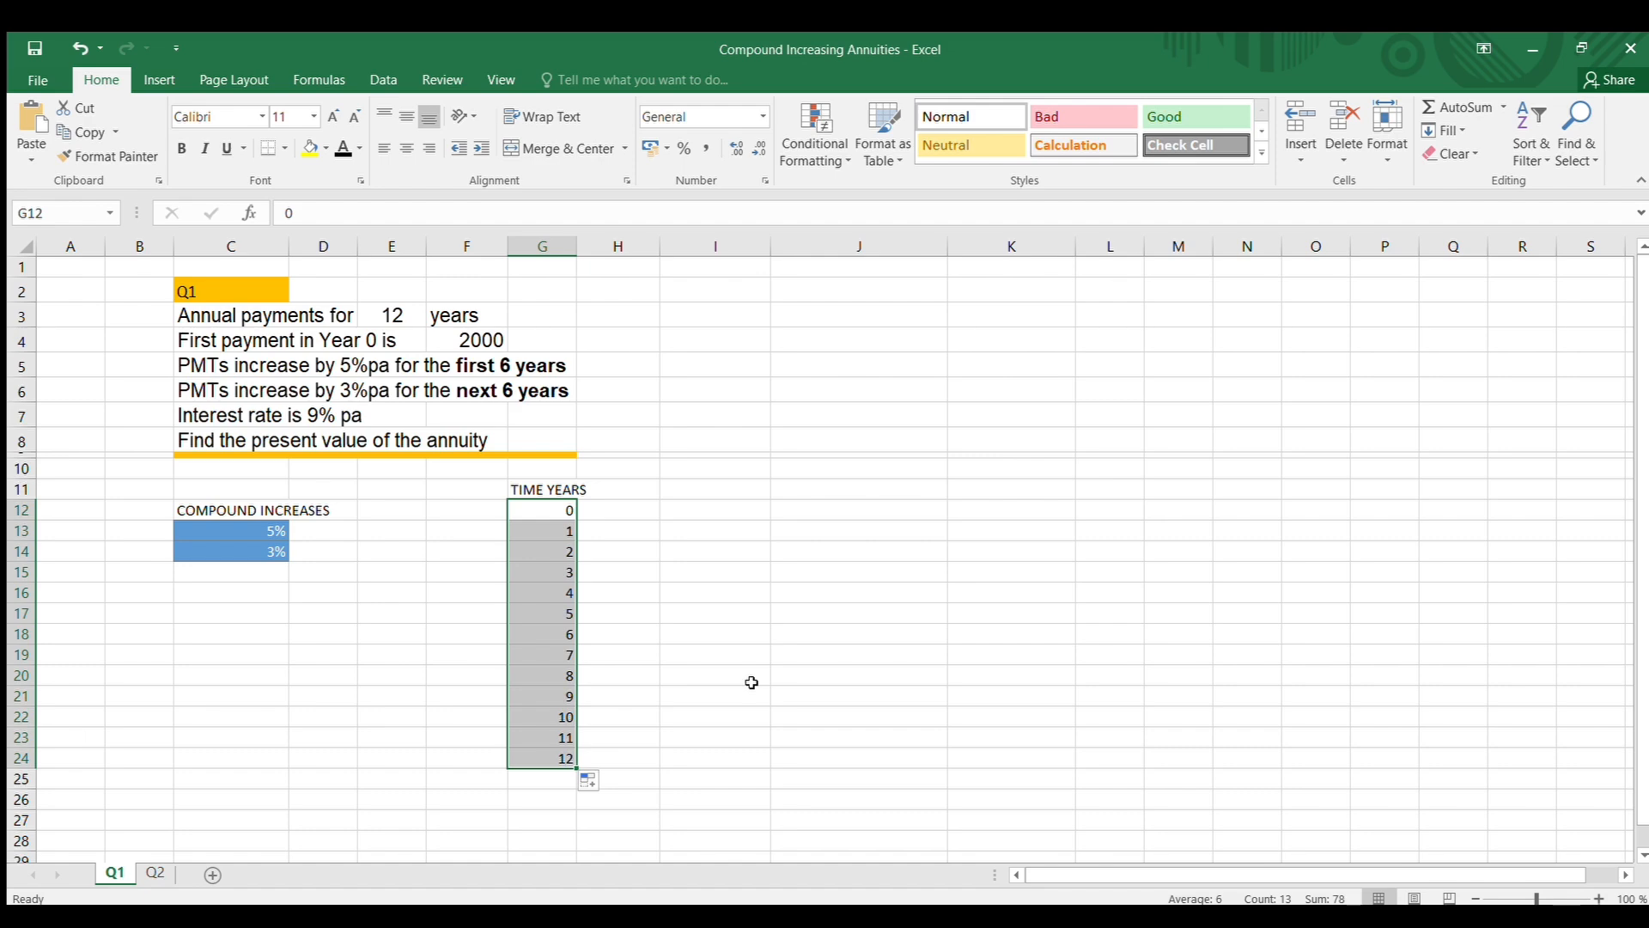
click(716, 526)
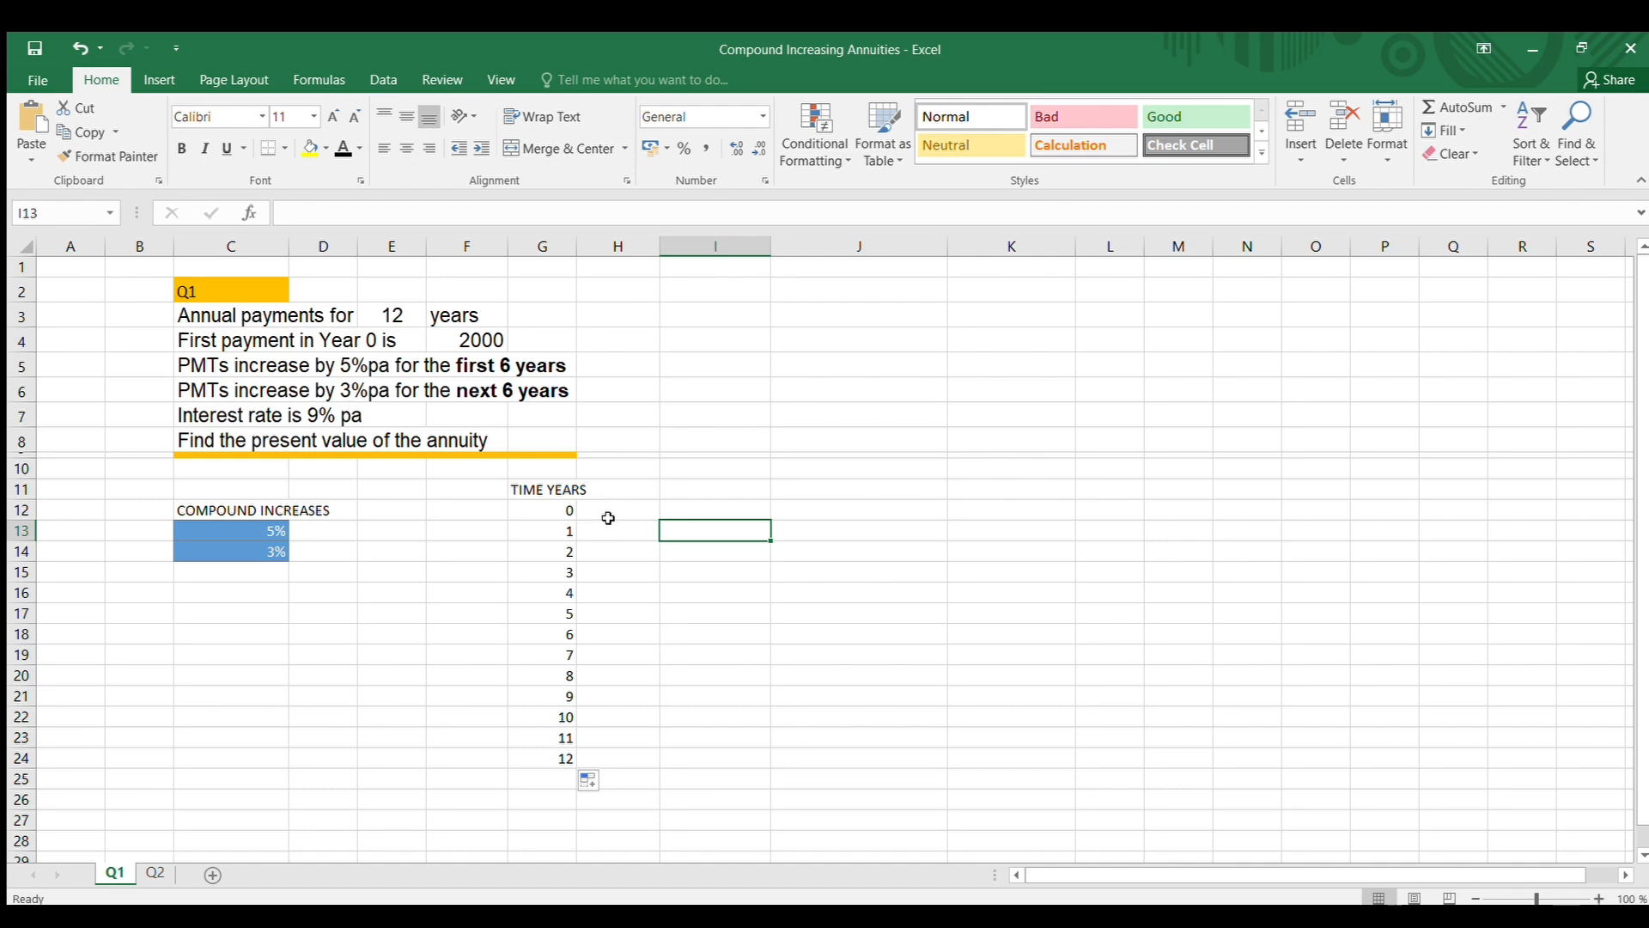
Enter the heading PMT in H11 and widen column G so its full heading fits
click(640, 486)
text(PMT)
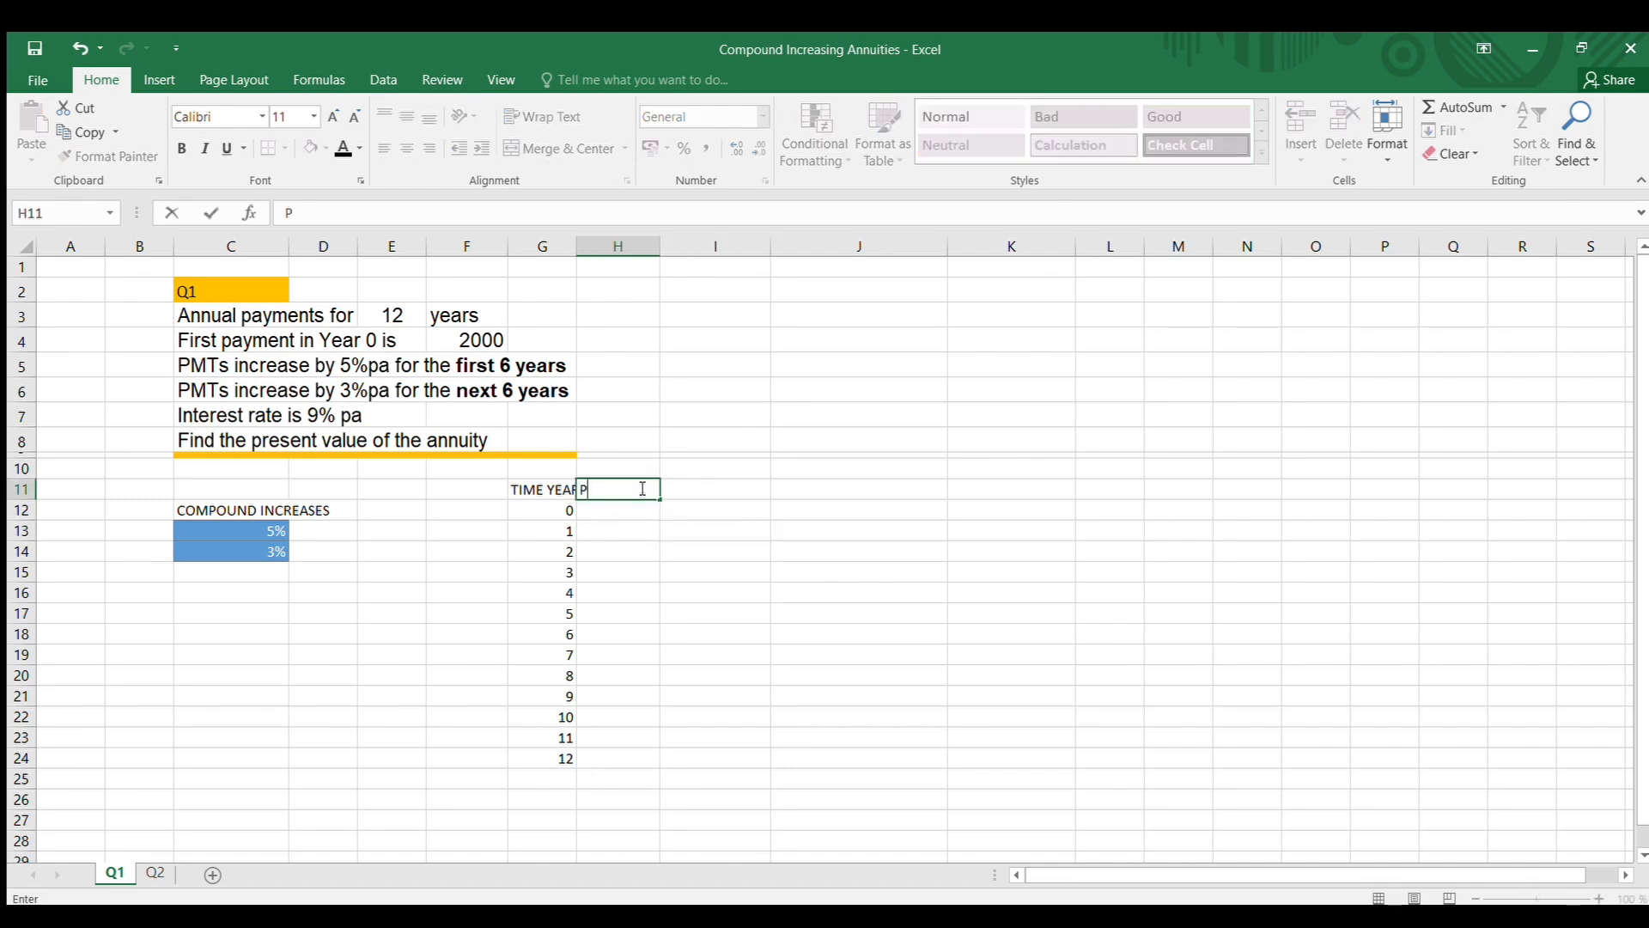
click(674, 554)
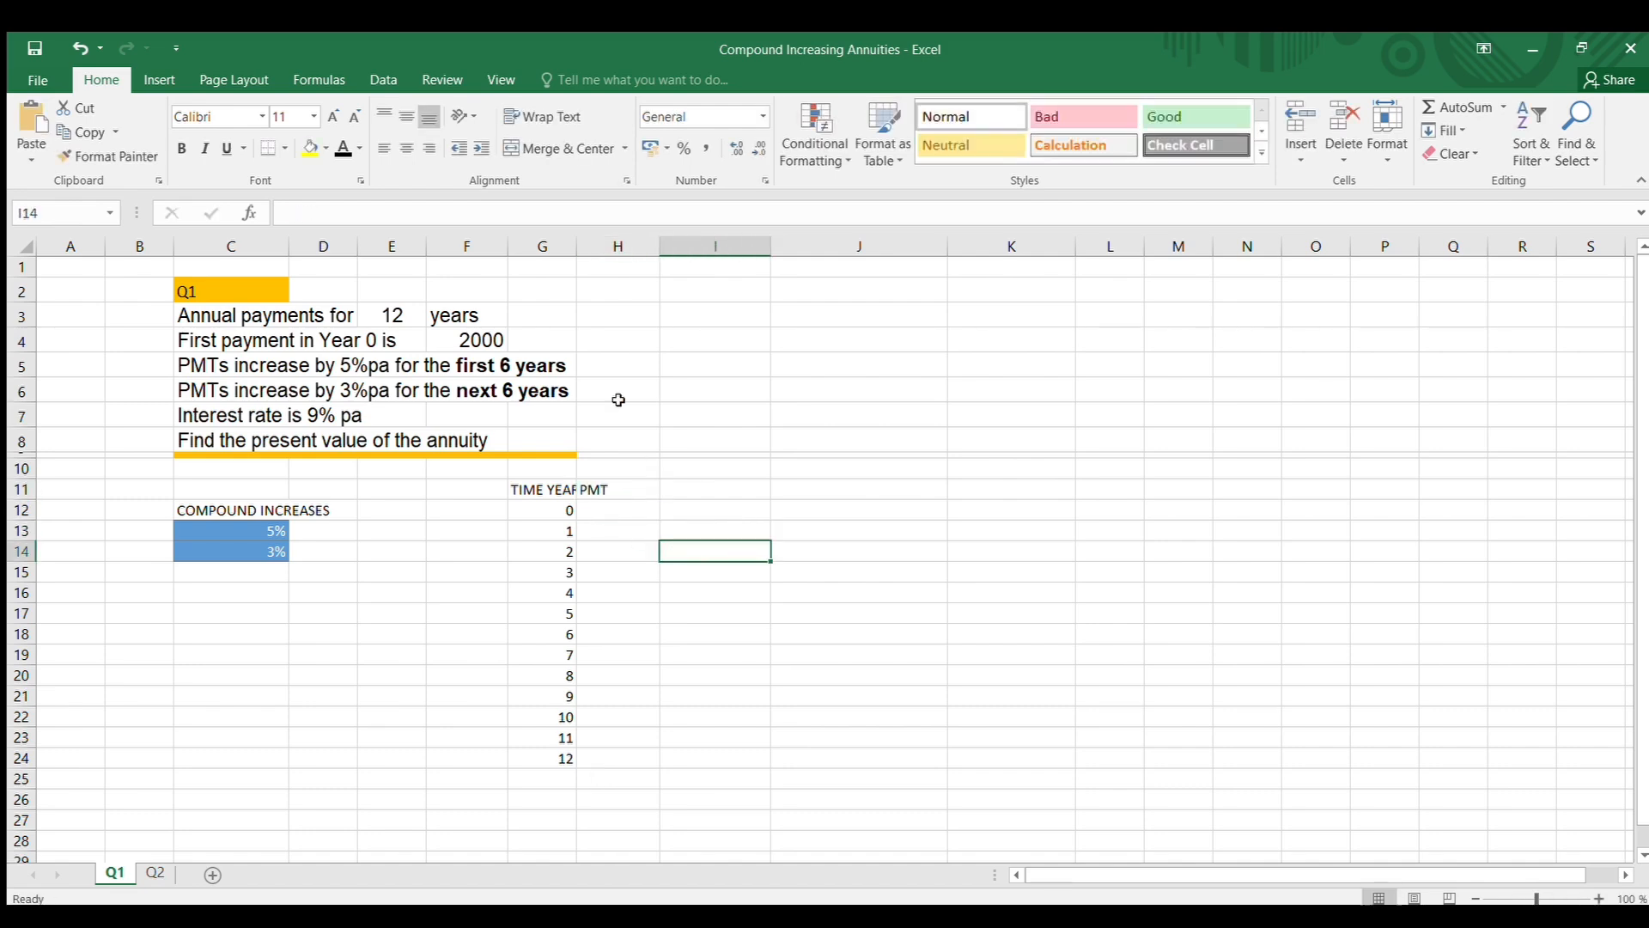
drag(576, 247, 612, 249)
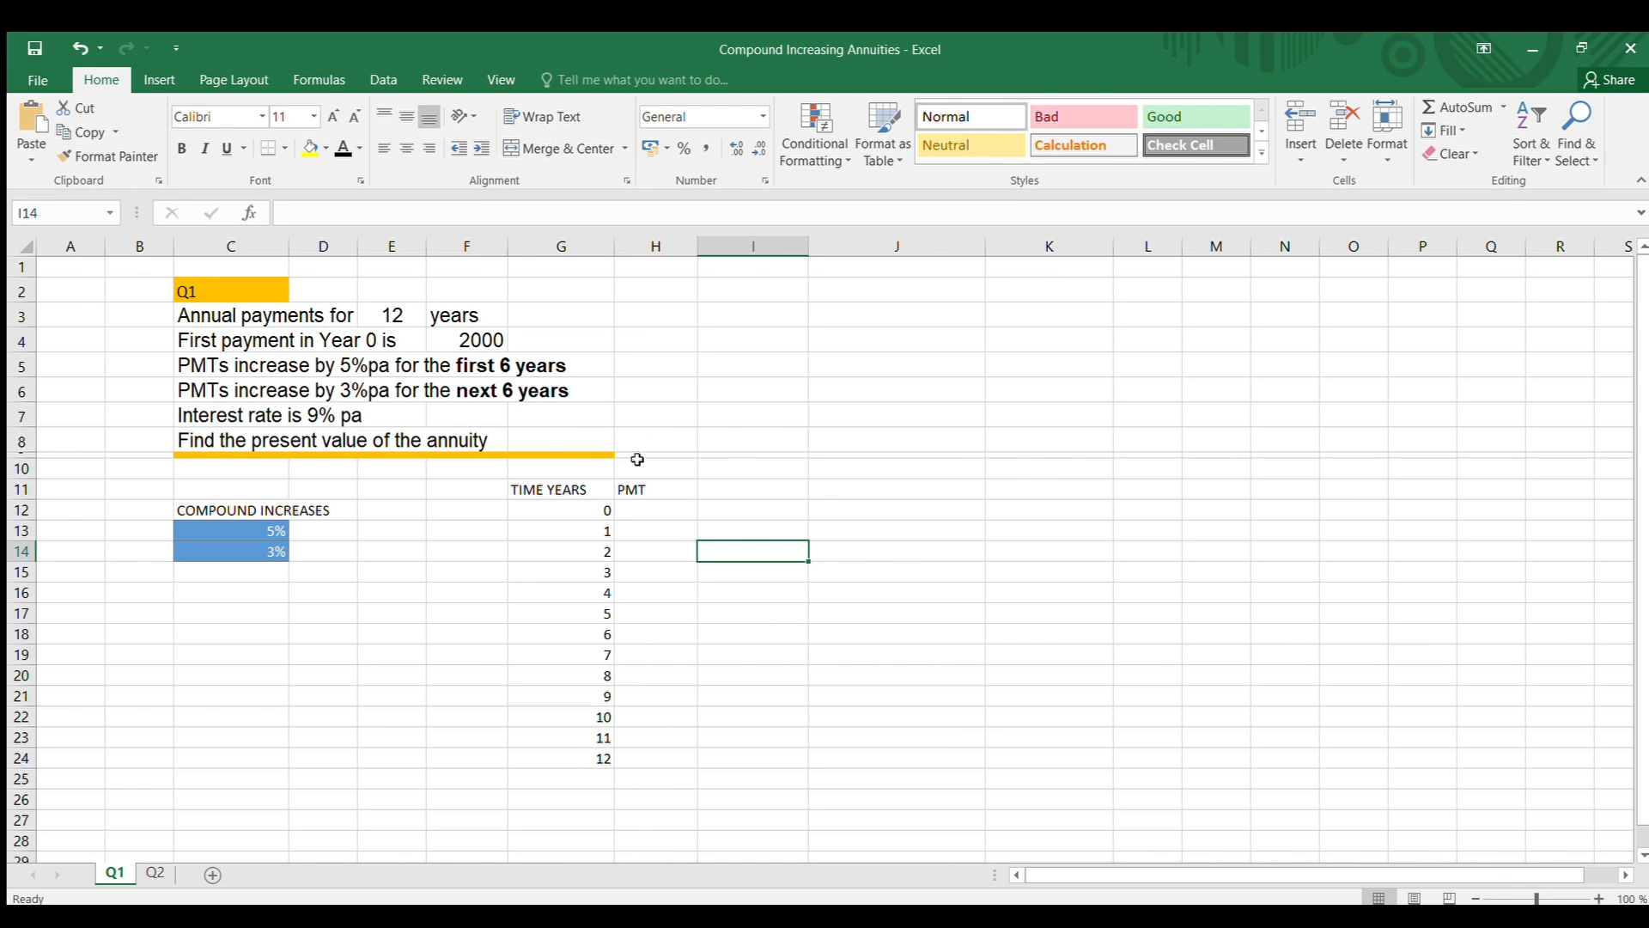
Enter the year 0 payment of 2000 in cell H12
click(657, 510)
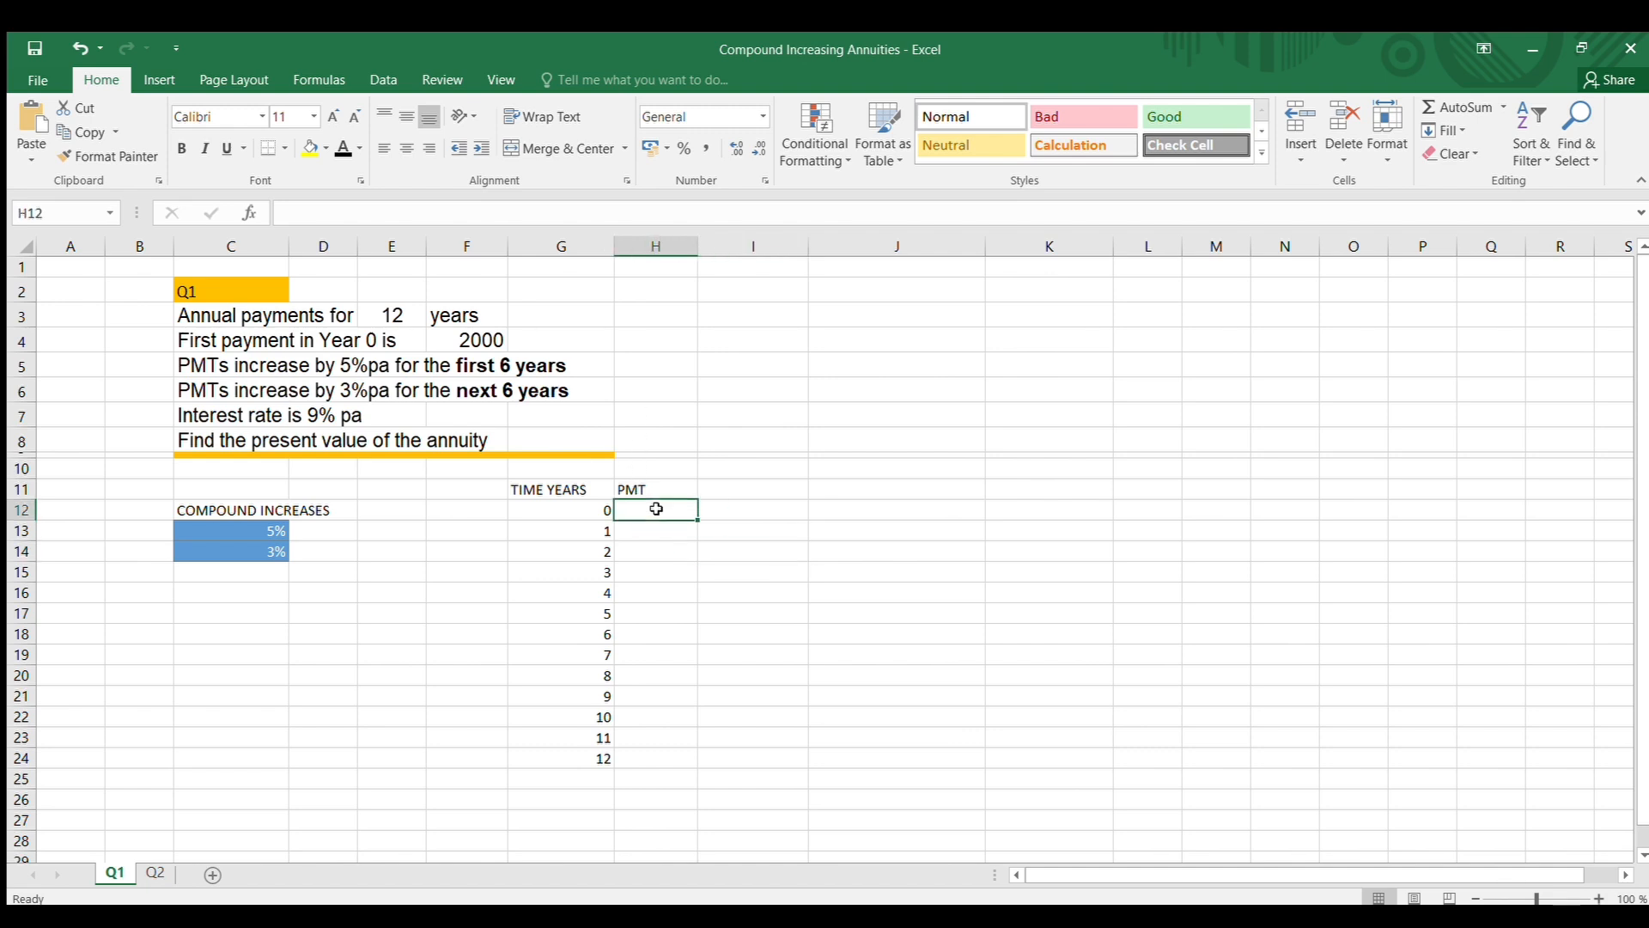
text(2000)
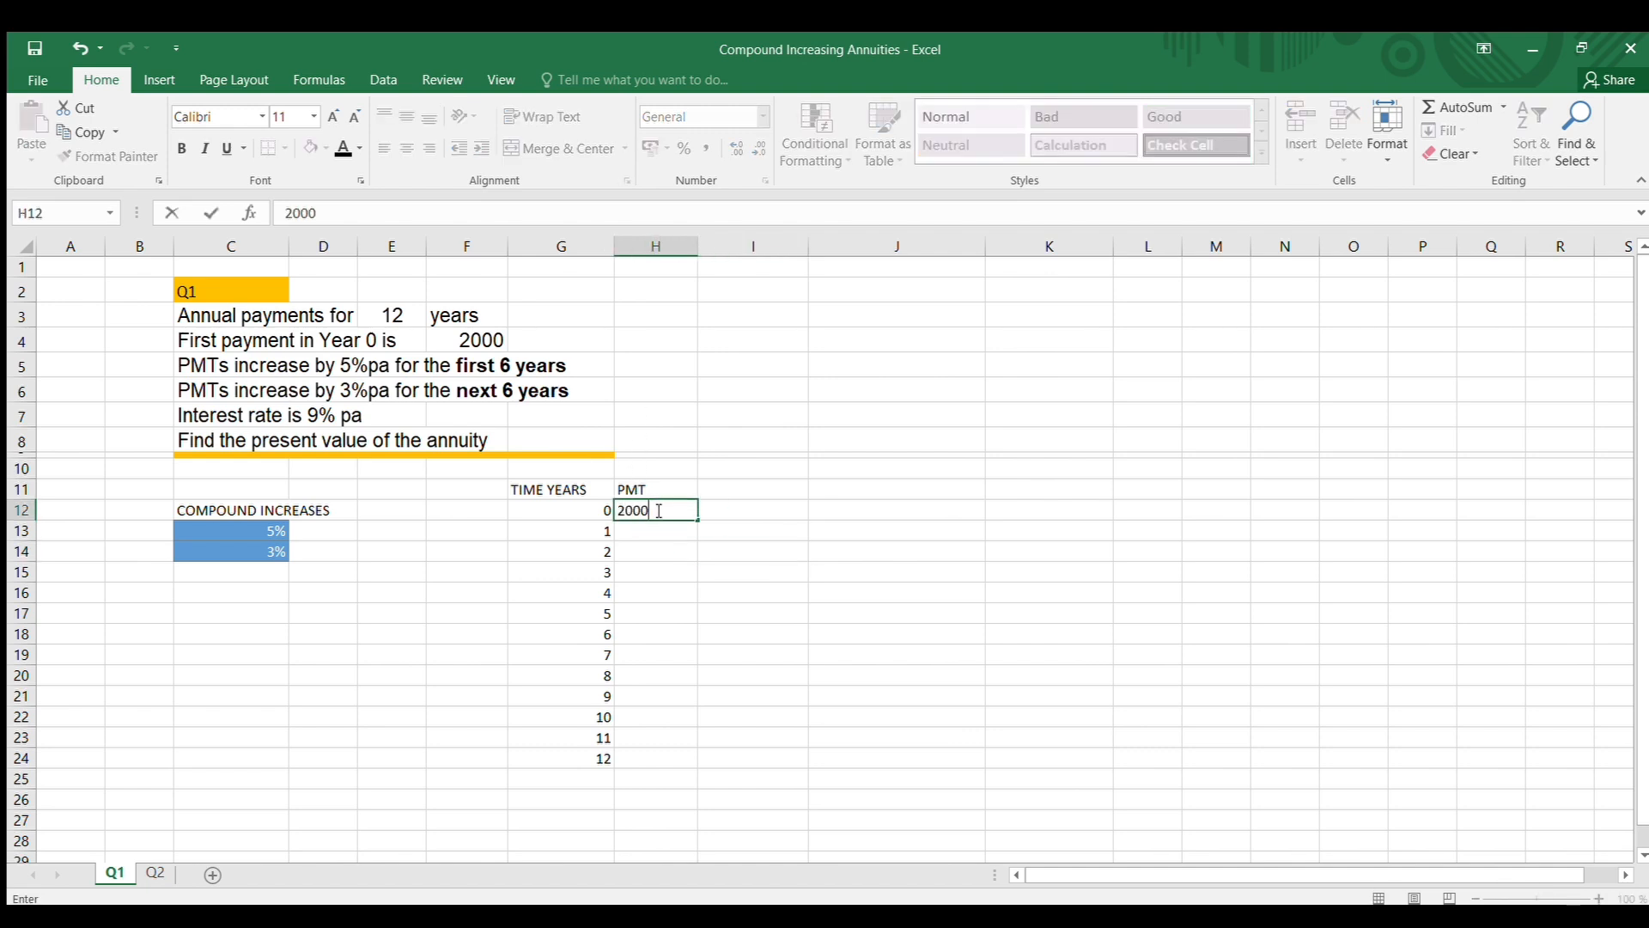
click(770, 692)
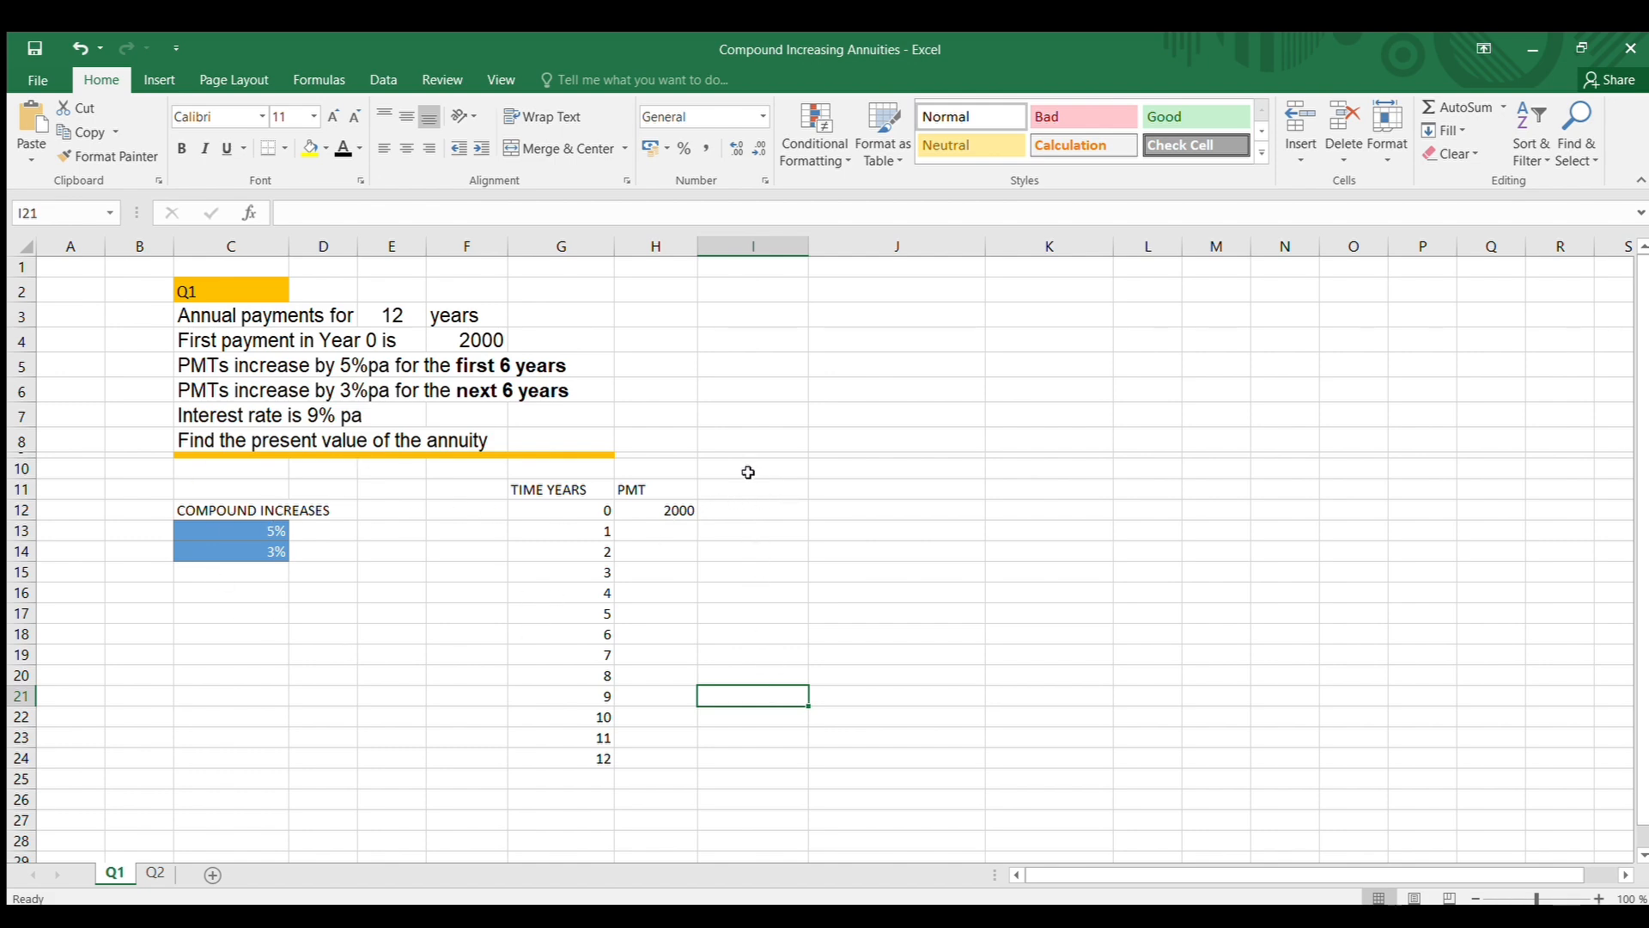
Enter the heading COMPOUND INCR in I11 and widen column I to fit it
click(732, 494)
text(COM)
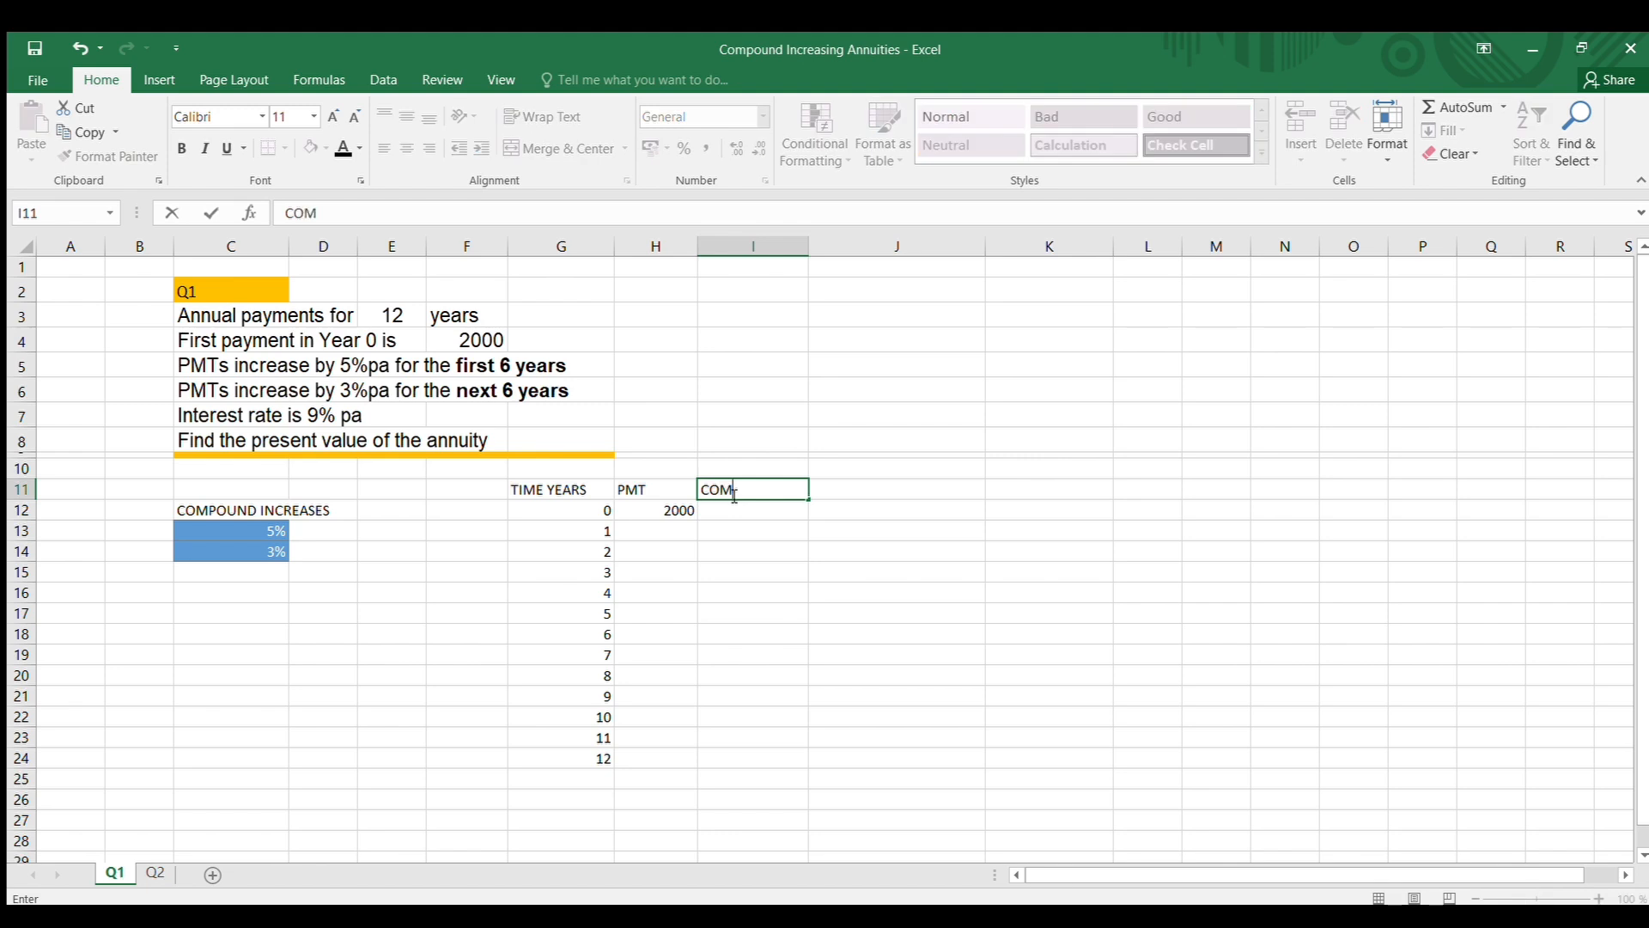
text(POUND INCR)
click(899, 632)
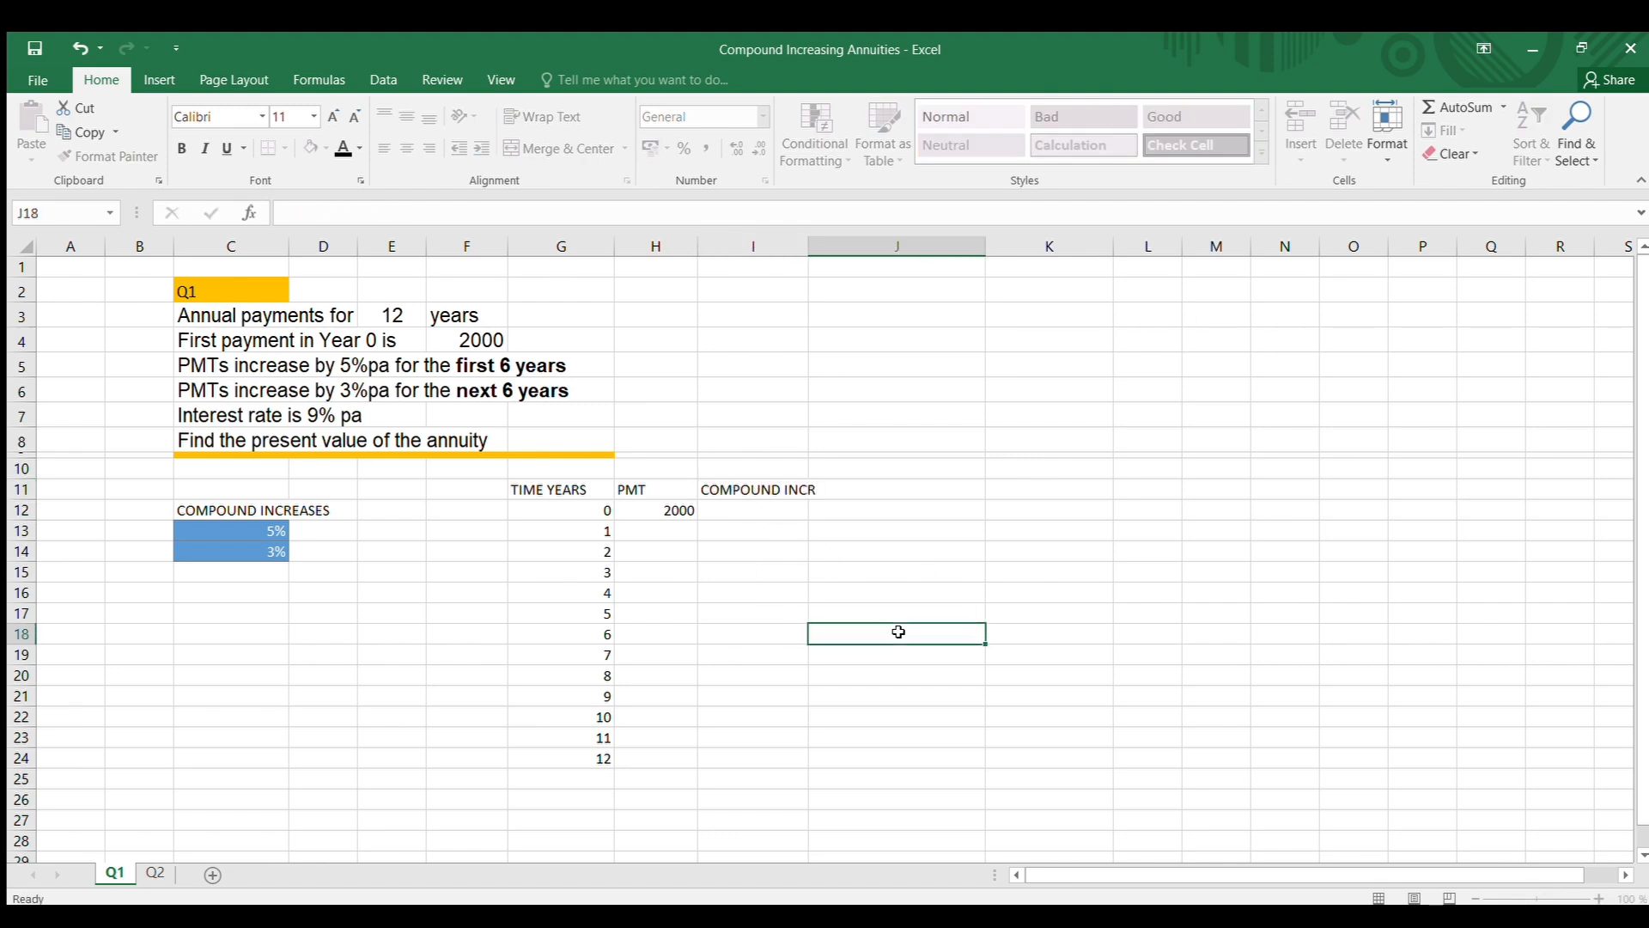
drag(808, 247, 839, 248)
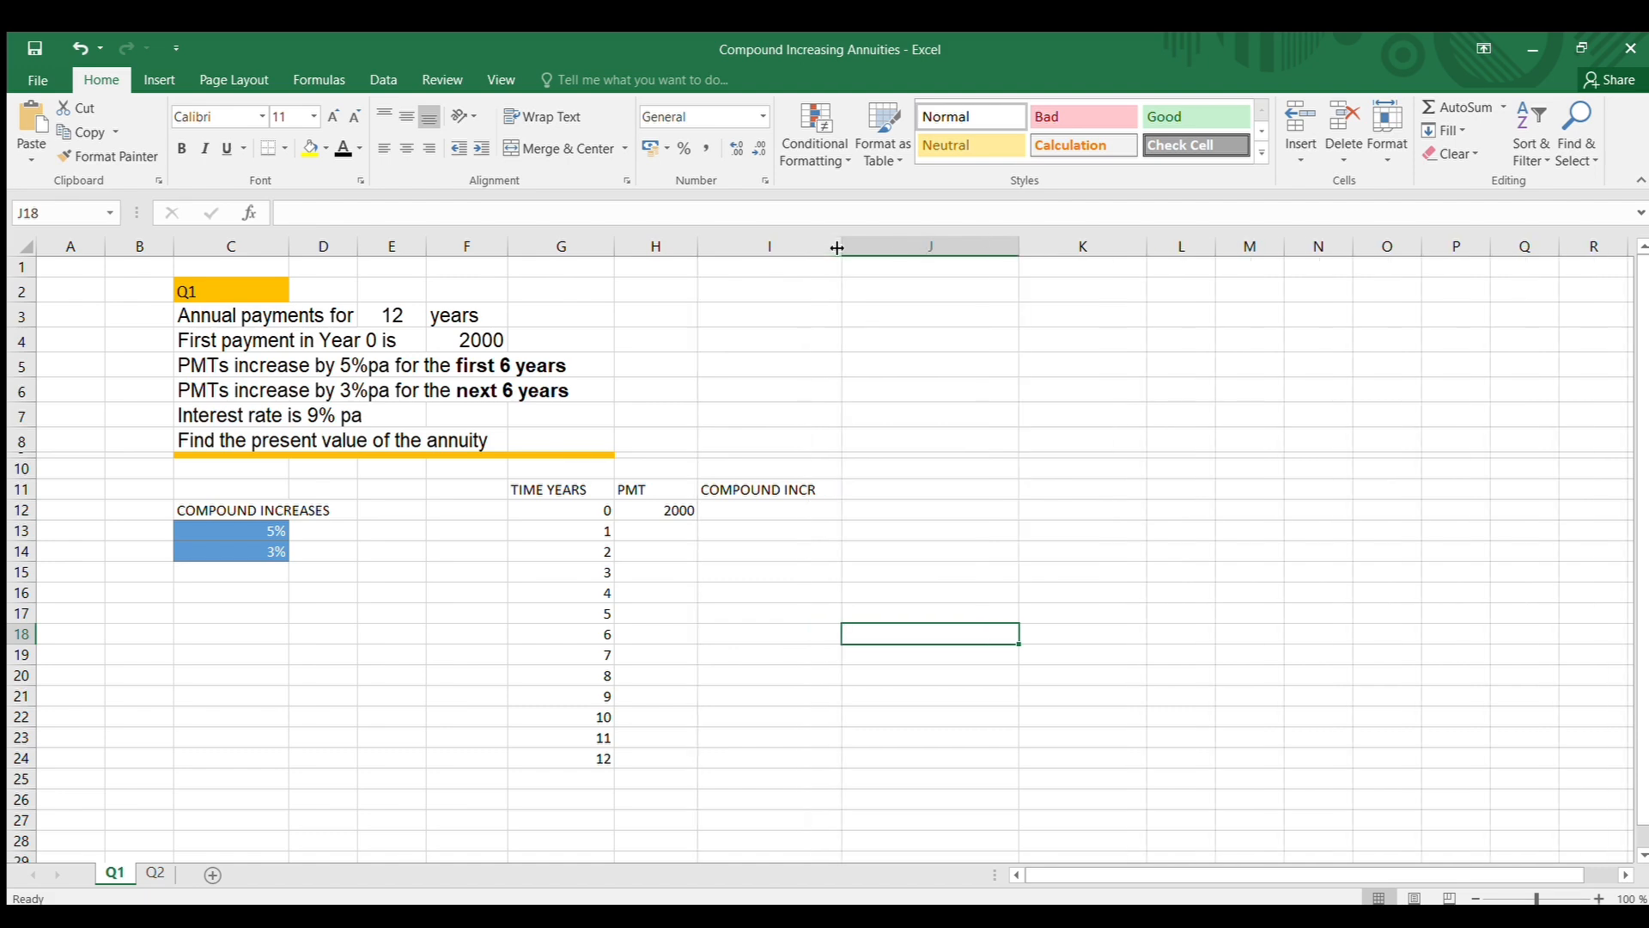
Enter 1 as the year 0 compound increase factor in I12
click(738, 510)
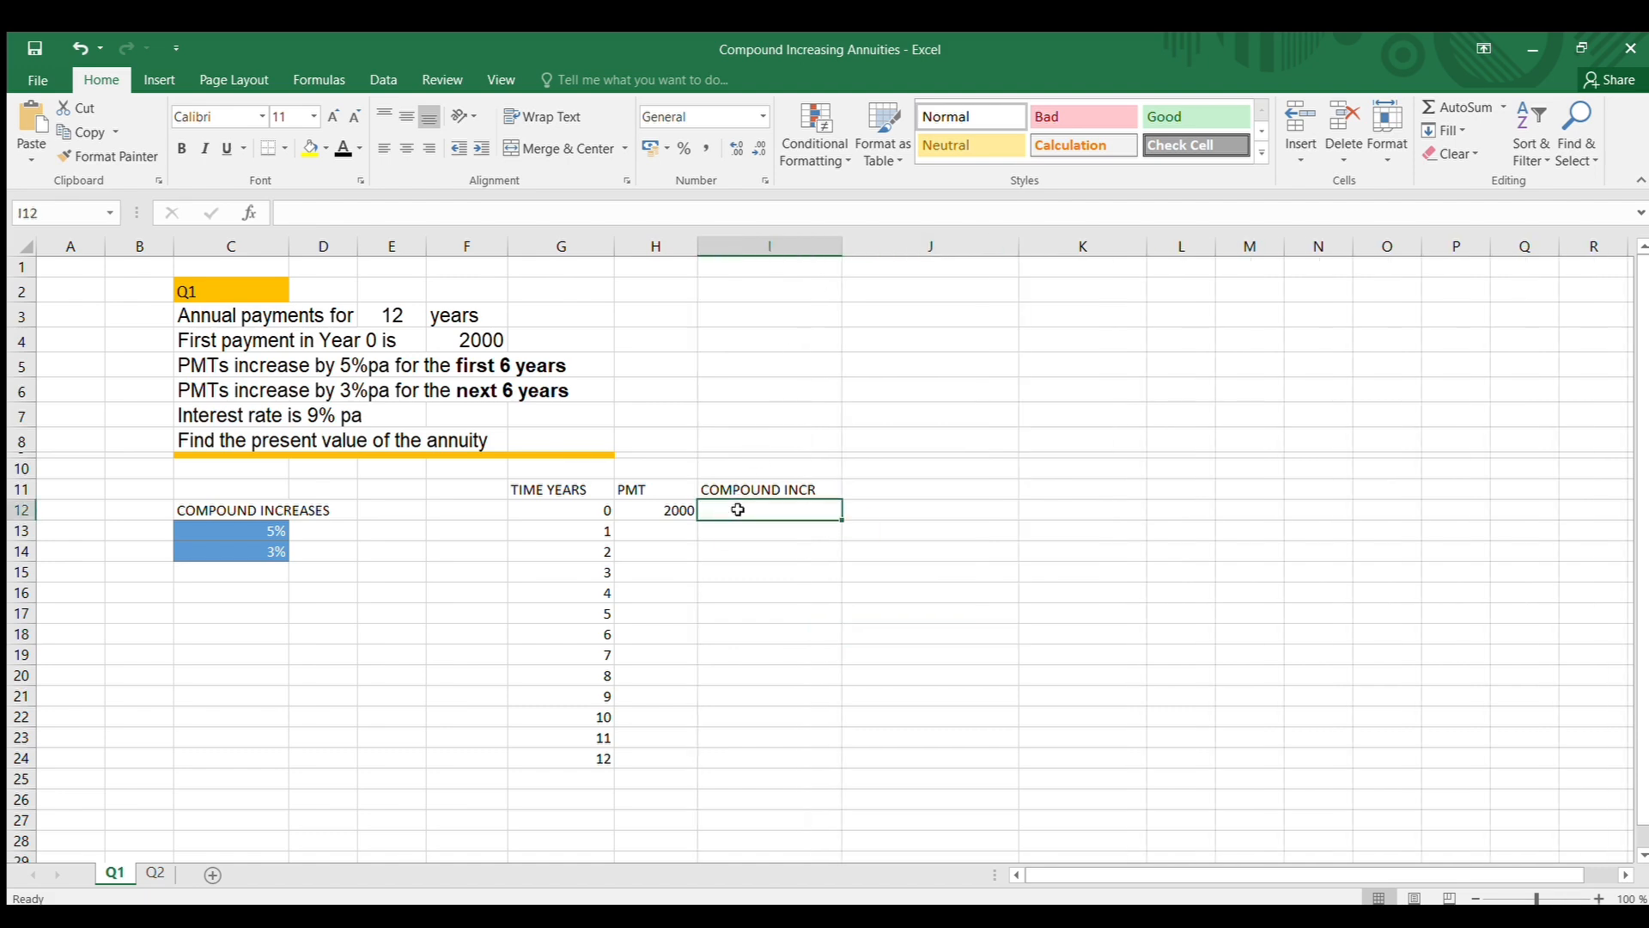
text(1)
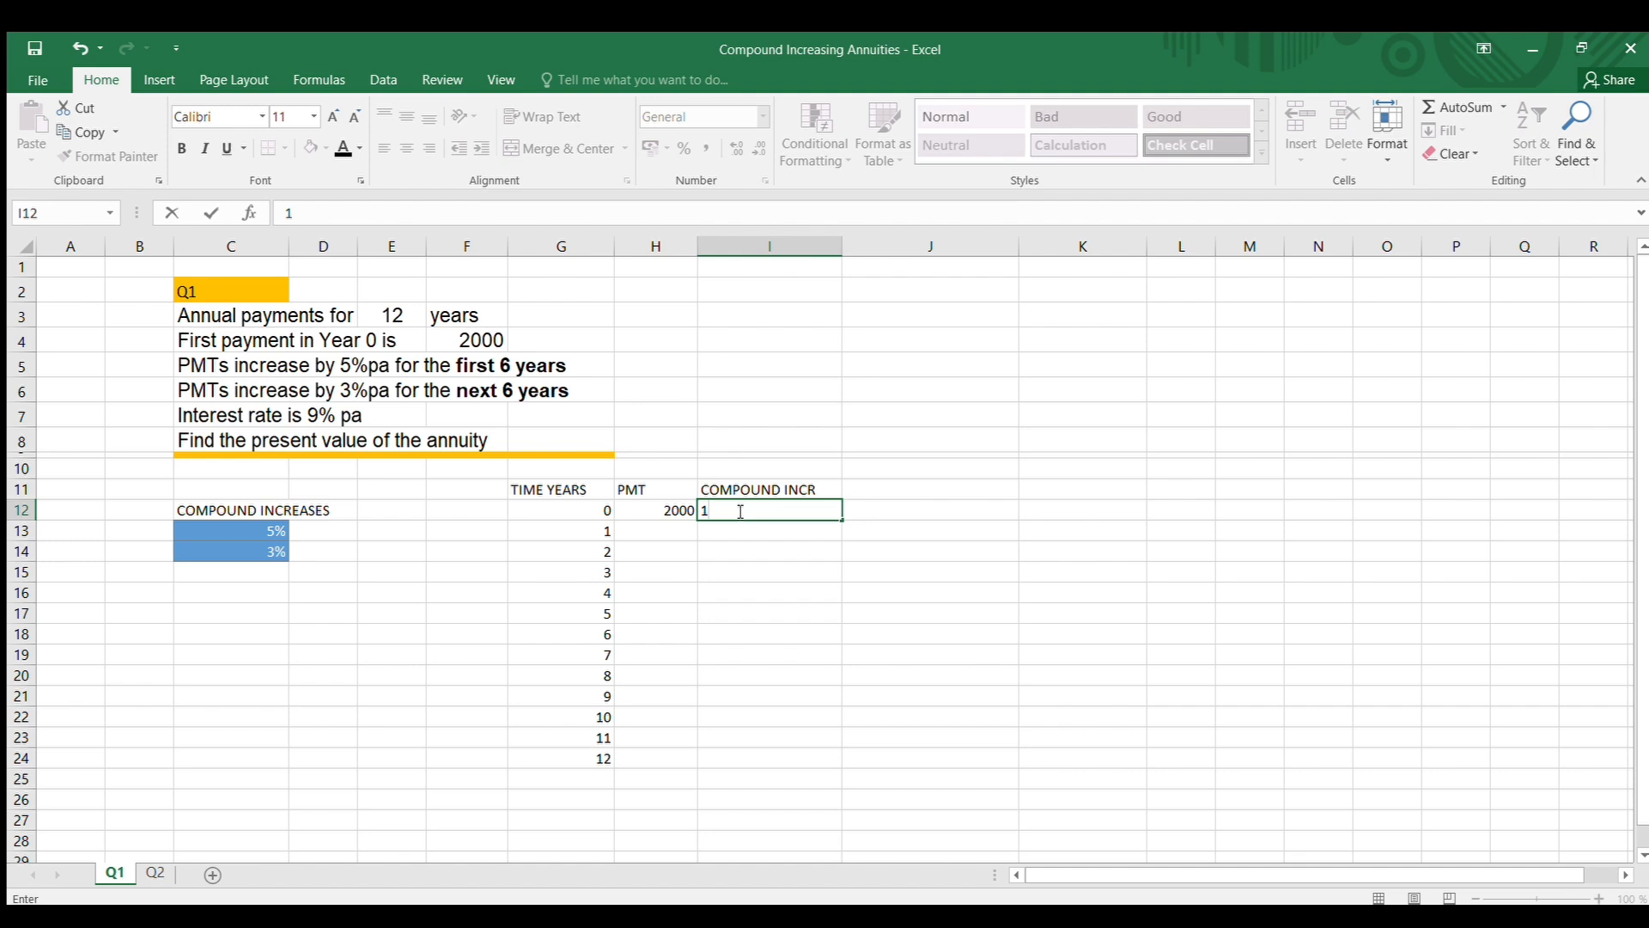
click(756, 590)
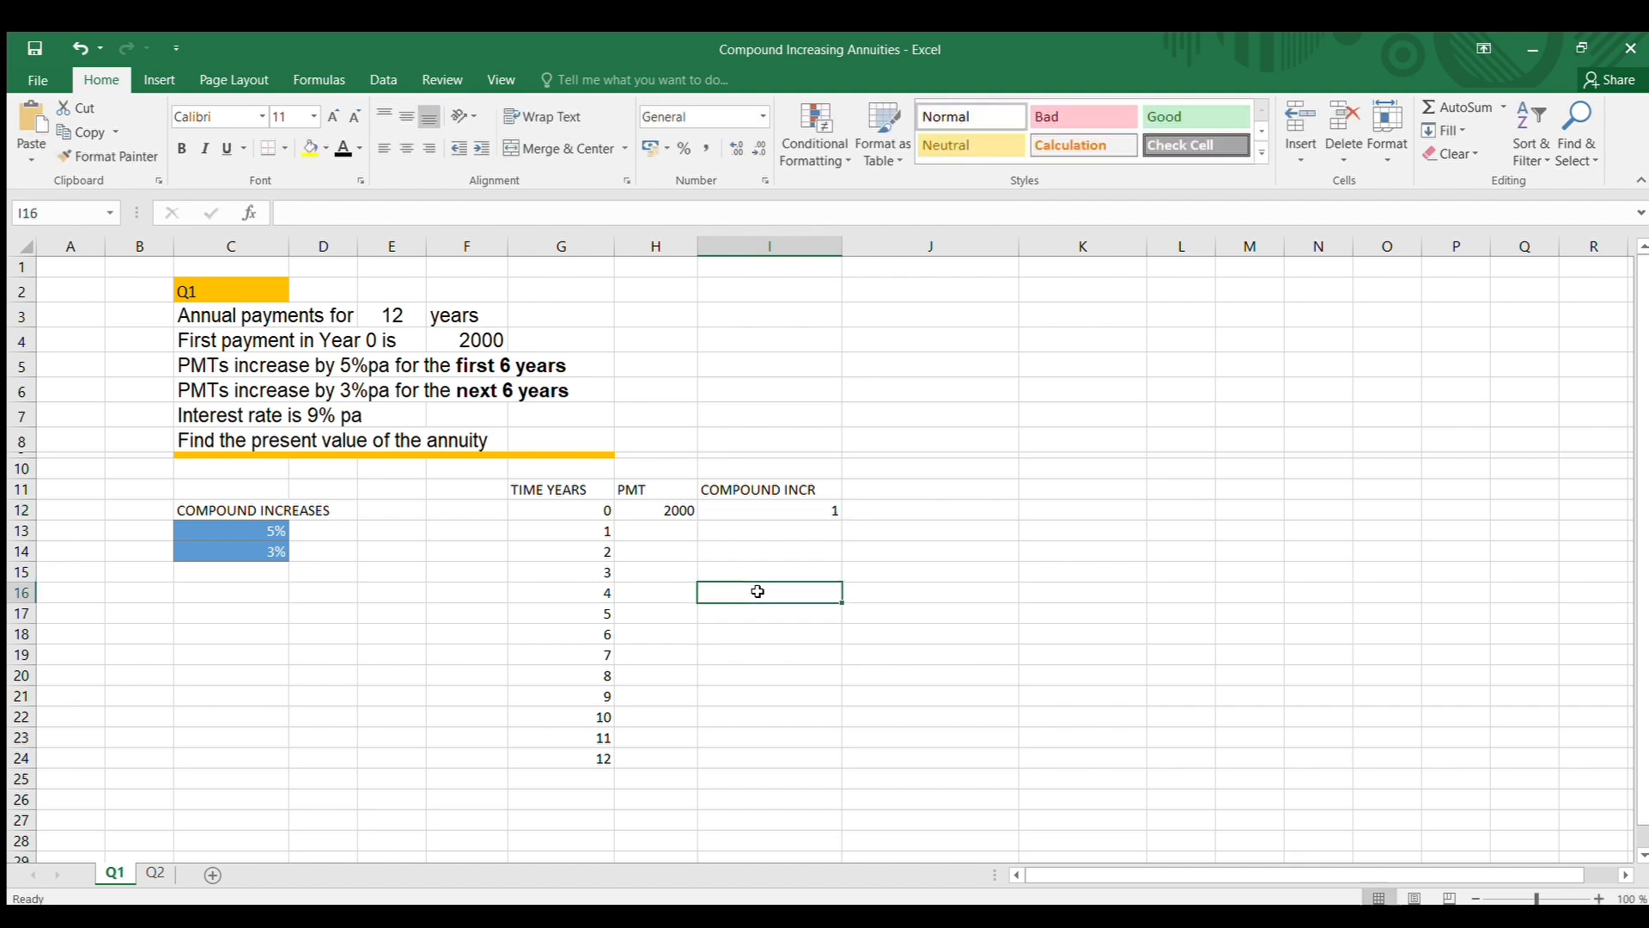
Enter the year 1 compound increase formula =(1+$C$13) in cell I13
click(750, 525)
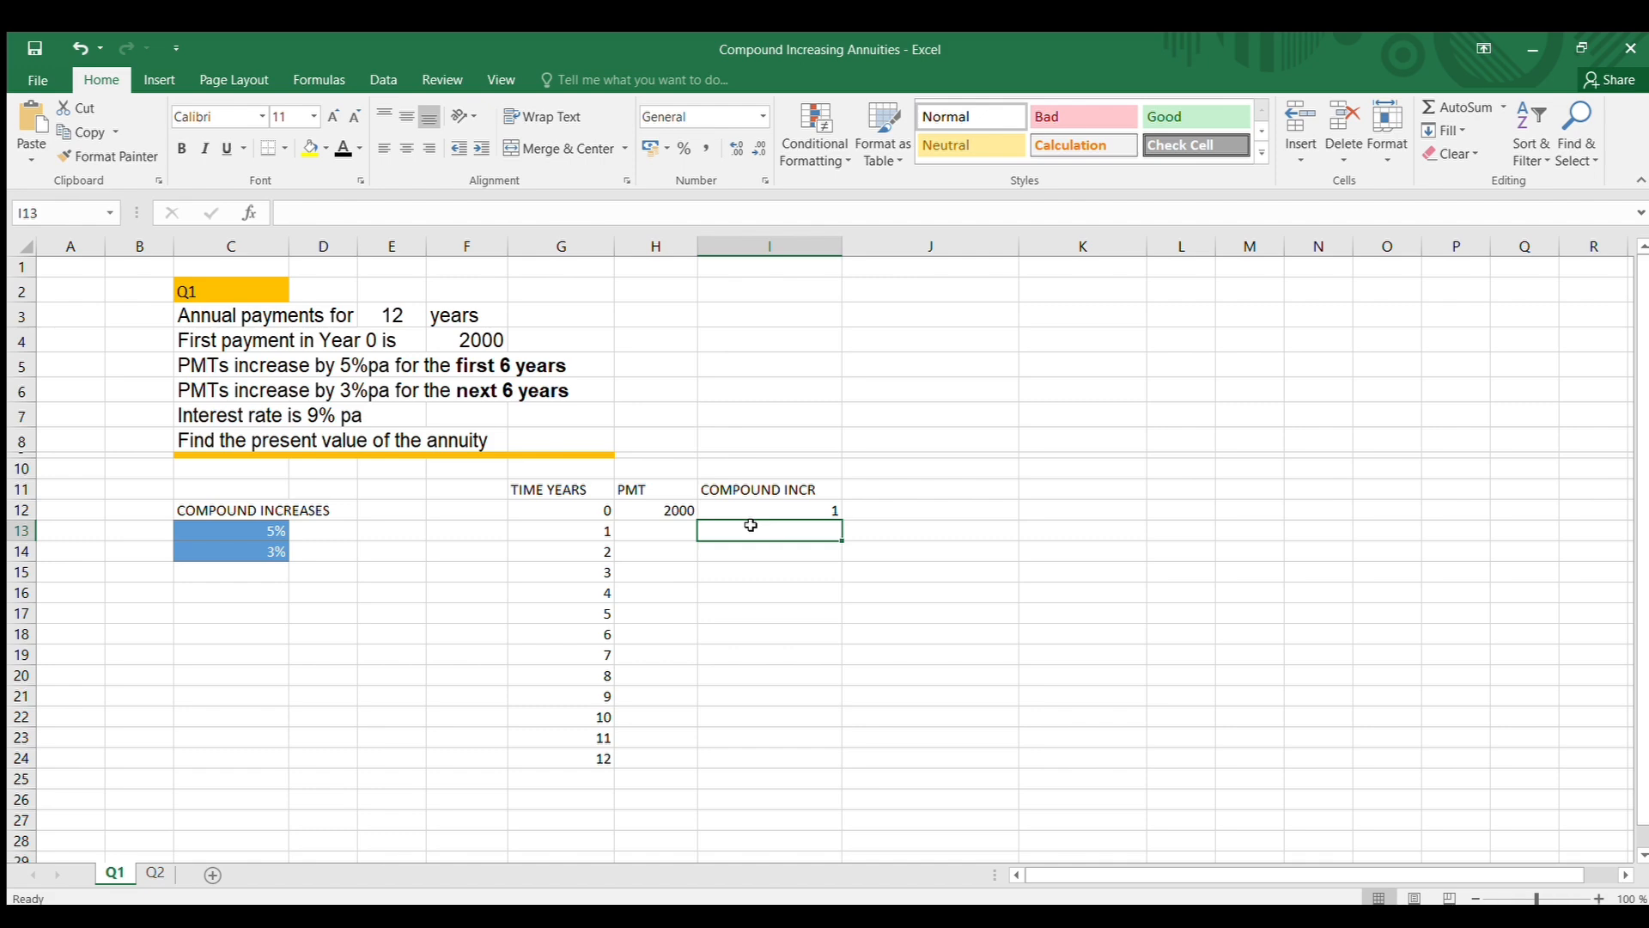
text(=I12)
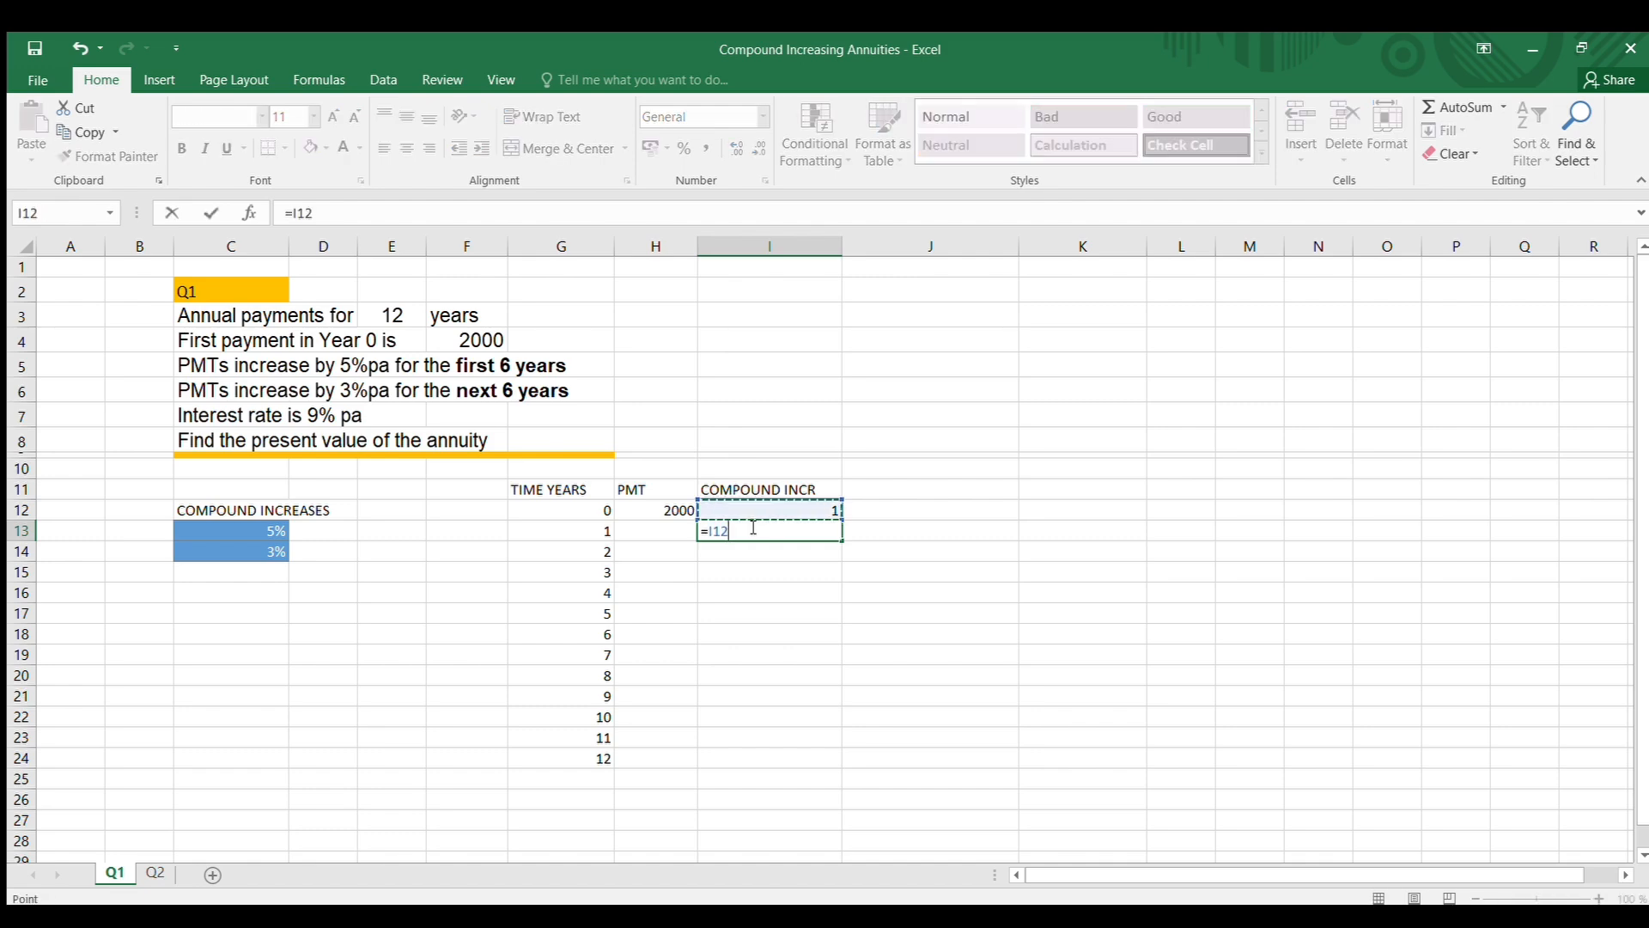
key(BackSpace)
key(BackSpace)
key(BackSpace)
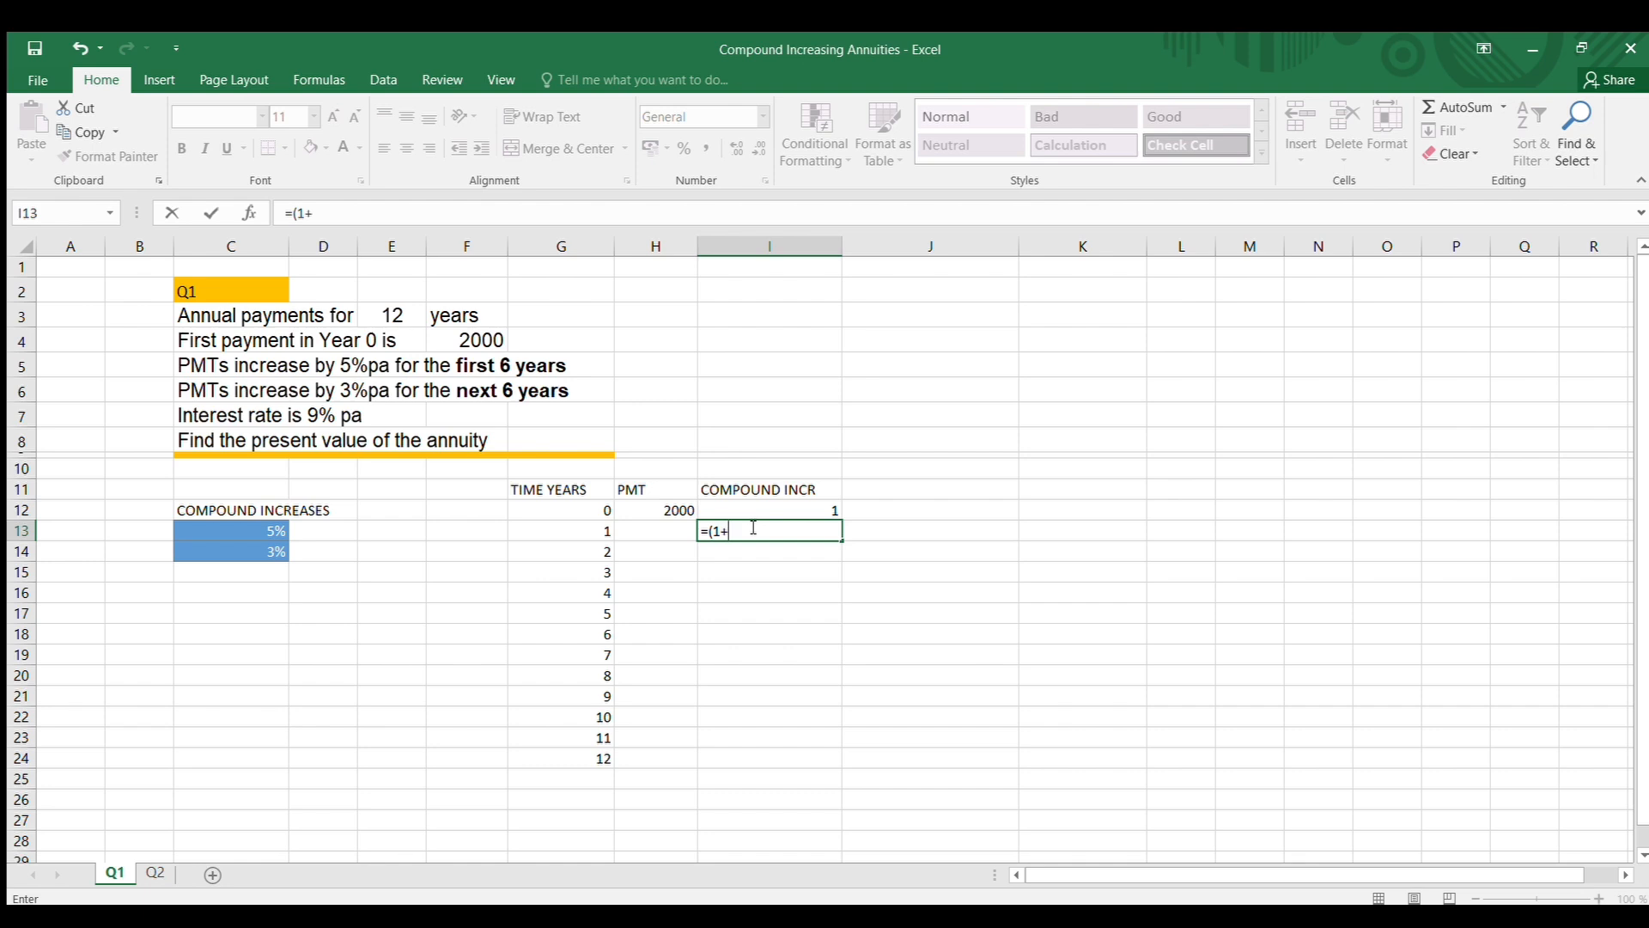
click(251, 530)
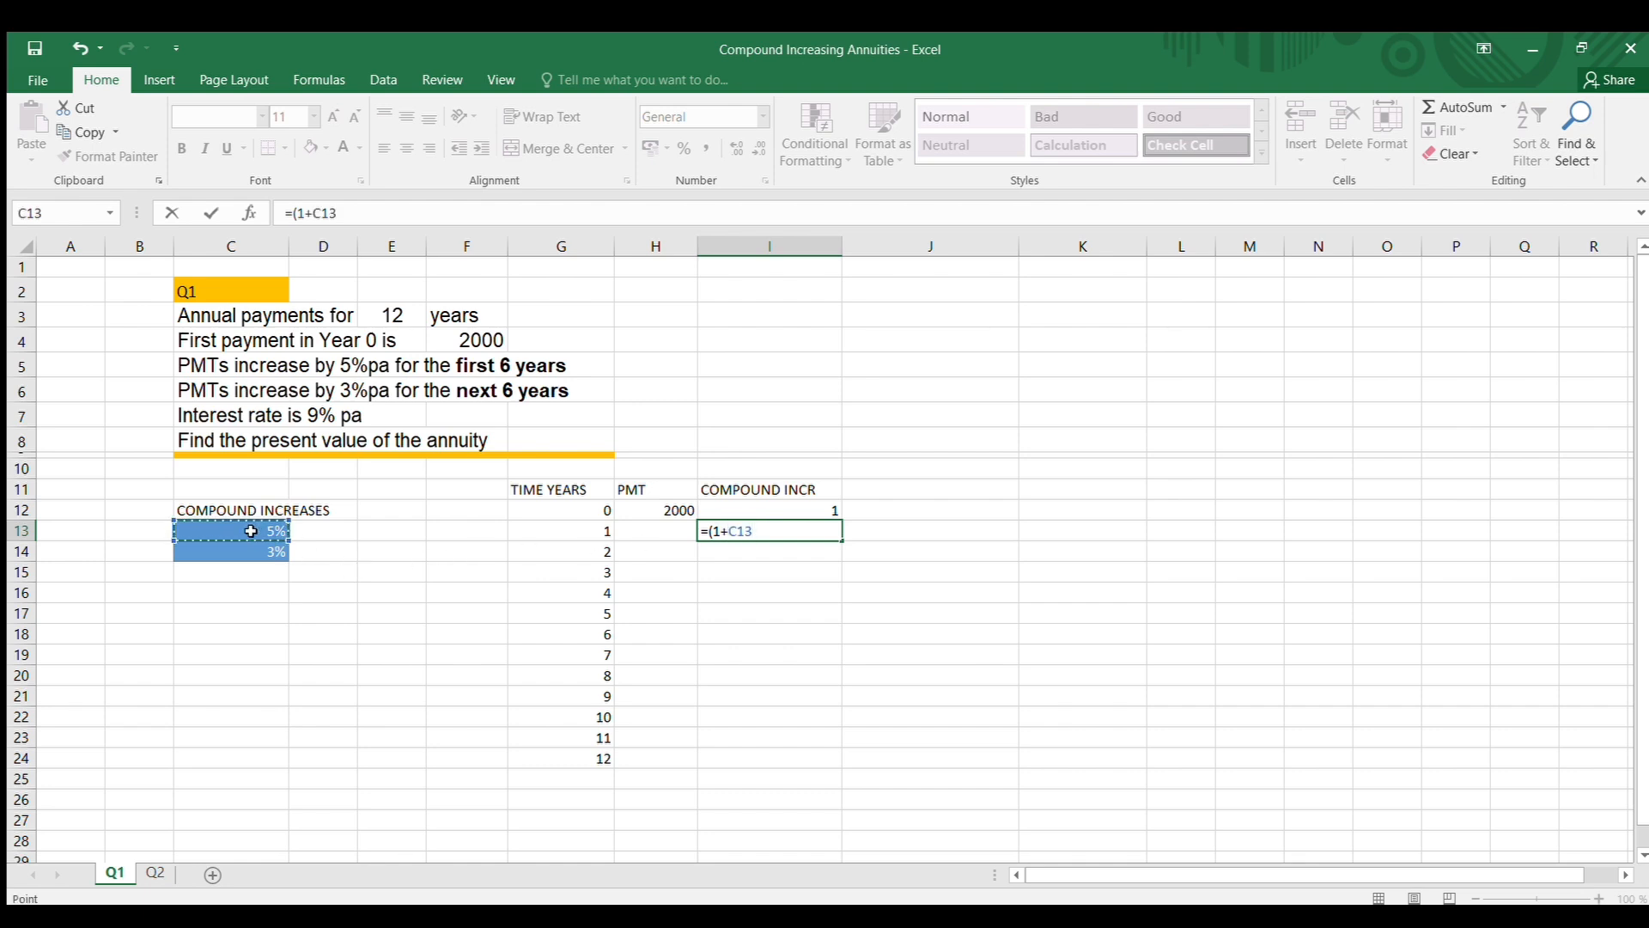
key(F4)
text())
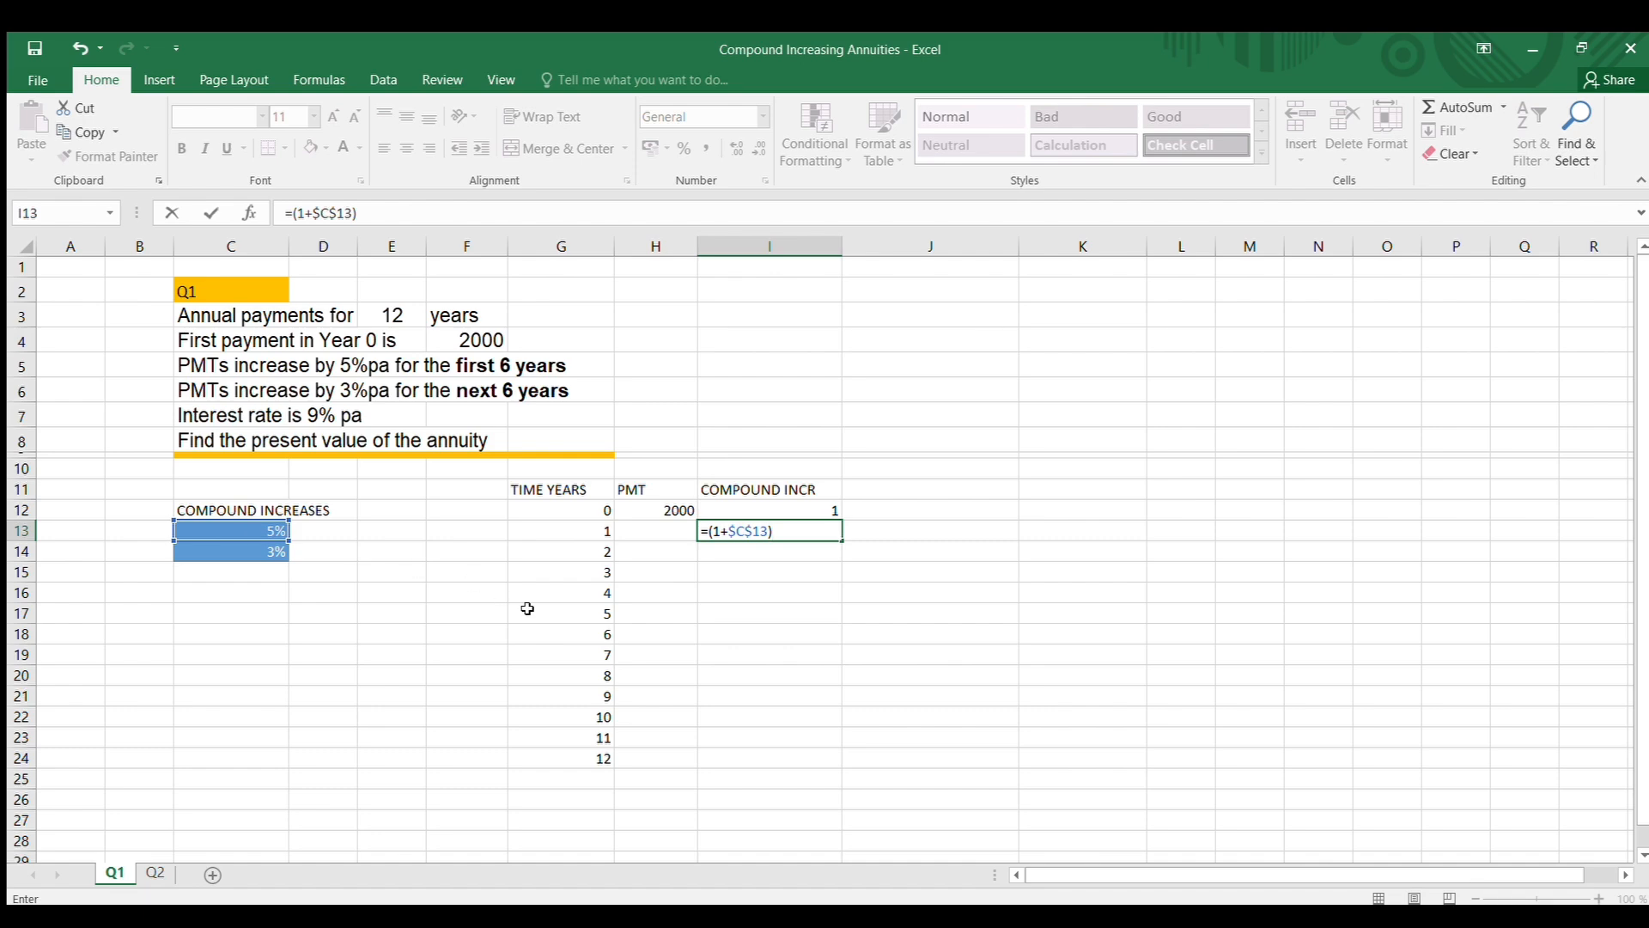
key(Return)
Format I13 as Number and copy its formula down to I18 for years 2 to 6
click(815, 531)
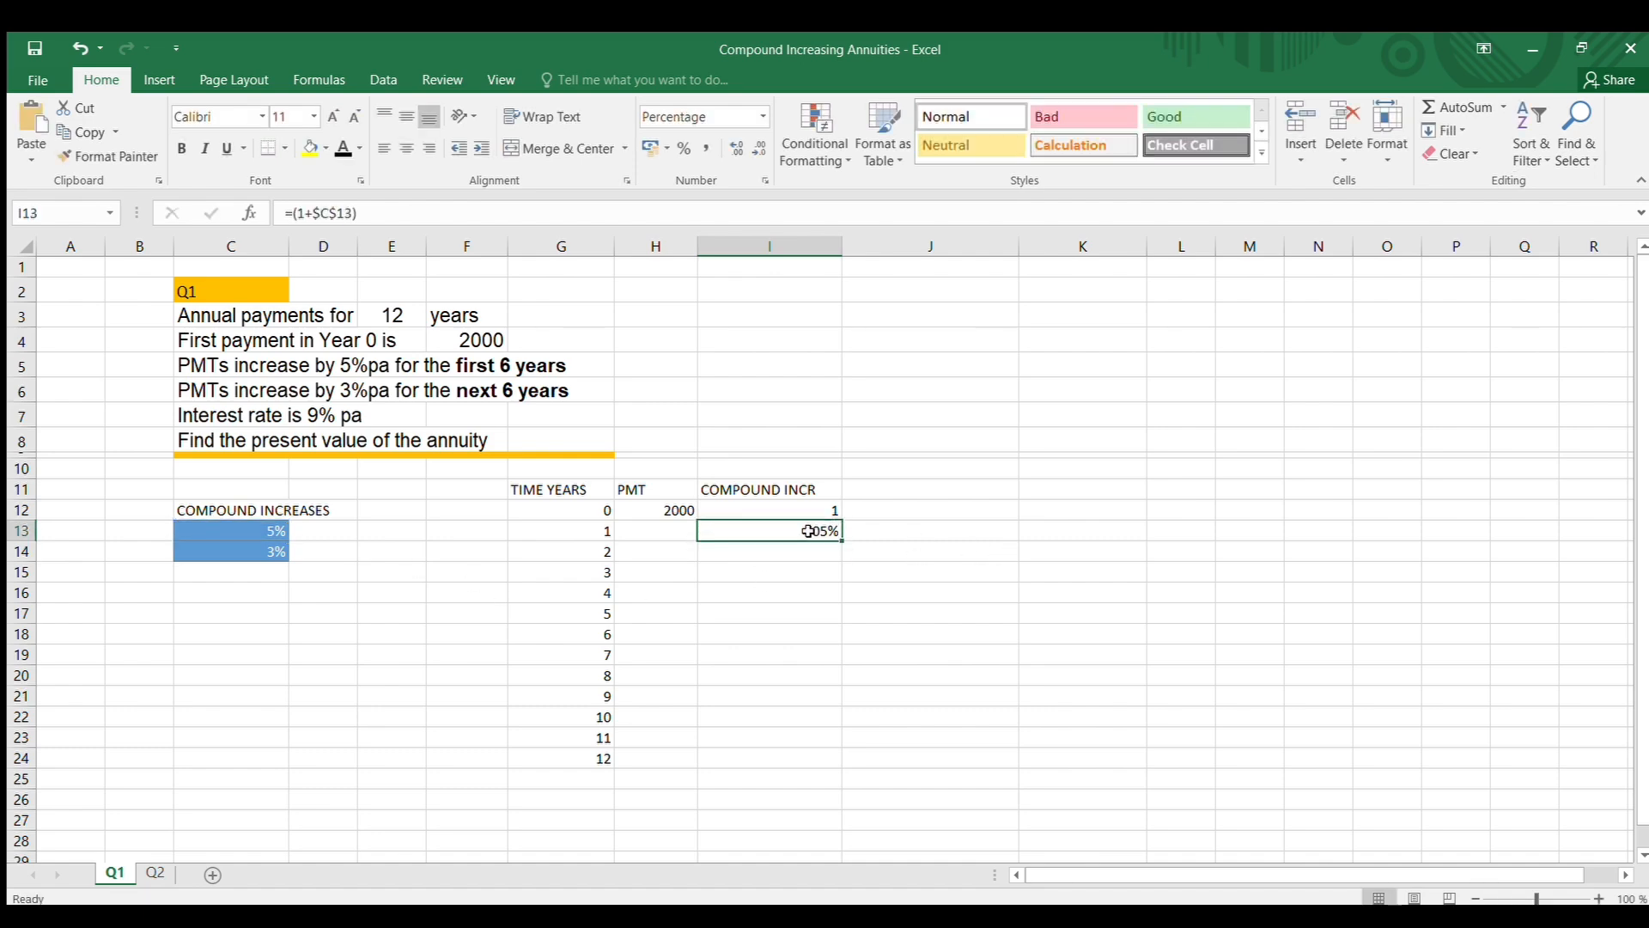
click(761, 118)
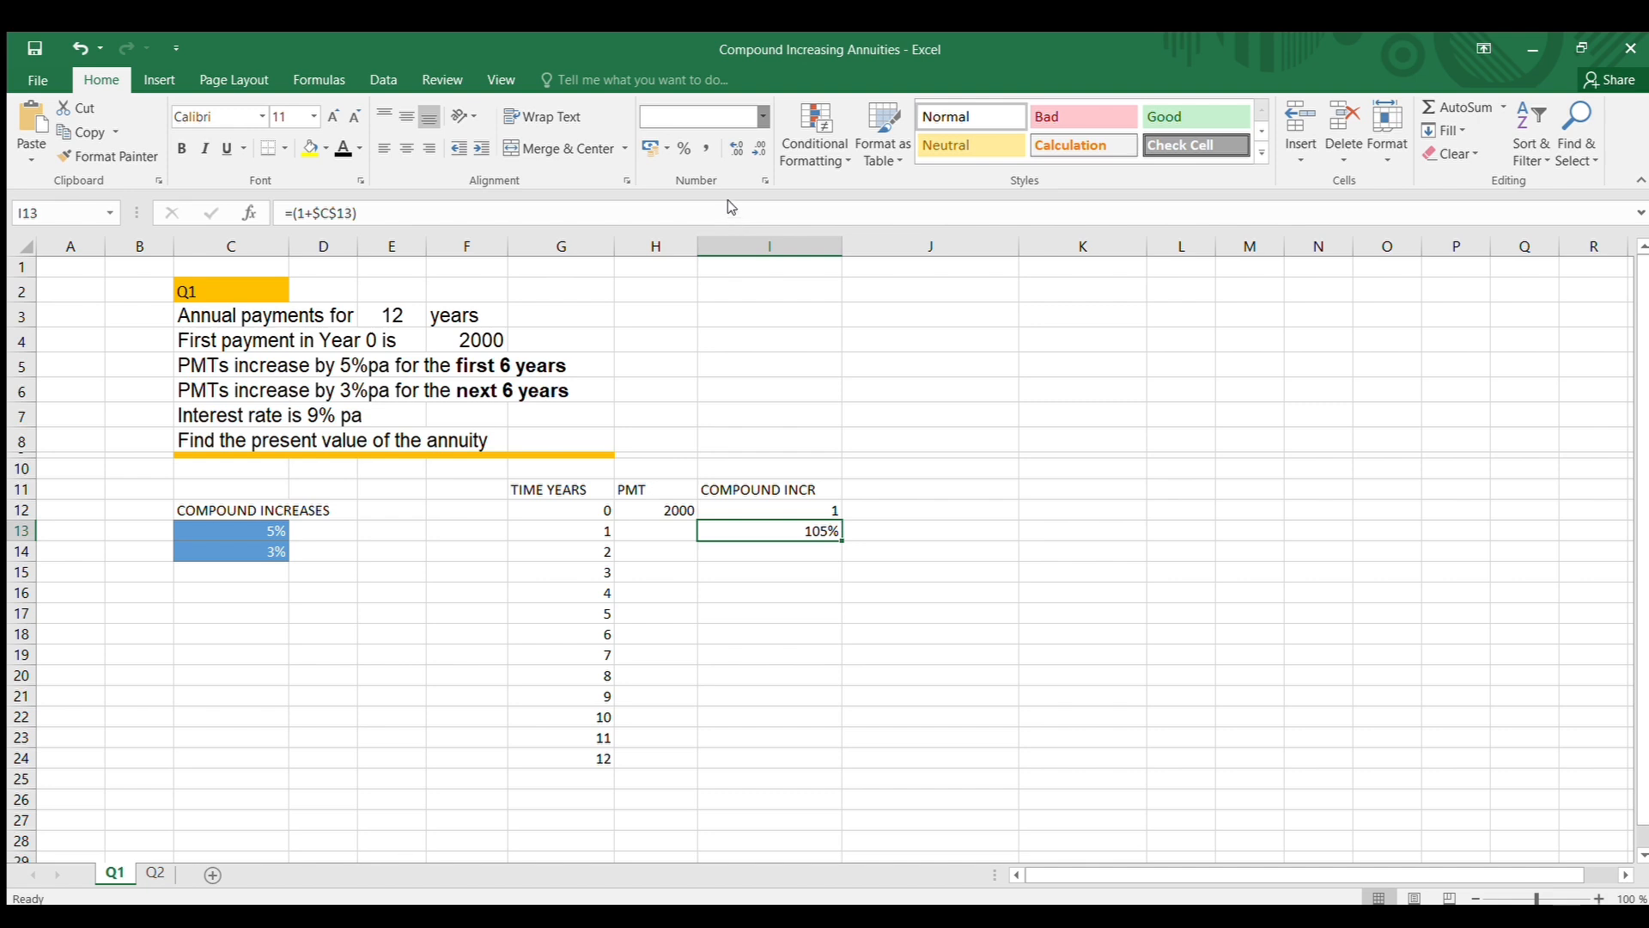
text(Number)
key(Return)
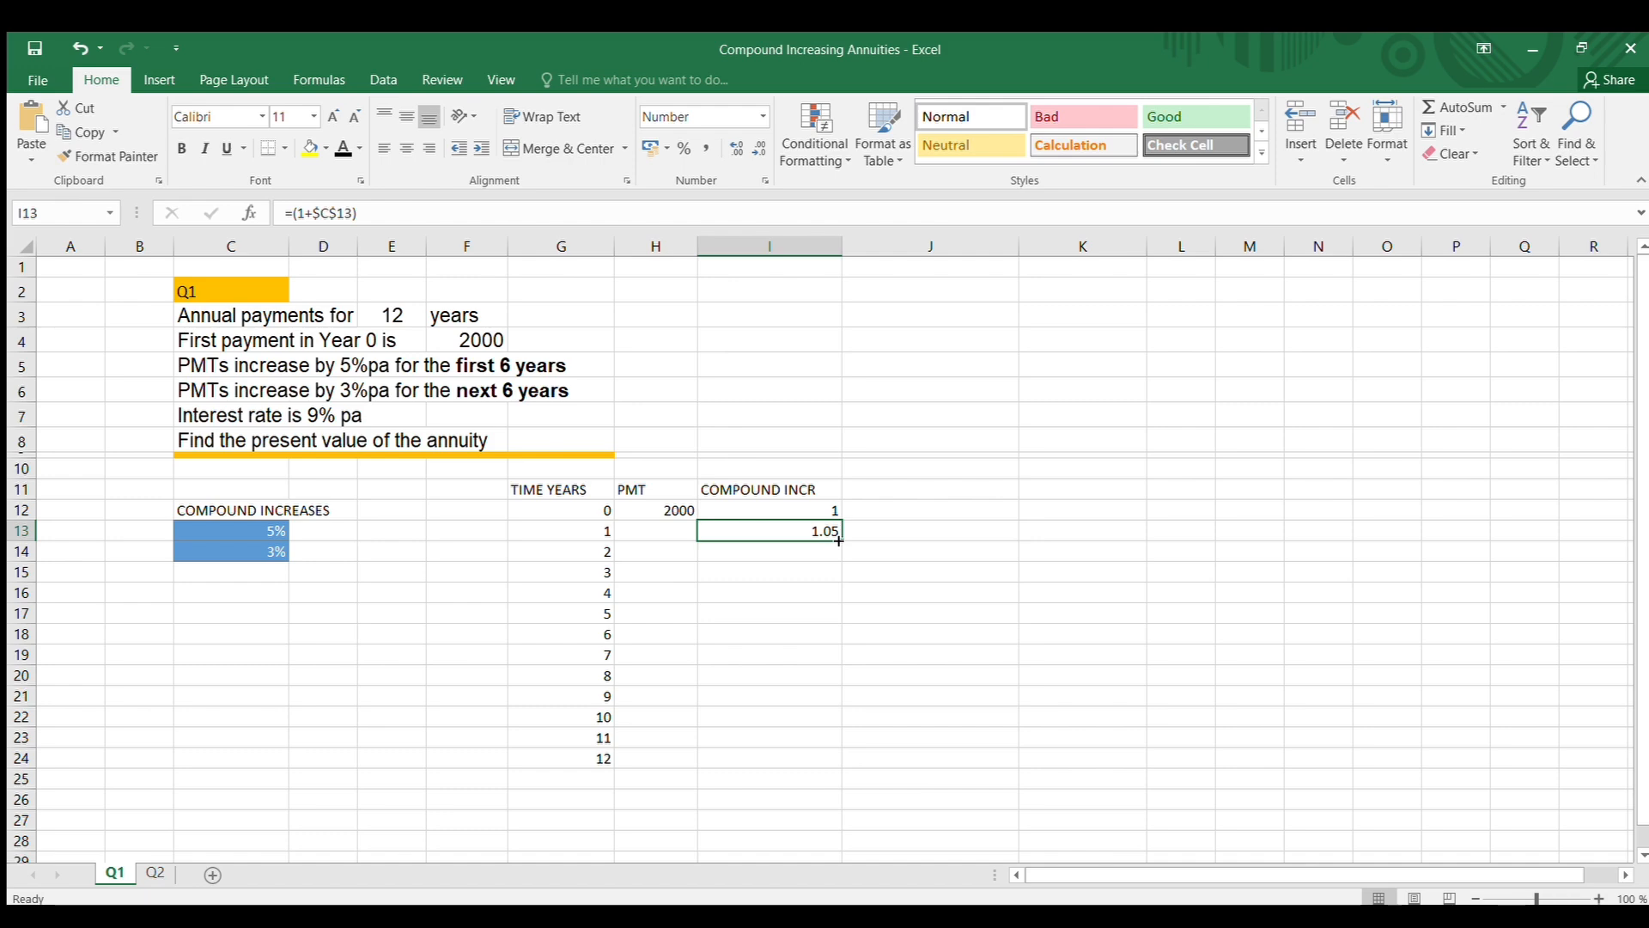
drag(839, 539, 841, 642)
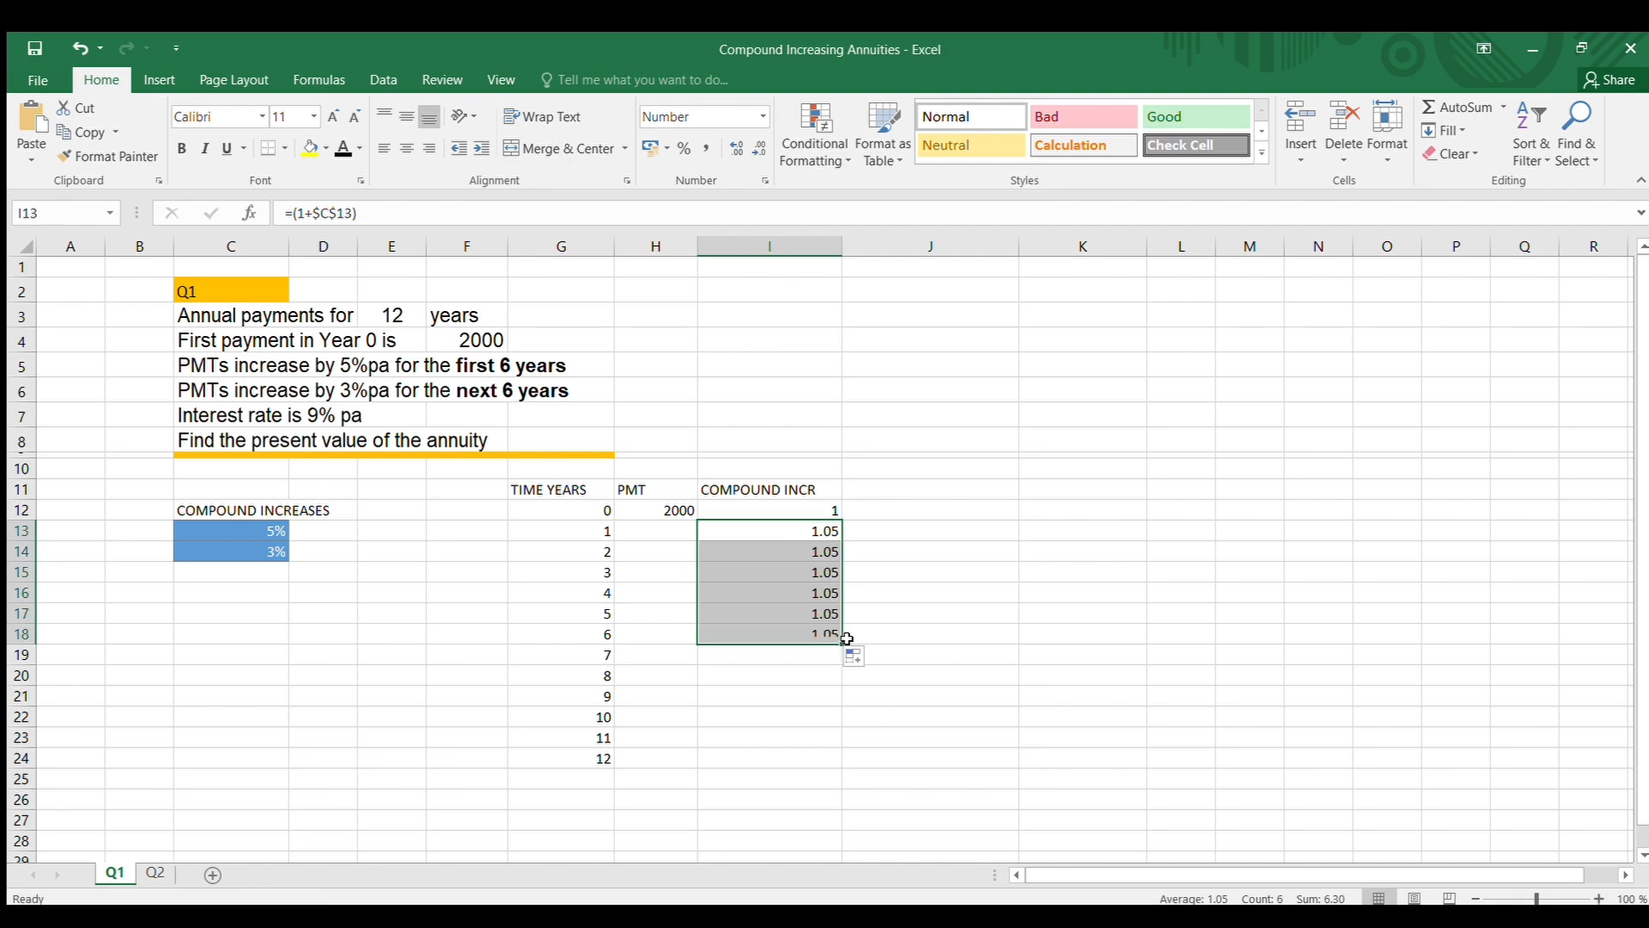
click(1025, 593)
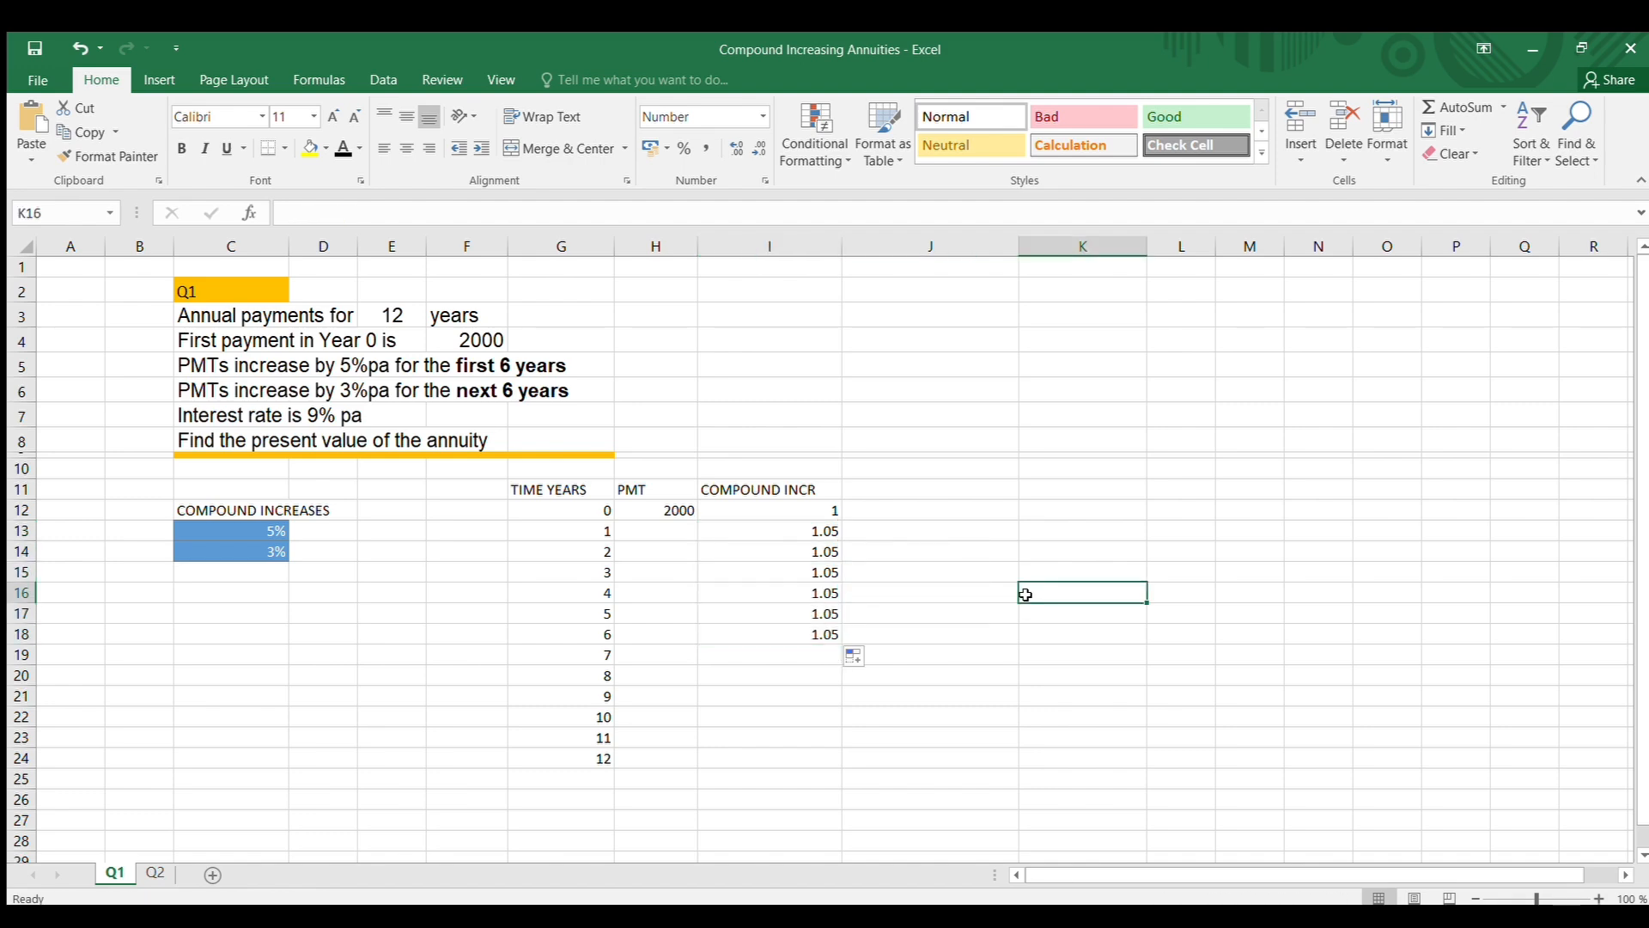
Enter the year 7 compound increase formula =(1+$C$14) in cell I19
click(793, 654)
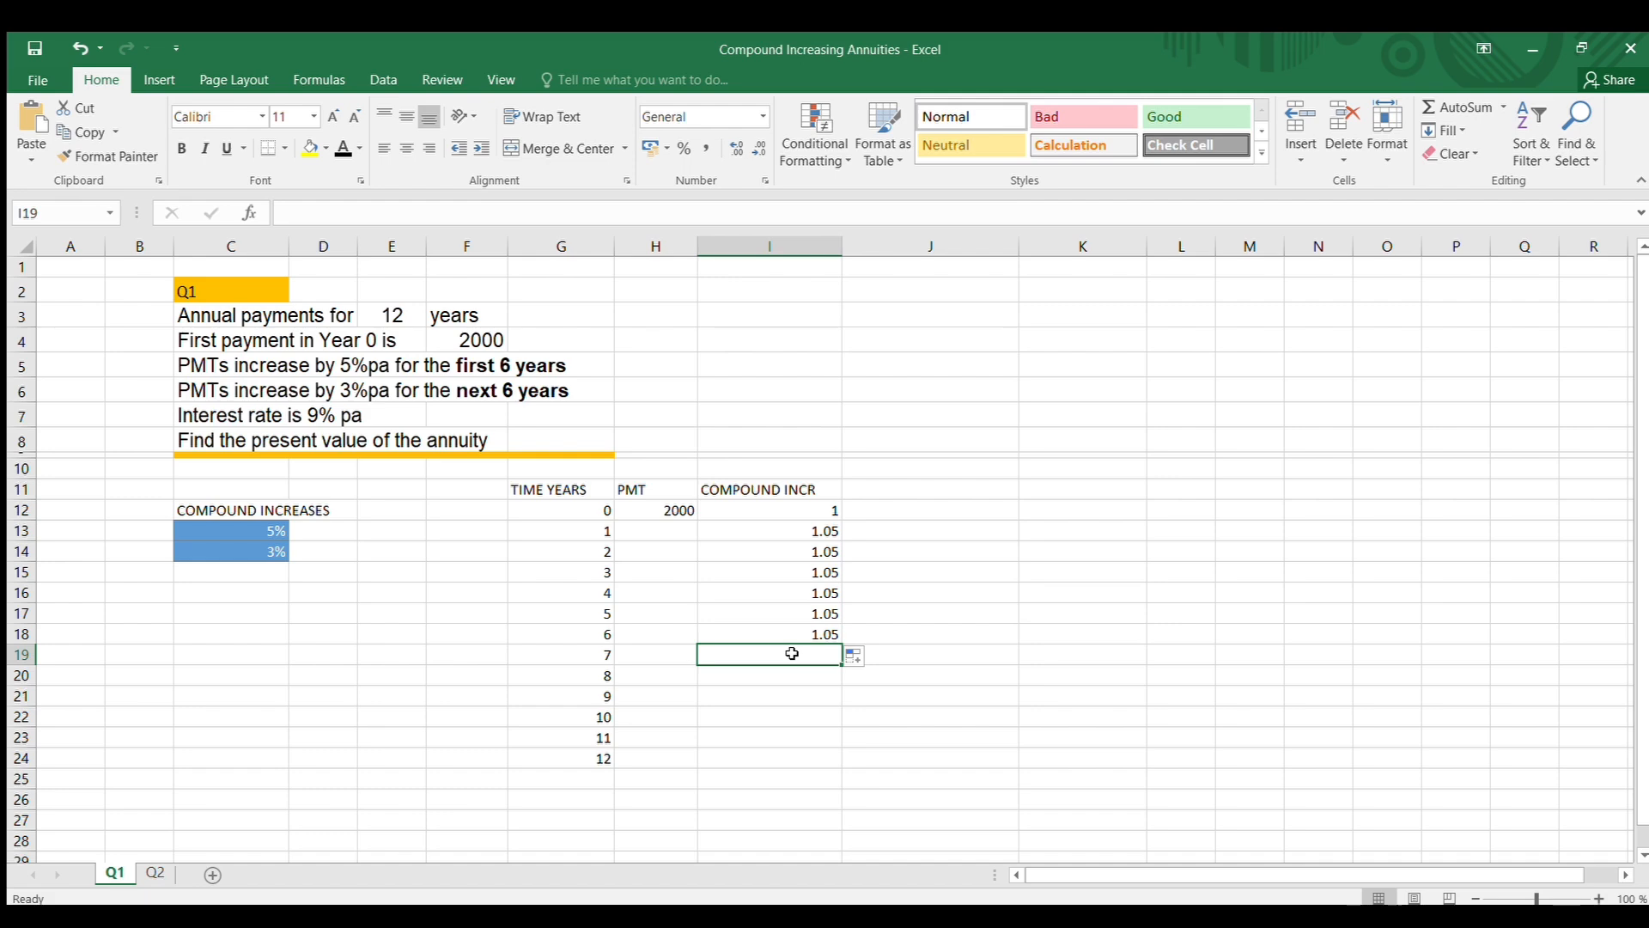
text(=)
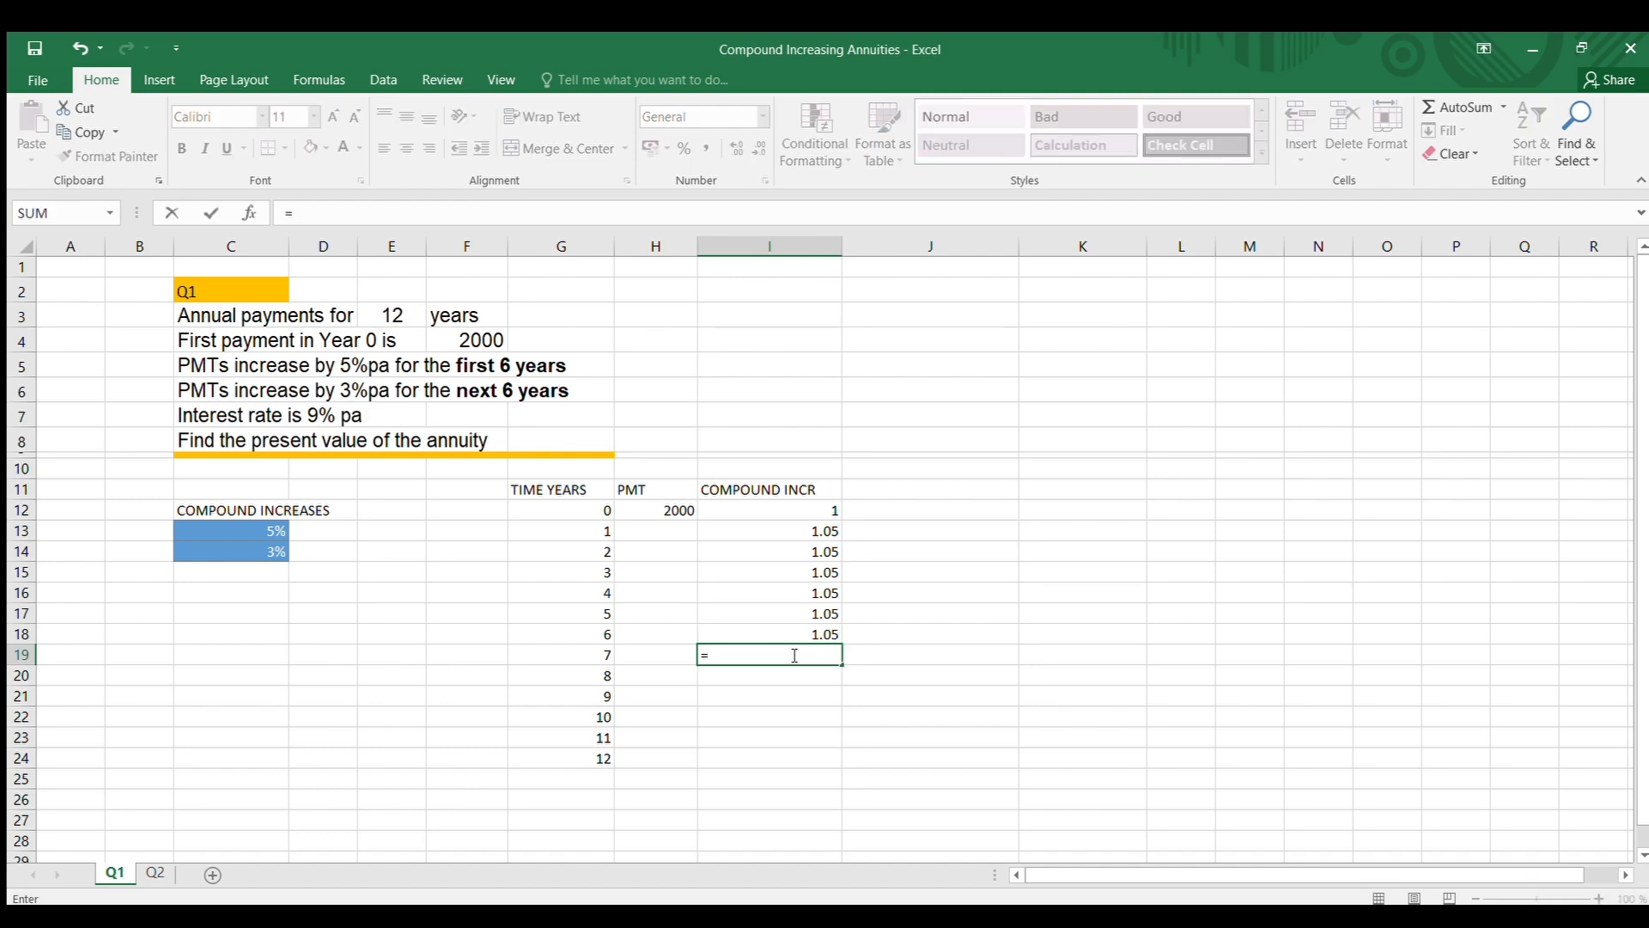
text((1+)
click(255, 557)
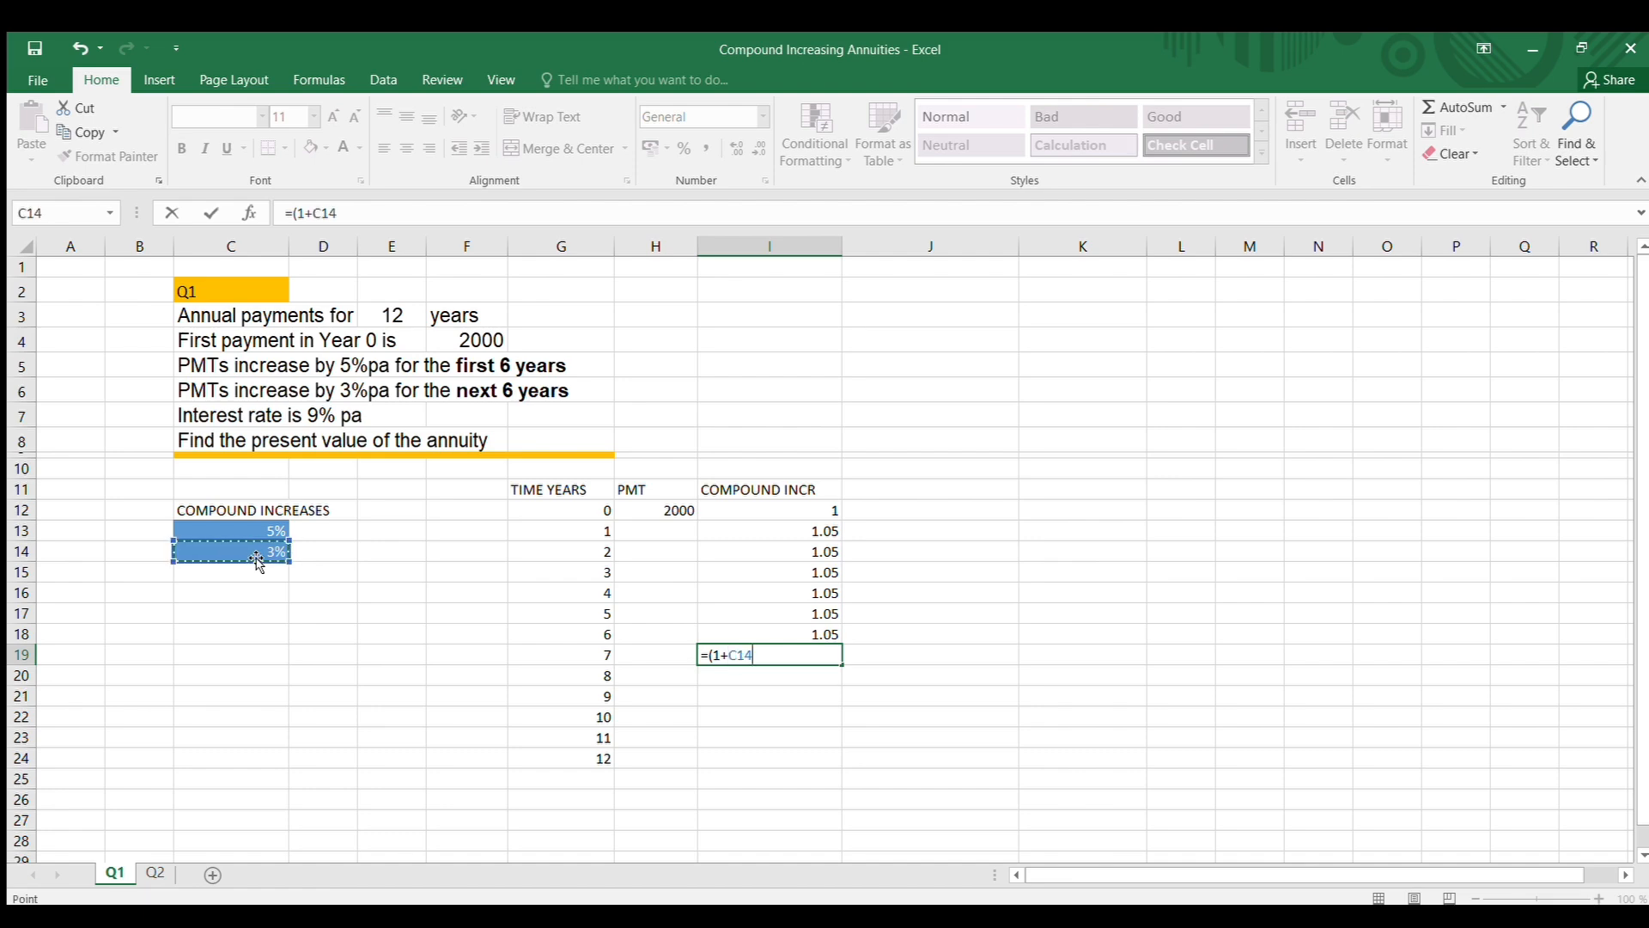
key(F4)
key(Return)
Format I19 as Number and copy its formula down to I24 for years 8 to 12
click(753, 654)
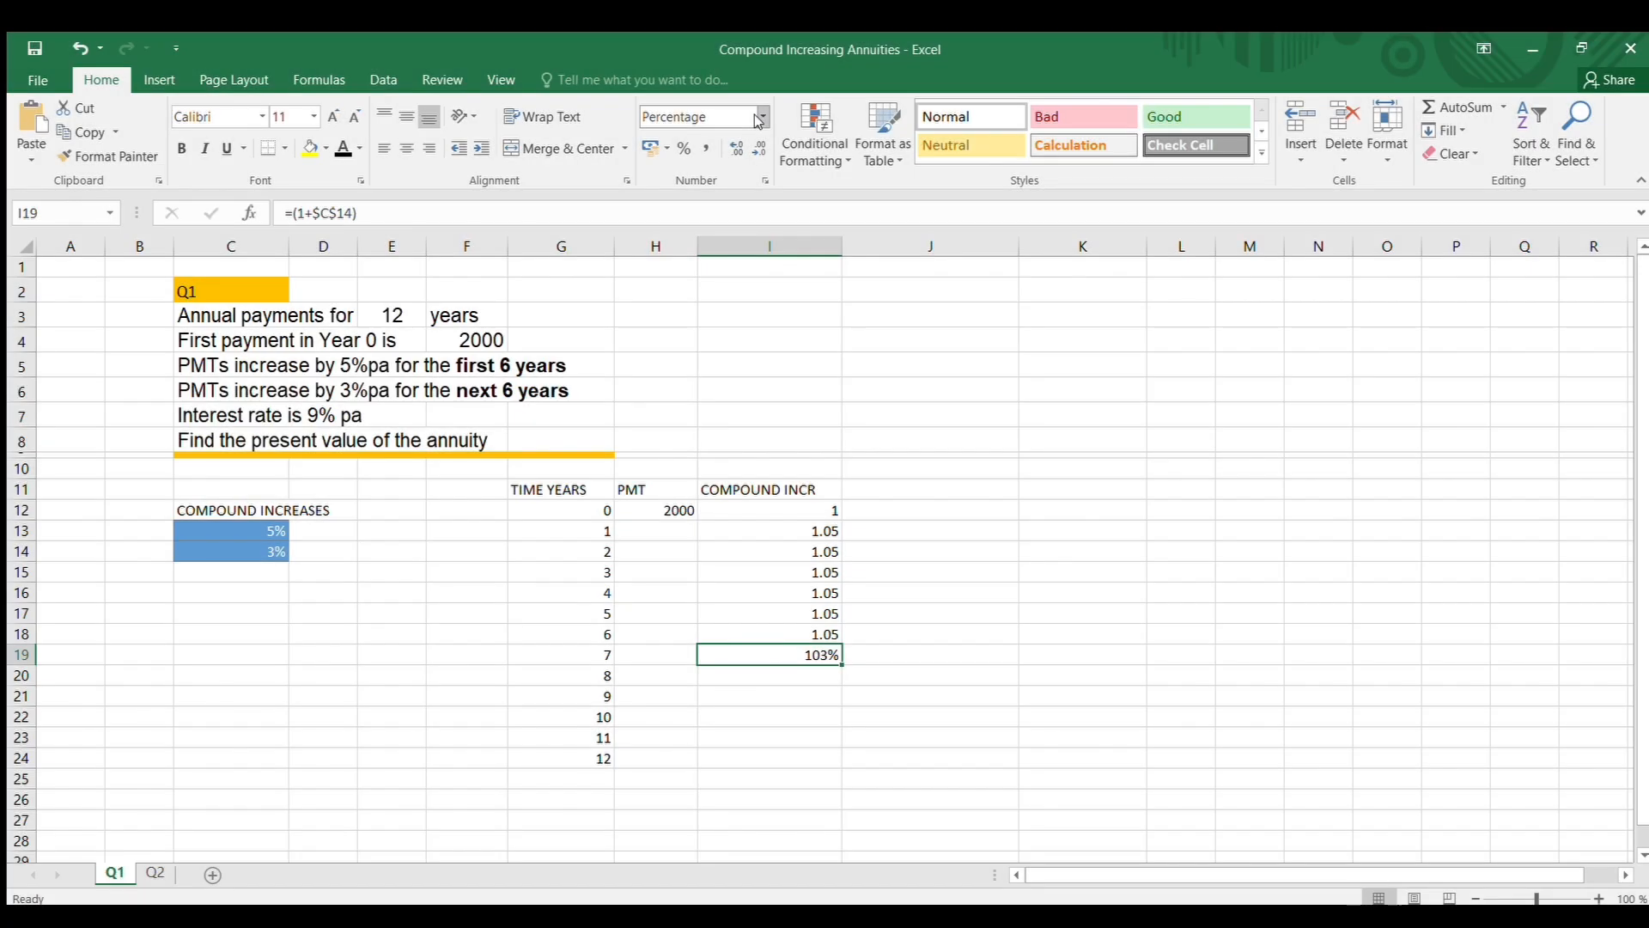
click(759, 119)
click(730, 191)
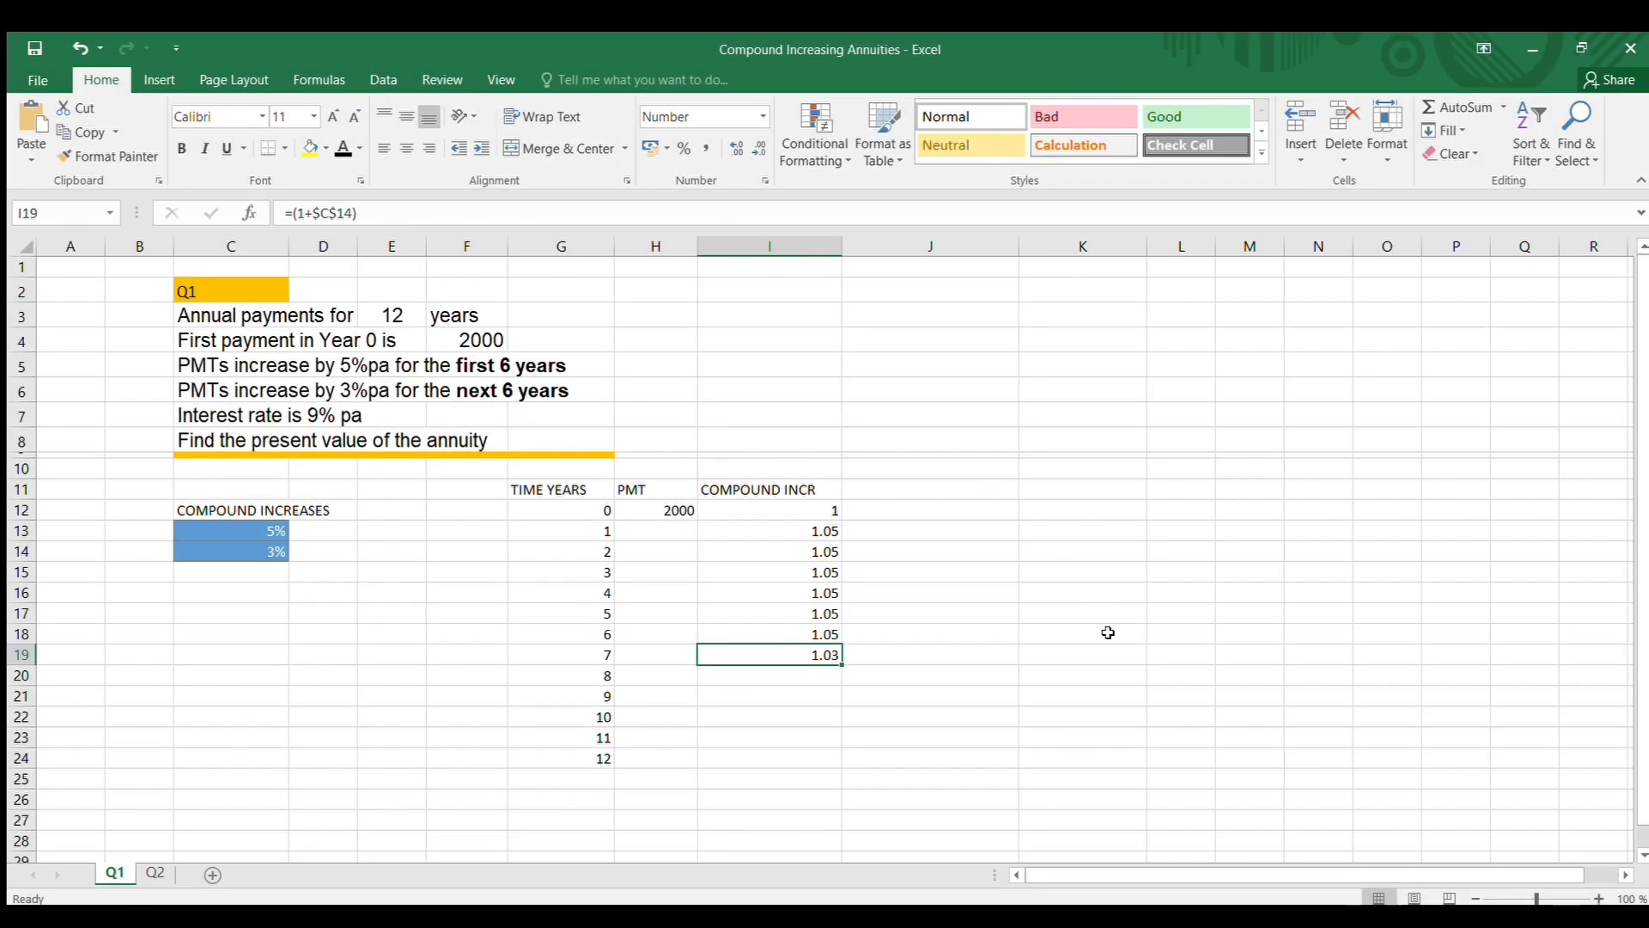
click(914, 687)
click(823, 656)
drag(844, 663, 839, 758)
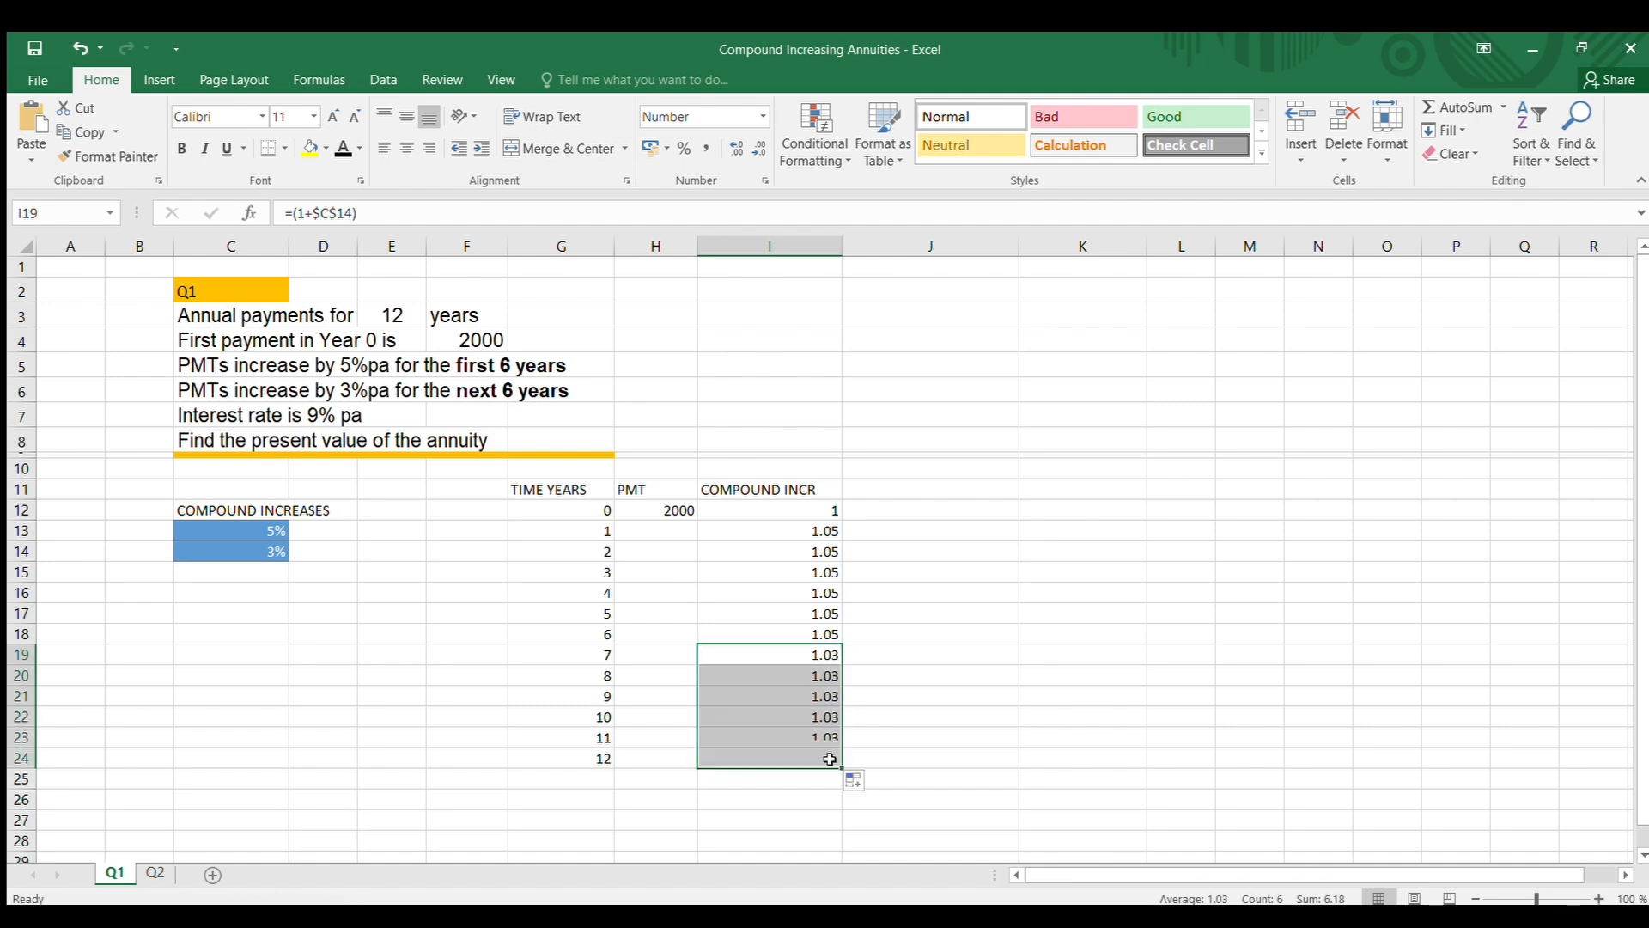
click(1060, 608)
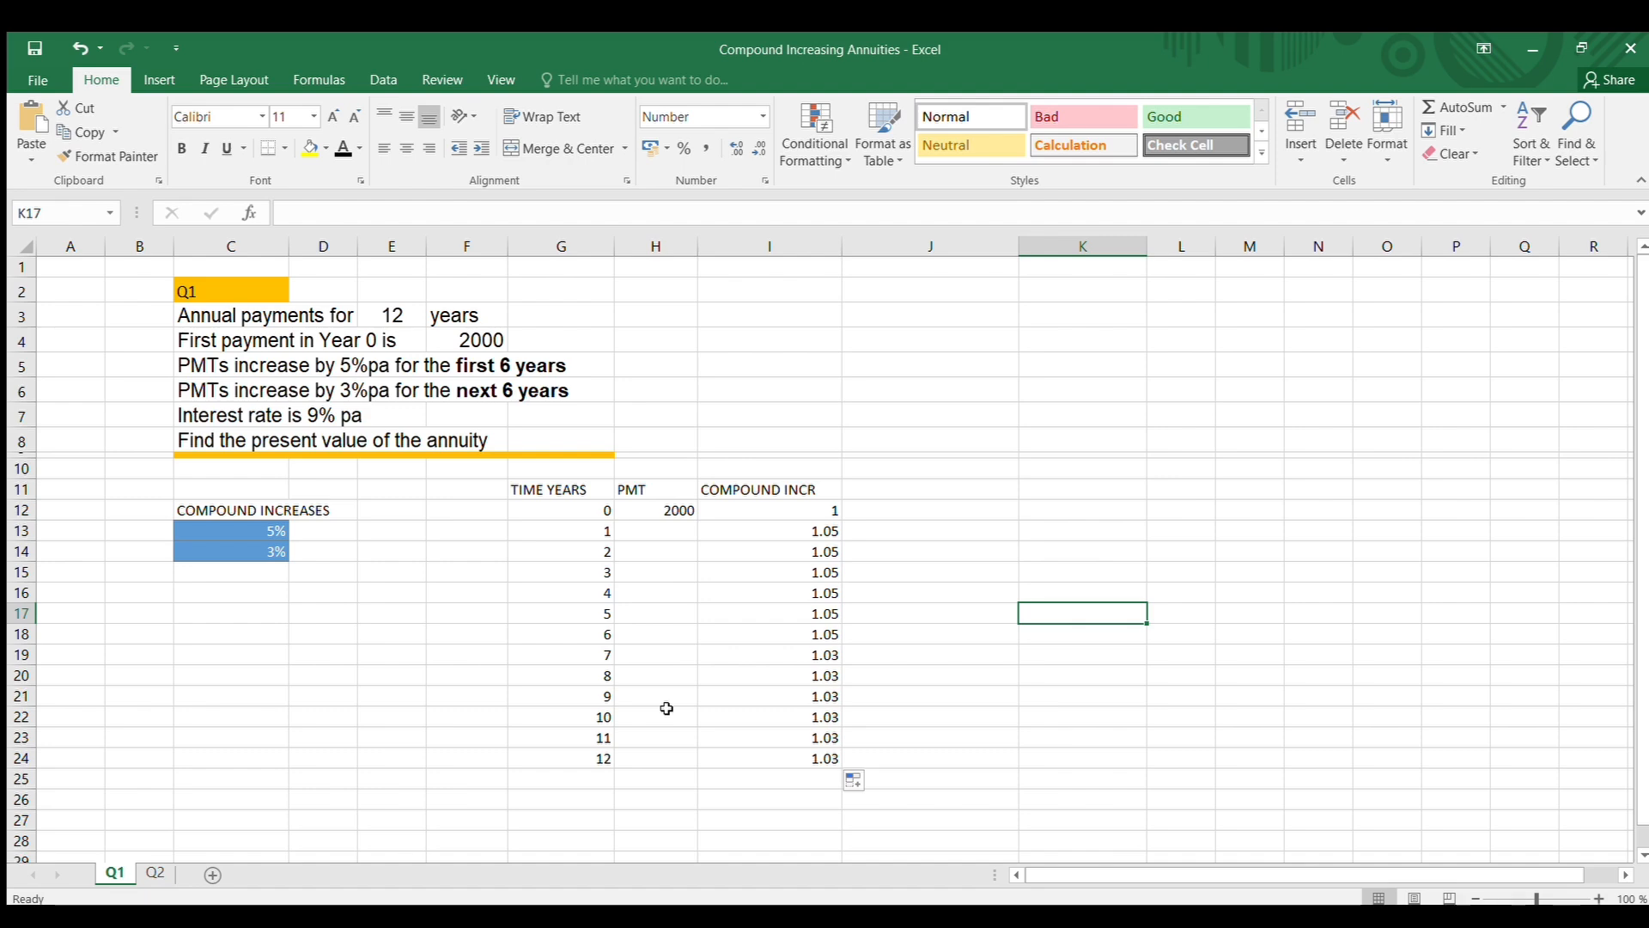
Enter the year 1 payment formula =H12*I13 in cell H13 and check its references
click(664, 531)
text(=)
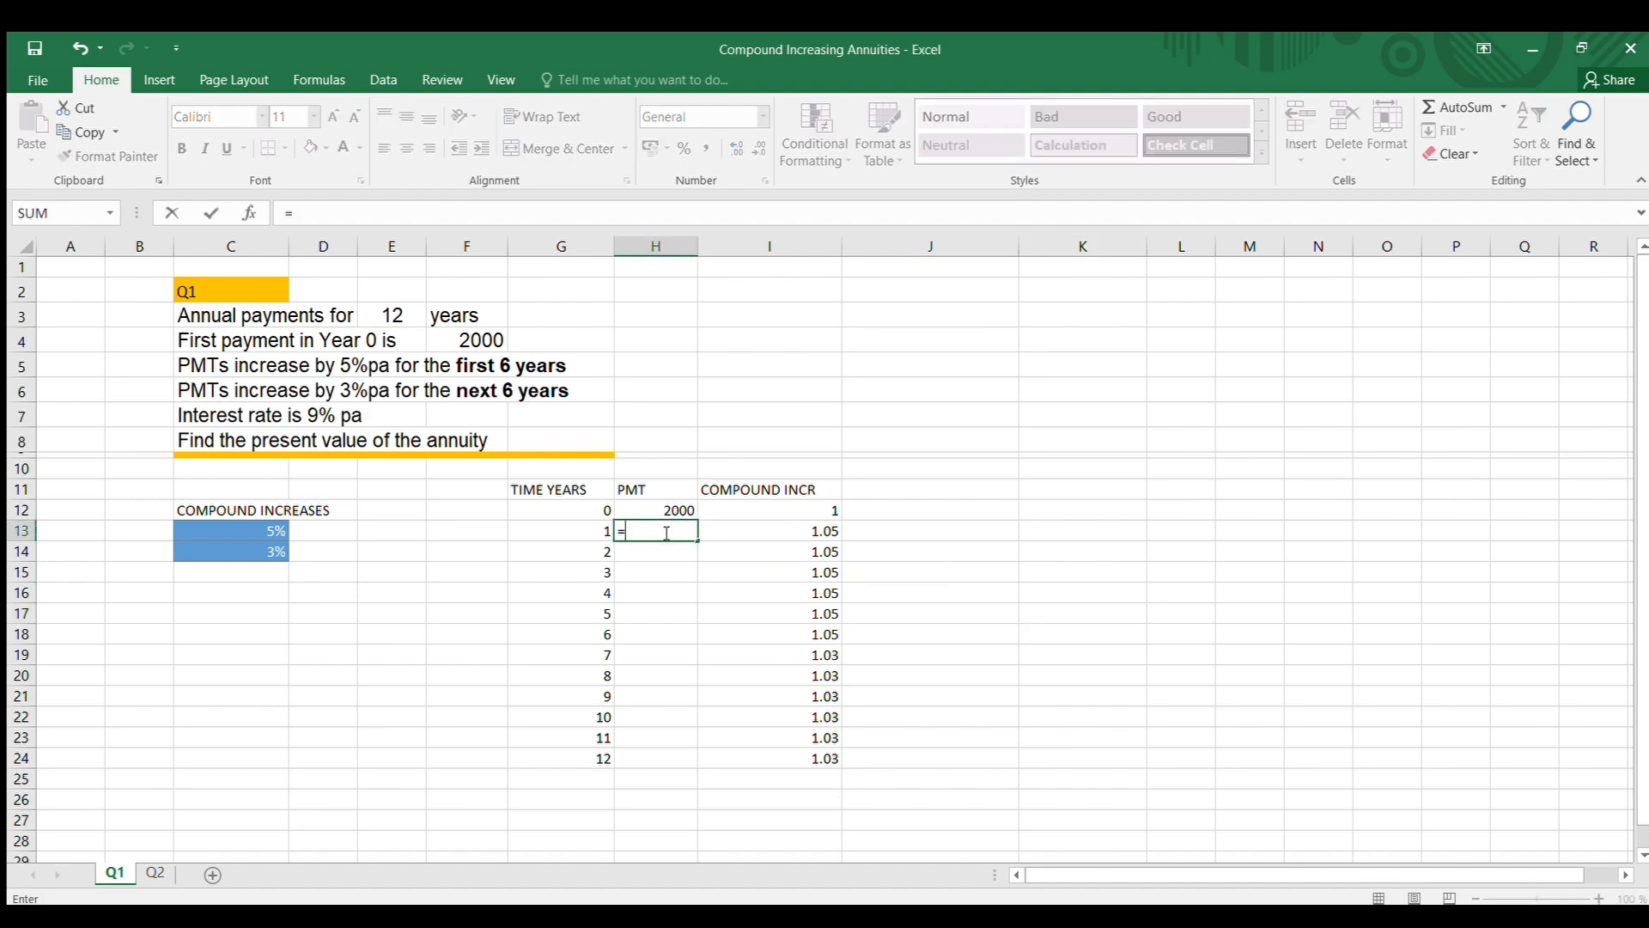
click(633, 509)
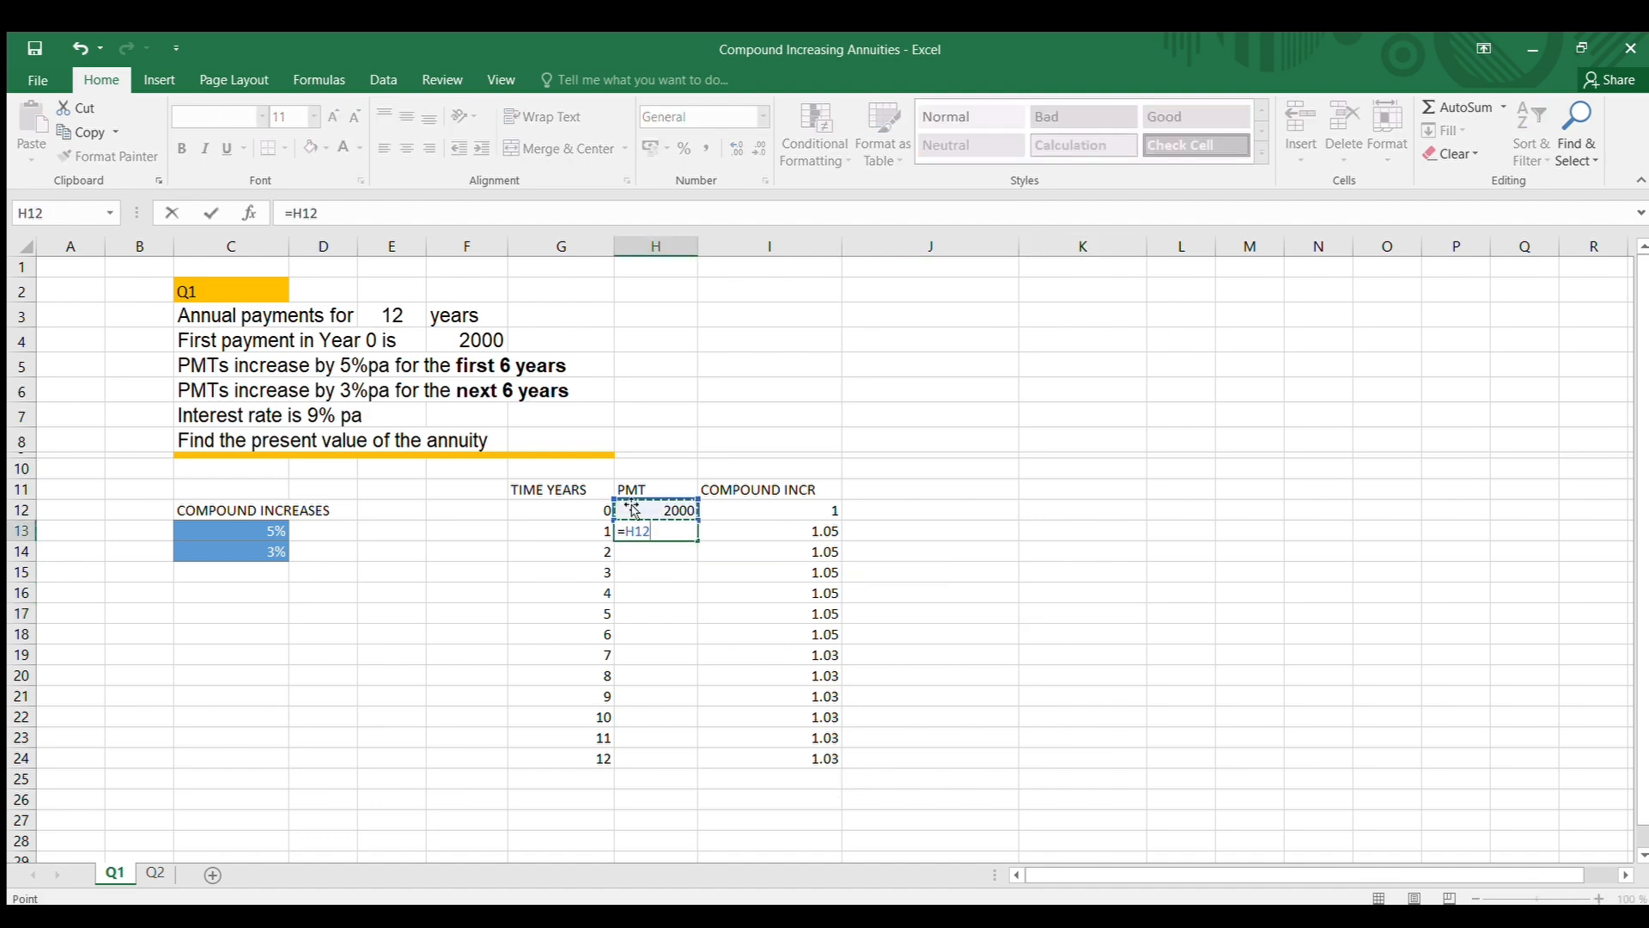
text(*)
click(755, 531)
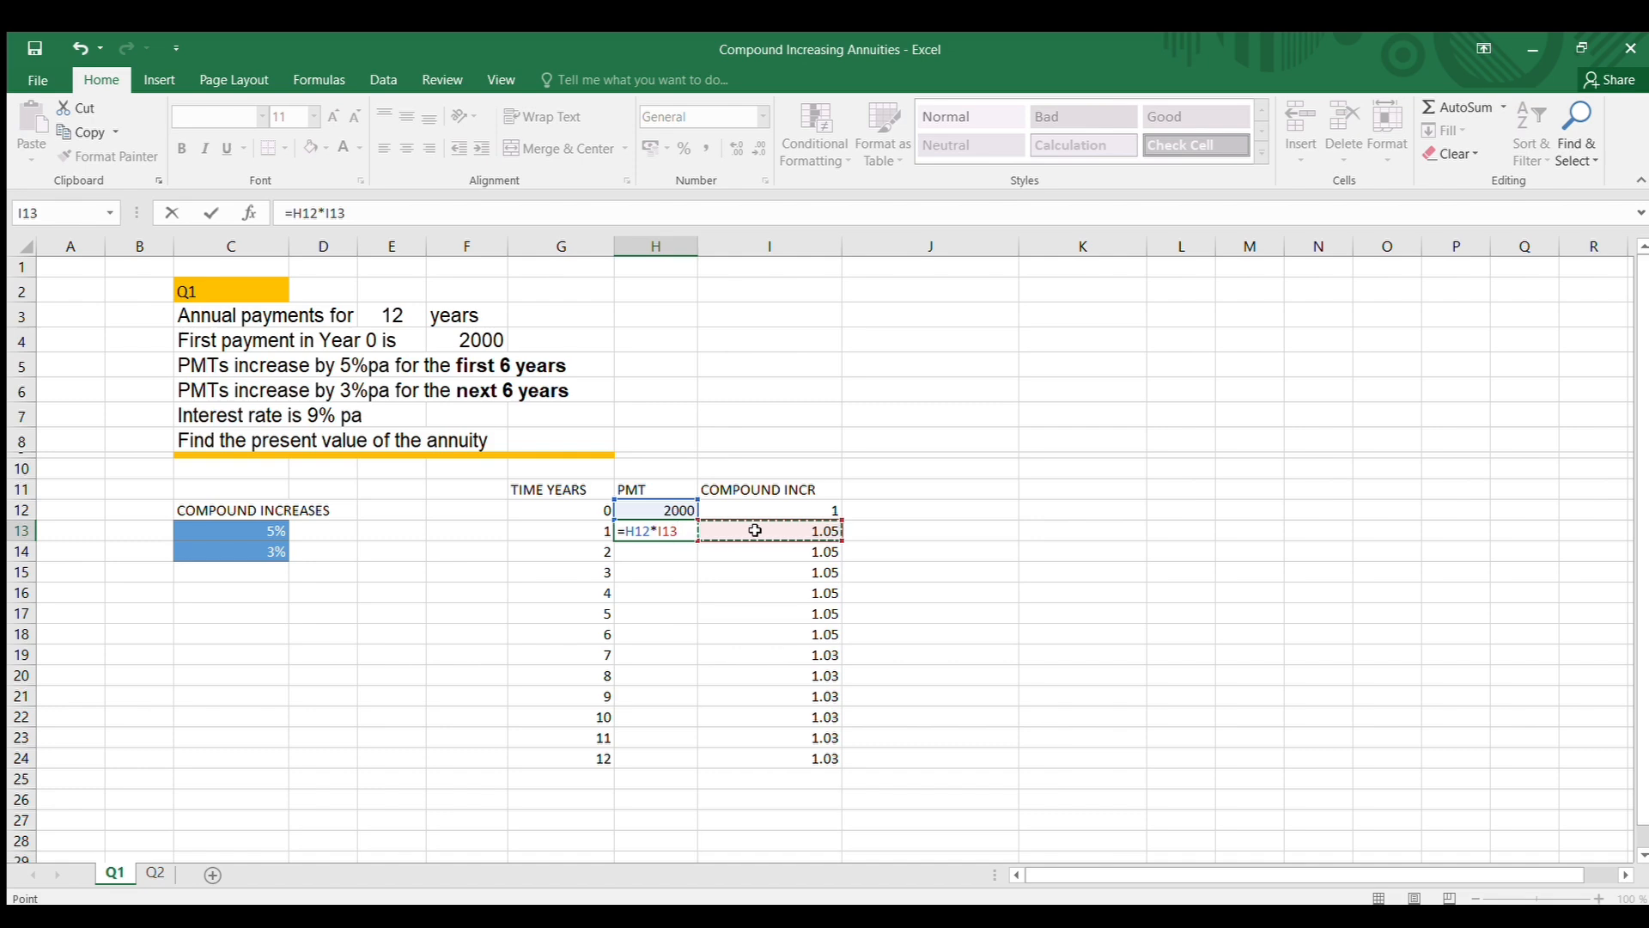
key(Return)
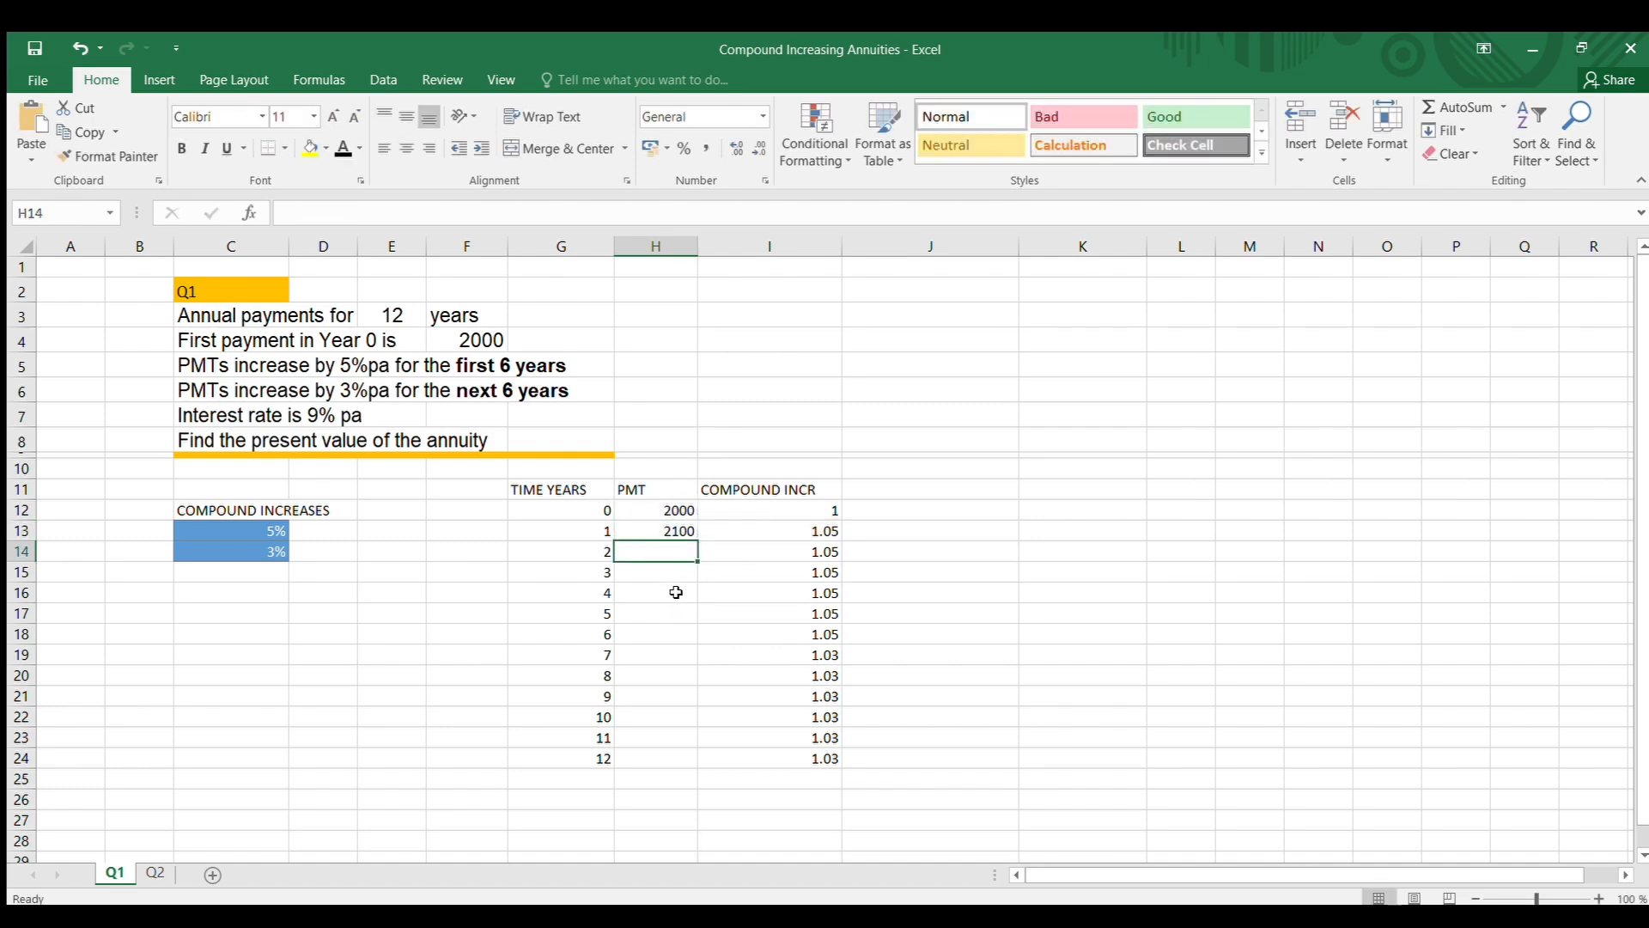
click(678, 532)
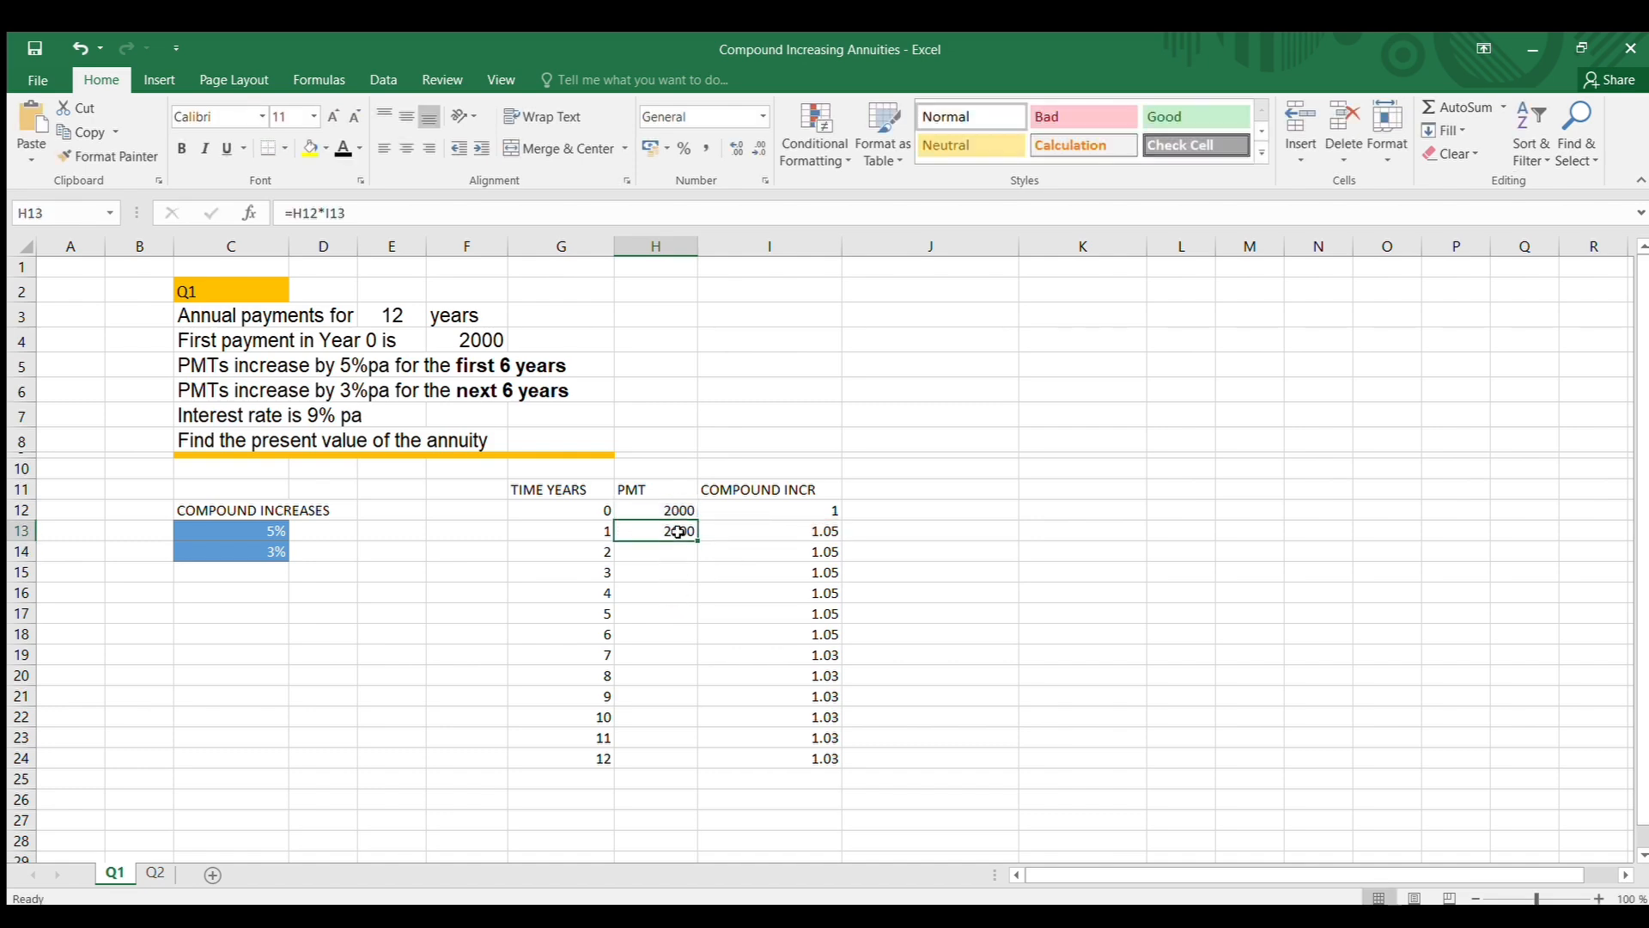
click(423, 214)
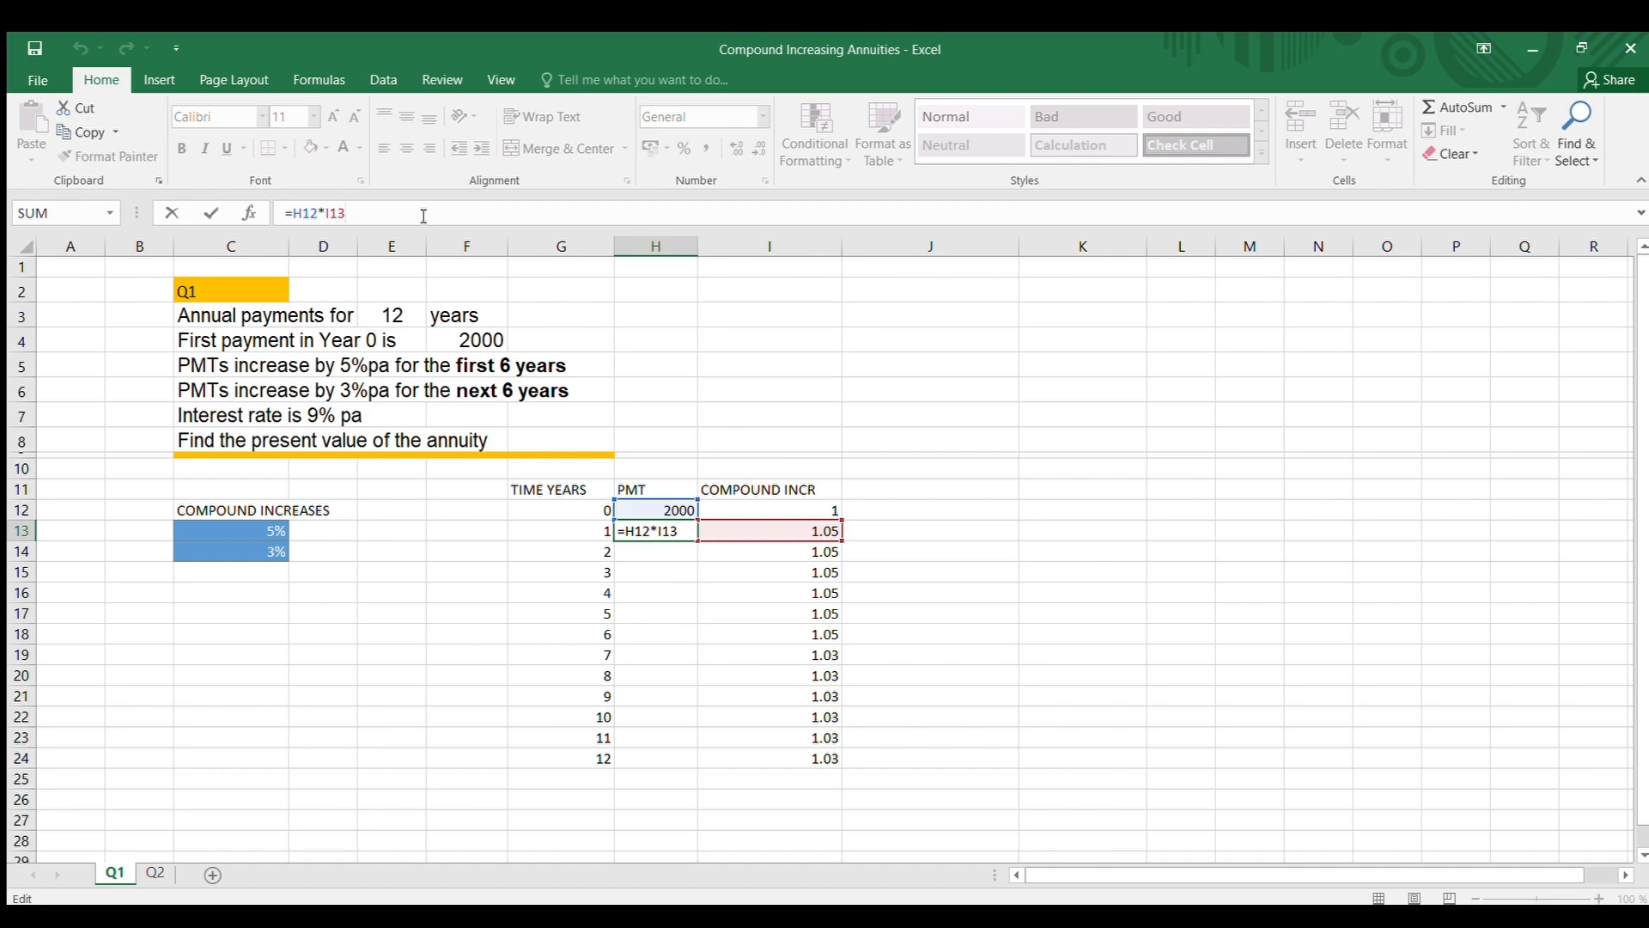
click(1001, 363)
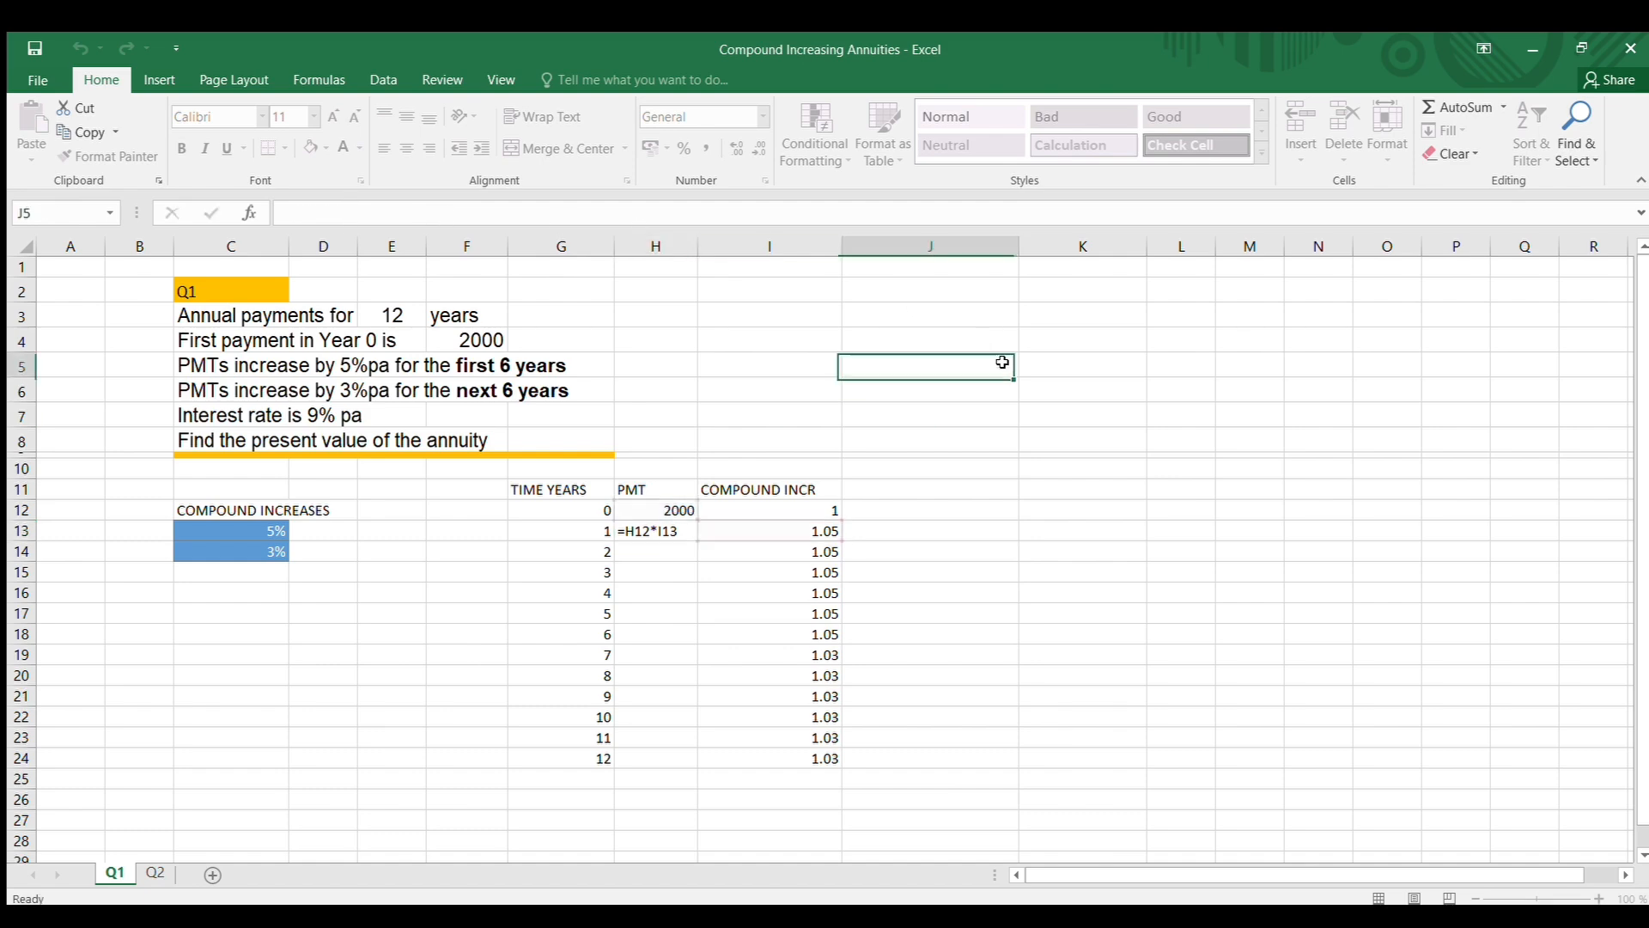
Copy the H13 payment formula down to H24 for years 2 to 12 and widen column H slightly
click(676, 532)
drag(698, 542, 697, 774)
click(949, 631)
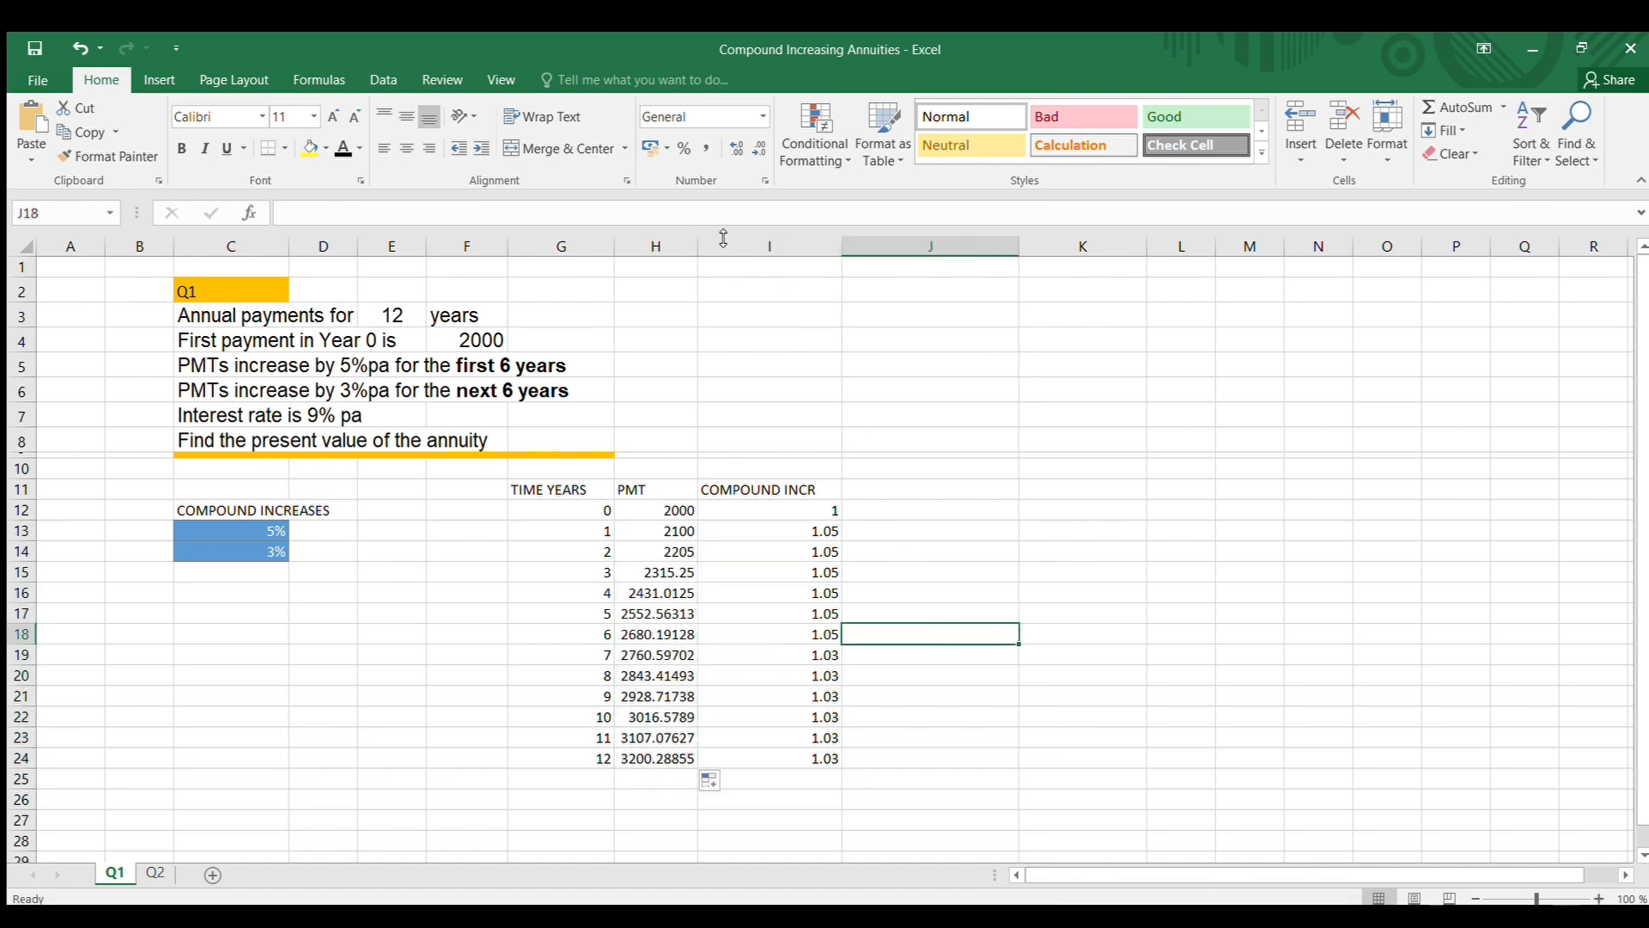
drag(698, 246, 711, 246)
click(941, 444)
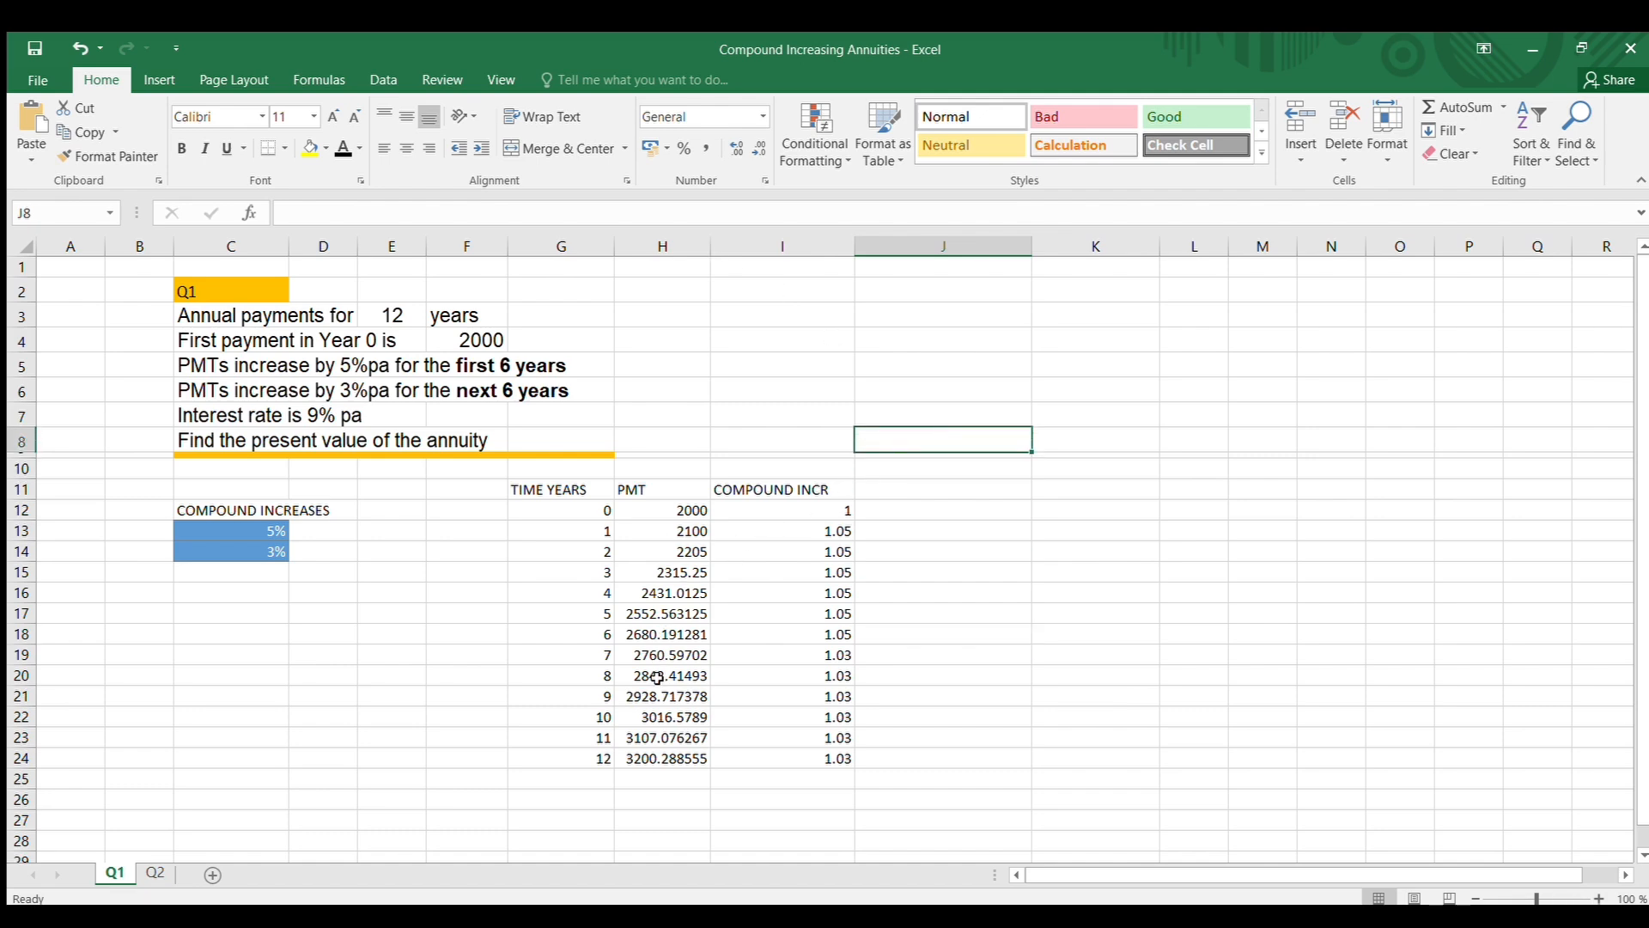
click(664, 720)
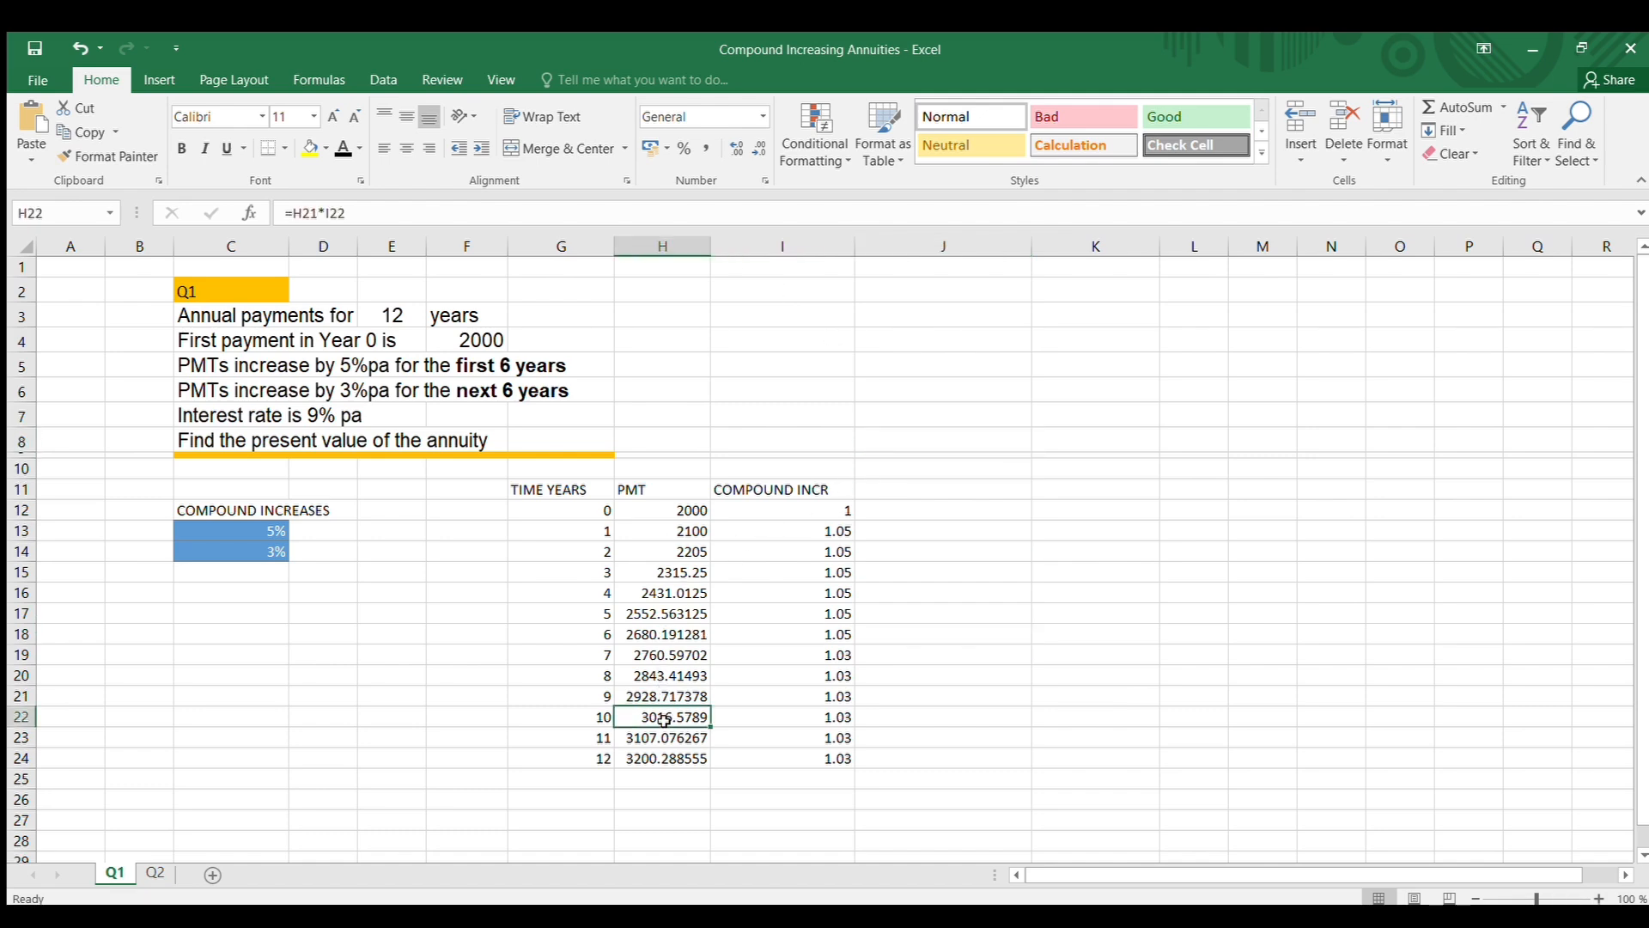
click(360, 215)
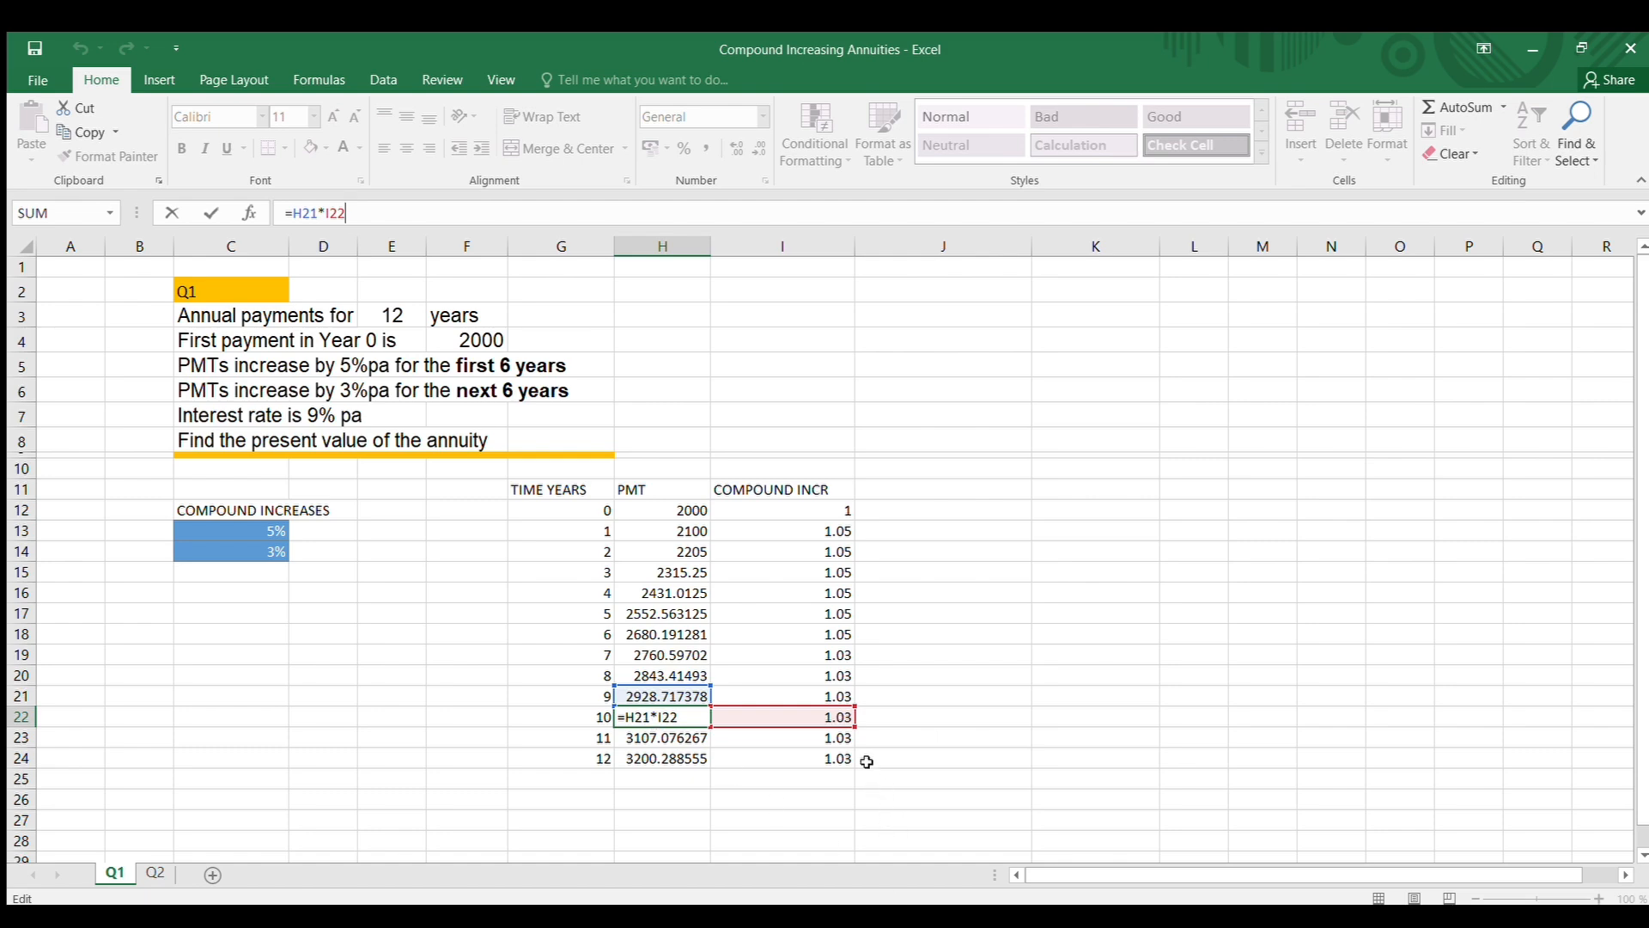
click(1009, 619)
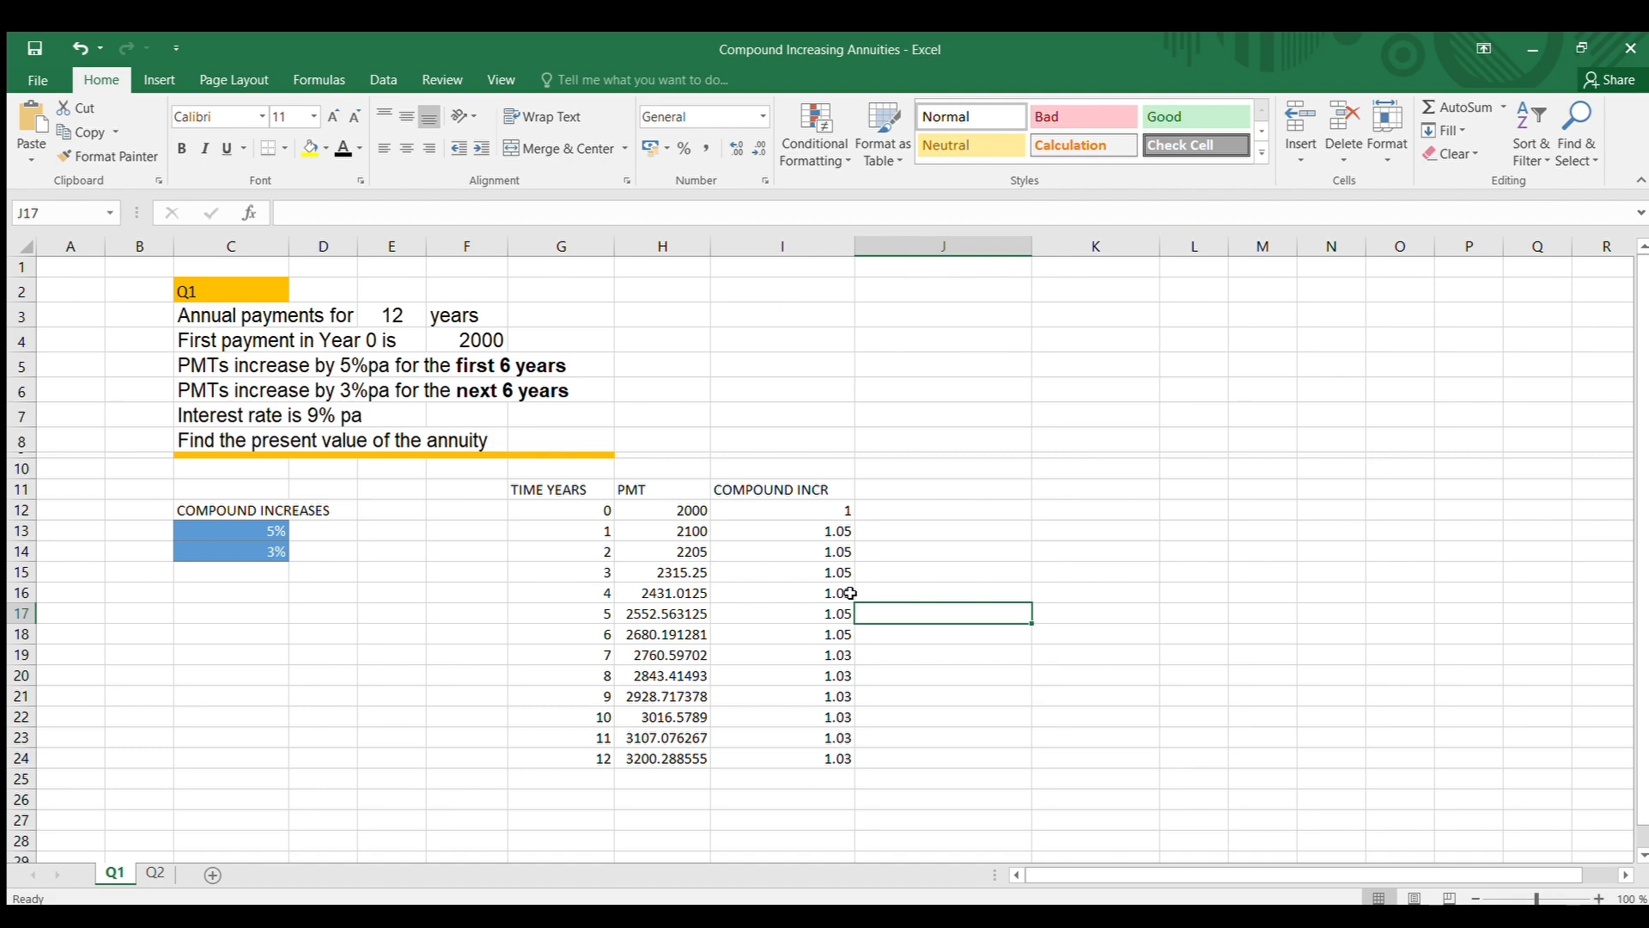
Enter the column heading DISCOUNT FACTOR in cell J11
click(921, 489)
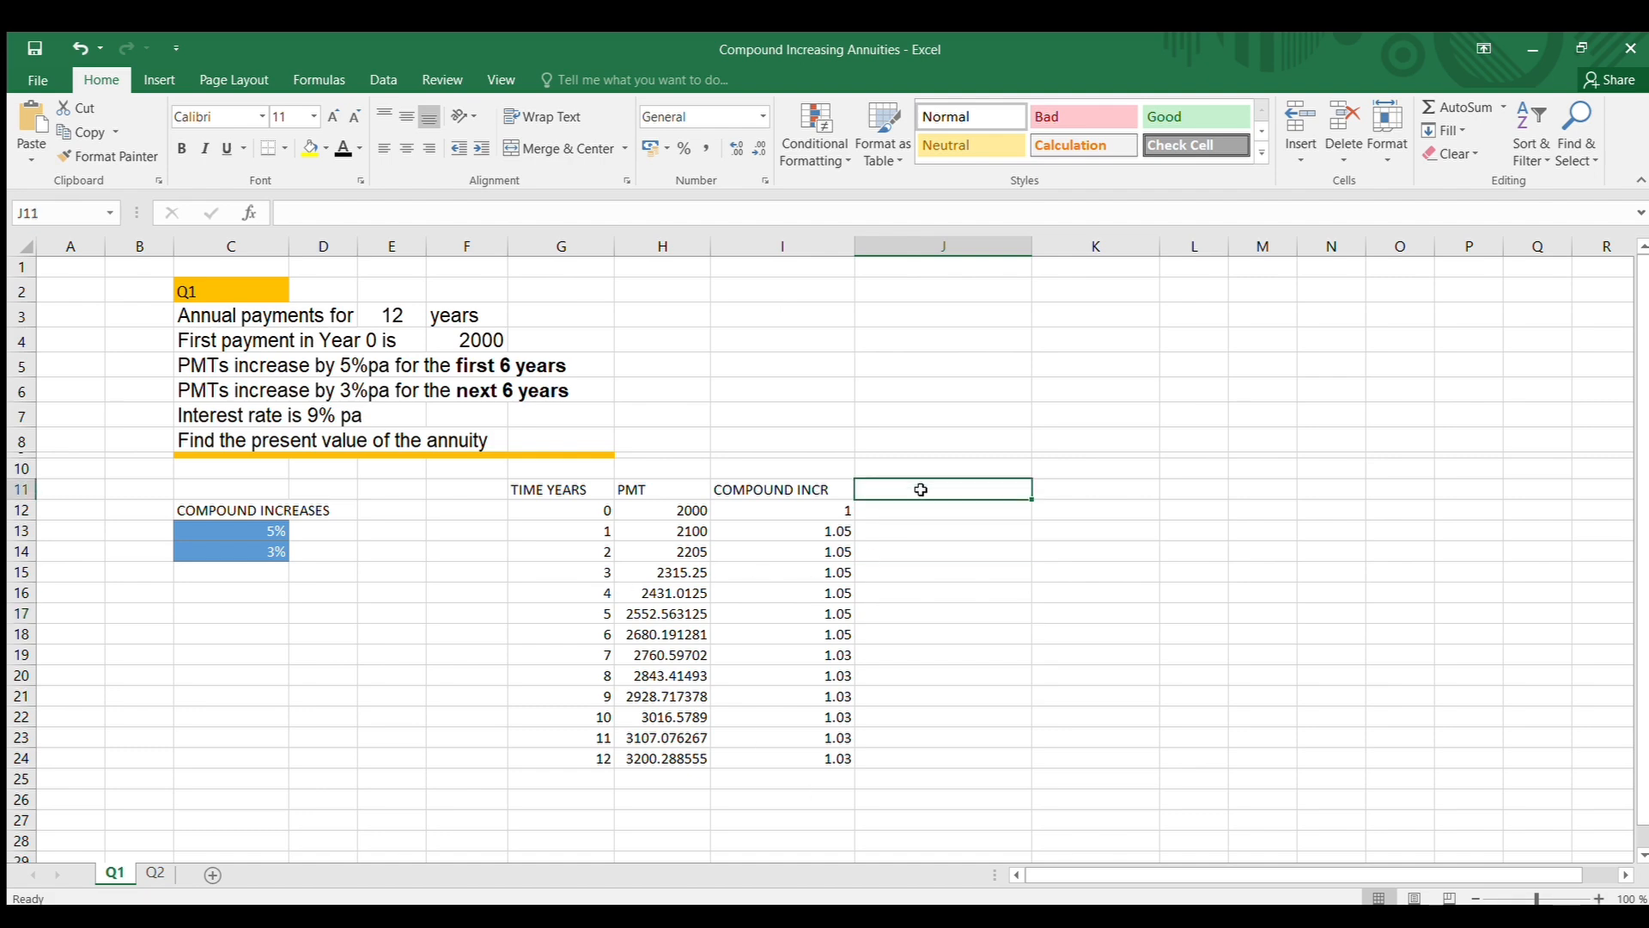
text(DISCO)
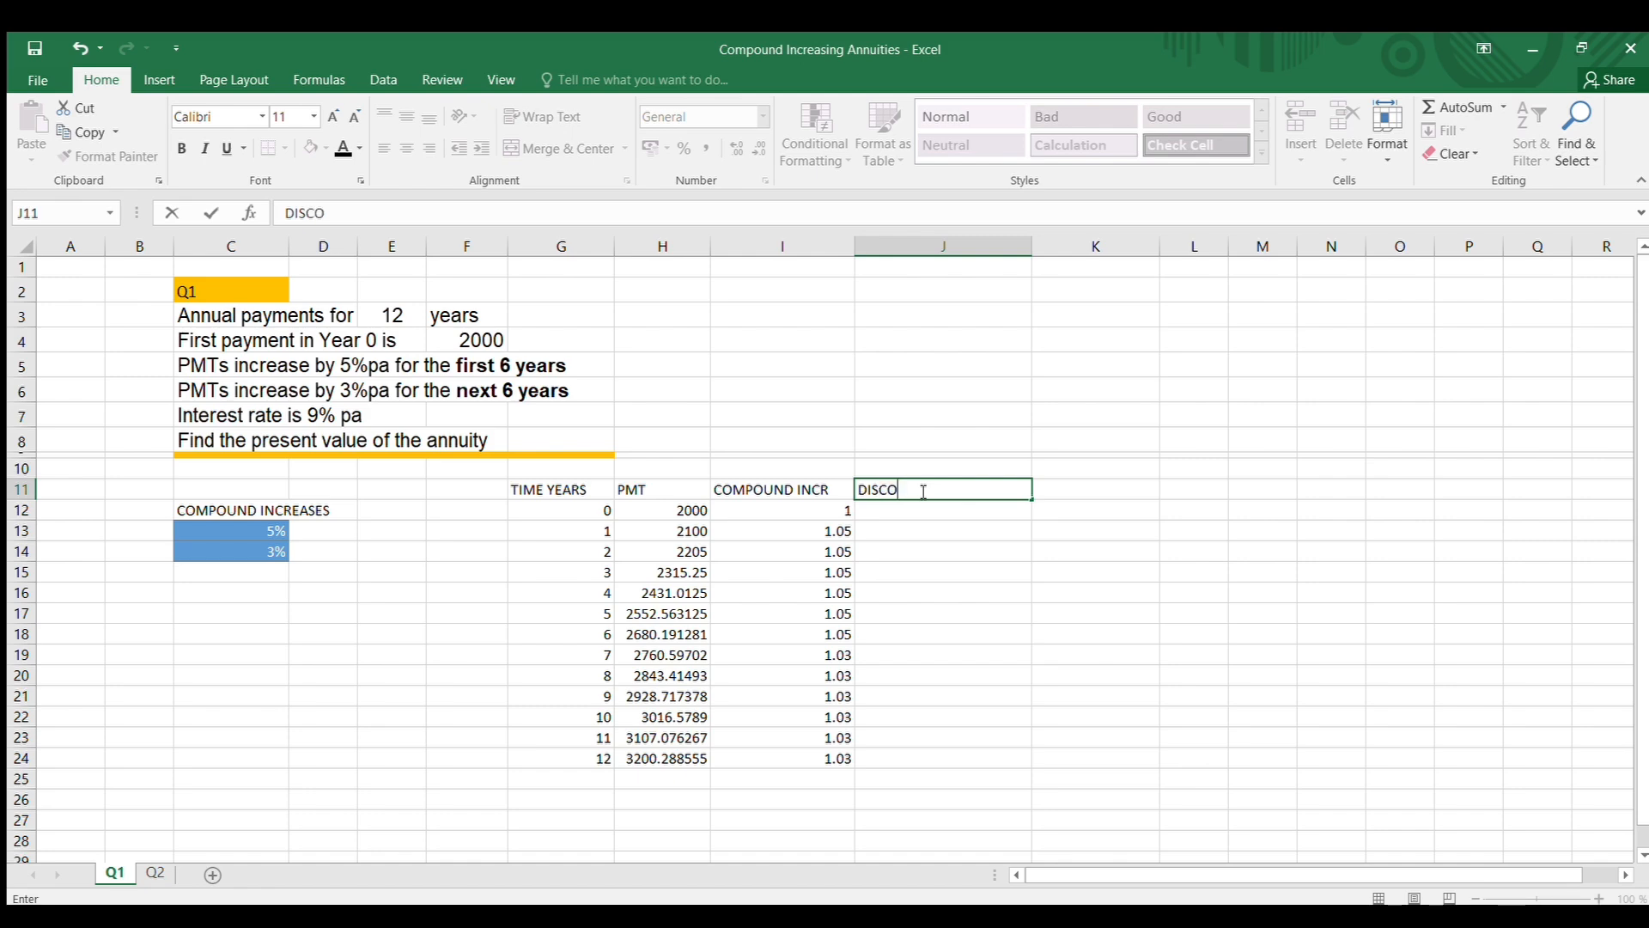
text(UNT FACTOR)
click(1009, 634)
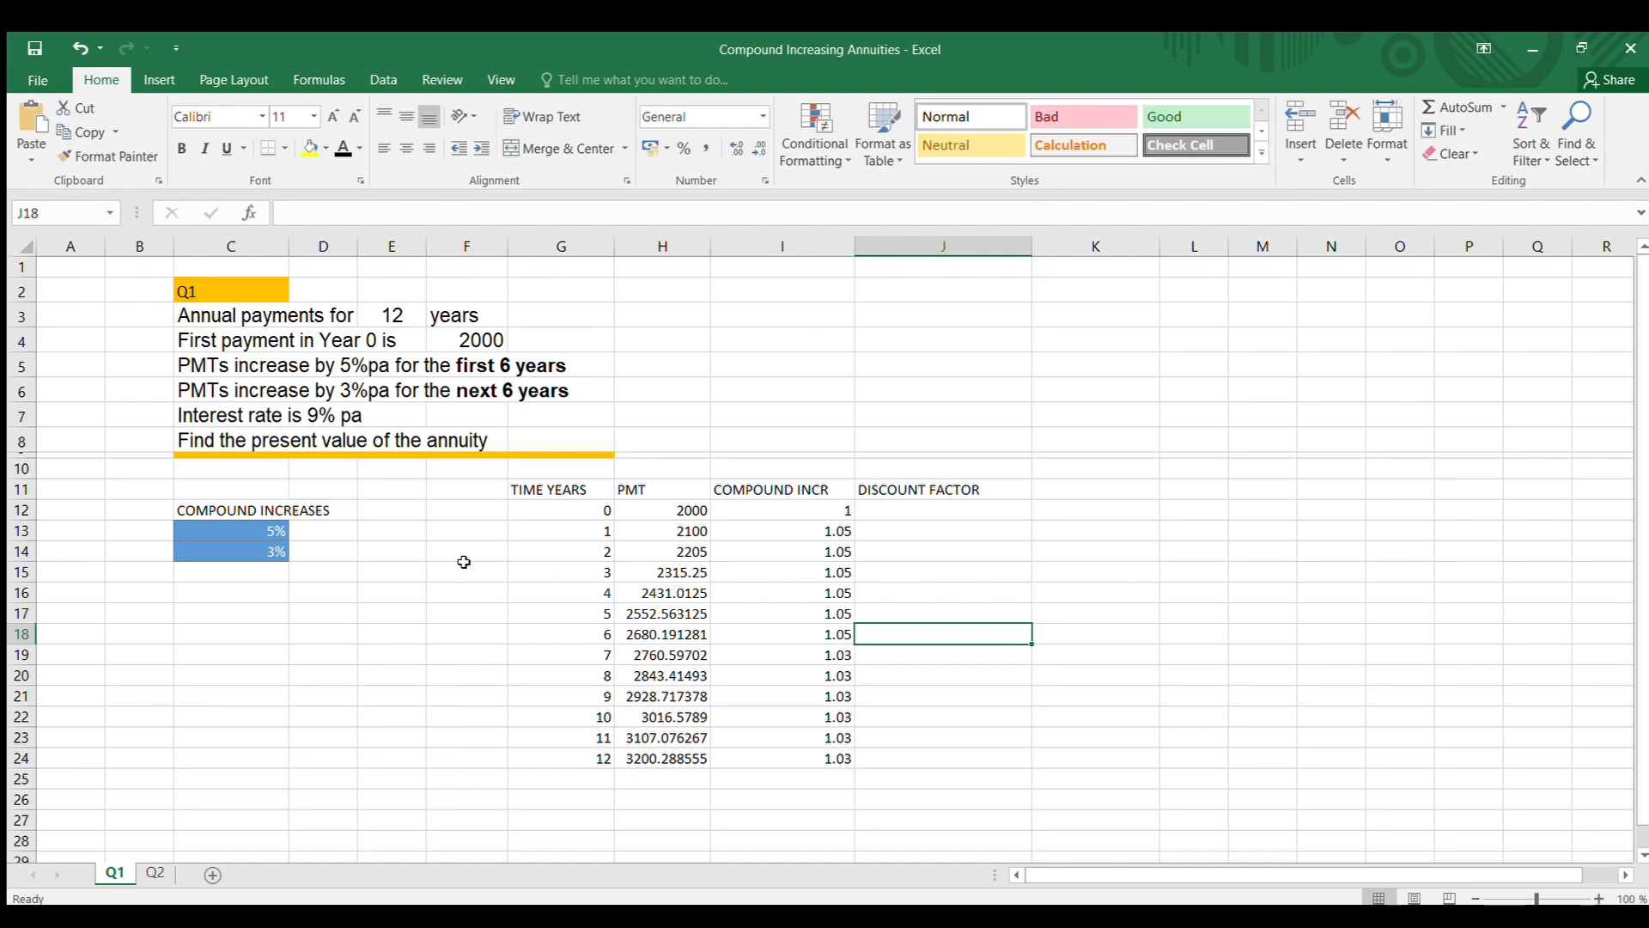
Enter the 9% interest rate in cell C17 and label it INTEREST in cell B17
click(231, 611)
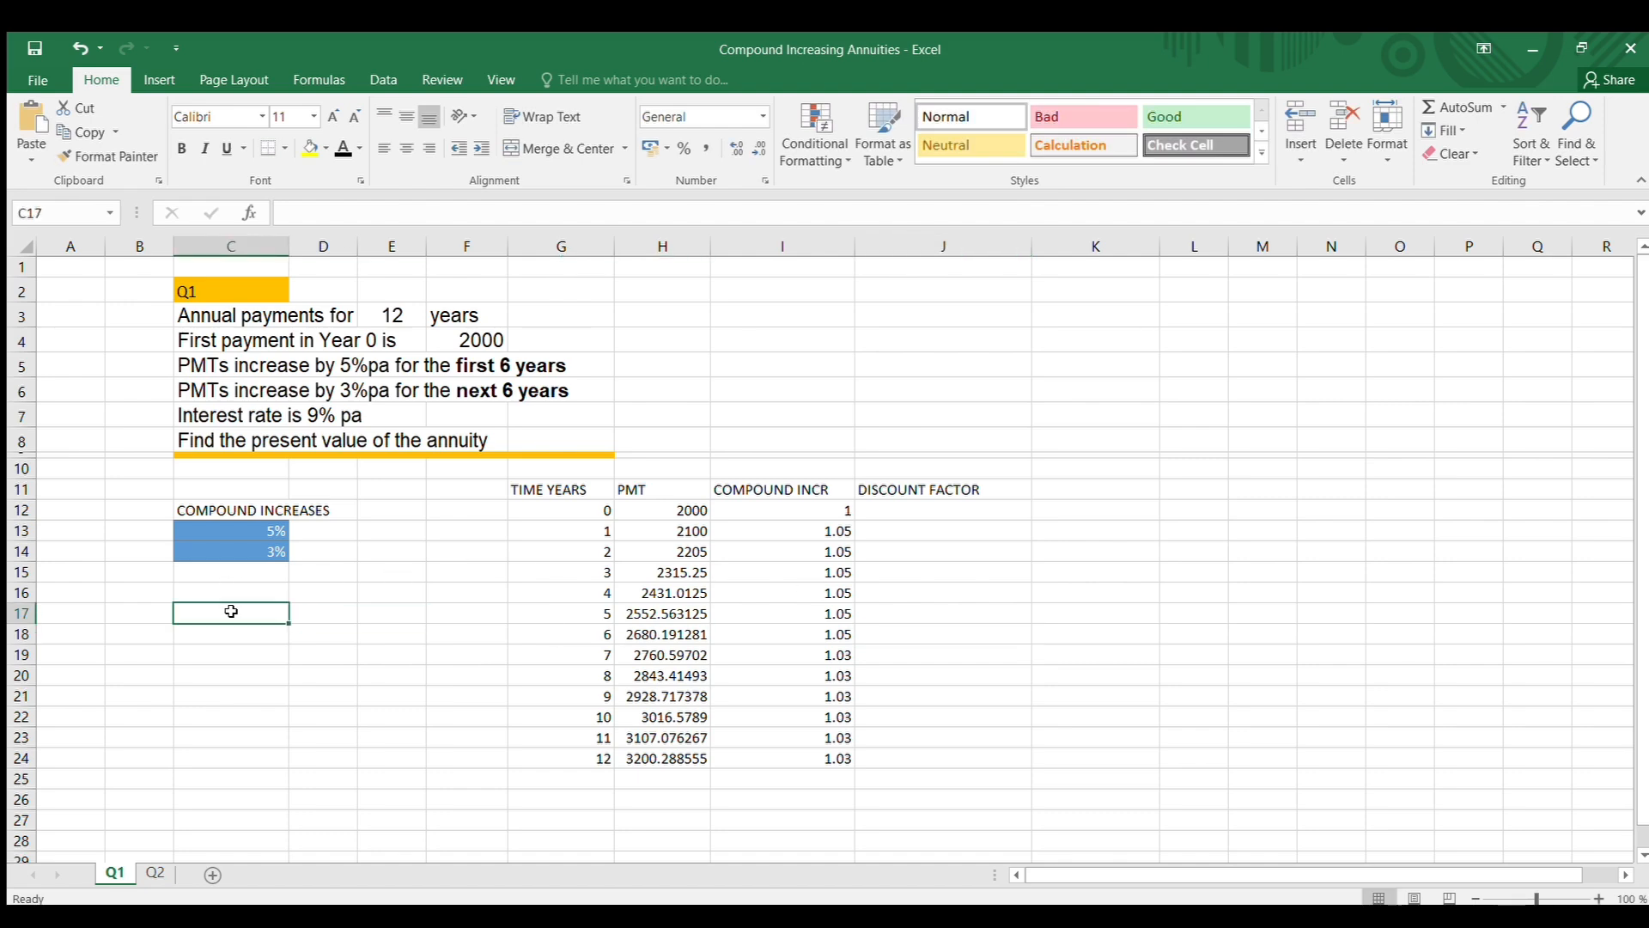
text(9%)
drag(415, 794, 128, 609)
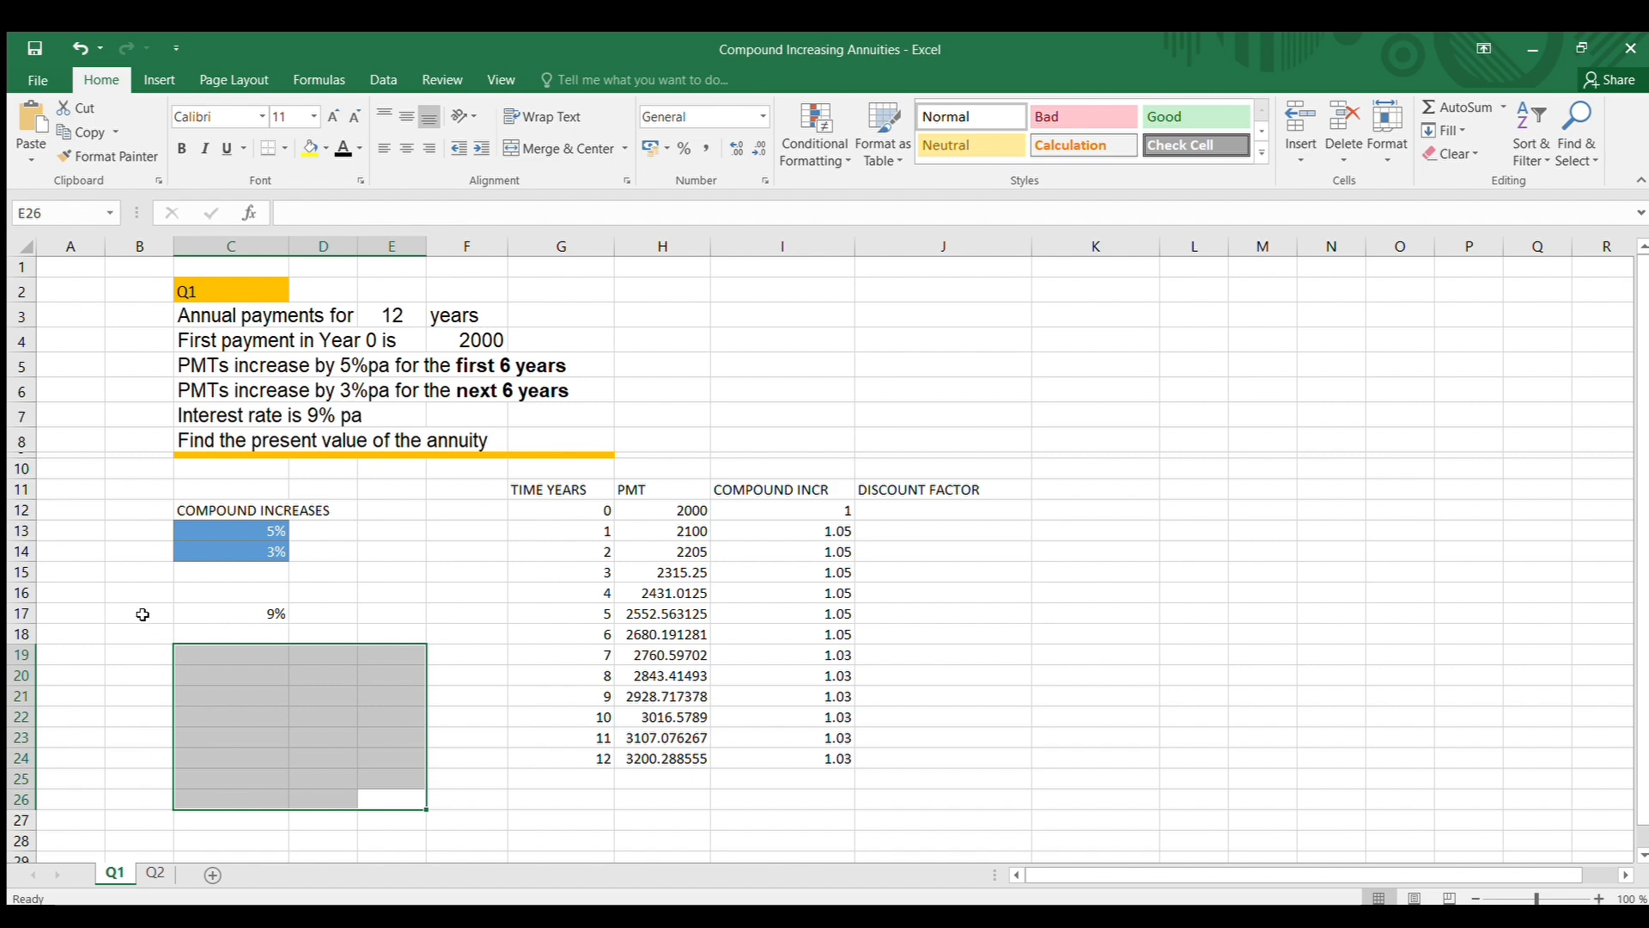
click(140, 614)
text(INTERE)
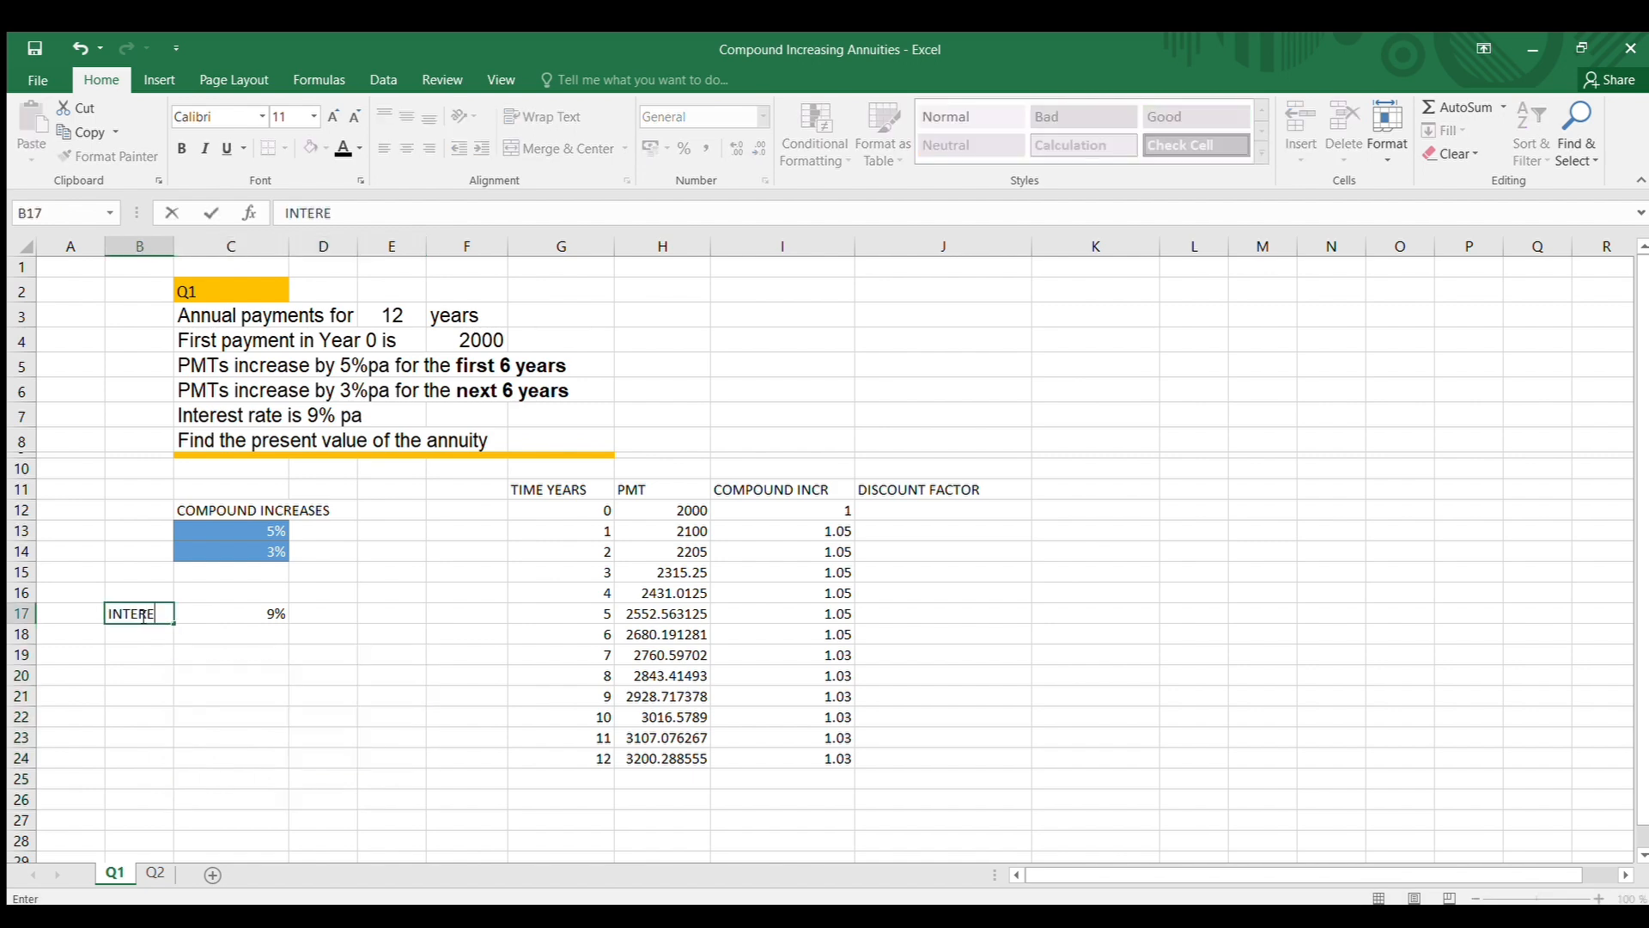
text(ST RATE)
click(244, 713)
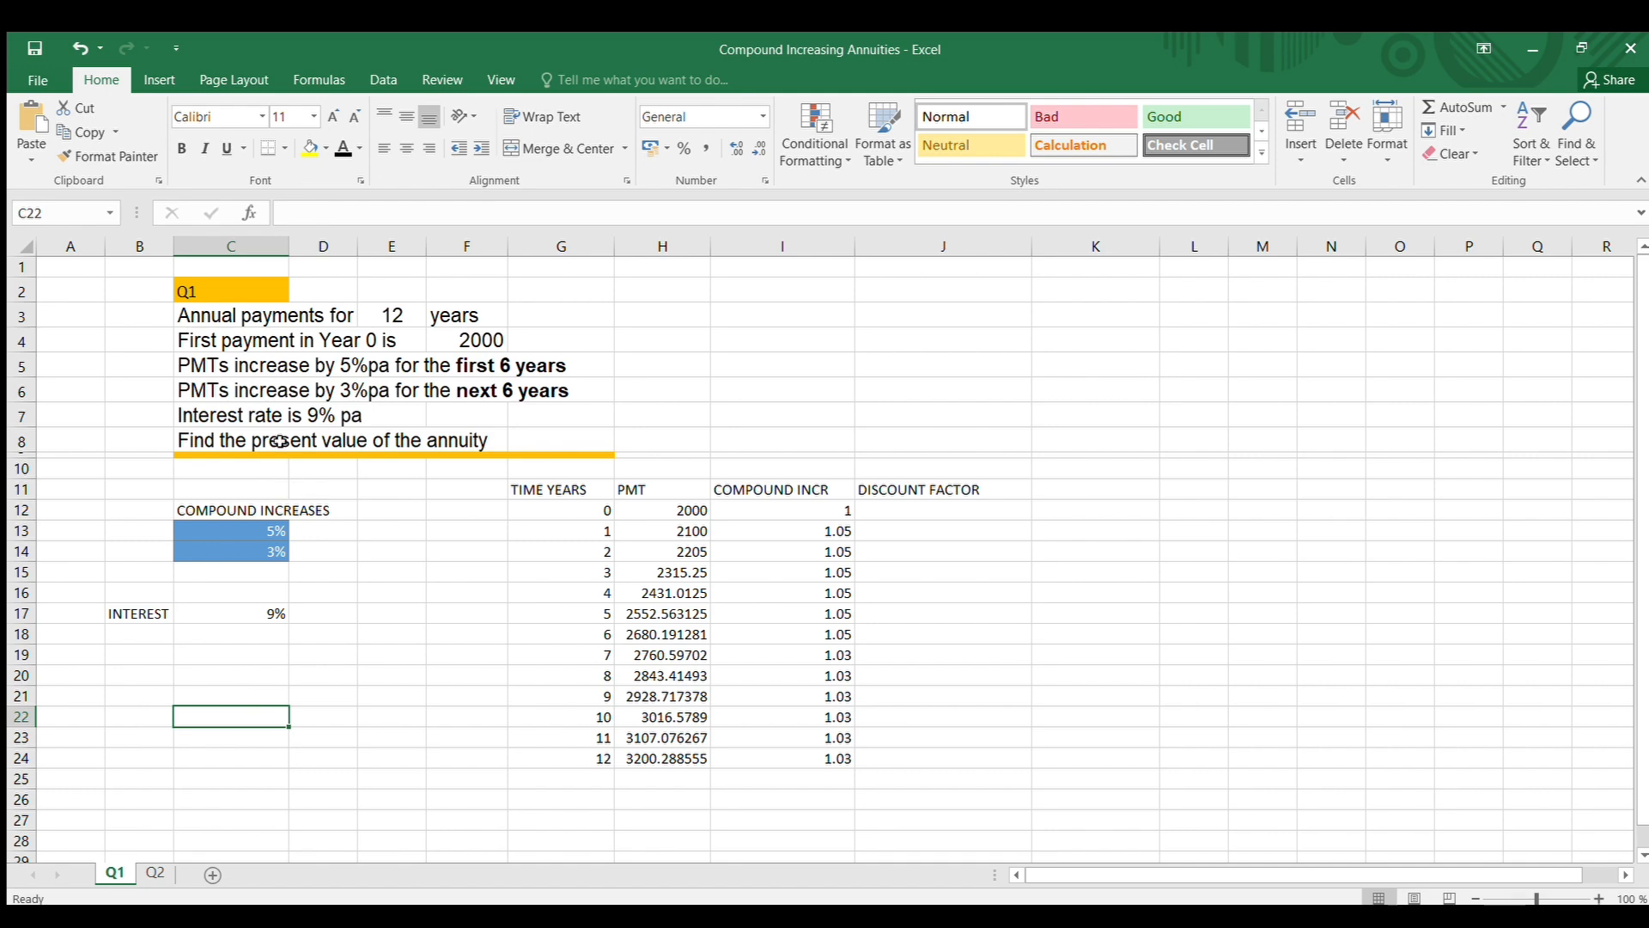
Enter the year 0 discount factor formula =(1+$C$17)^-G12 in cell J12
click(981, 512)
text(=)
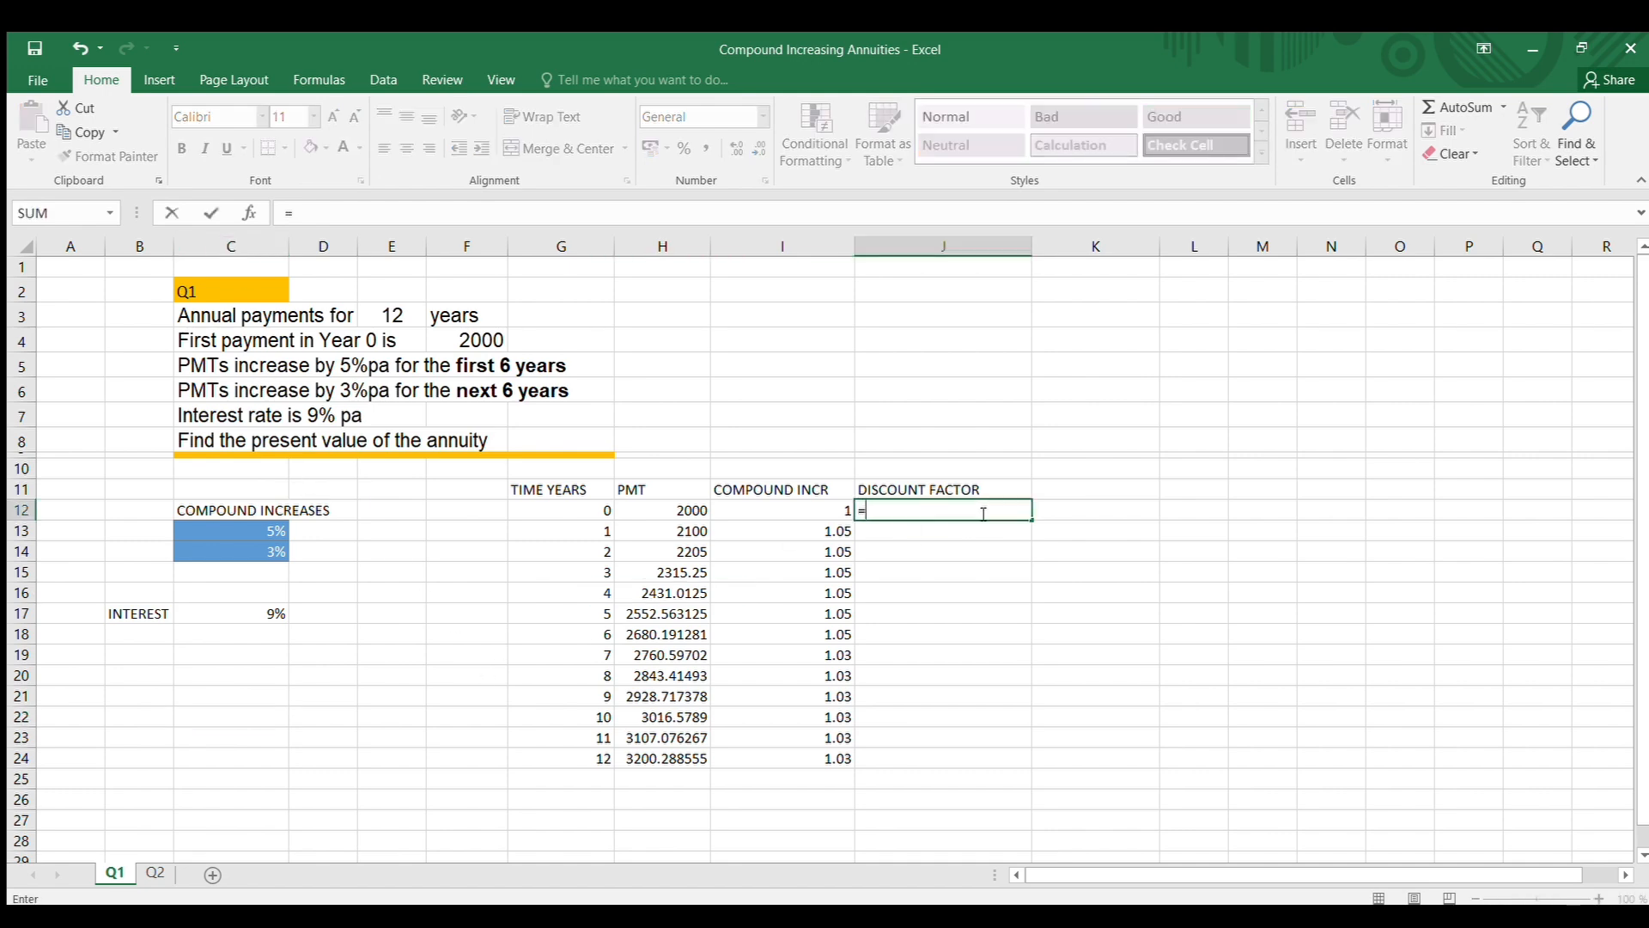
text((1+)
click(267, 609)
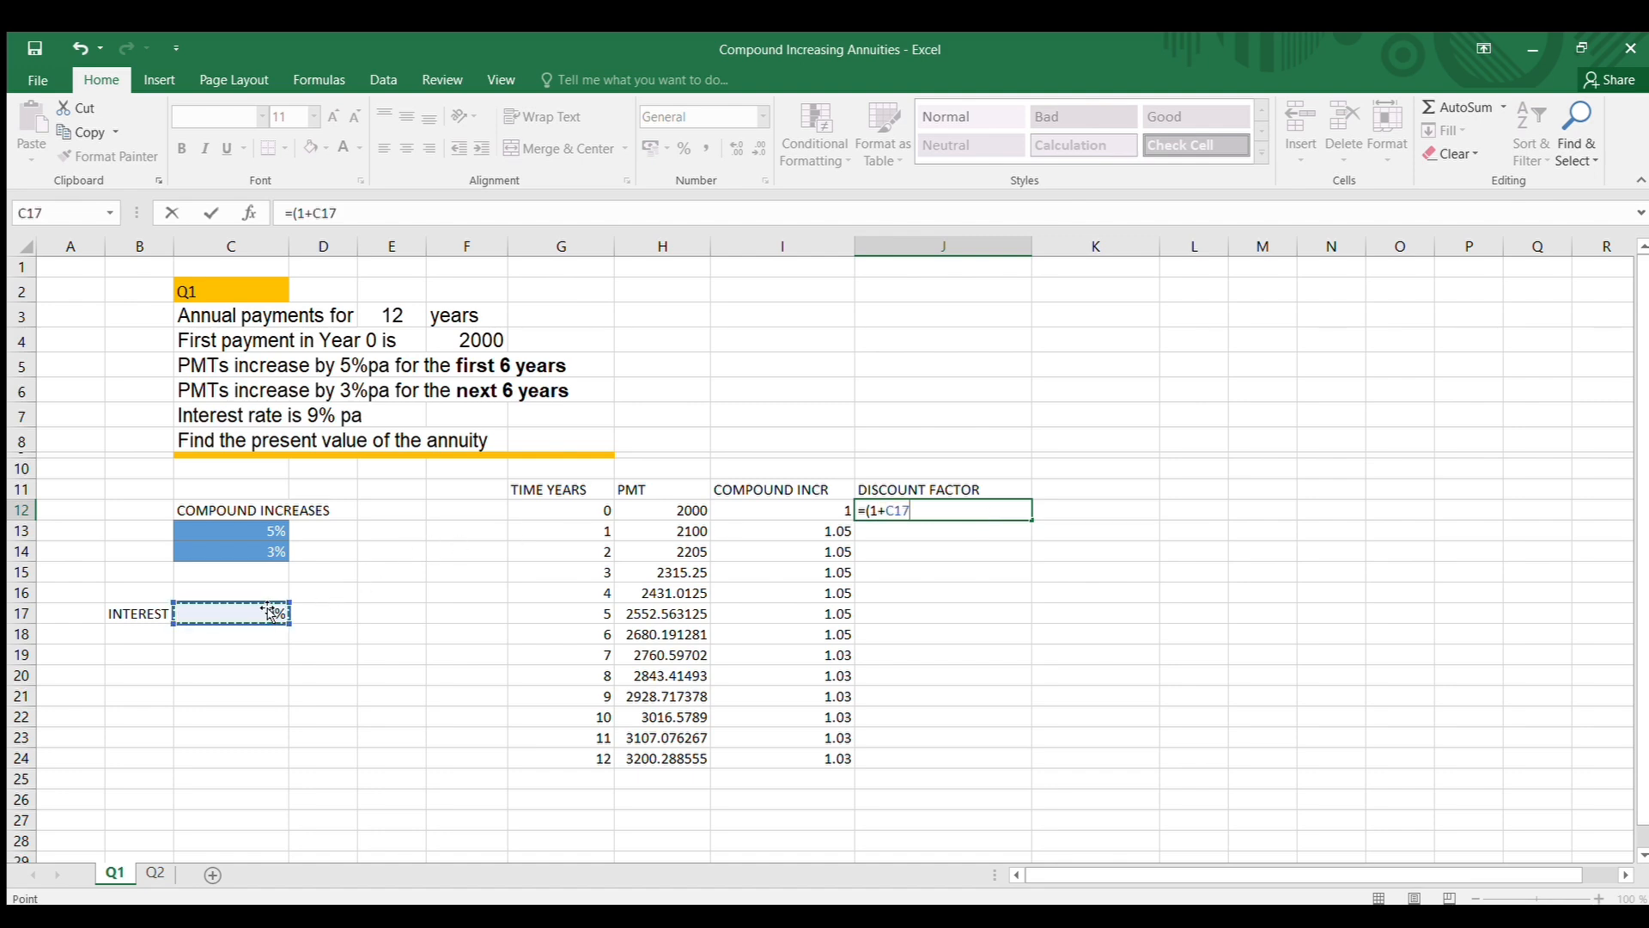
key(F4)
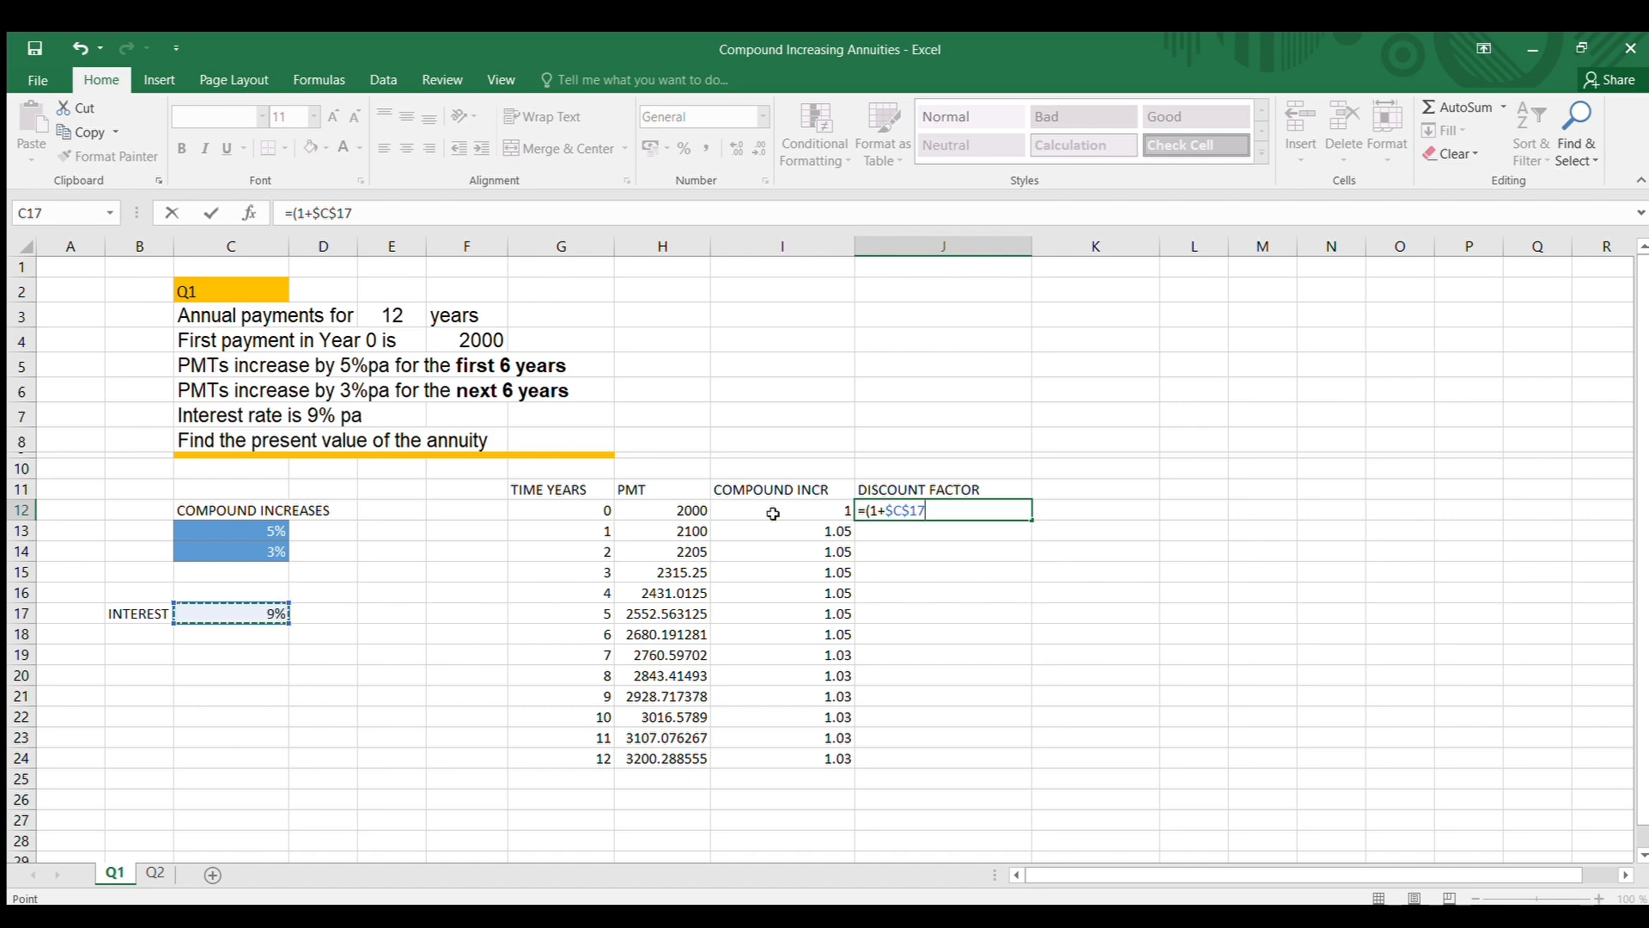
text()^-)
click(583, 513)
key(Return)
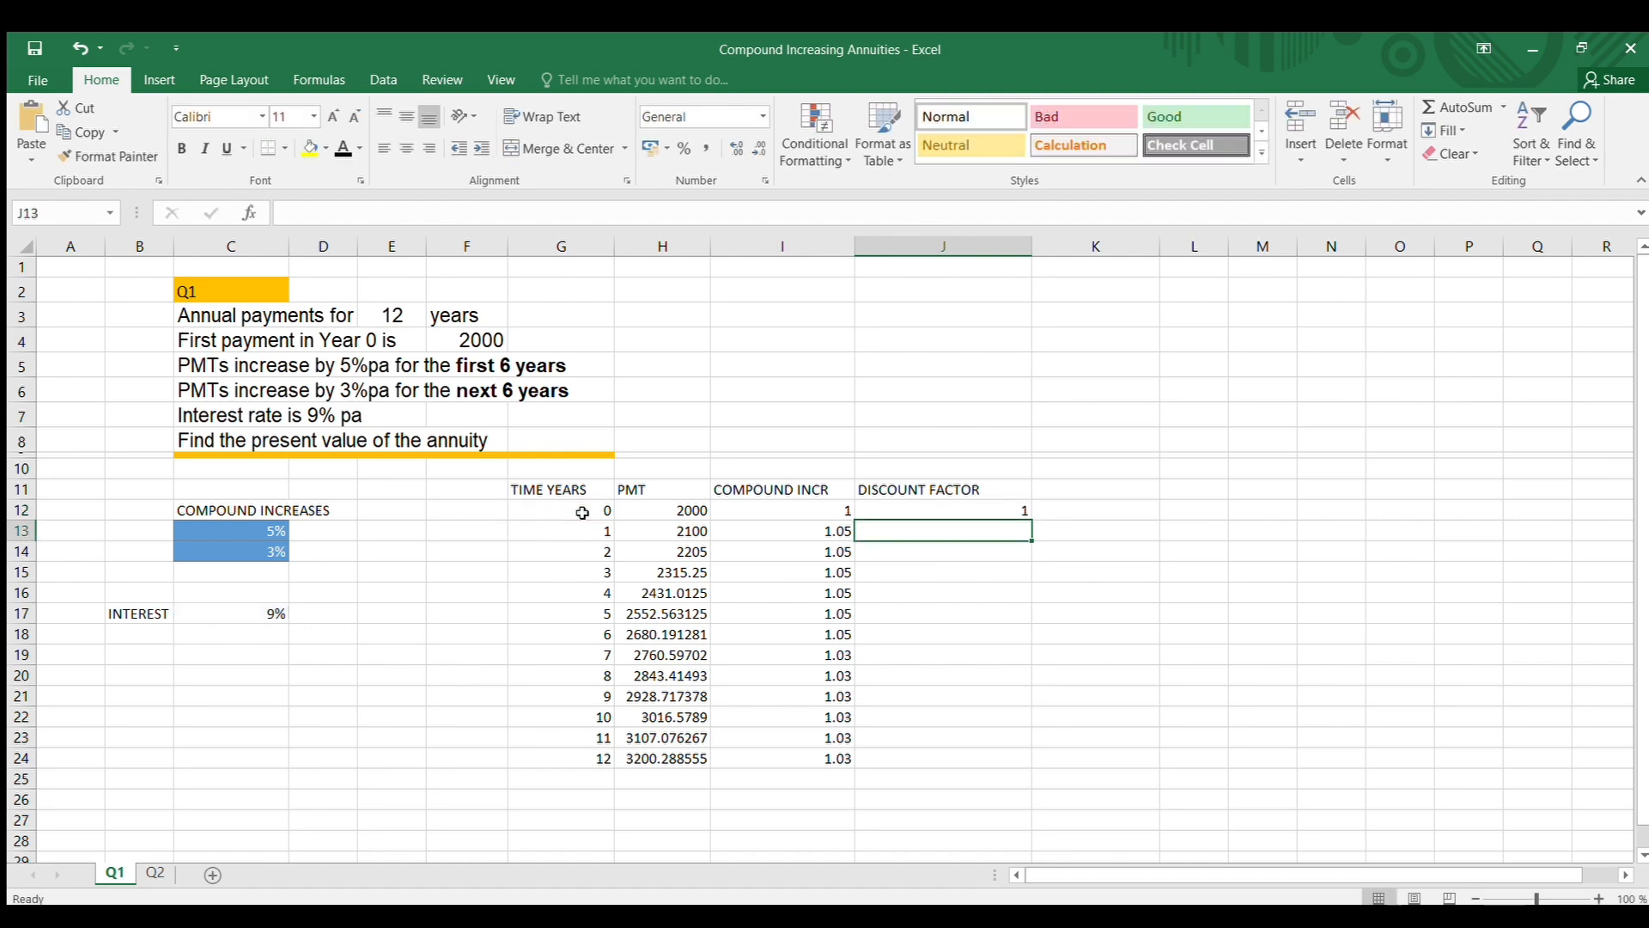
Copy the J12 discount factor formula down to J24 for years 1 to 12, clearing the surplus copy in J25
click(937, 508)
drag(1028, 514, 1013, 780)
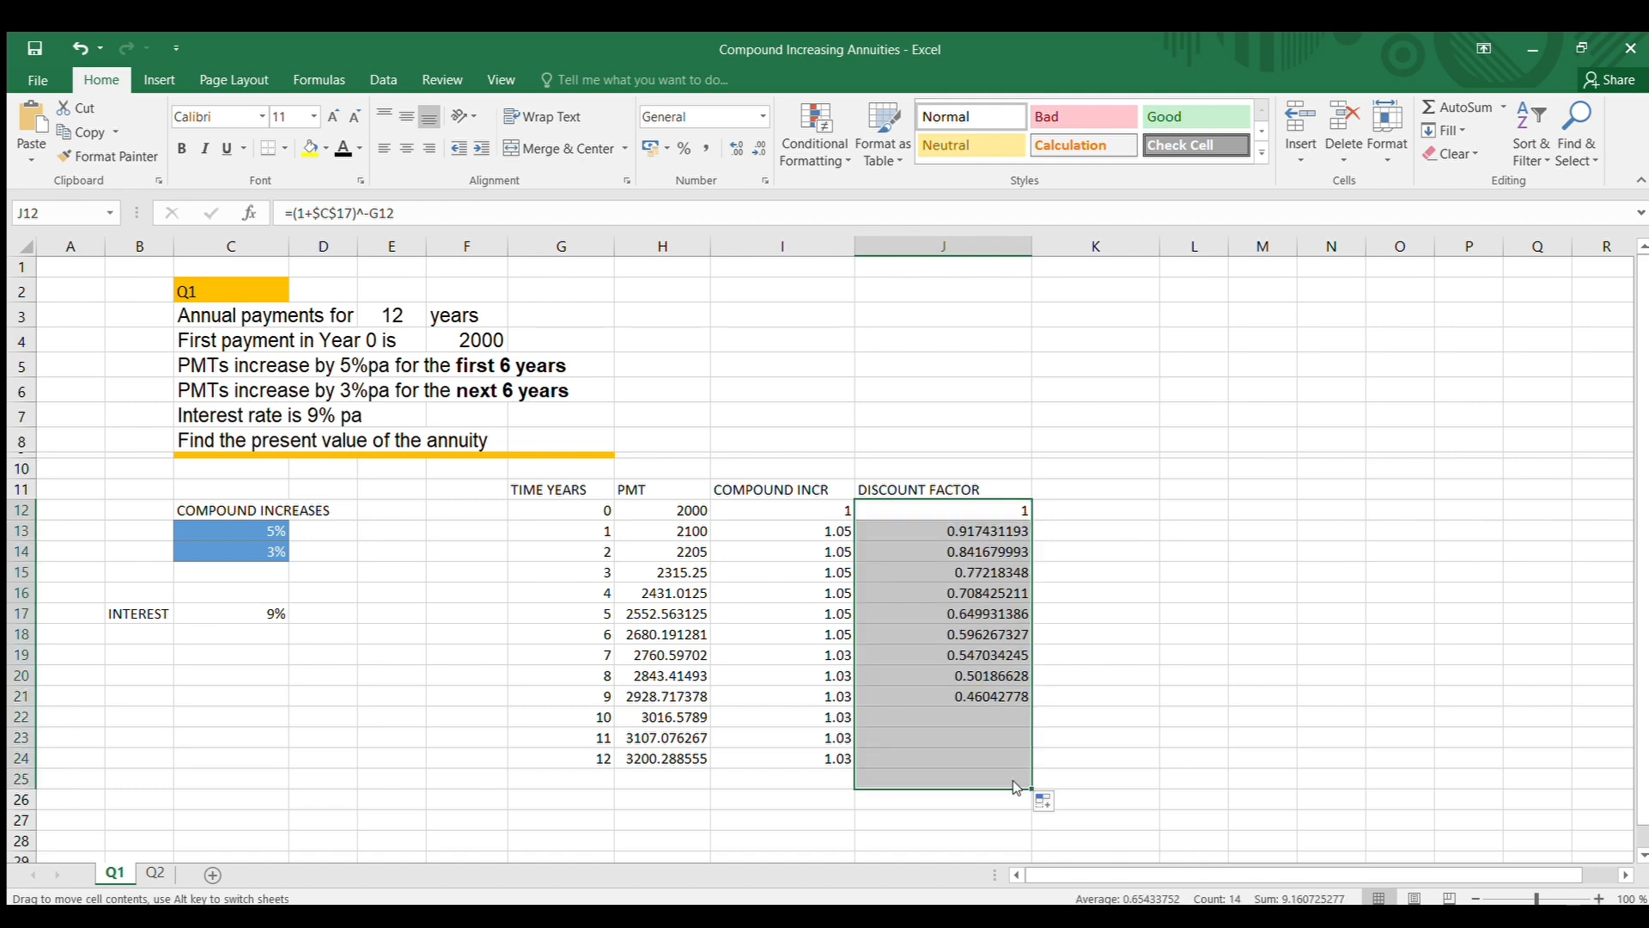
click(1136, 713)
click(1006, 787)
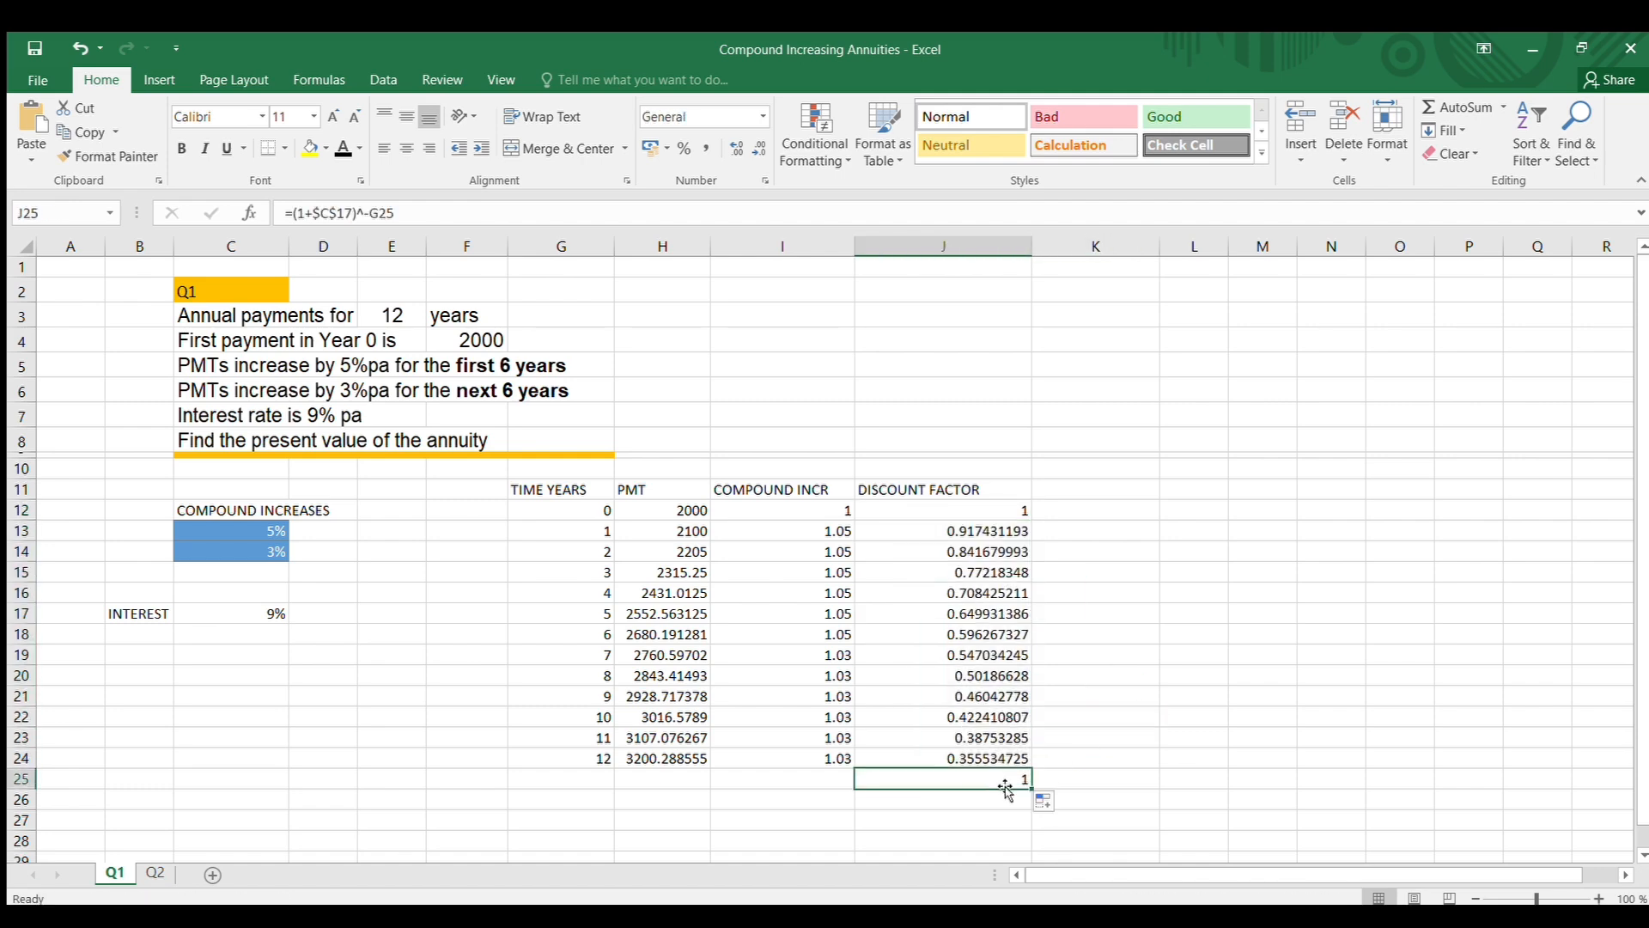
double_click(1006, 787)
click(1194, 675)
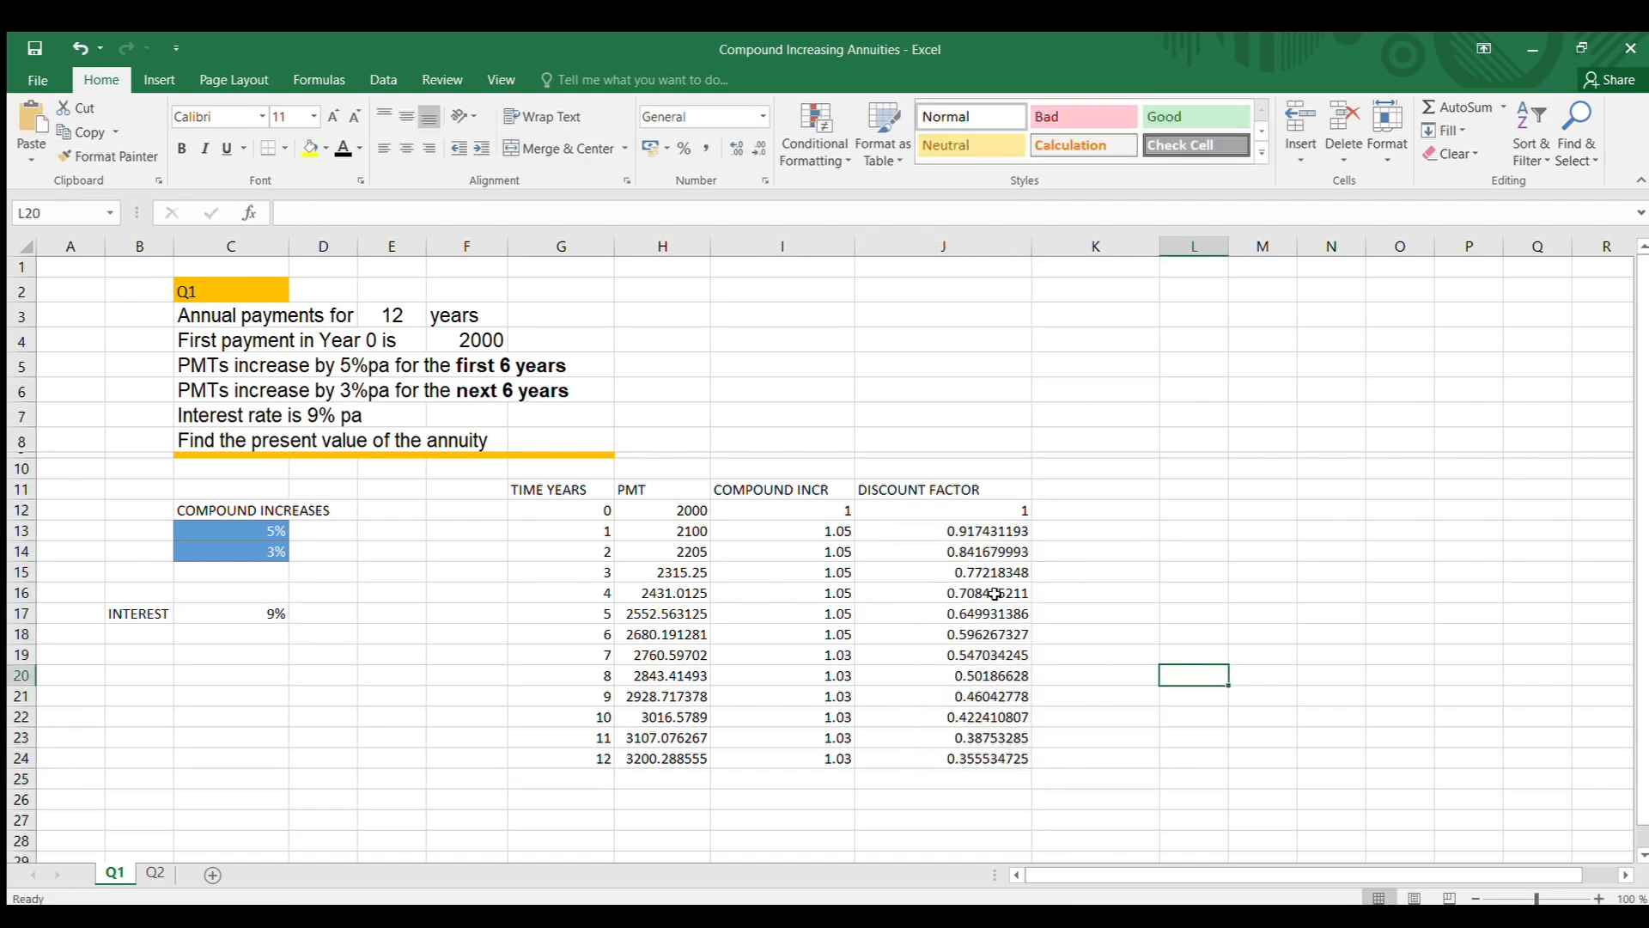
click(954, 576)
click(956, 661)
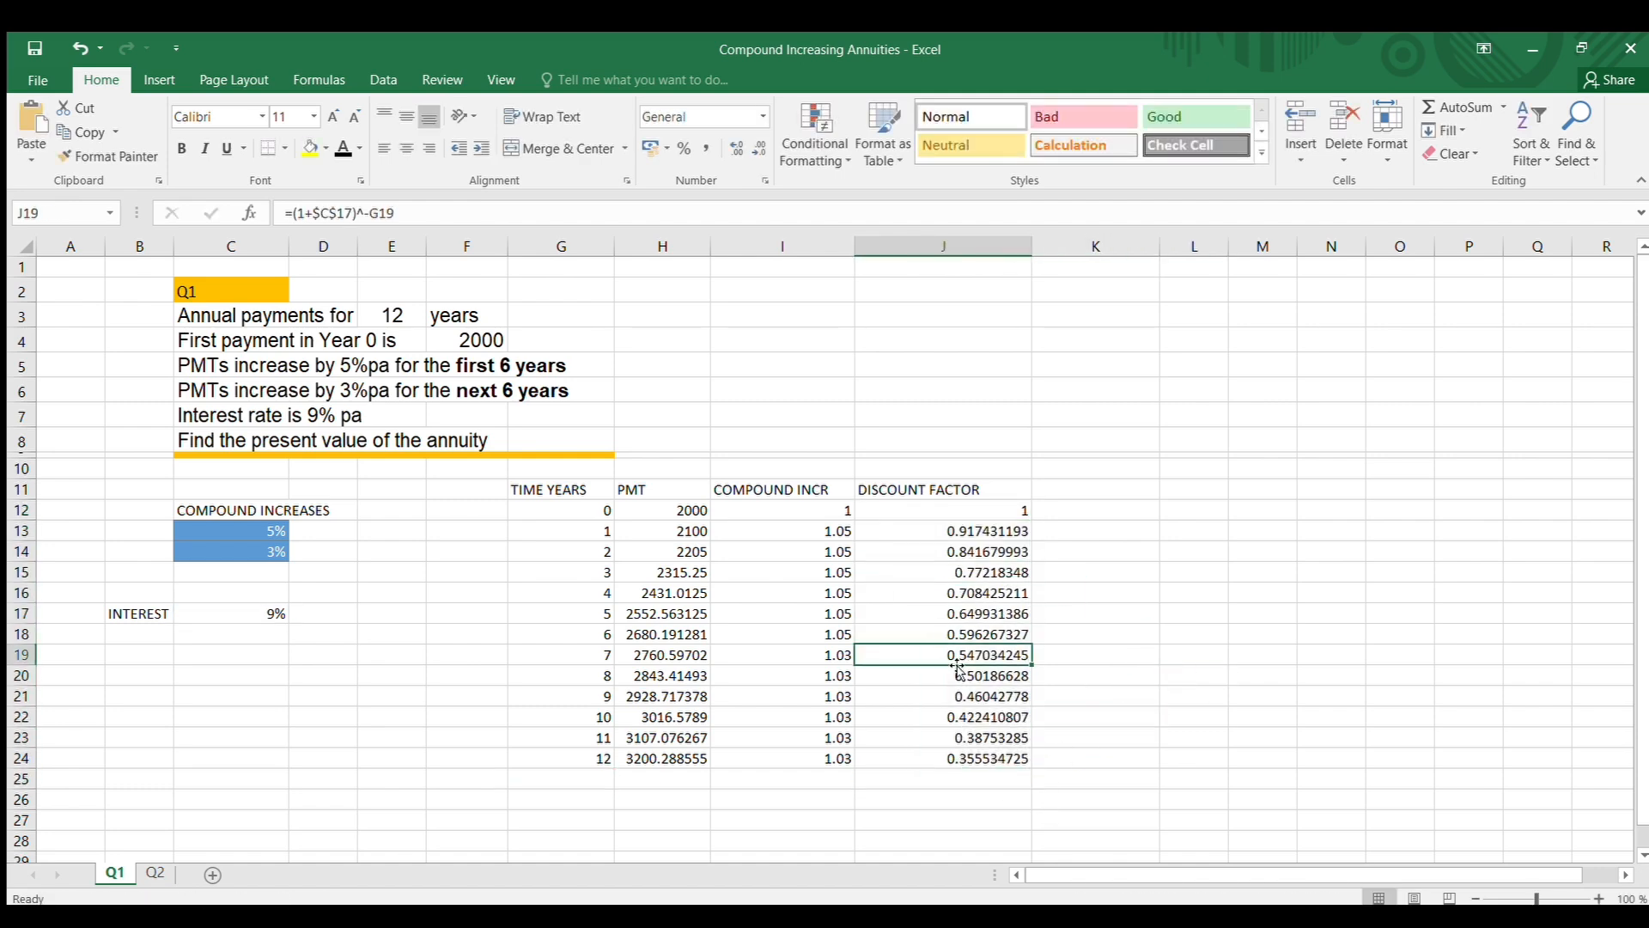
click(962, 756)
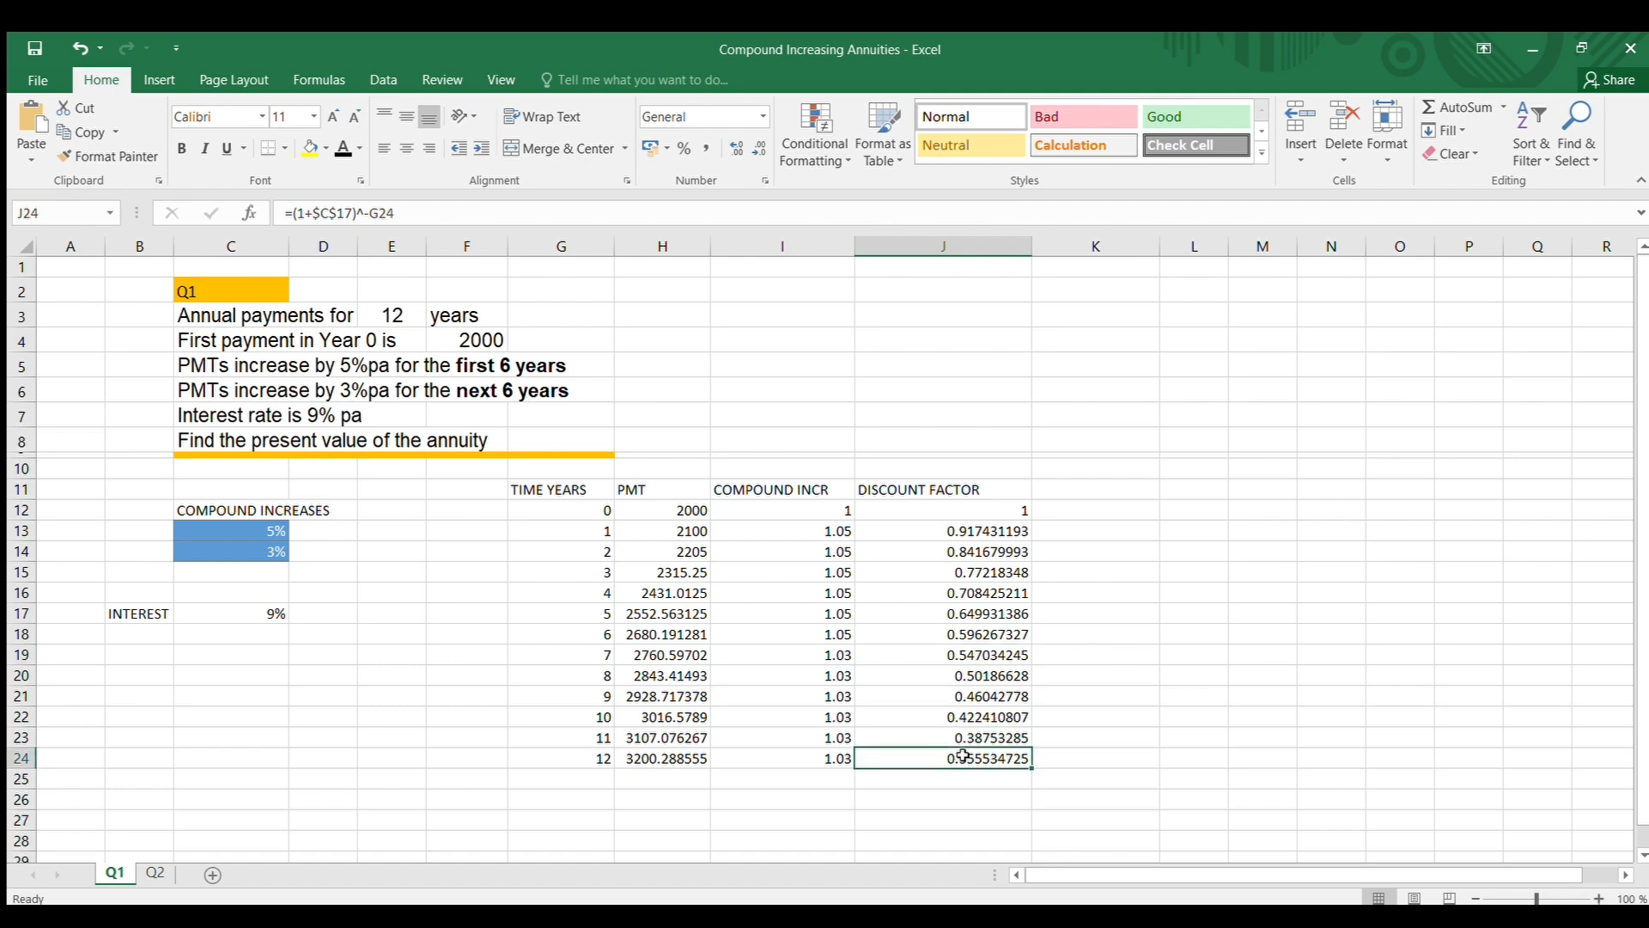
click(444, 212)
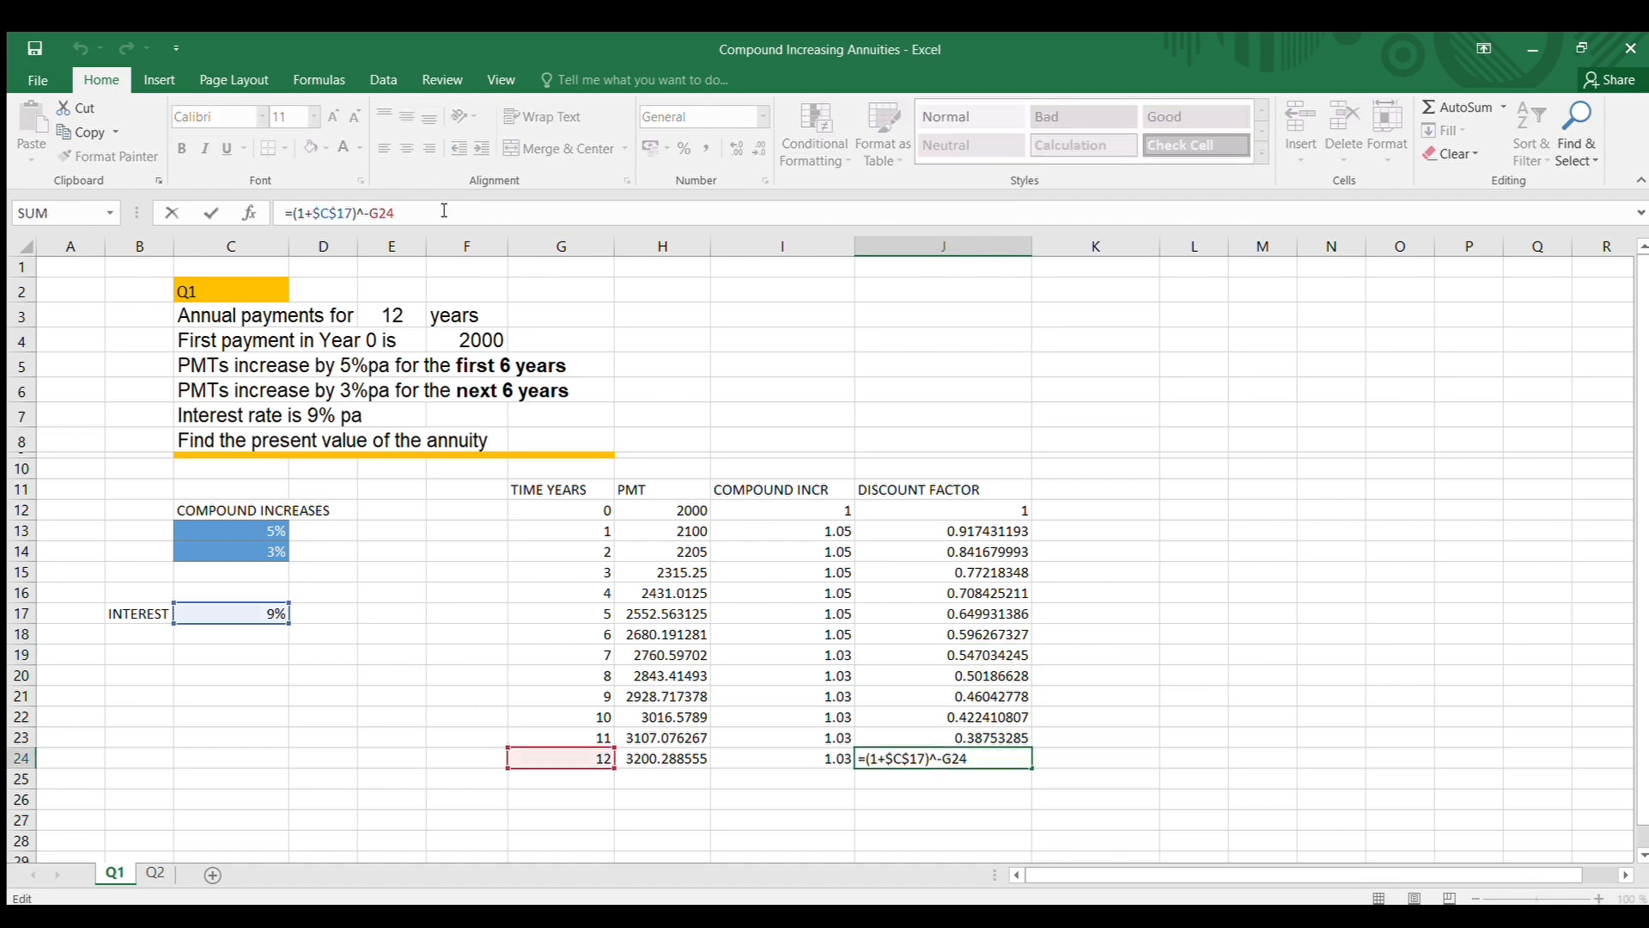
click(1235, 531)
Enter the column heading DISCOUNTED CFS in cell K11
click(1061, 488)
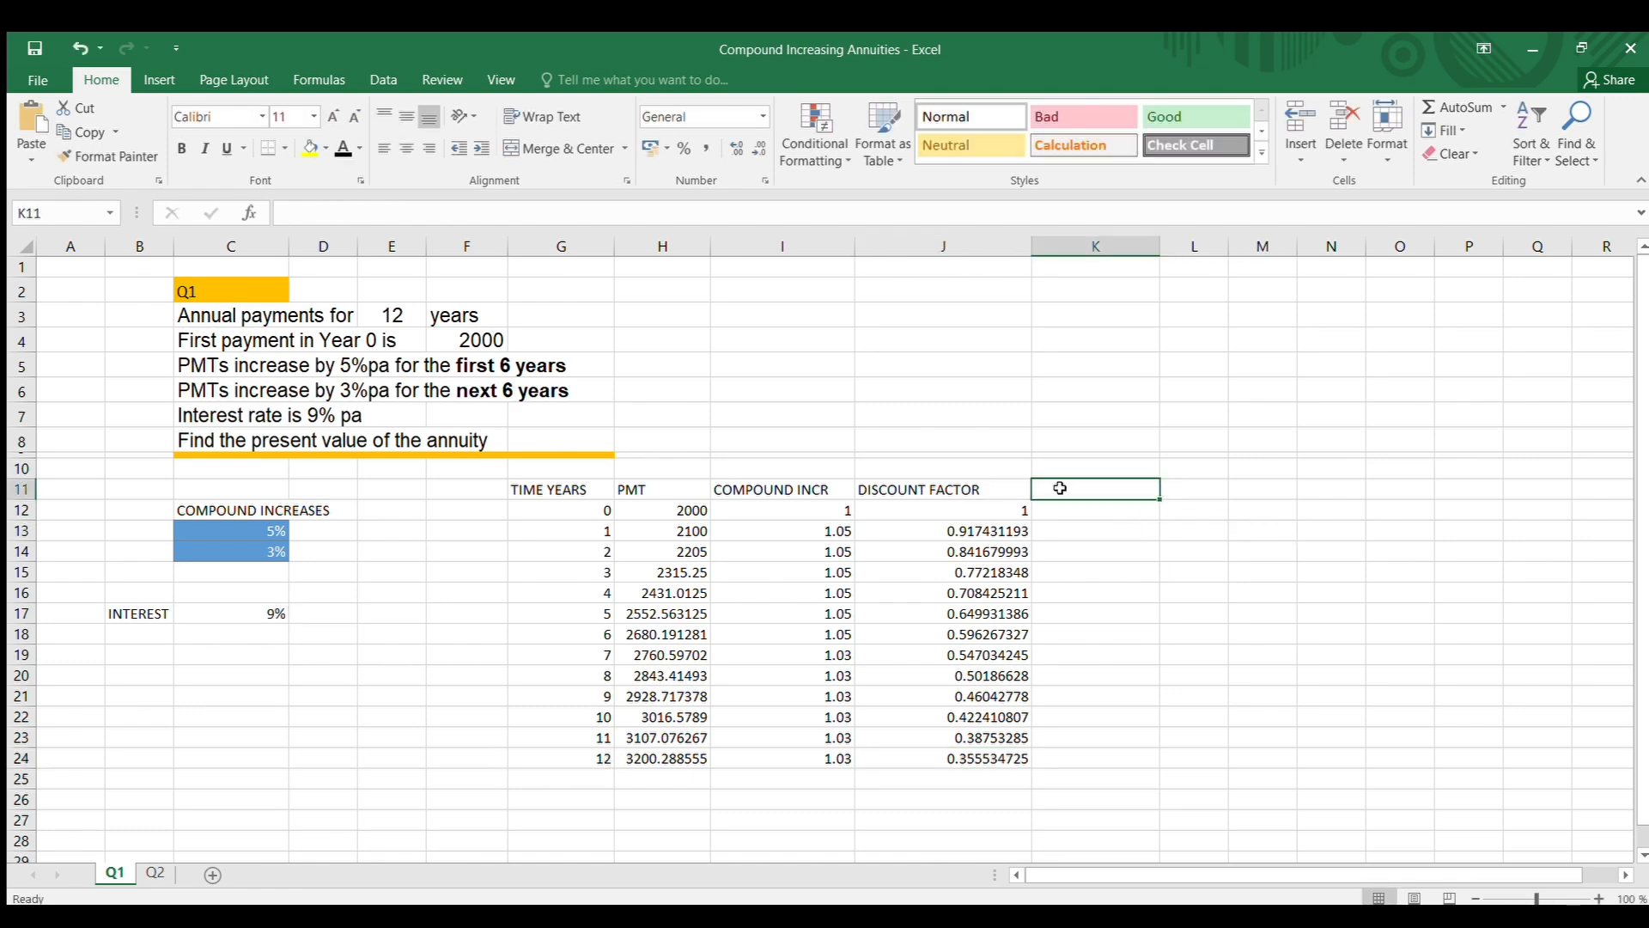
text(DIC)
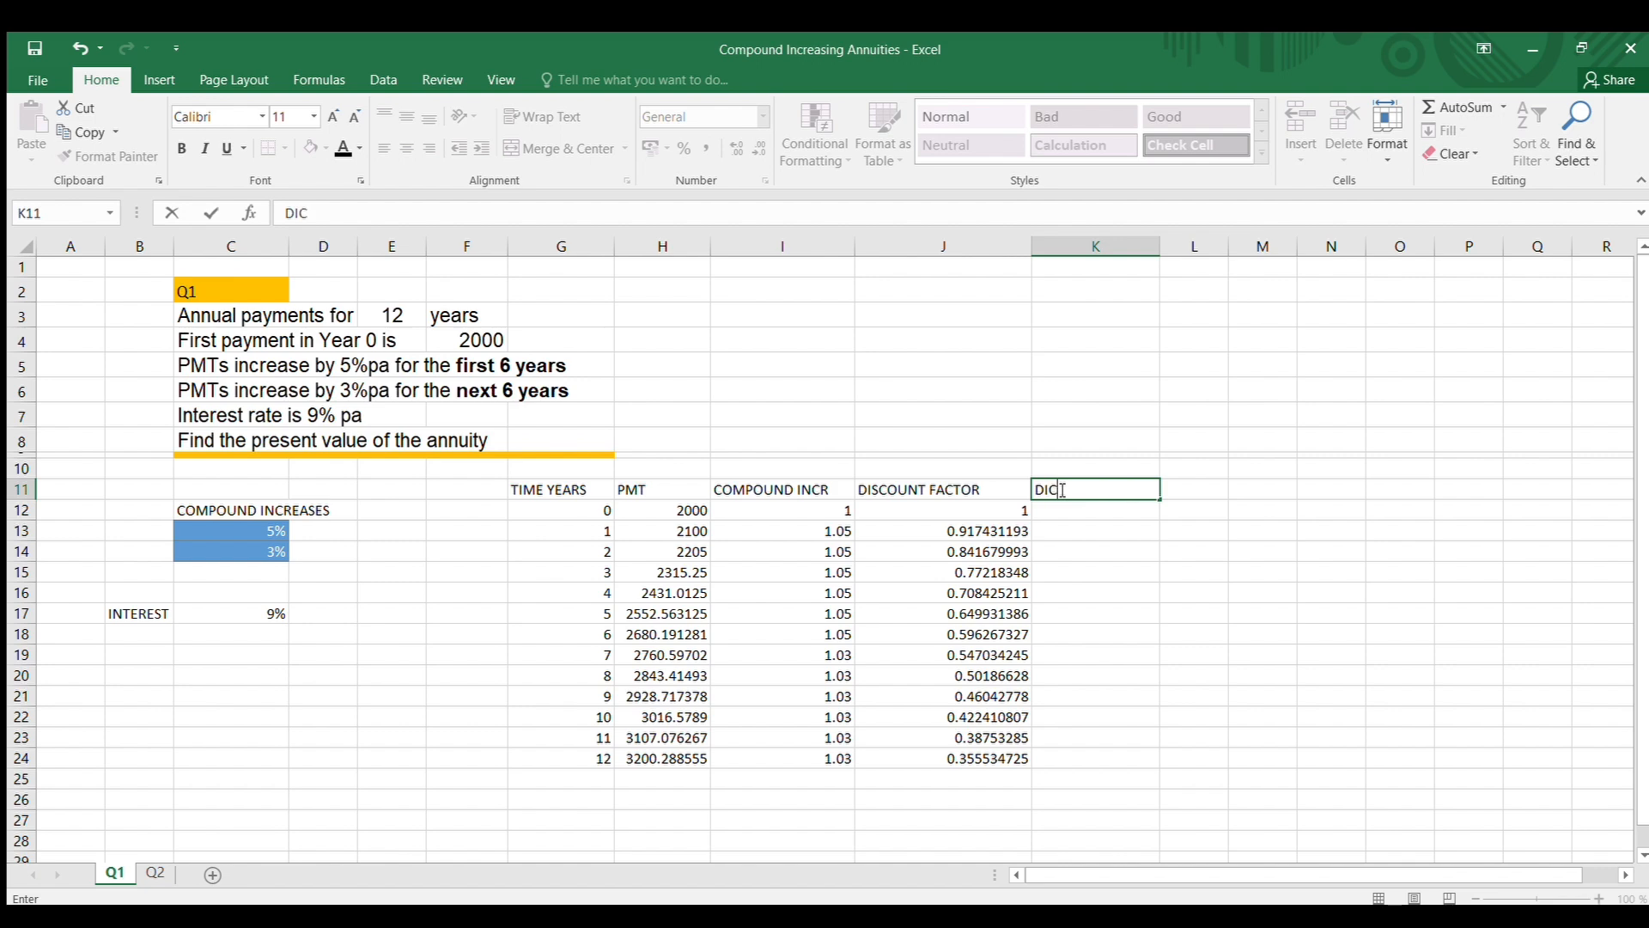
key(BackSpace)
text(SCOUNTED CFS)
click(1385, 577)
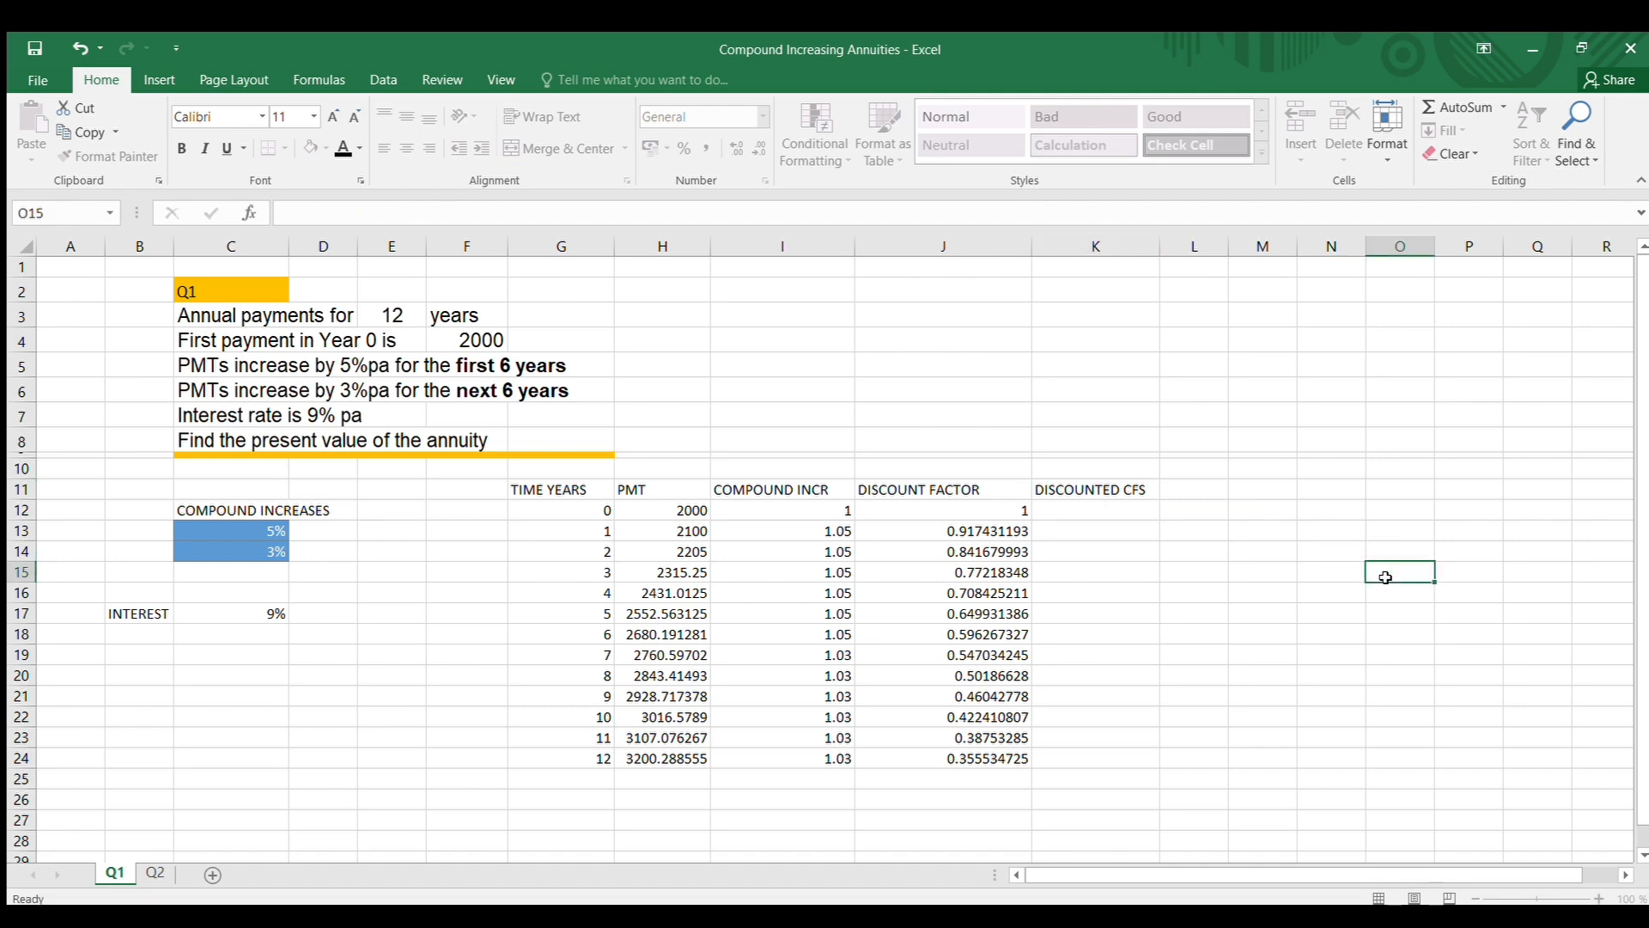
Enter the year 0 discounted cash flow formula =J12*H12 in cell K12
click(1110, 509)
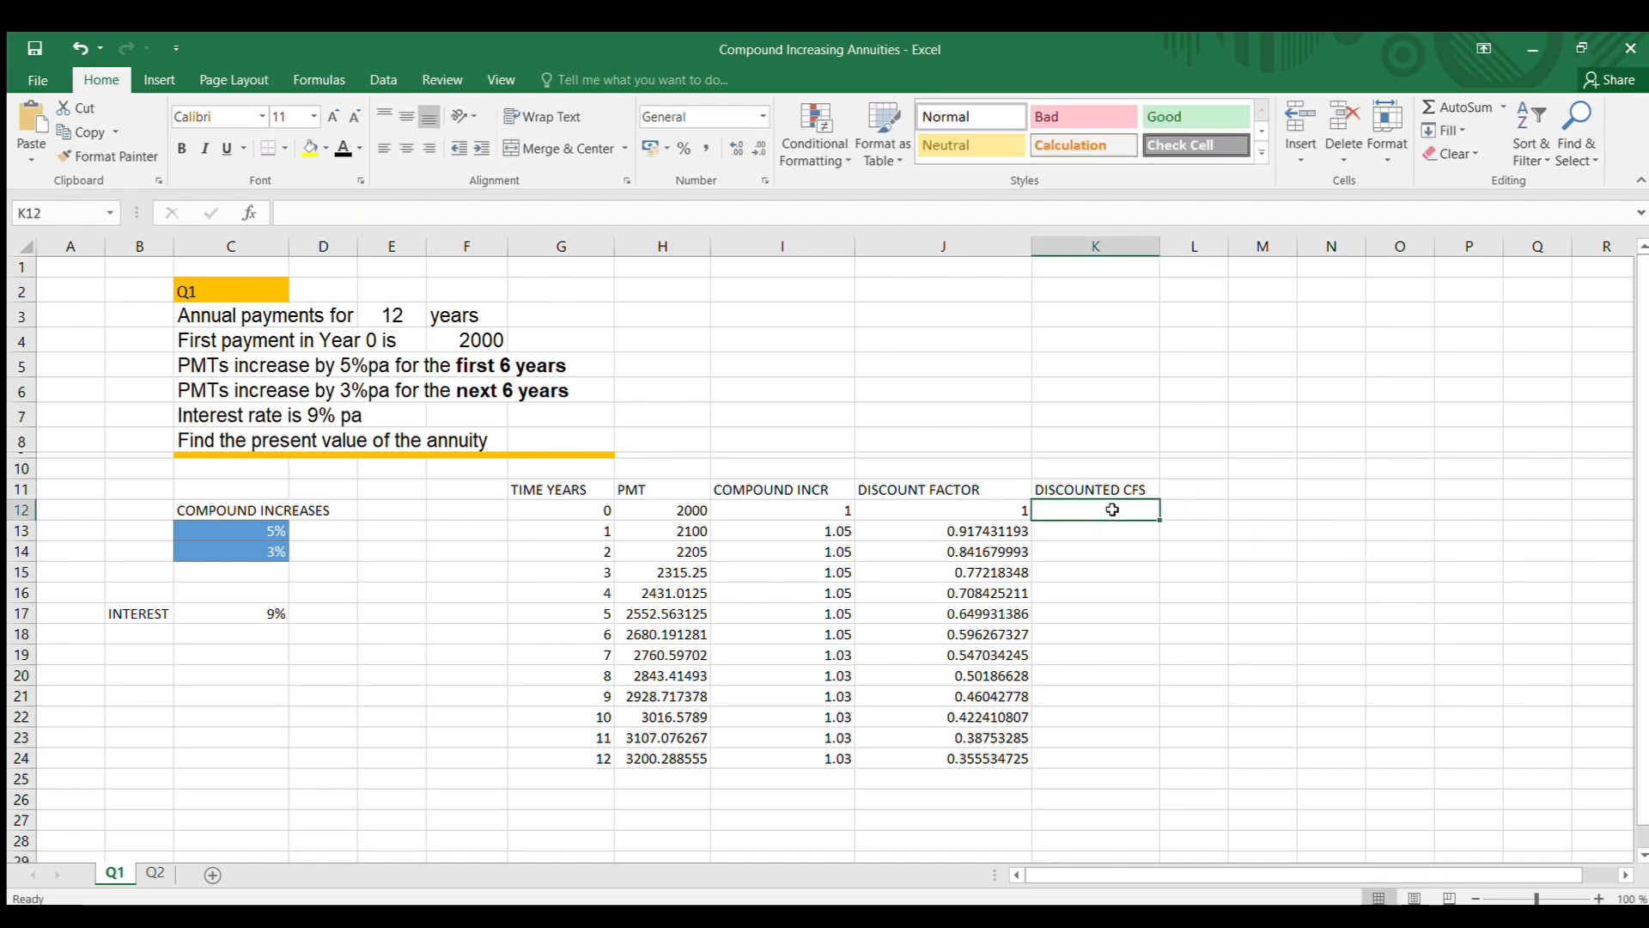
text(=)
click(999, 516)
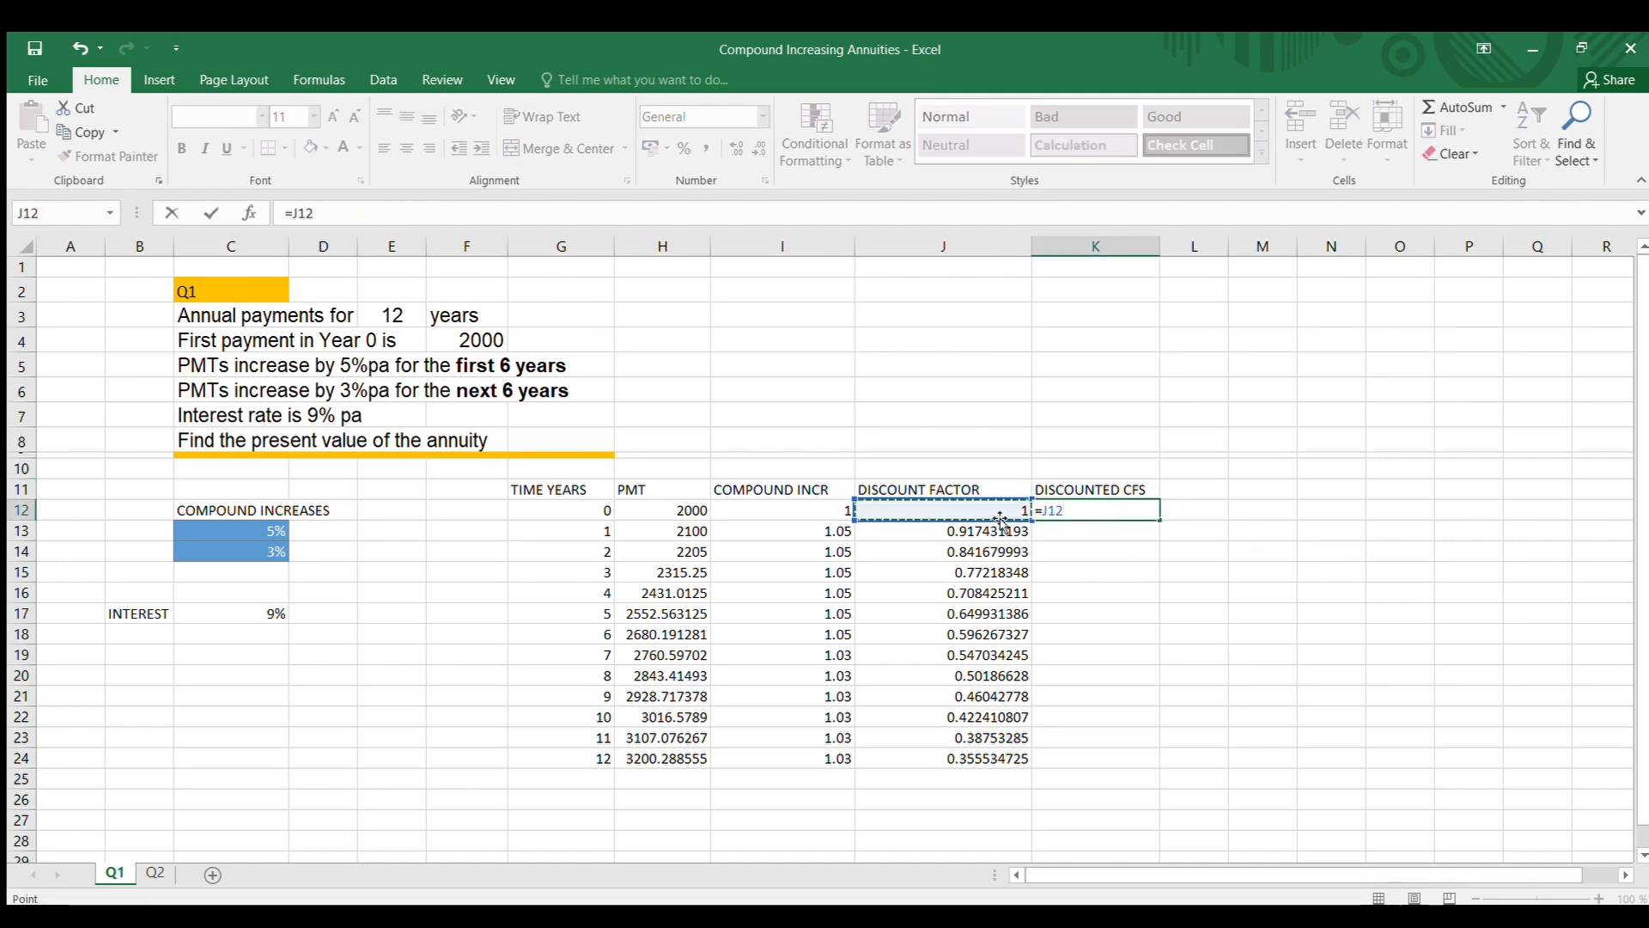
text(*)
click(693, 511)
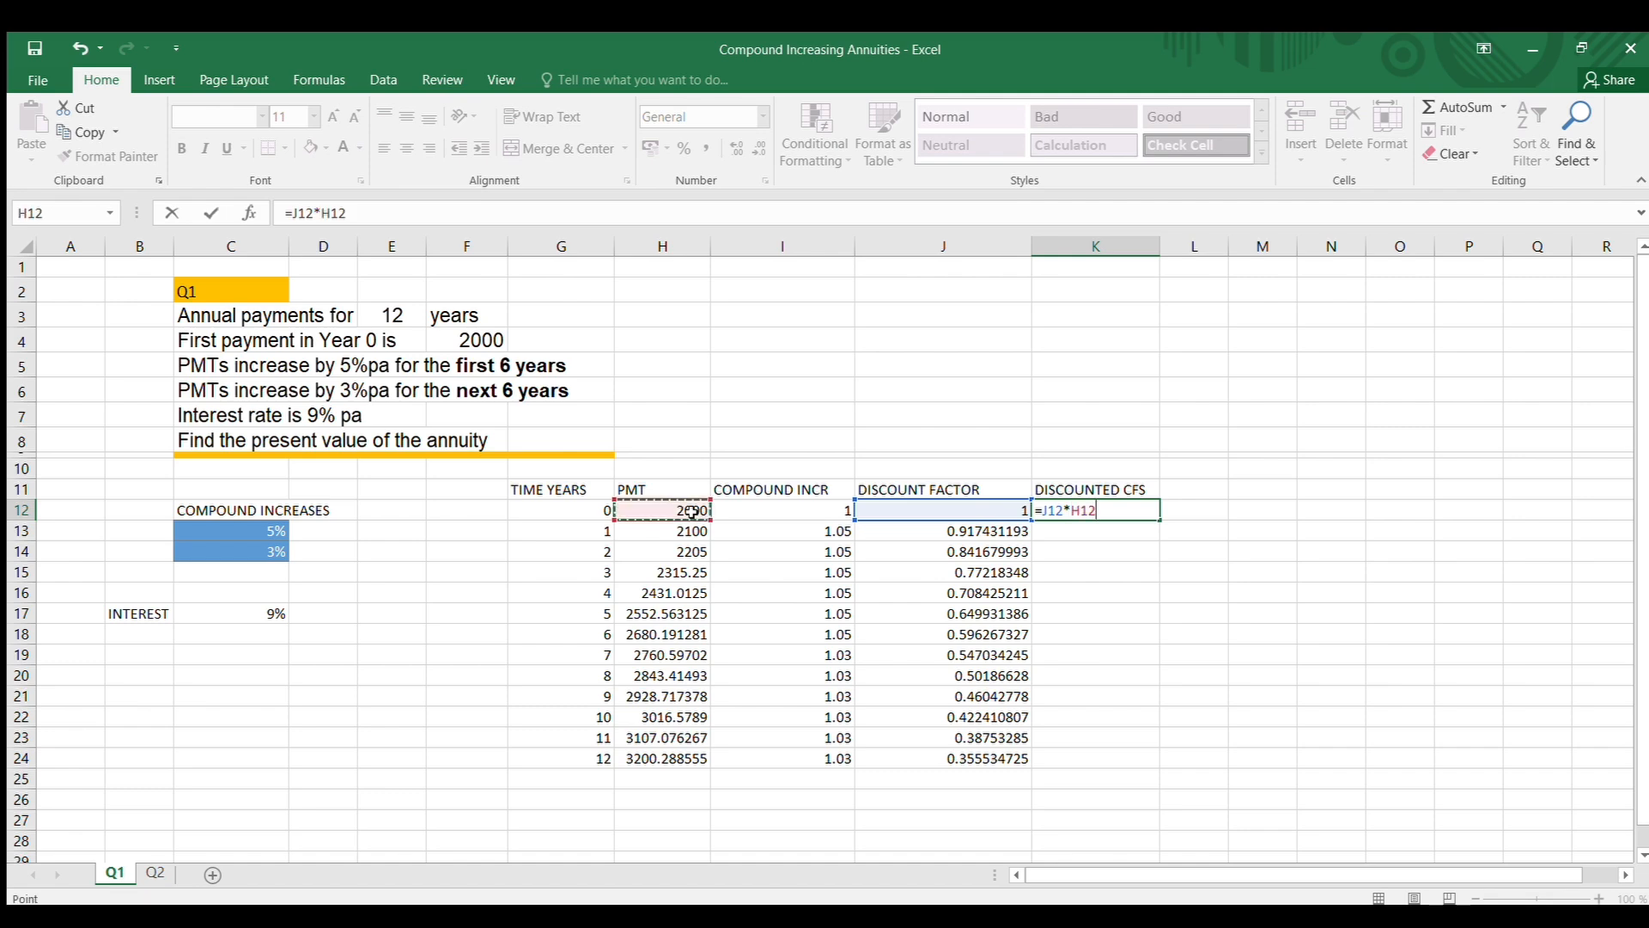
key(Return)
Copy the K12 discounted cash flow formula down to K24 for years 1 to 12
click(1088, 510)
drag(1159, 519, 1136, 769)
click(1315, 615)
Apply the Calculation cell style to the DISCOUNTED CFS column, K11:K24
drag(1115, 487, 1117, 758)
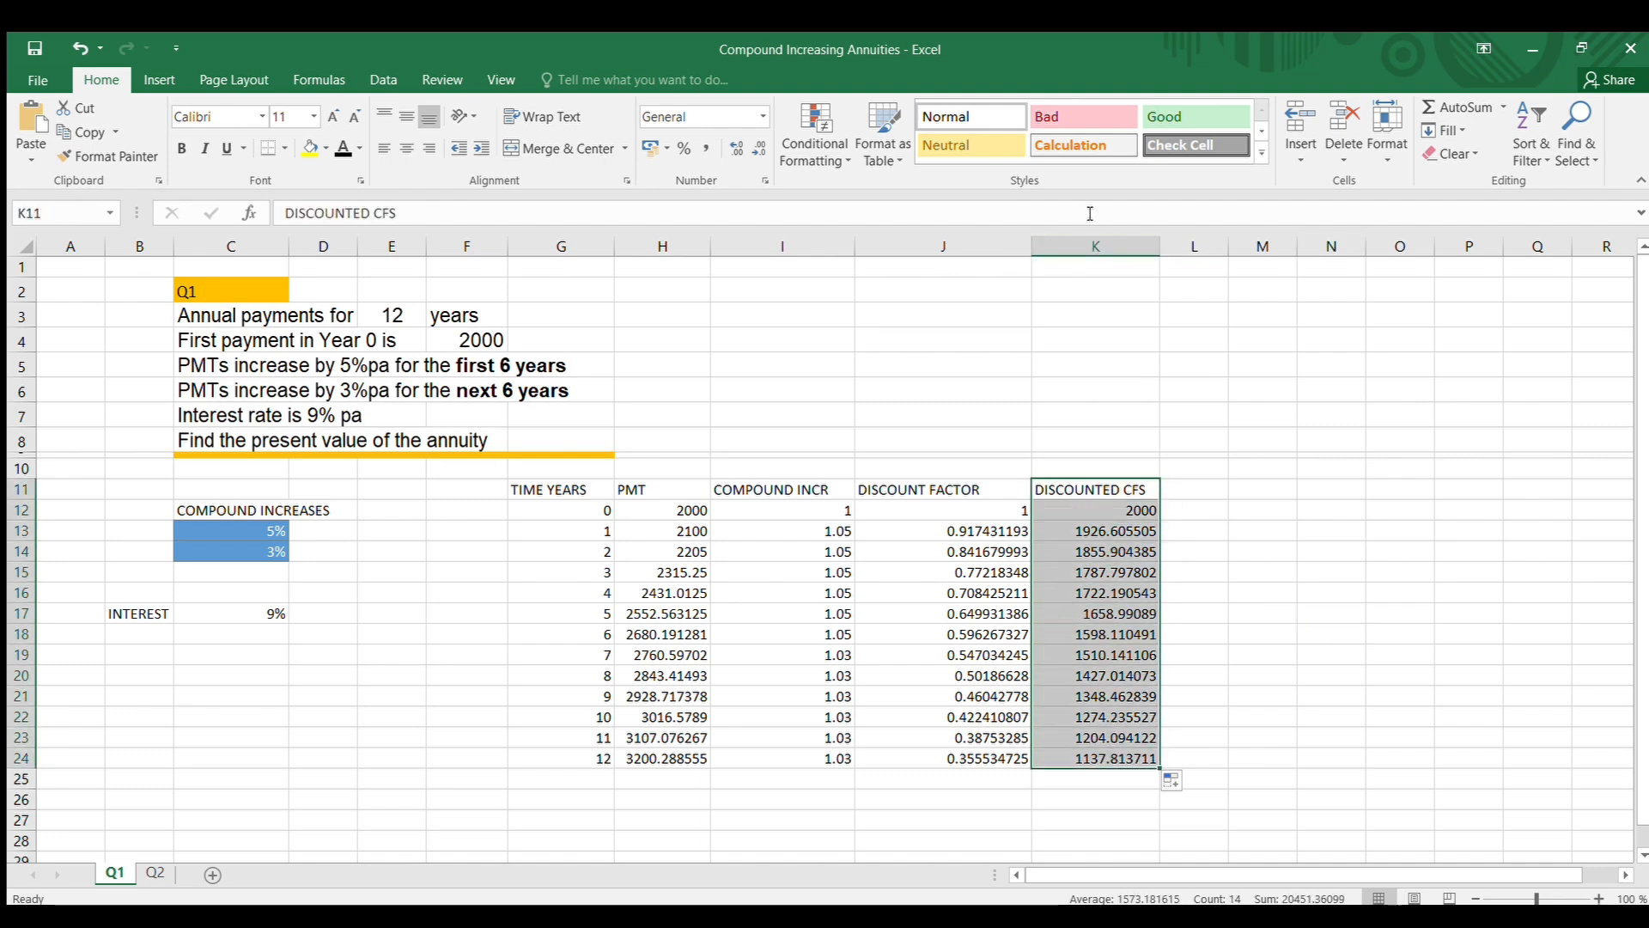
click(1065, 147)
click(1519, 649)
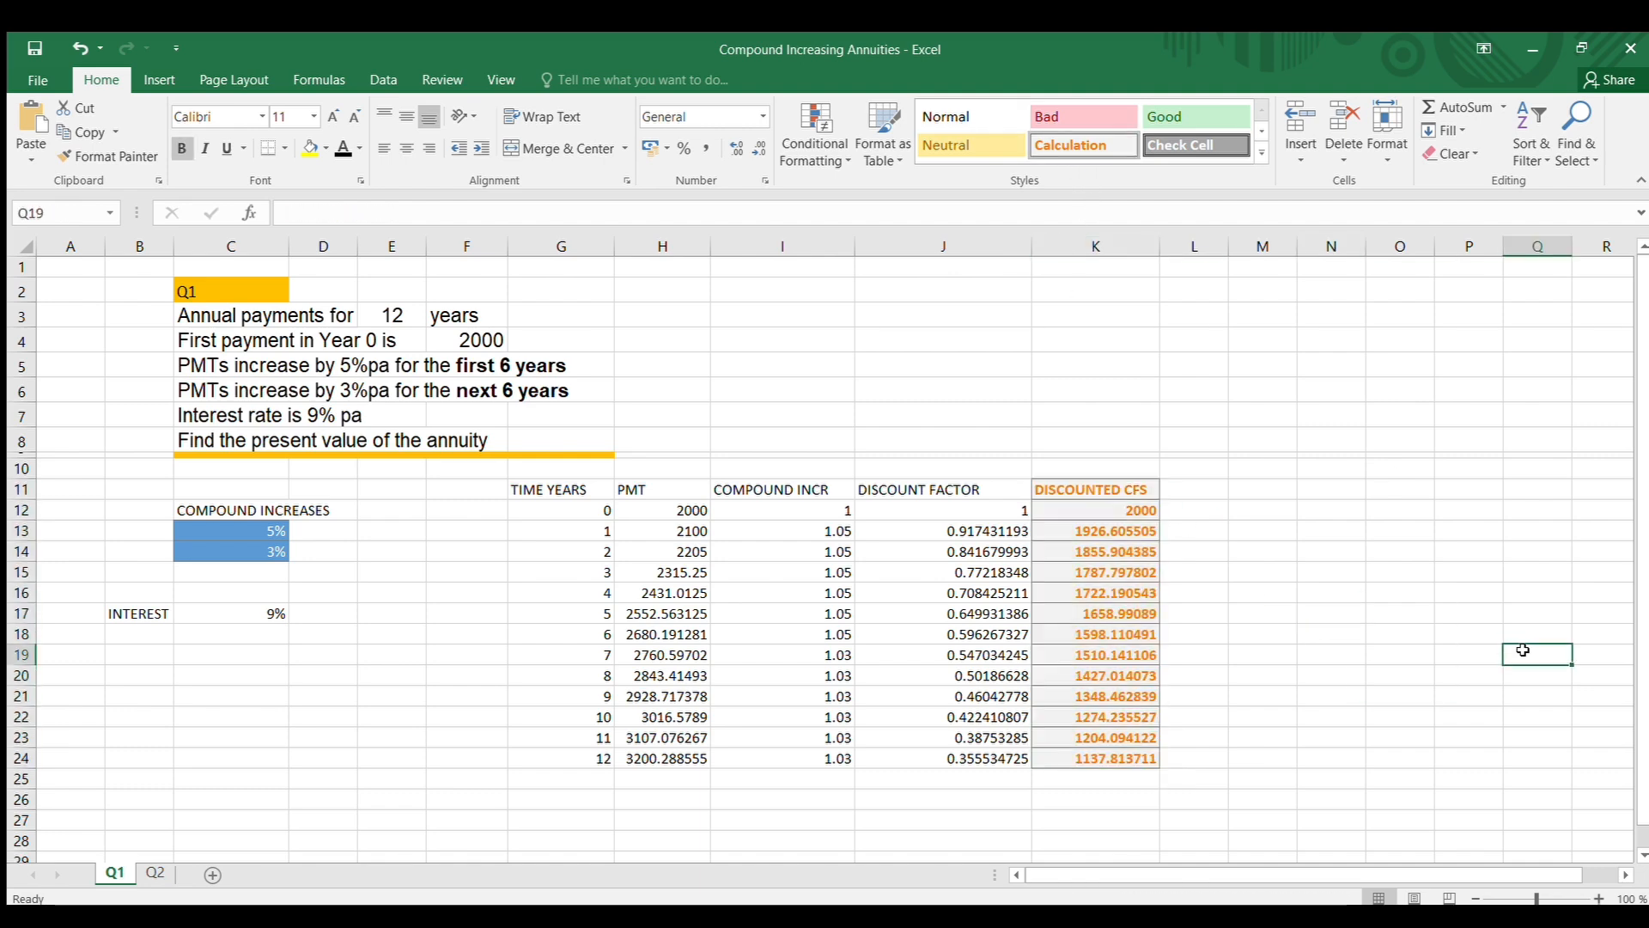
Enter the column heading PV in cell L11
click(1199, 487)
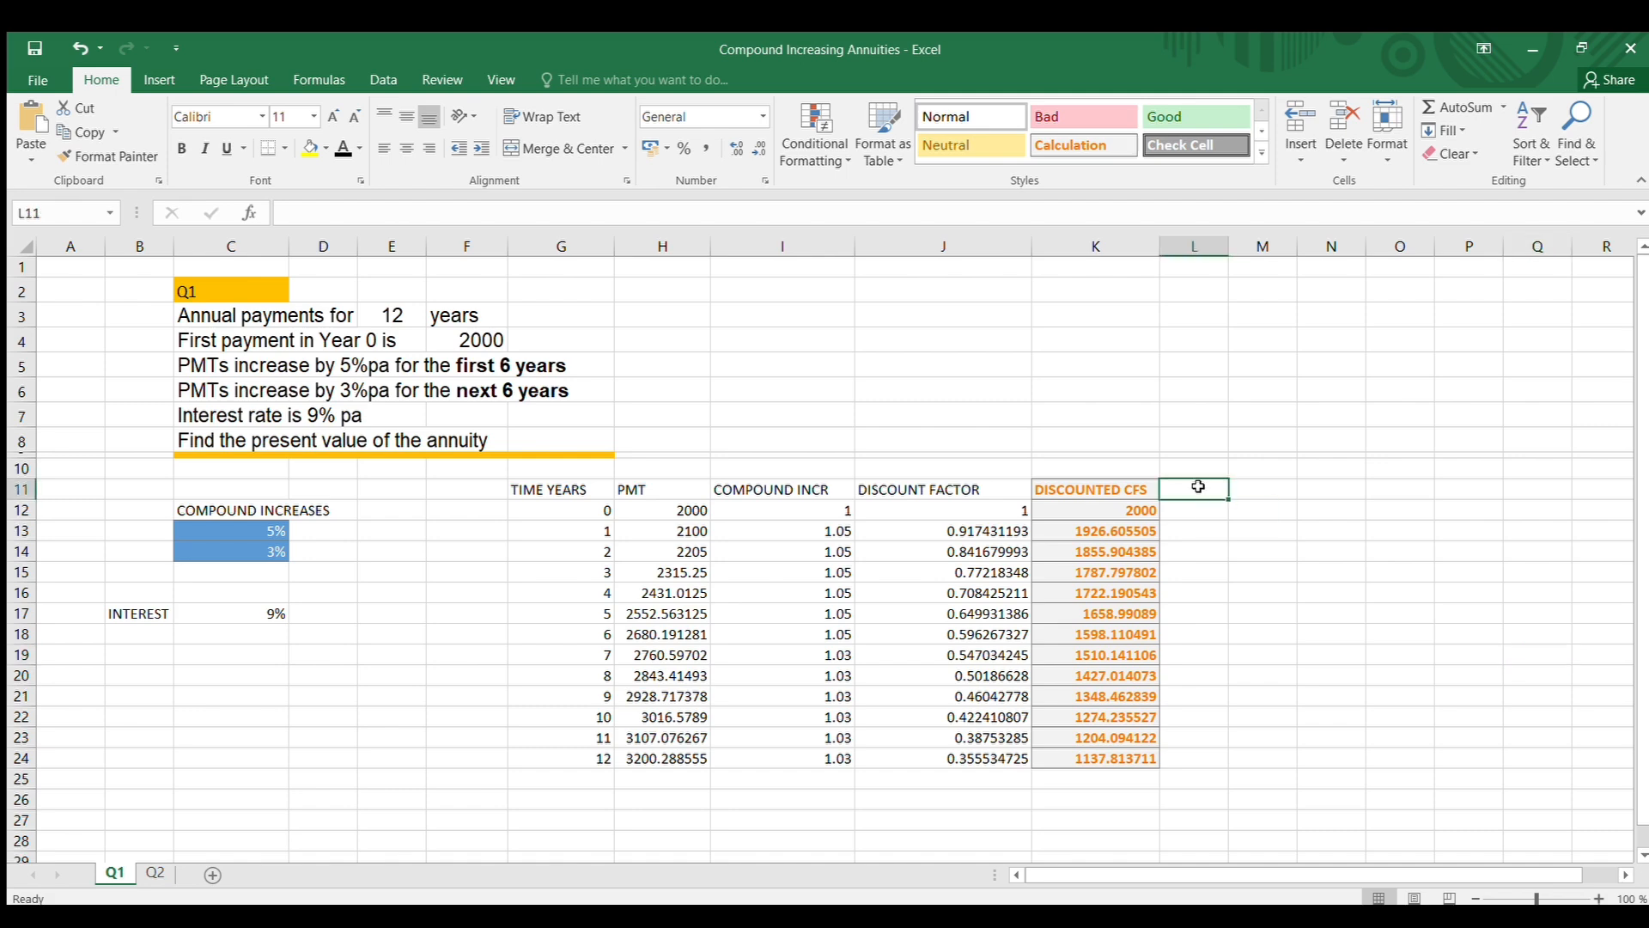
text(P)
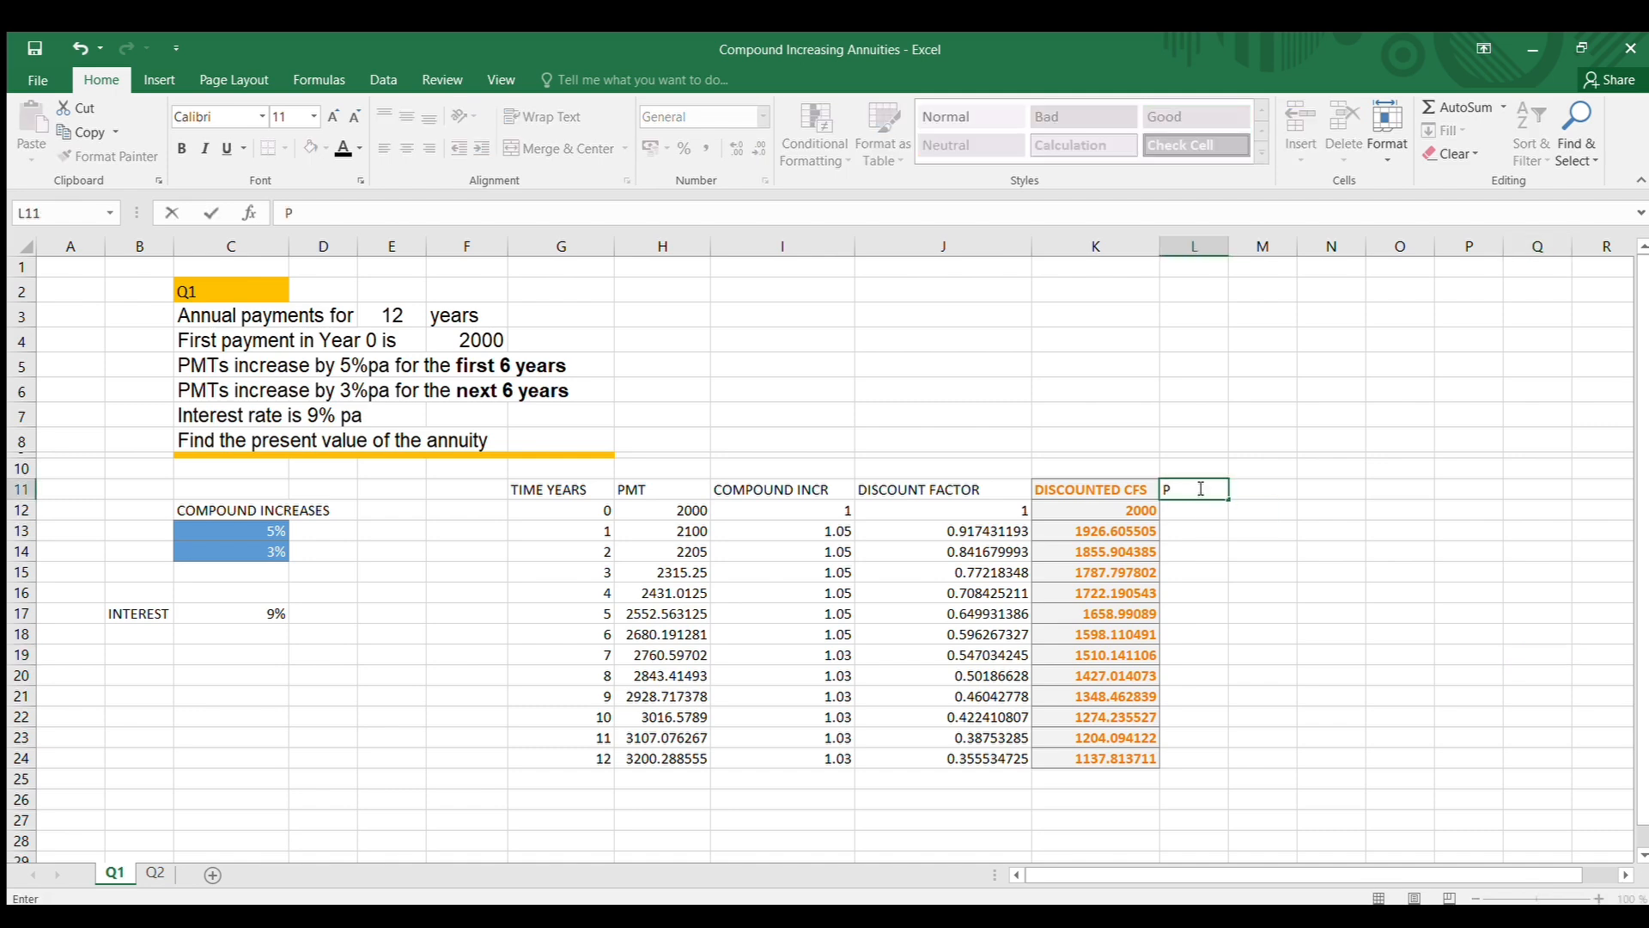
text(RE)
key(BackSpace)
key(BackSpace)
text(V)
Total the discounted cash flows K12:K24 with a SUM formula in cell L12 and widen column L
click(1194, 509)
text(=SUM()
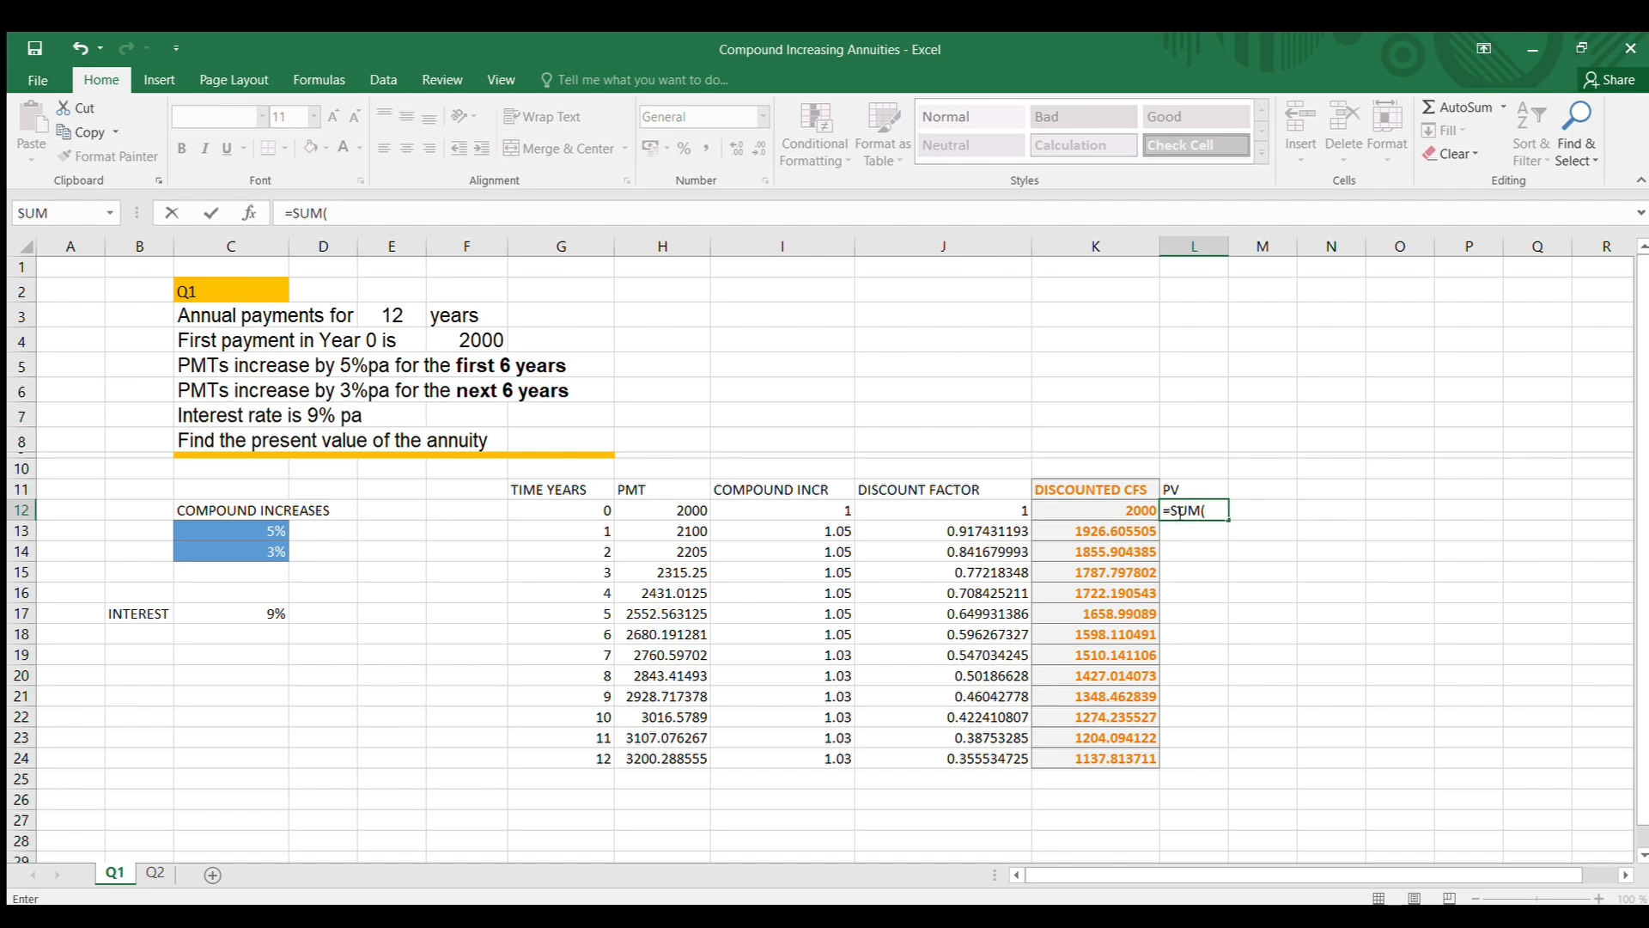
drag(1108, 510, 1128, 744)
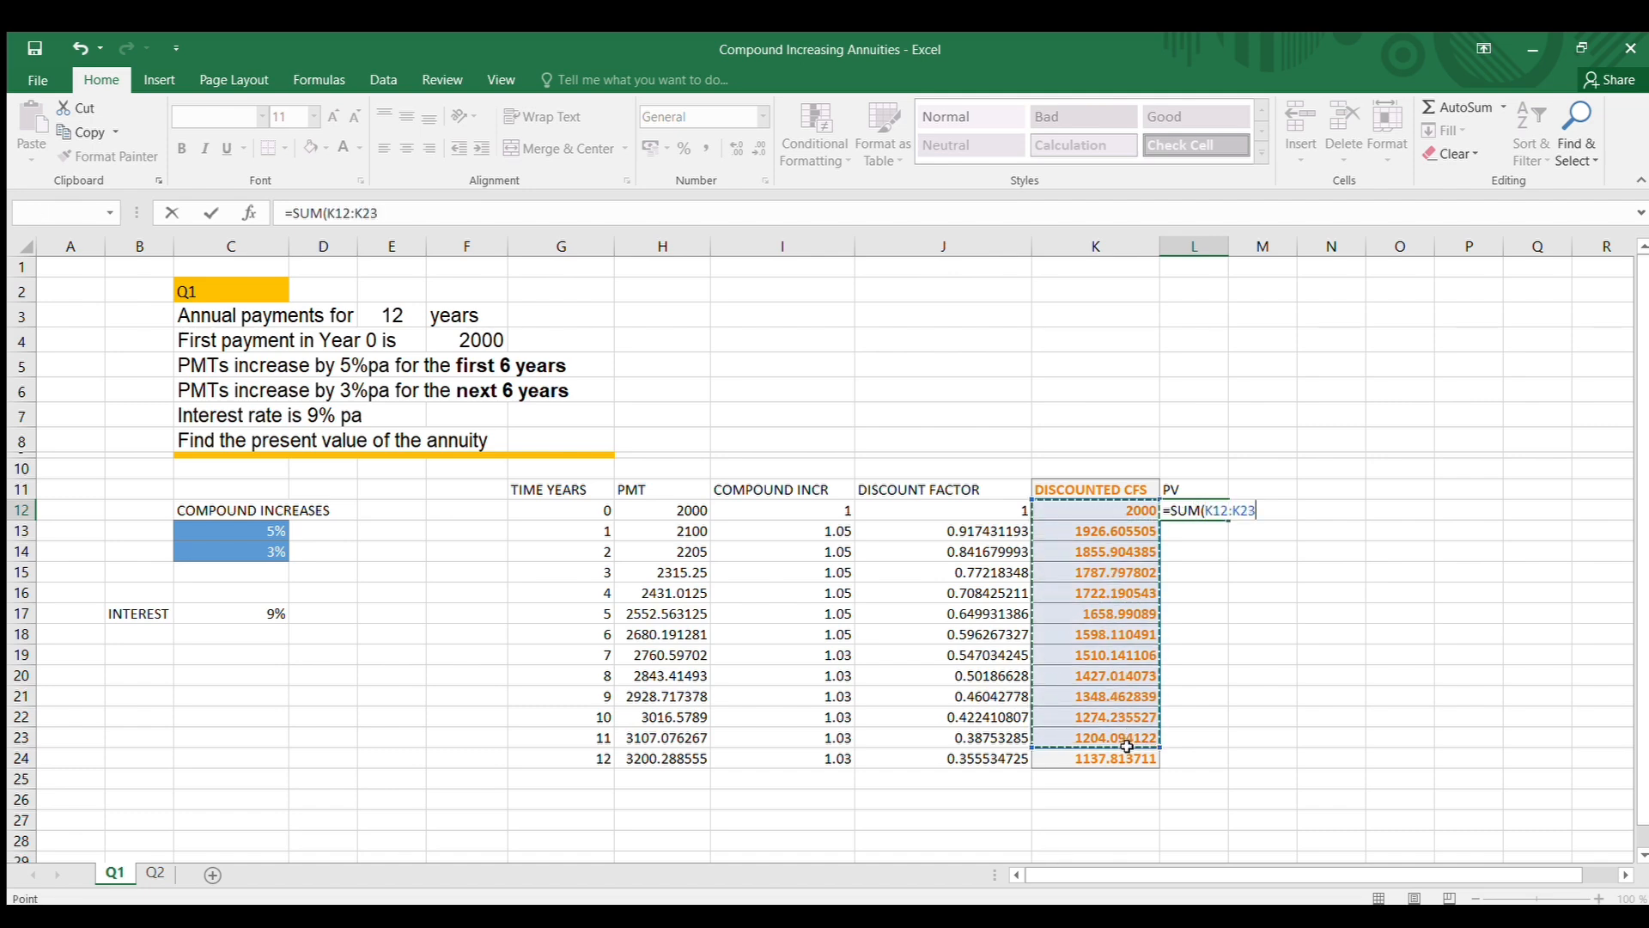
key(Return)
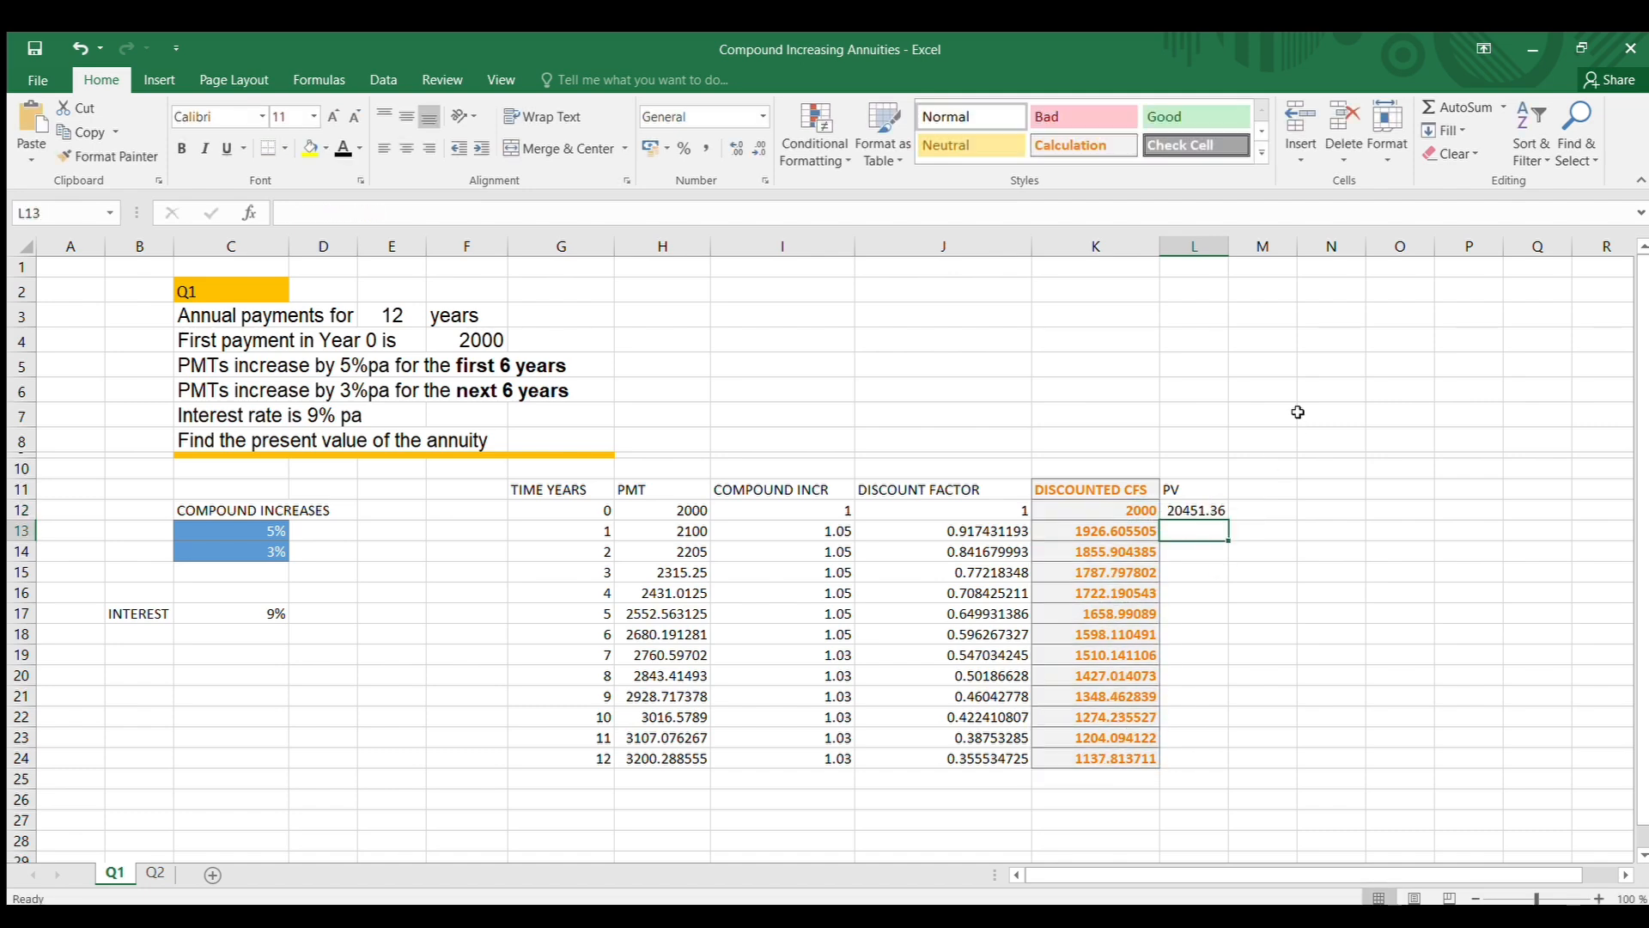
drag(1230, 251, 1280, 252)
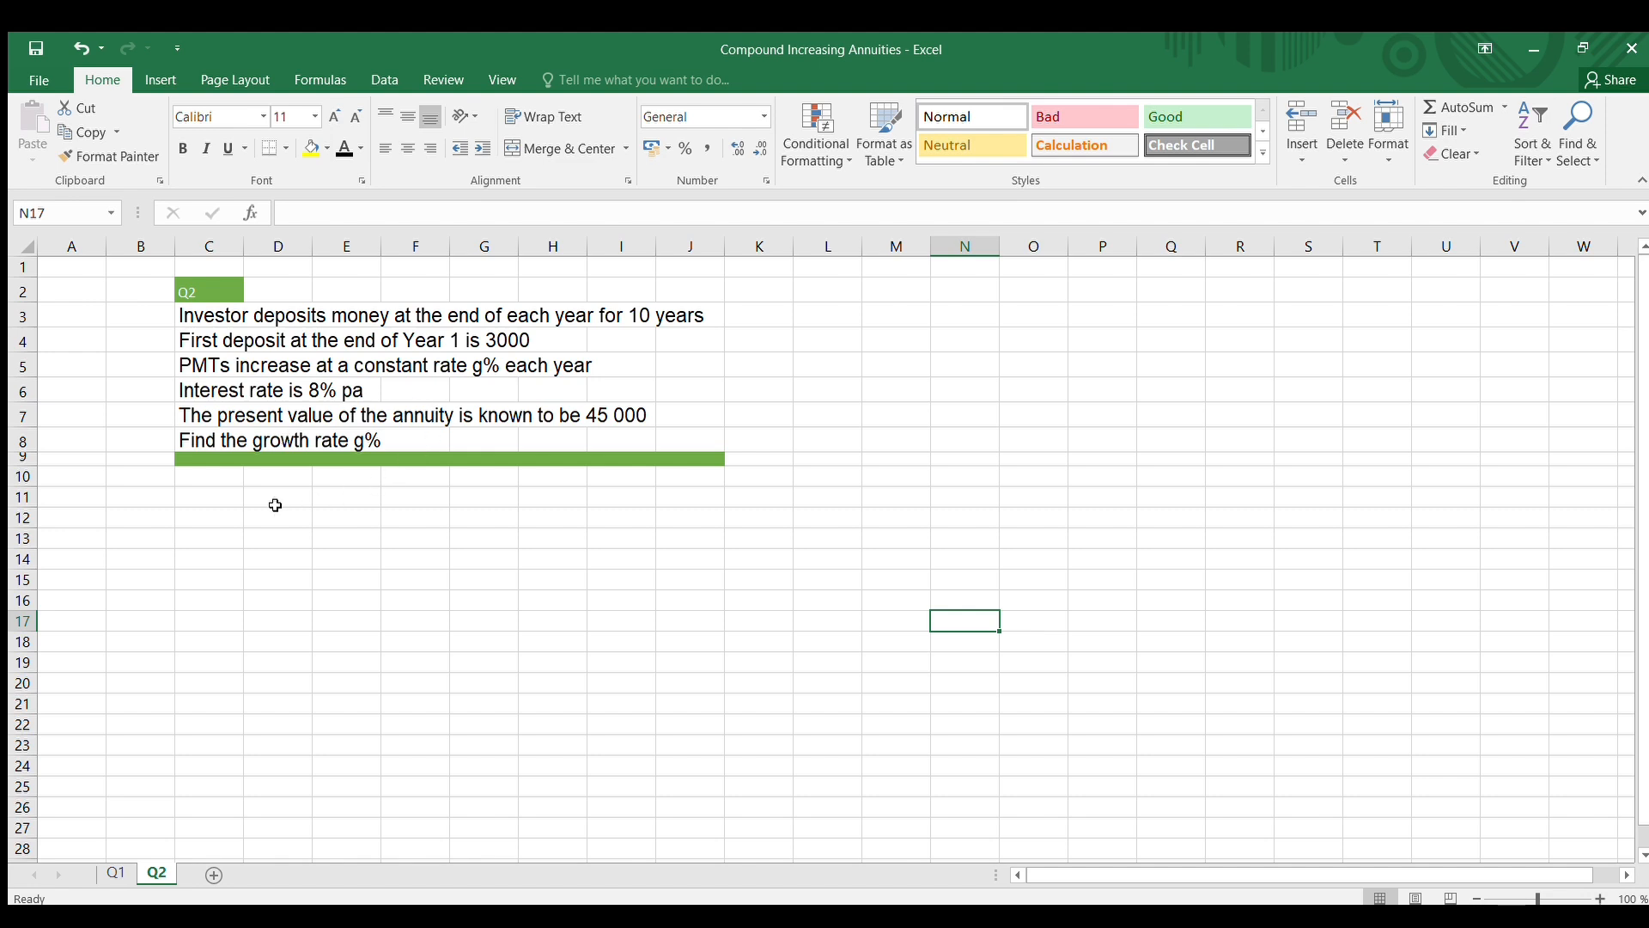
click(621, 414)
click(380, 520)
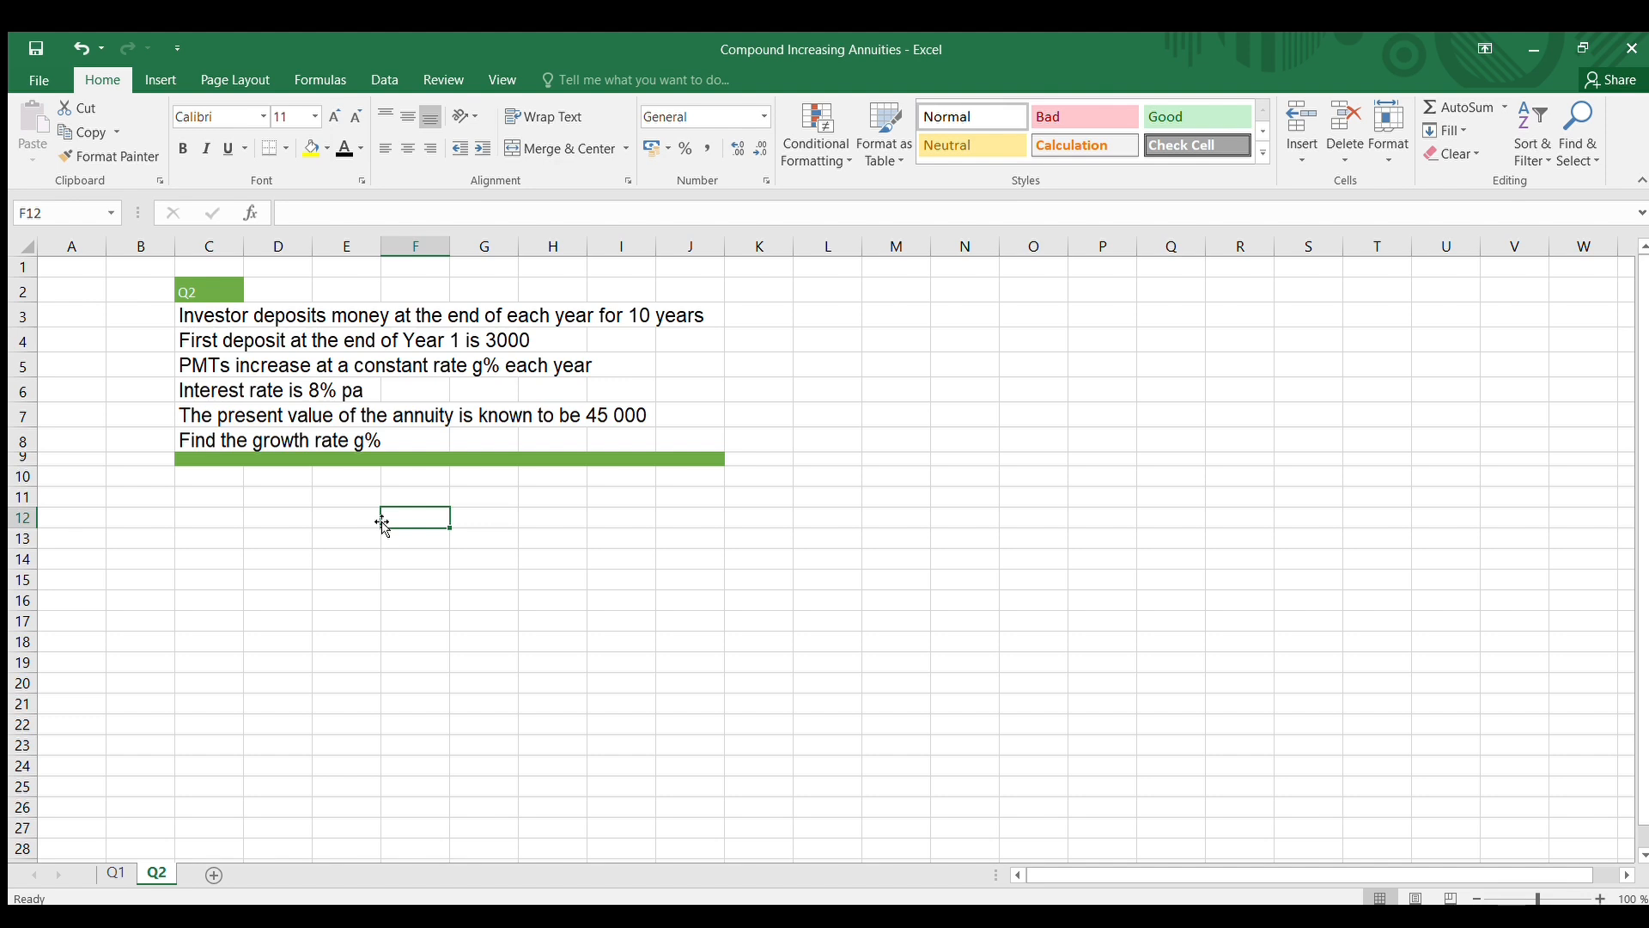
click(502, 603)
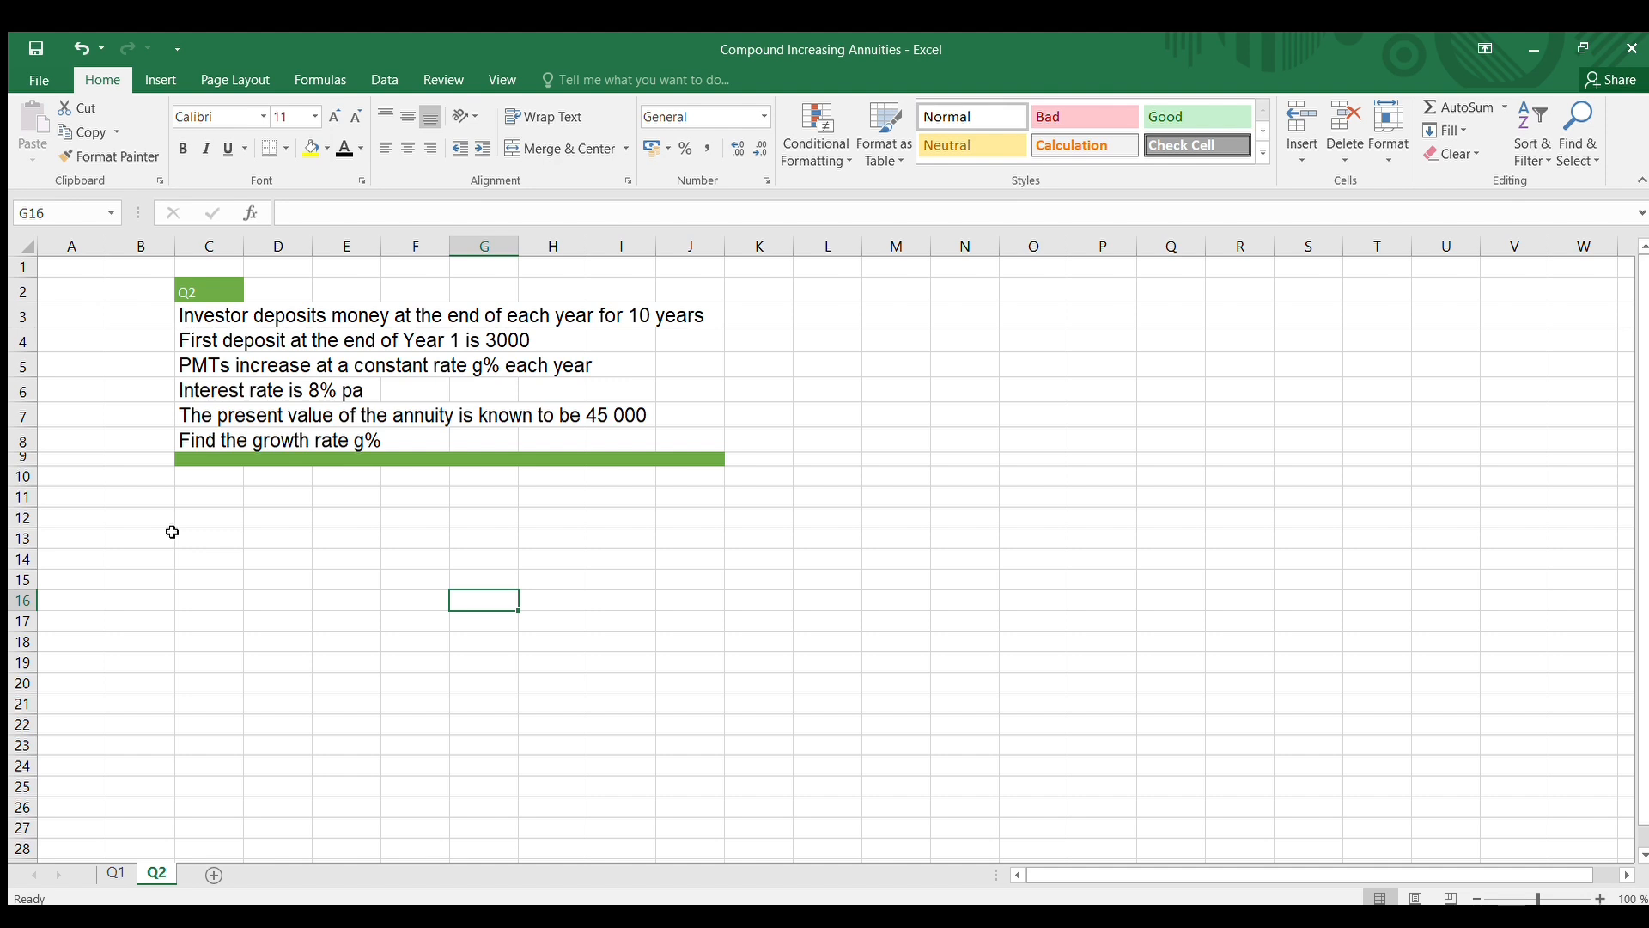
On the Q2 sheet, enter the label GROWTH RATE in cell C13 and a trial rate of 10% in C14
click(205, 541)
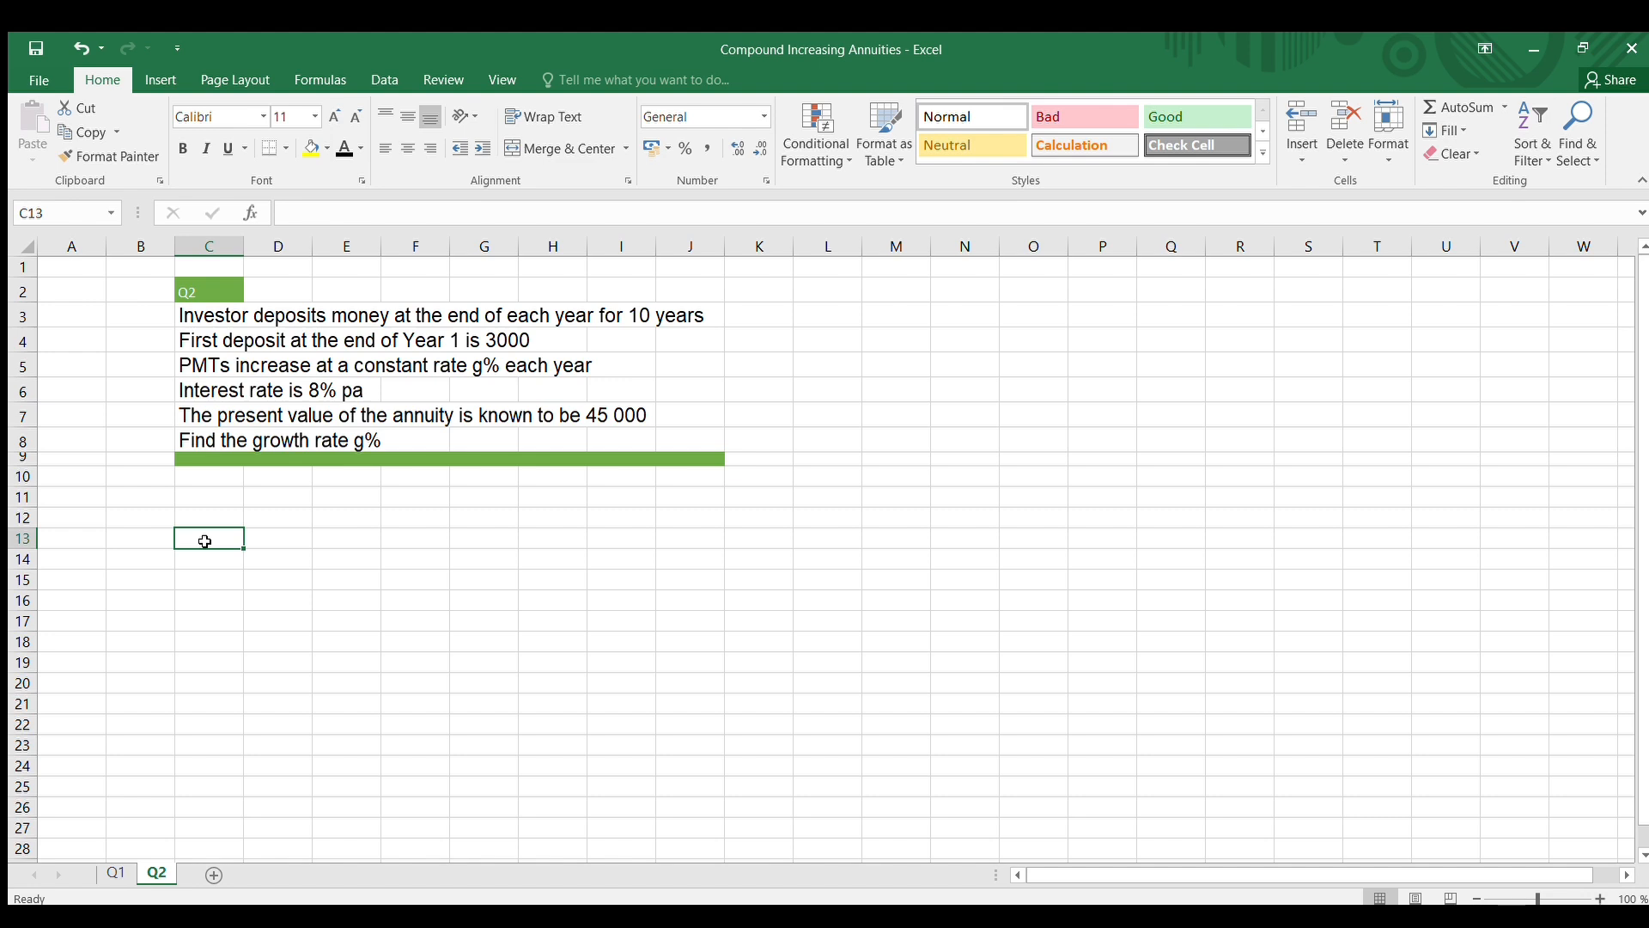
text(GROWTH)
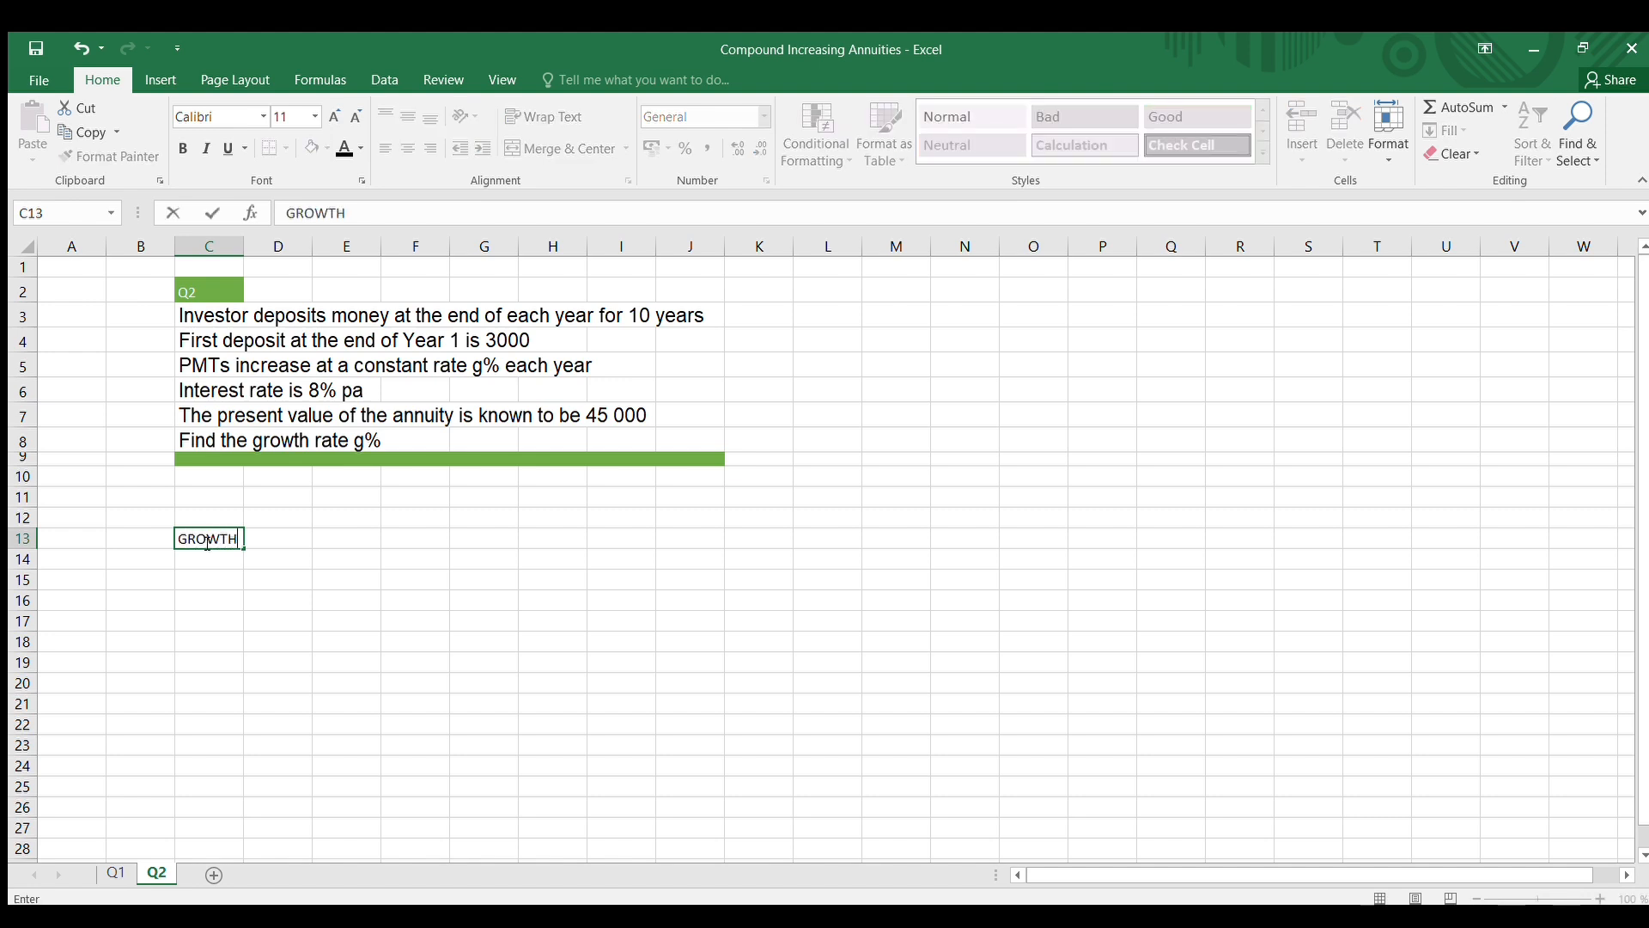
text( RATE)
click(253, 605)
mouse_move(252, 605)
mouse_down()
mouse_move(195, 538)
mouse_move(224, 593)
mouse_up()
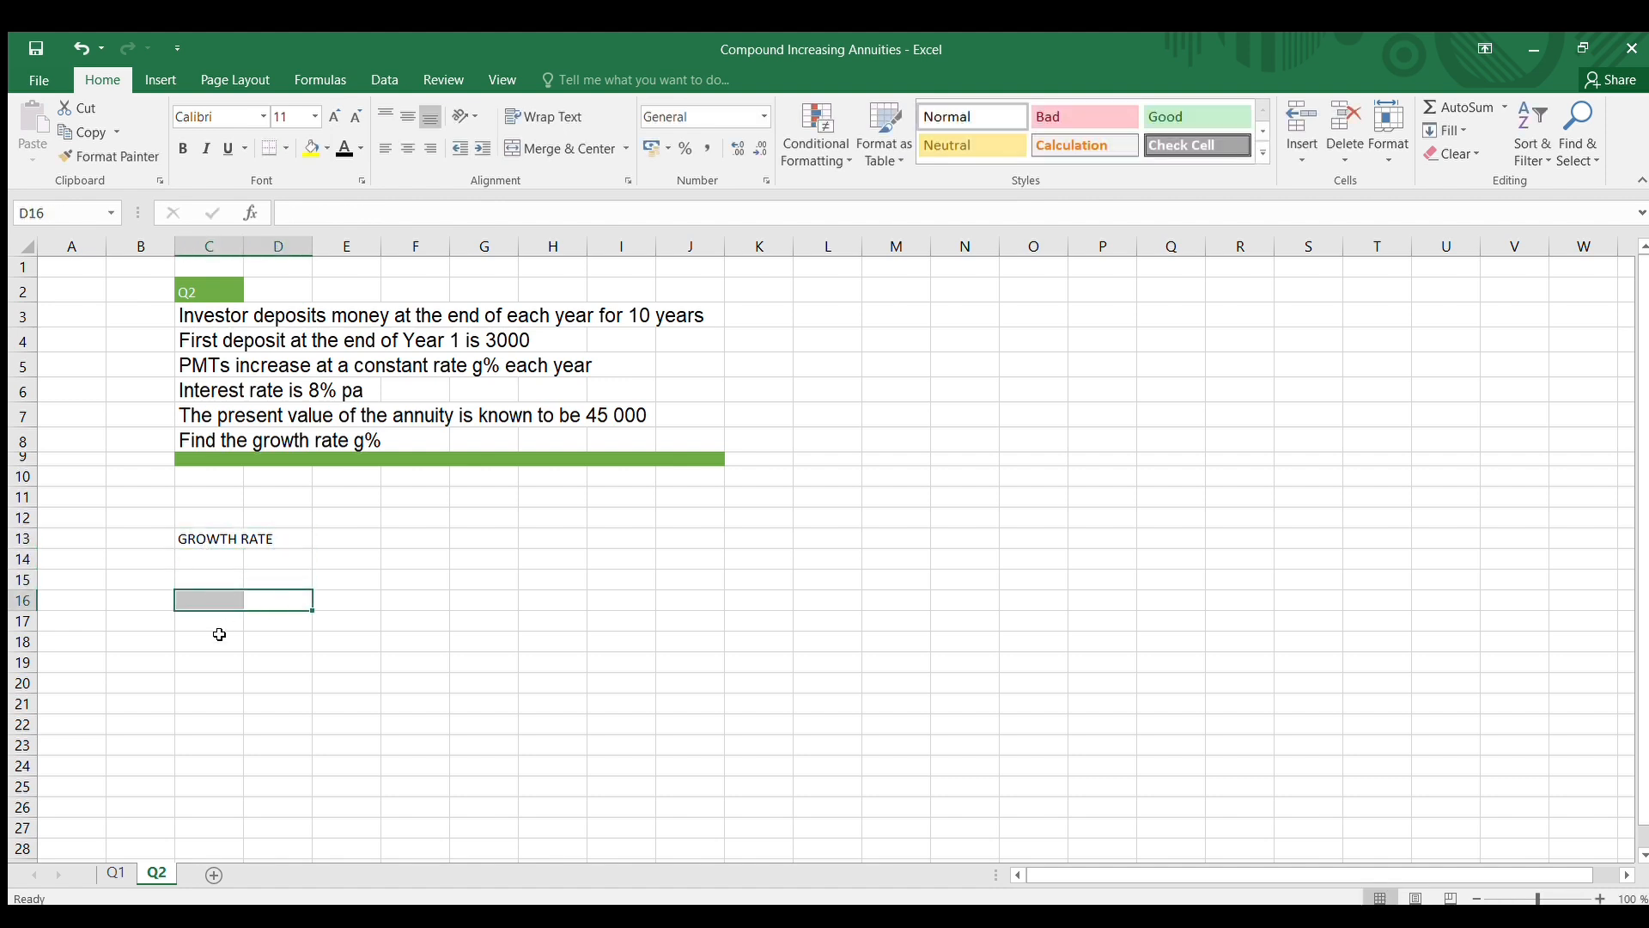
click(221, 636)
text(10)
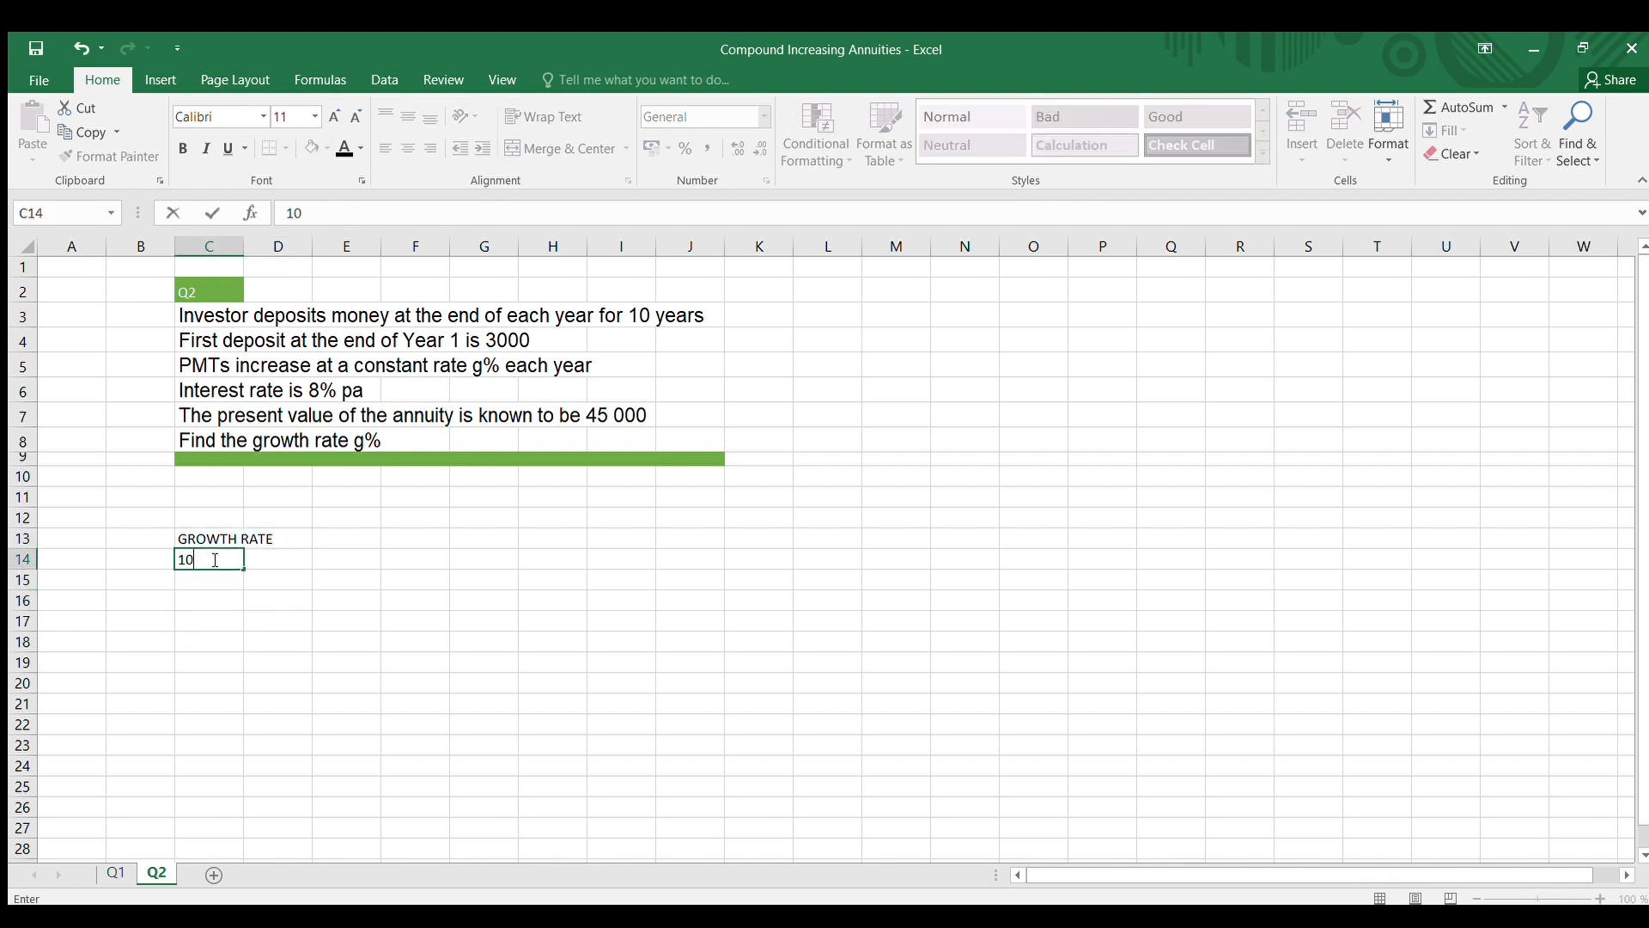
text(%)
click(332, 698)
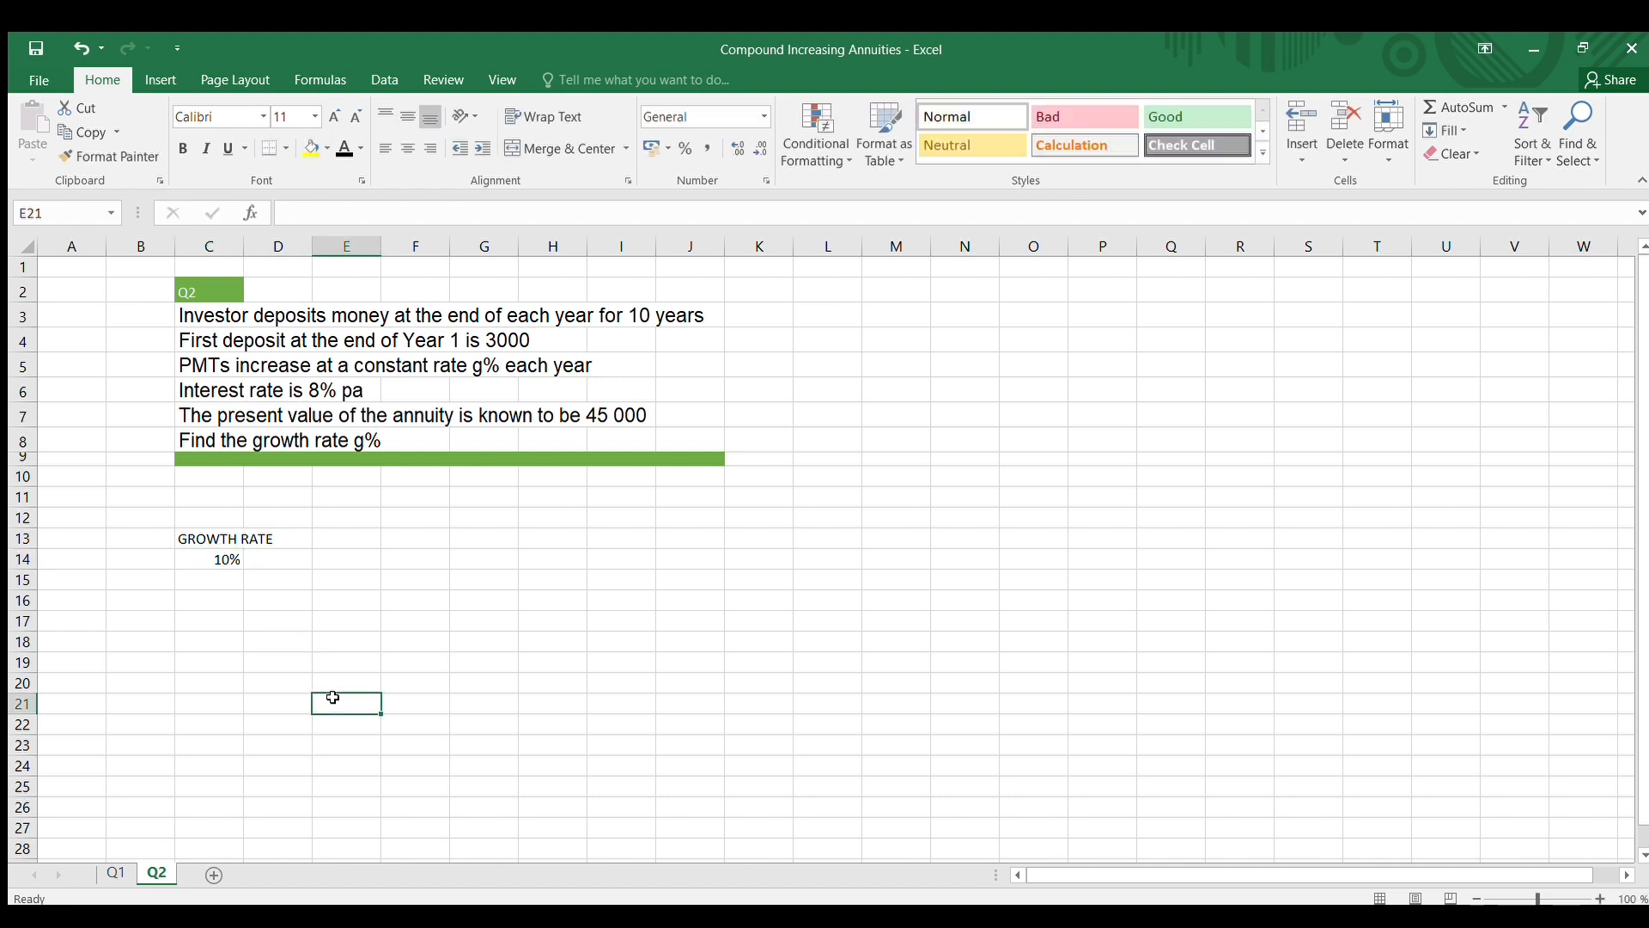
Enter the label INTEREST RATE in cell C16 and the 8% rate in C17
click(204, 595)
text(IN)
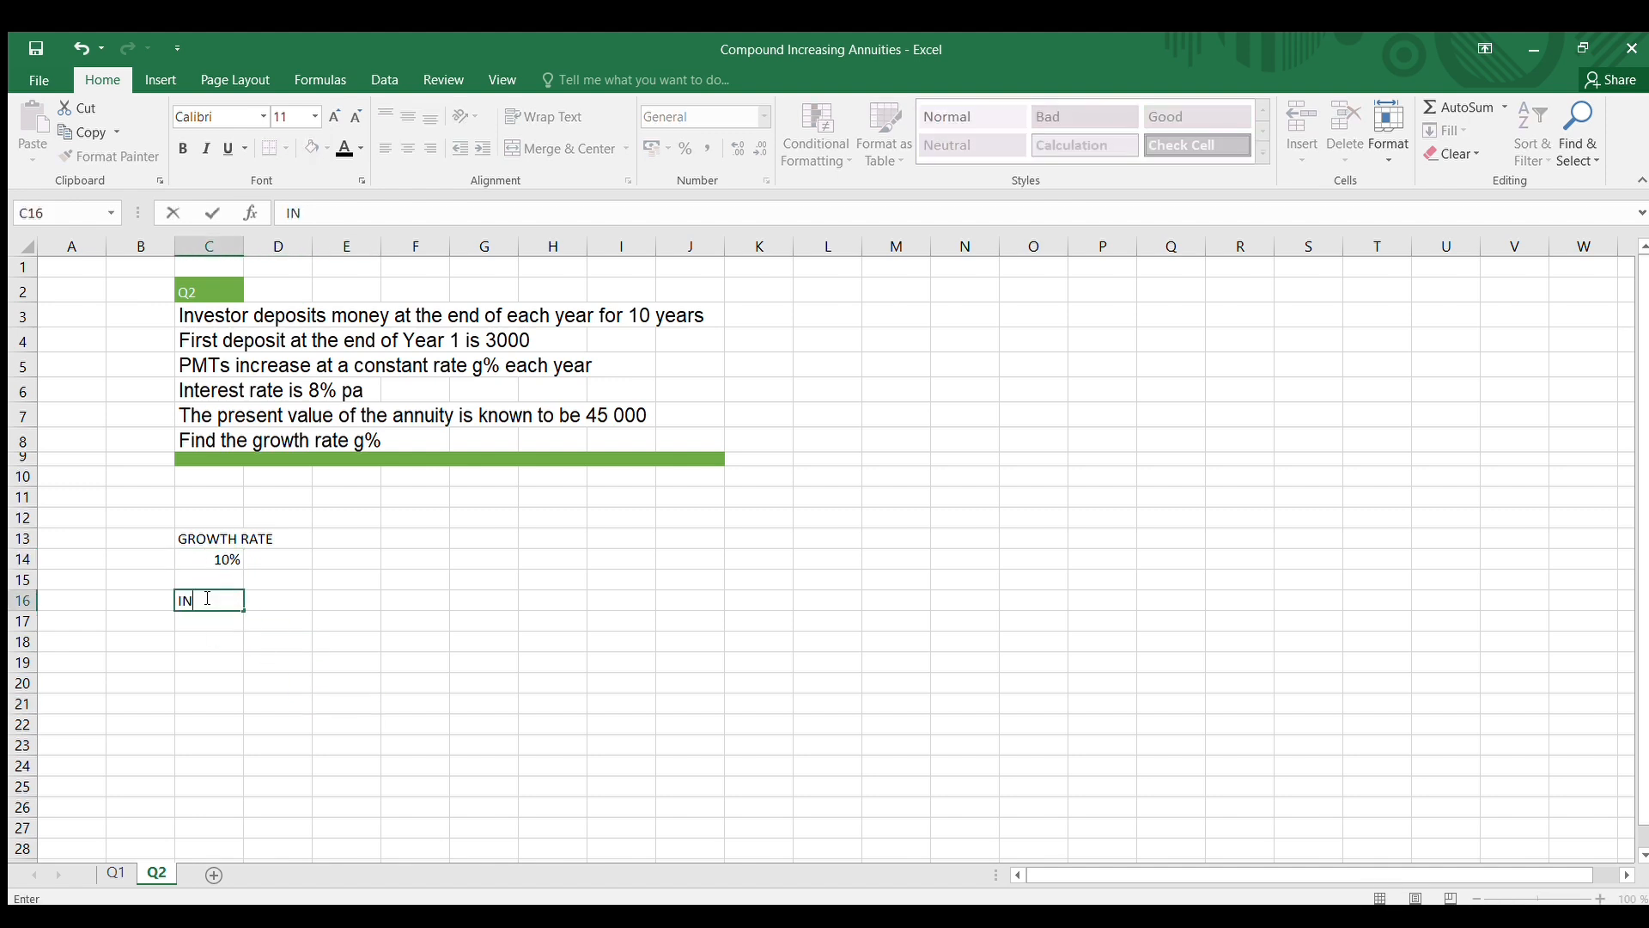
text(TEREST RATE)
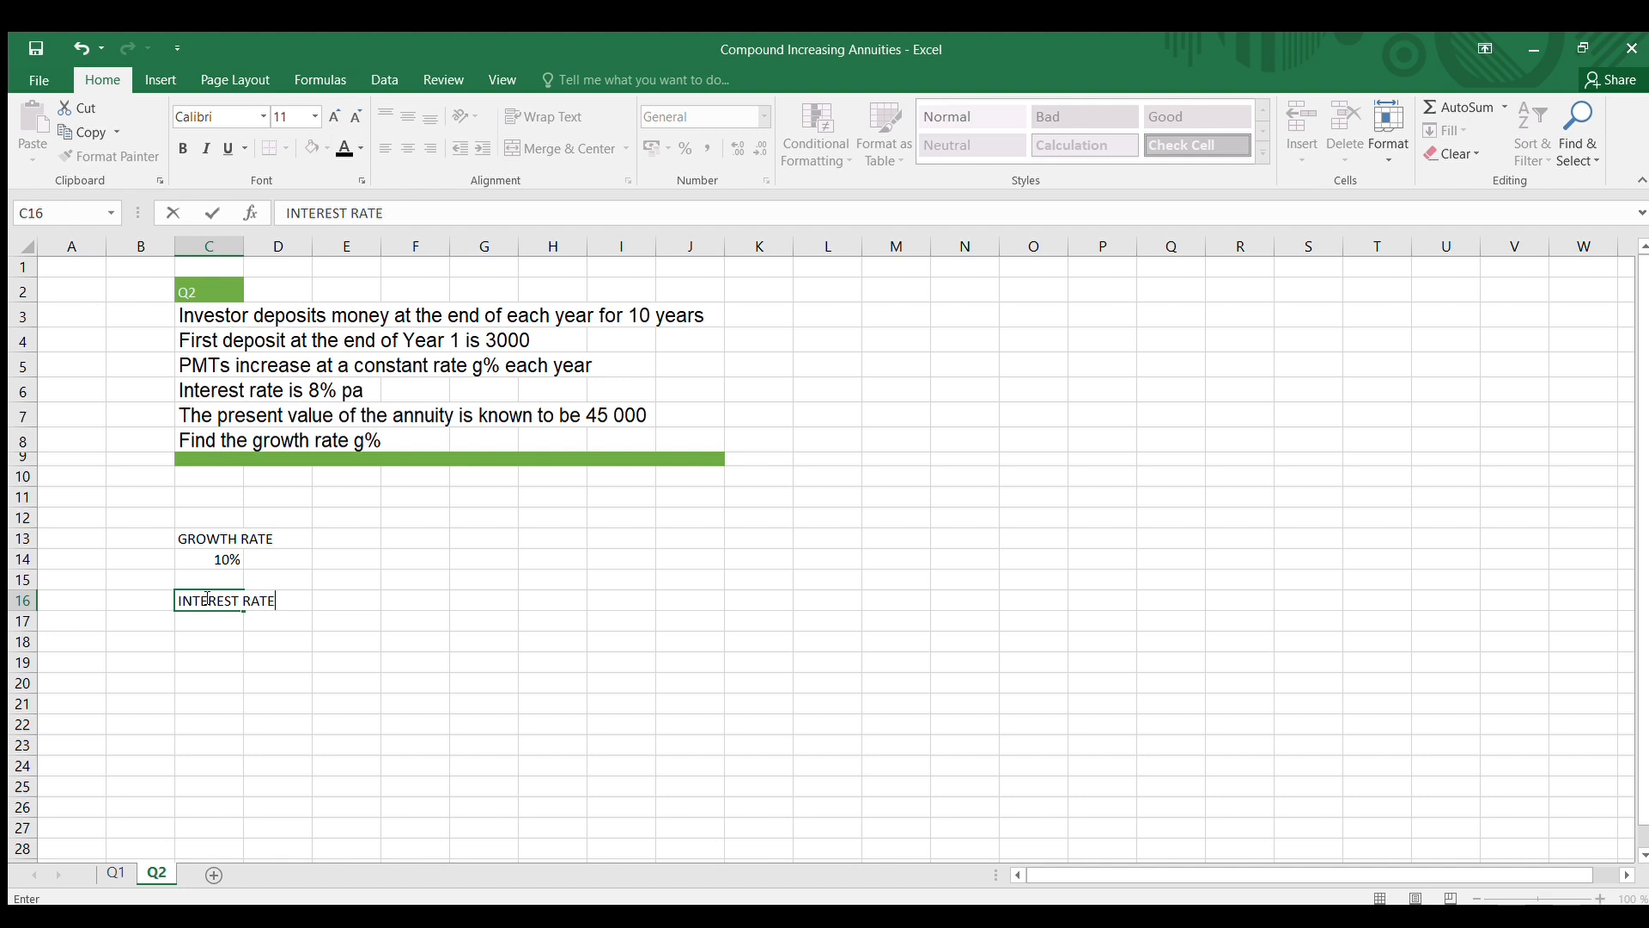
key(Return)
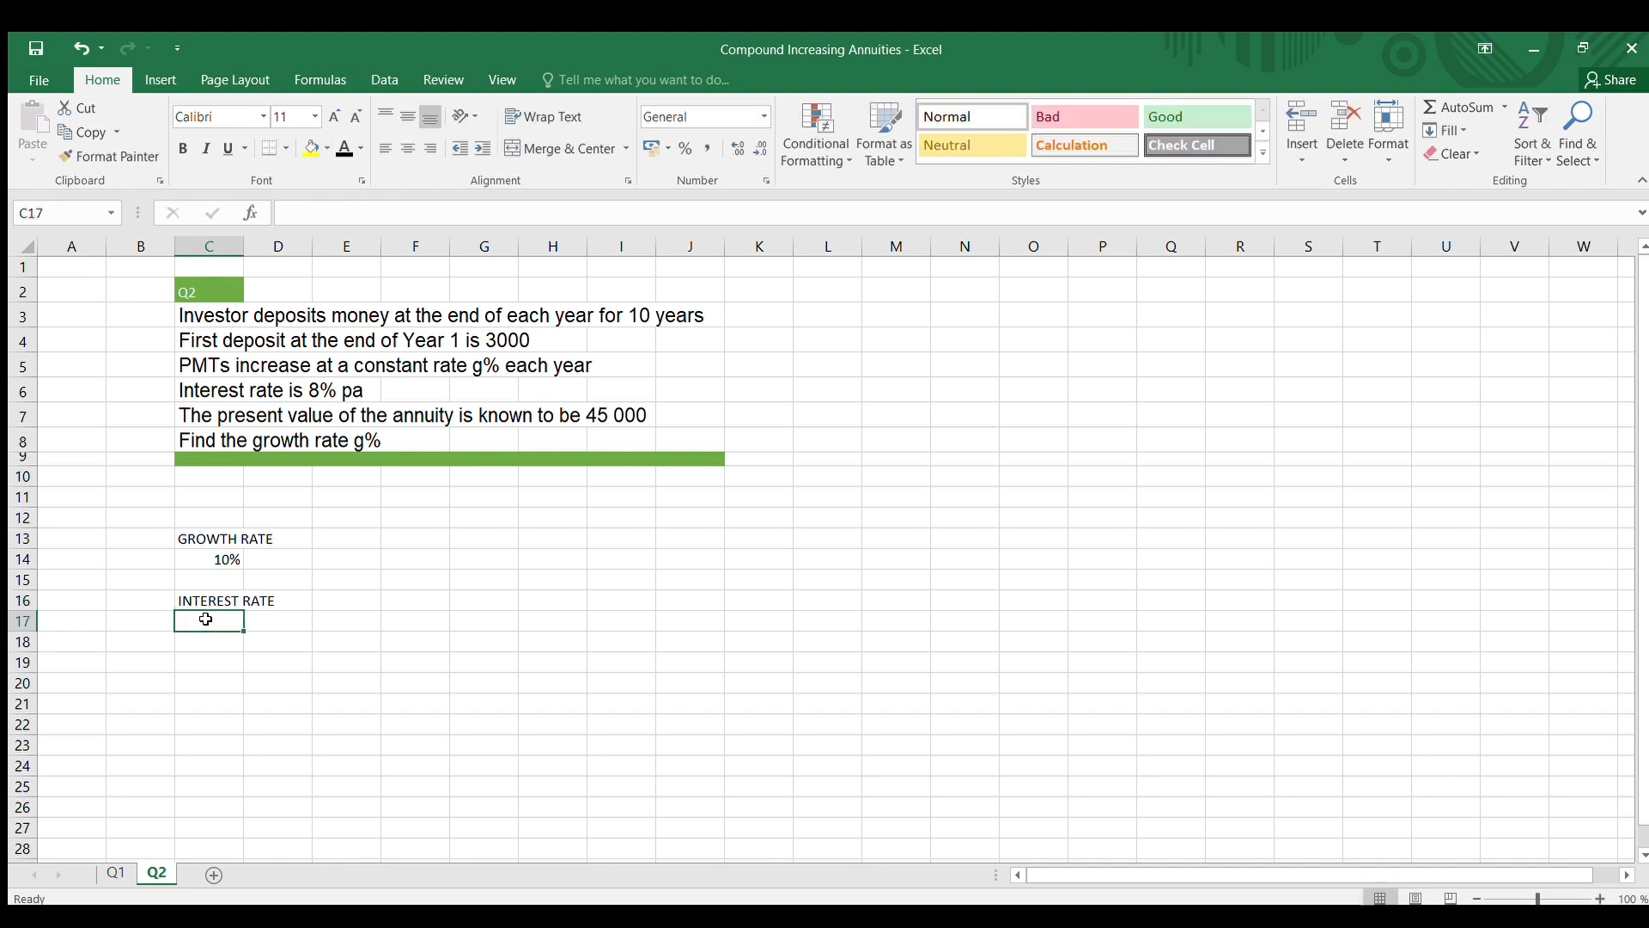
text(8%)
click(574, 615)
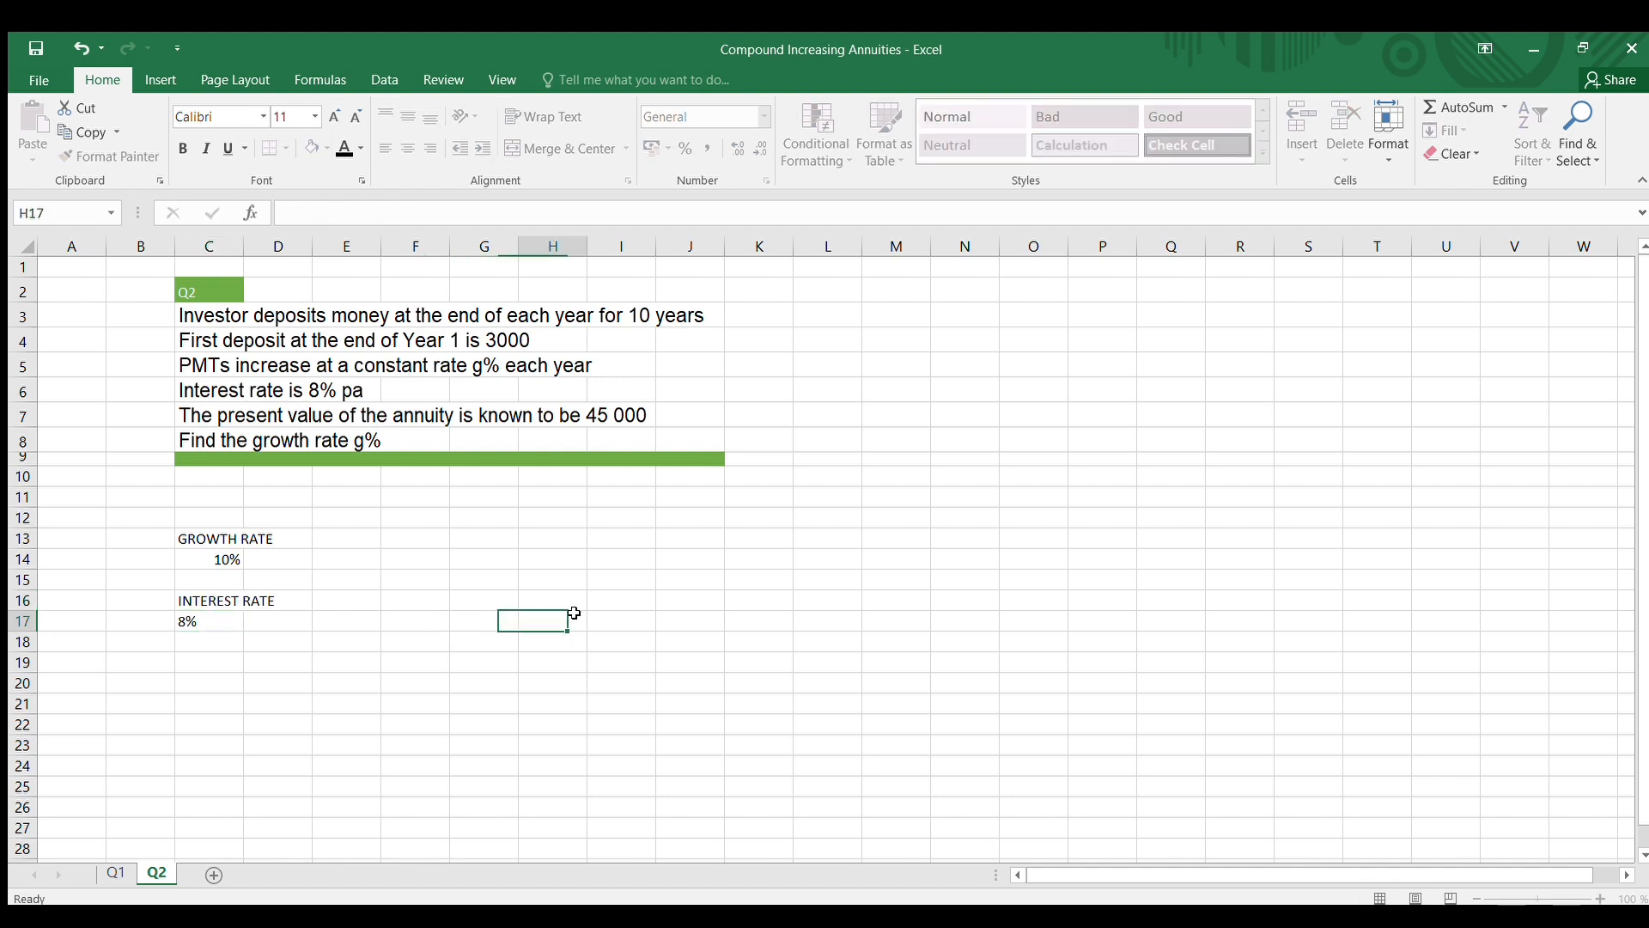
Enter the column heading TIME YEARS in cell I12
click(617, 516)
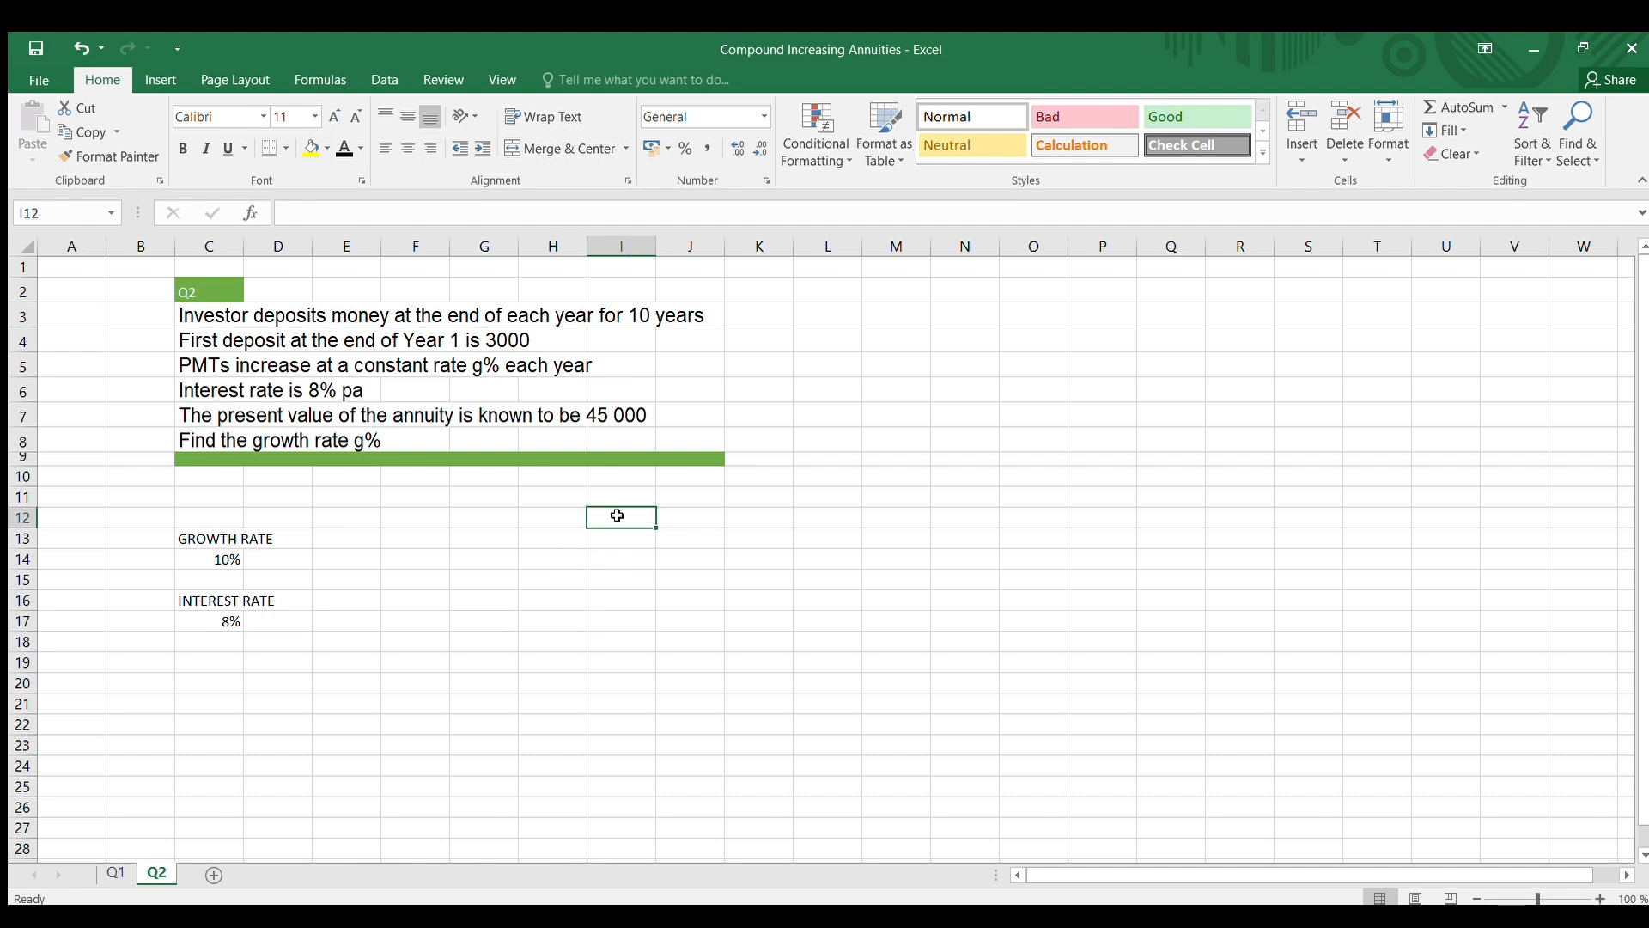
text(TIME YEARS)
click(683, 689)
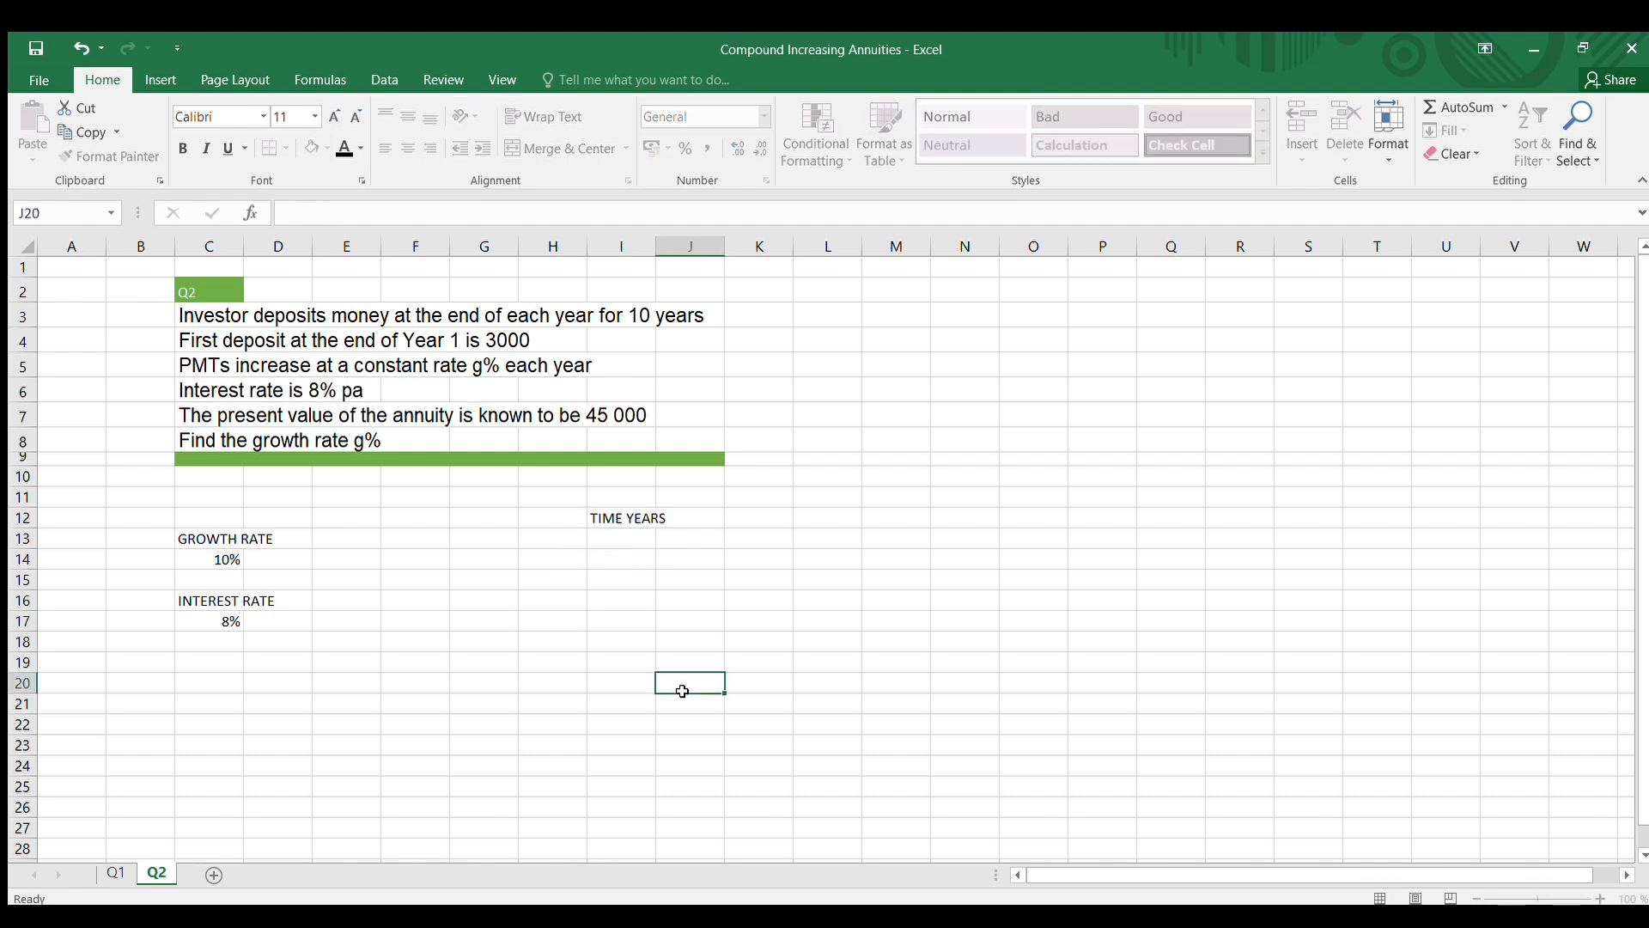
Enter 0, 1, 2 and 3 from cell I13 down and extend the series to year 10 in I23
click(632, 542)
text(0)
key(Return)
text(1)
key(Return)
text(2)
key(Return)
text(3)
click(785, 651)
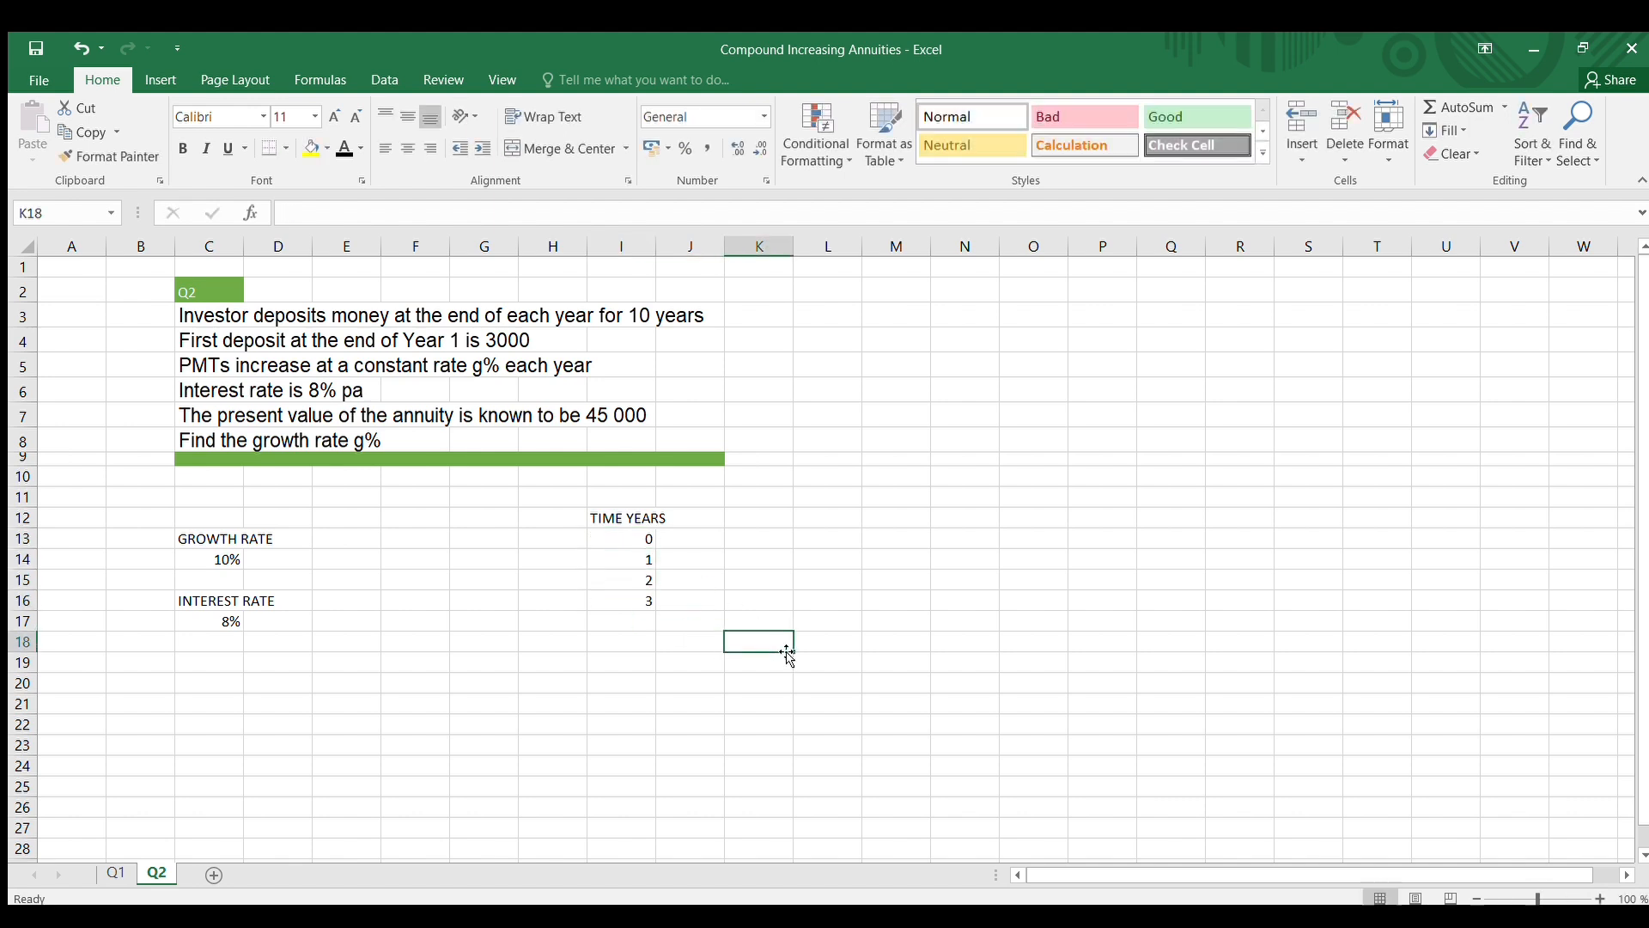
drag(643, 539, 660, 745)
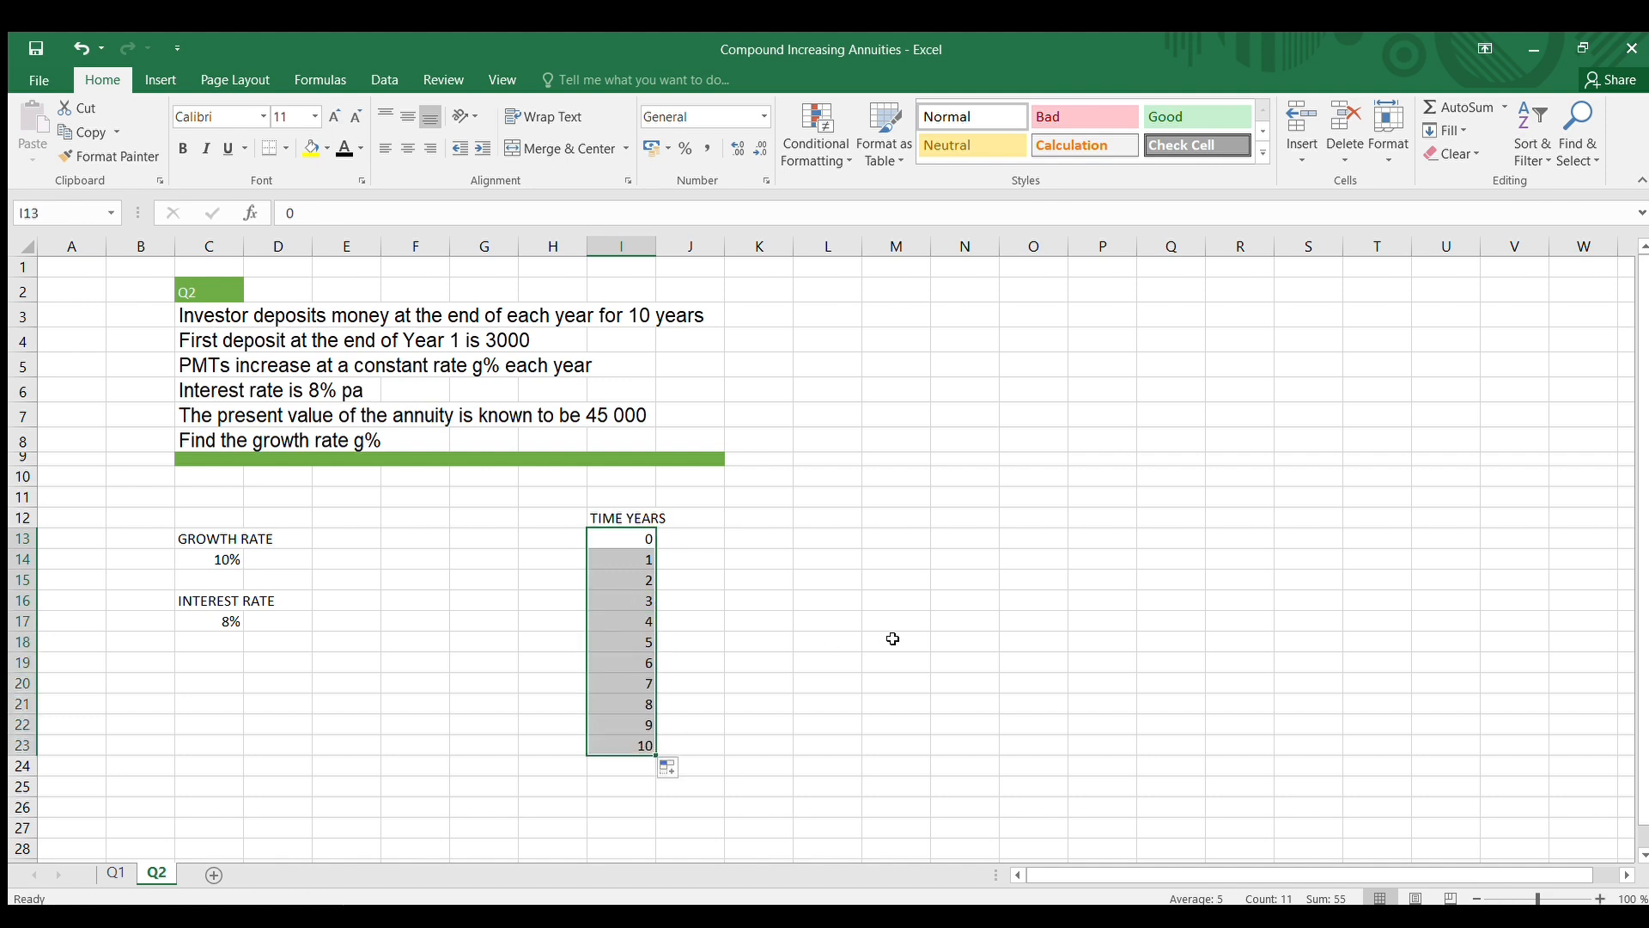
click(869, 639)
Enter the column heading PMT in cell J12 and widen column I to fit its TIME YEARS heading
click(694, 526)
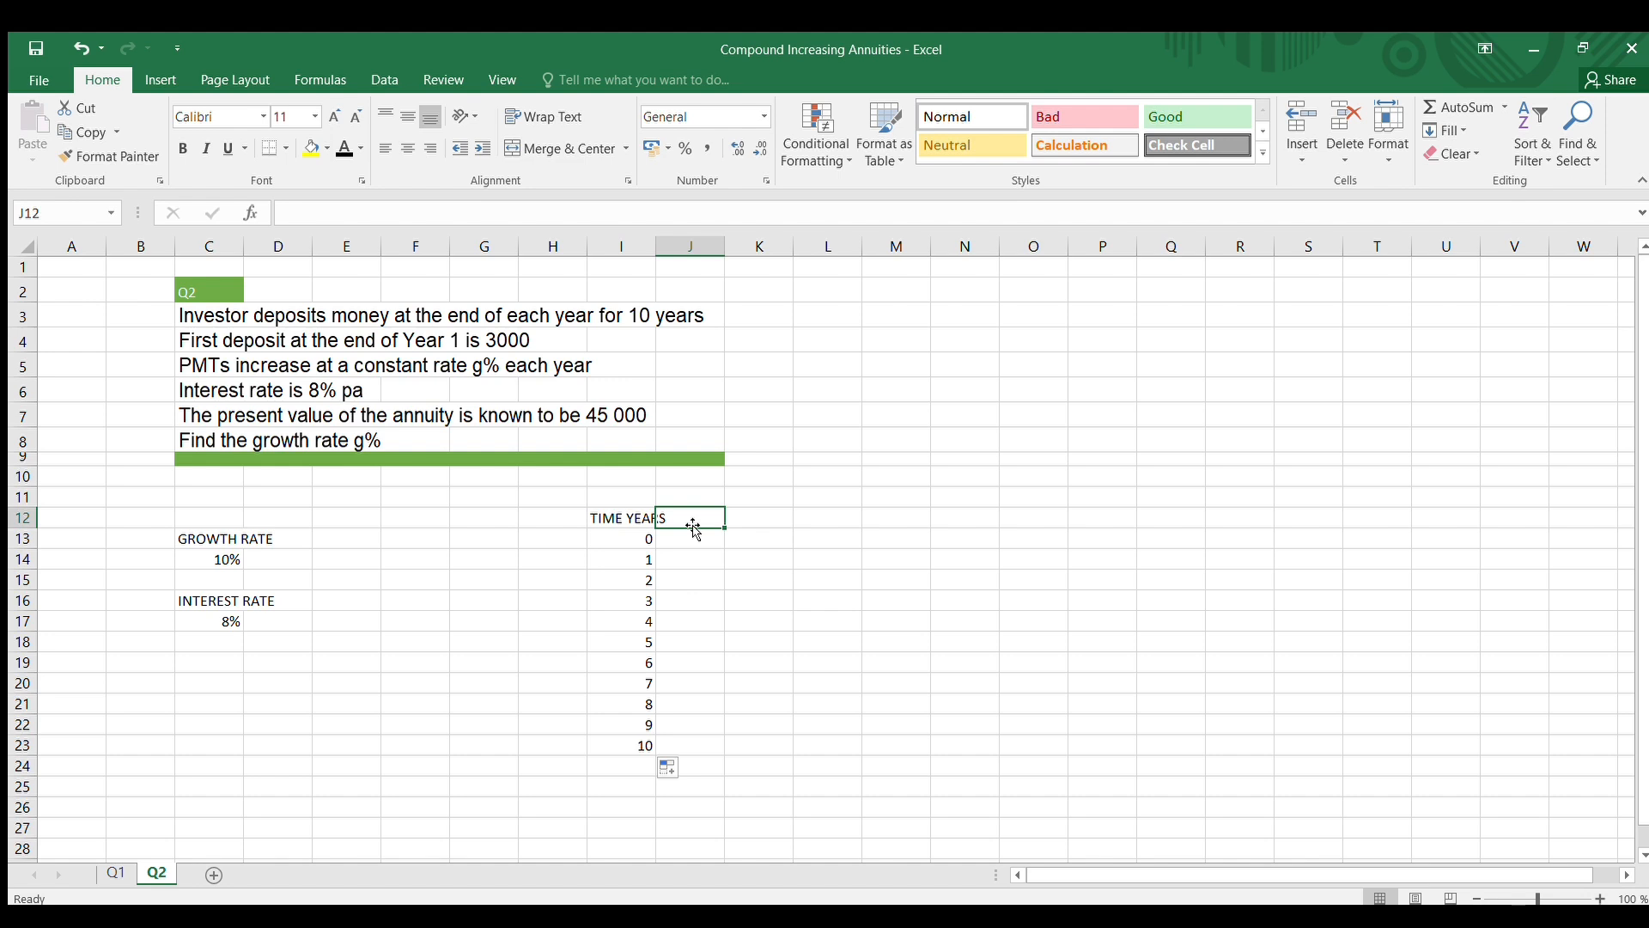
text(PMT)
click(854, 663)
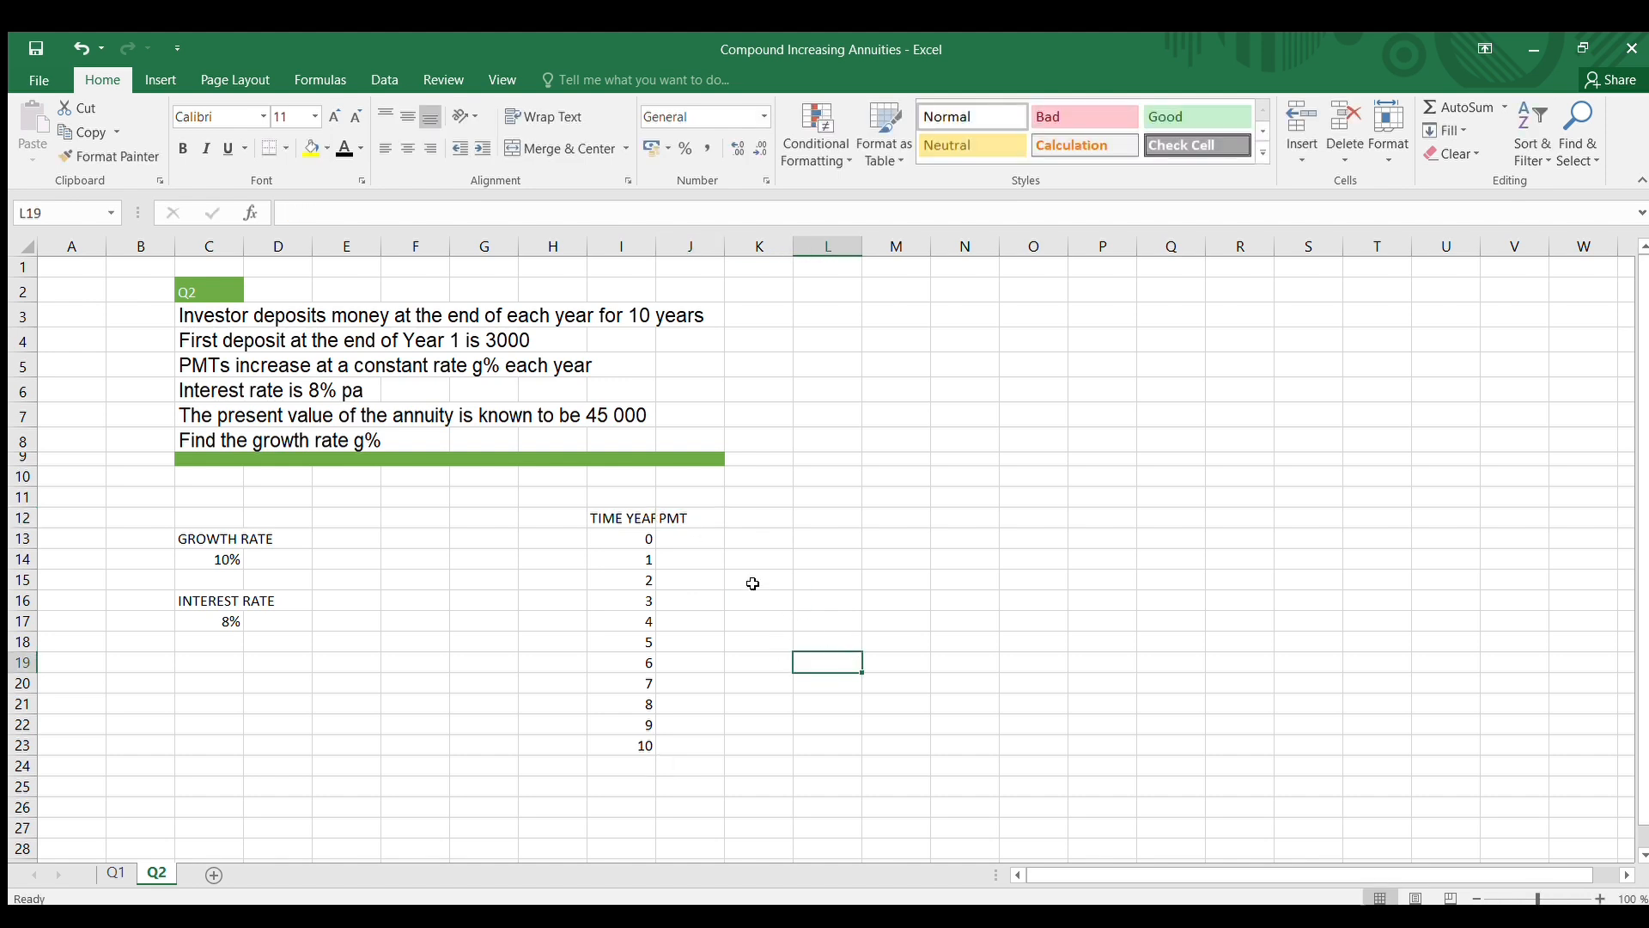
drag(649, 241, 683, 242)
Enter the payments 0 for year 0 in cell J13 and 3000 for year 1 in J14
click(735, 538)
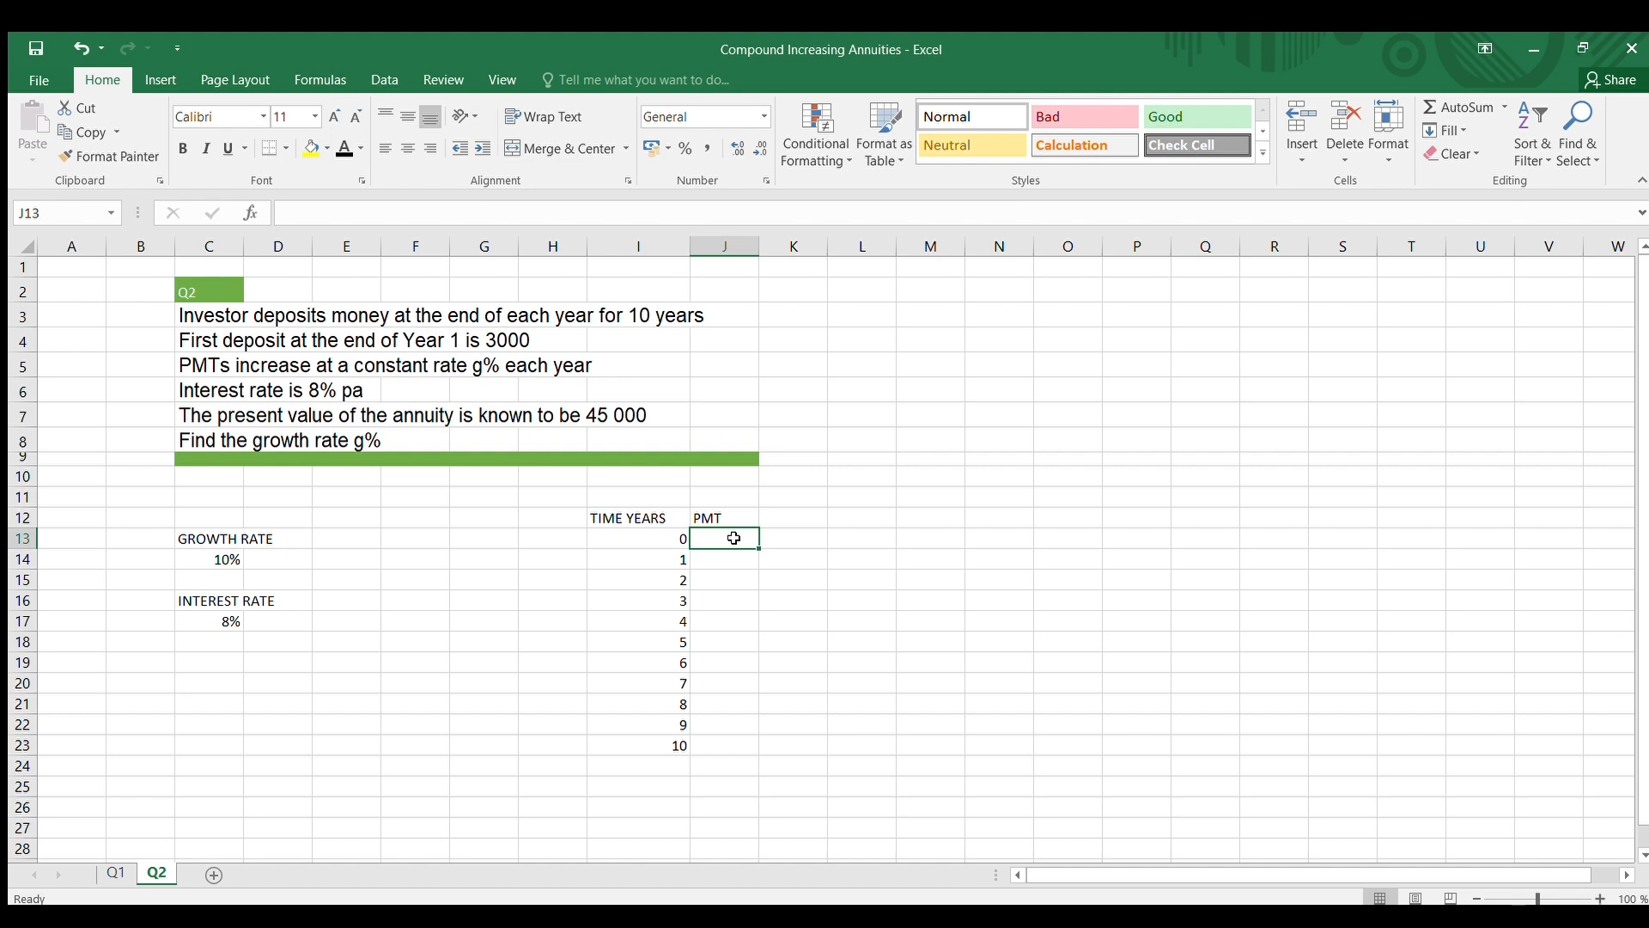
text(0)
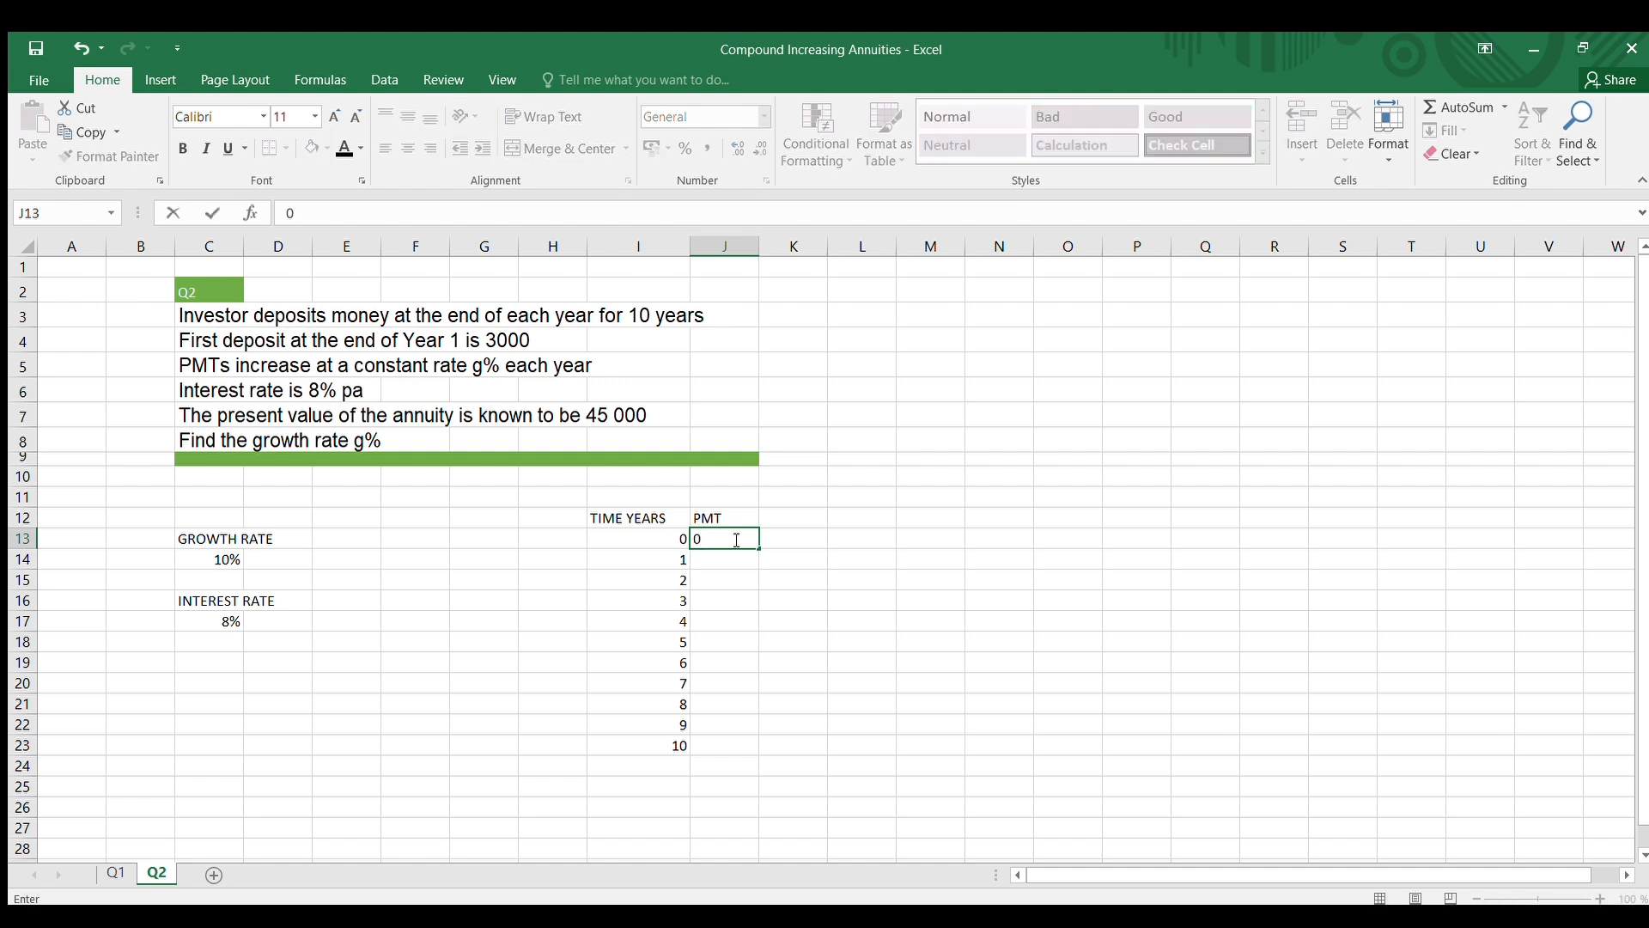
click(833, 624)
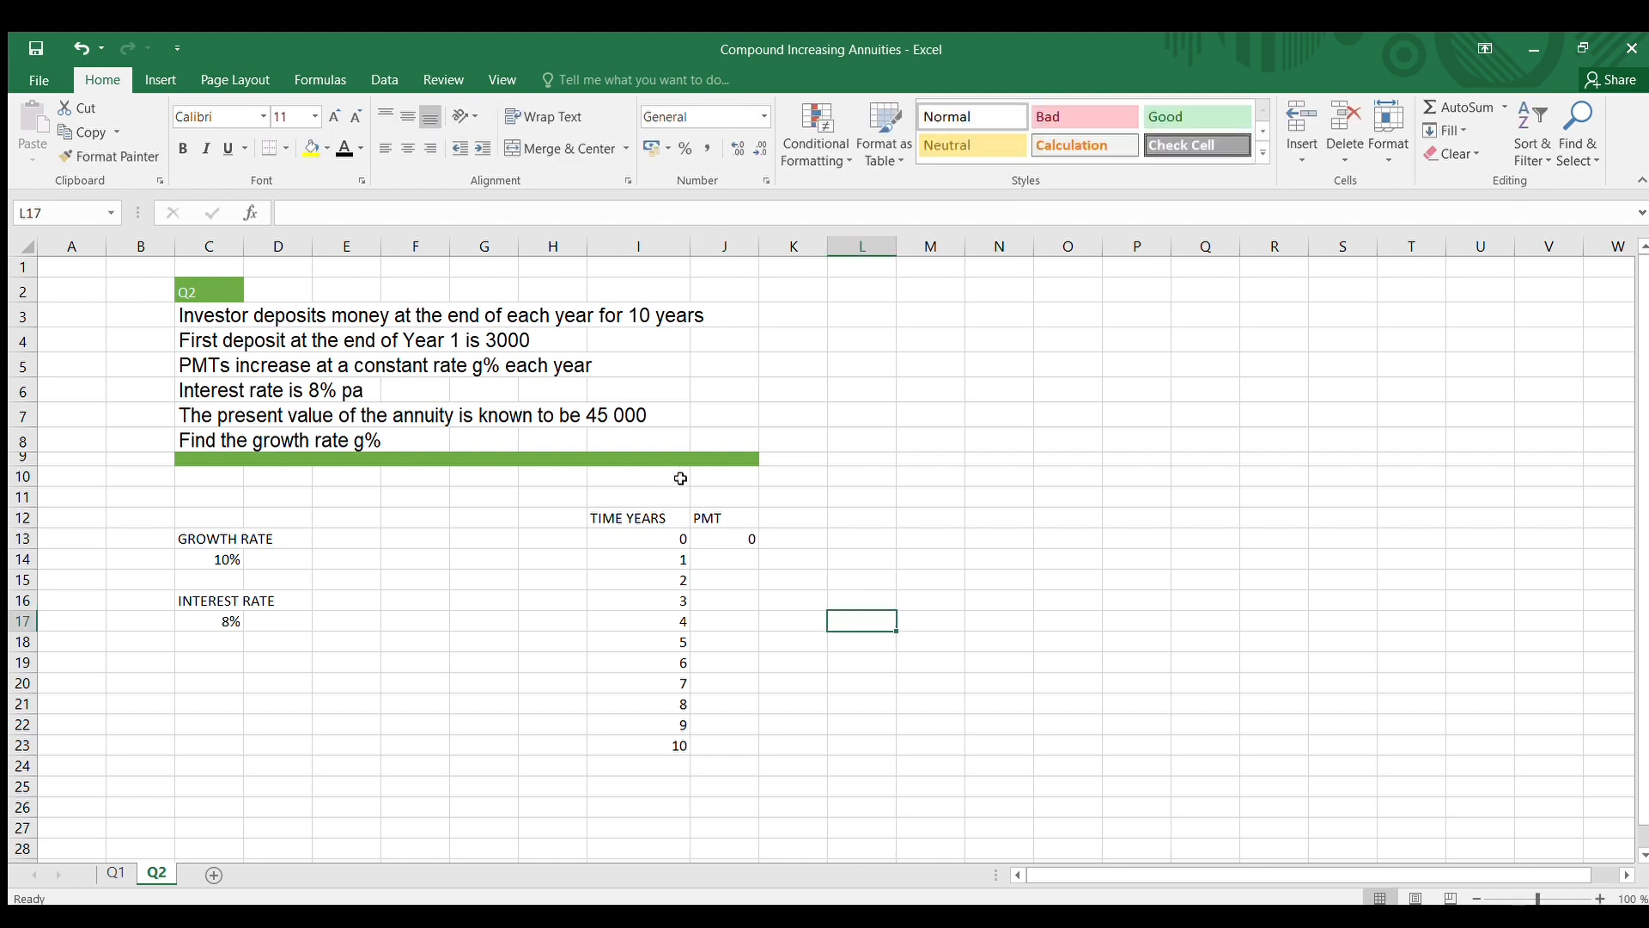
click(720, 557)
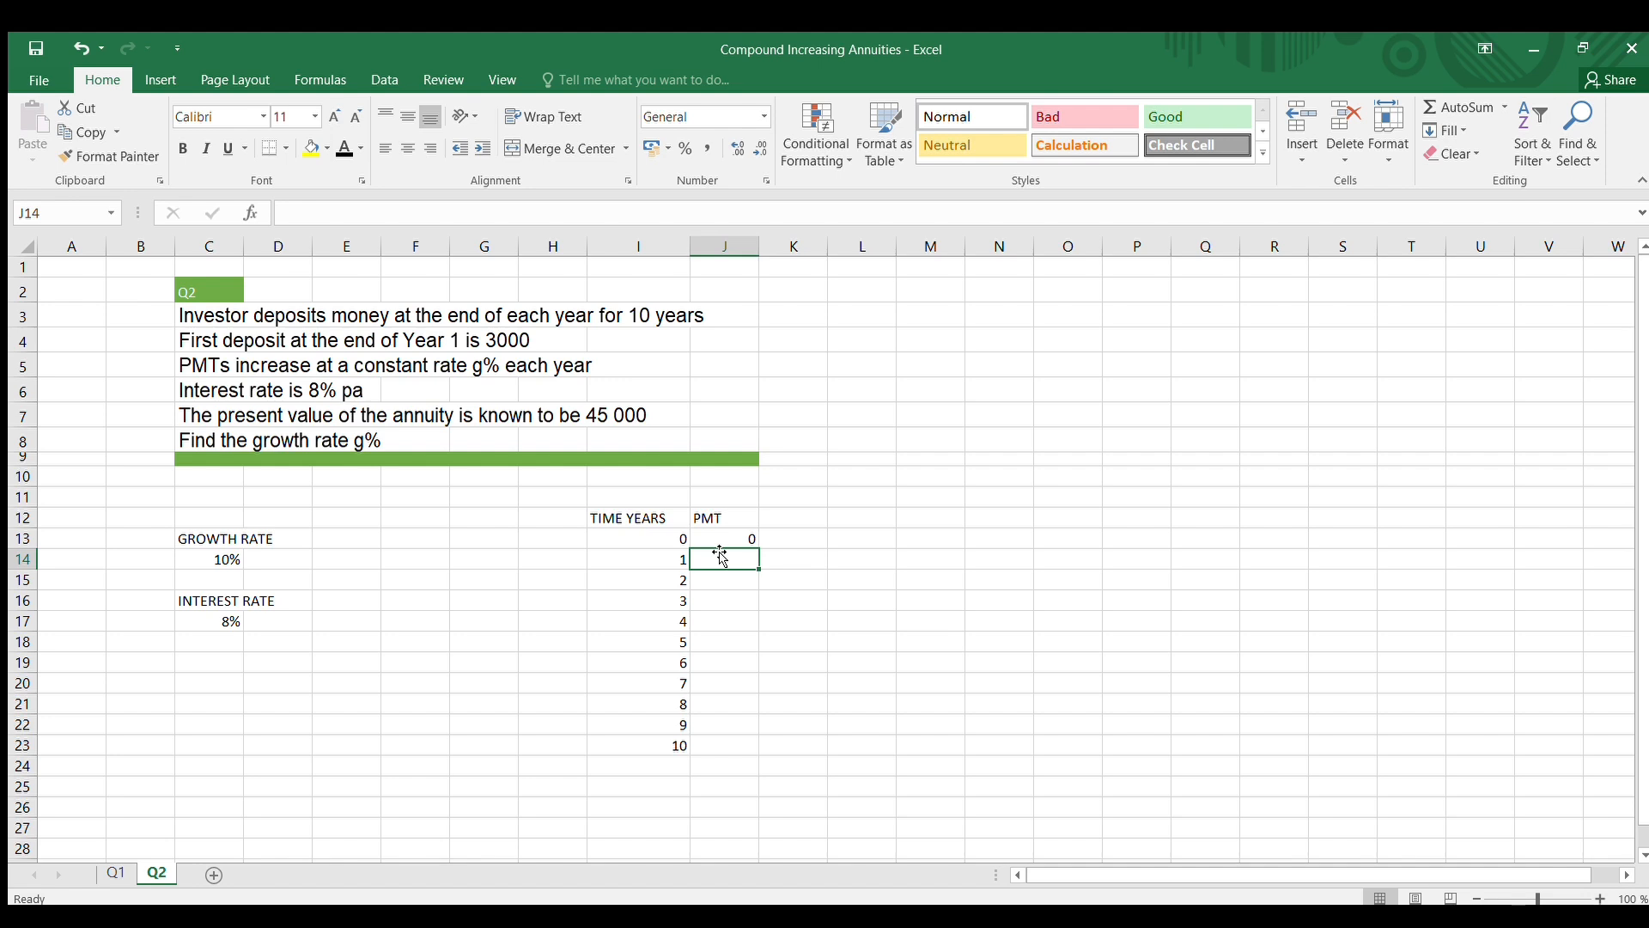
text(3000)
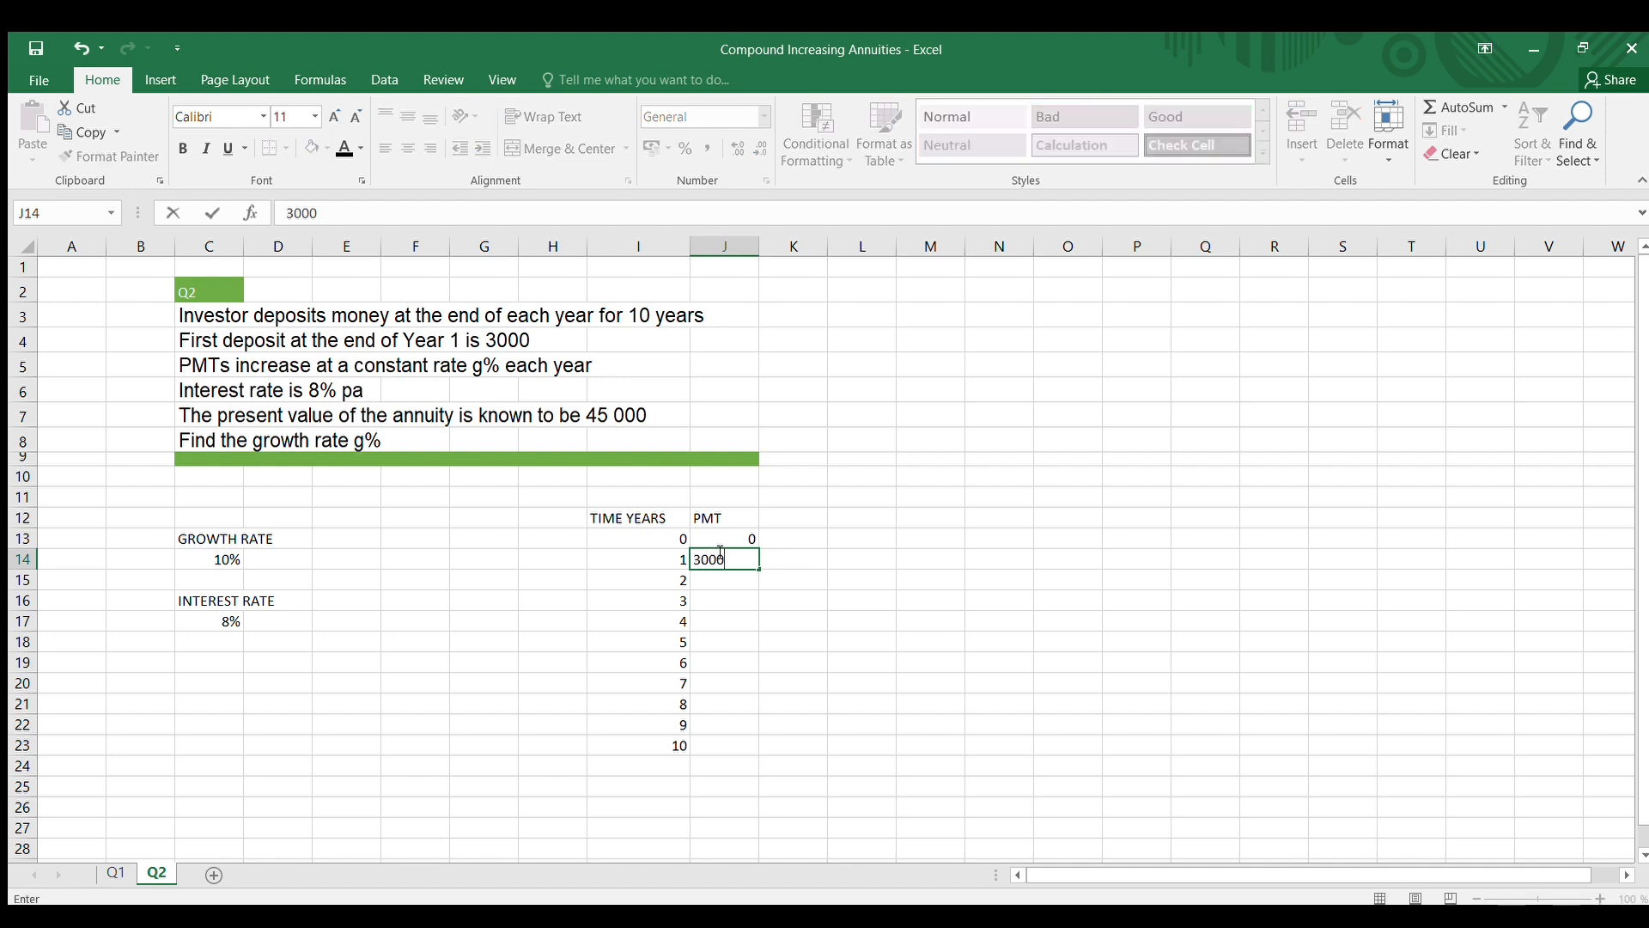
click(915, 739)
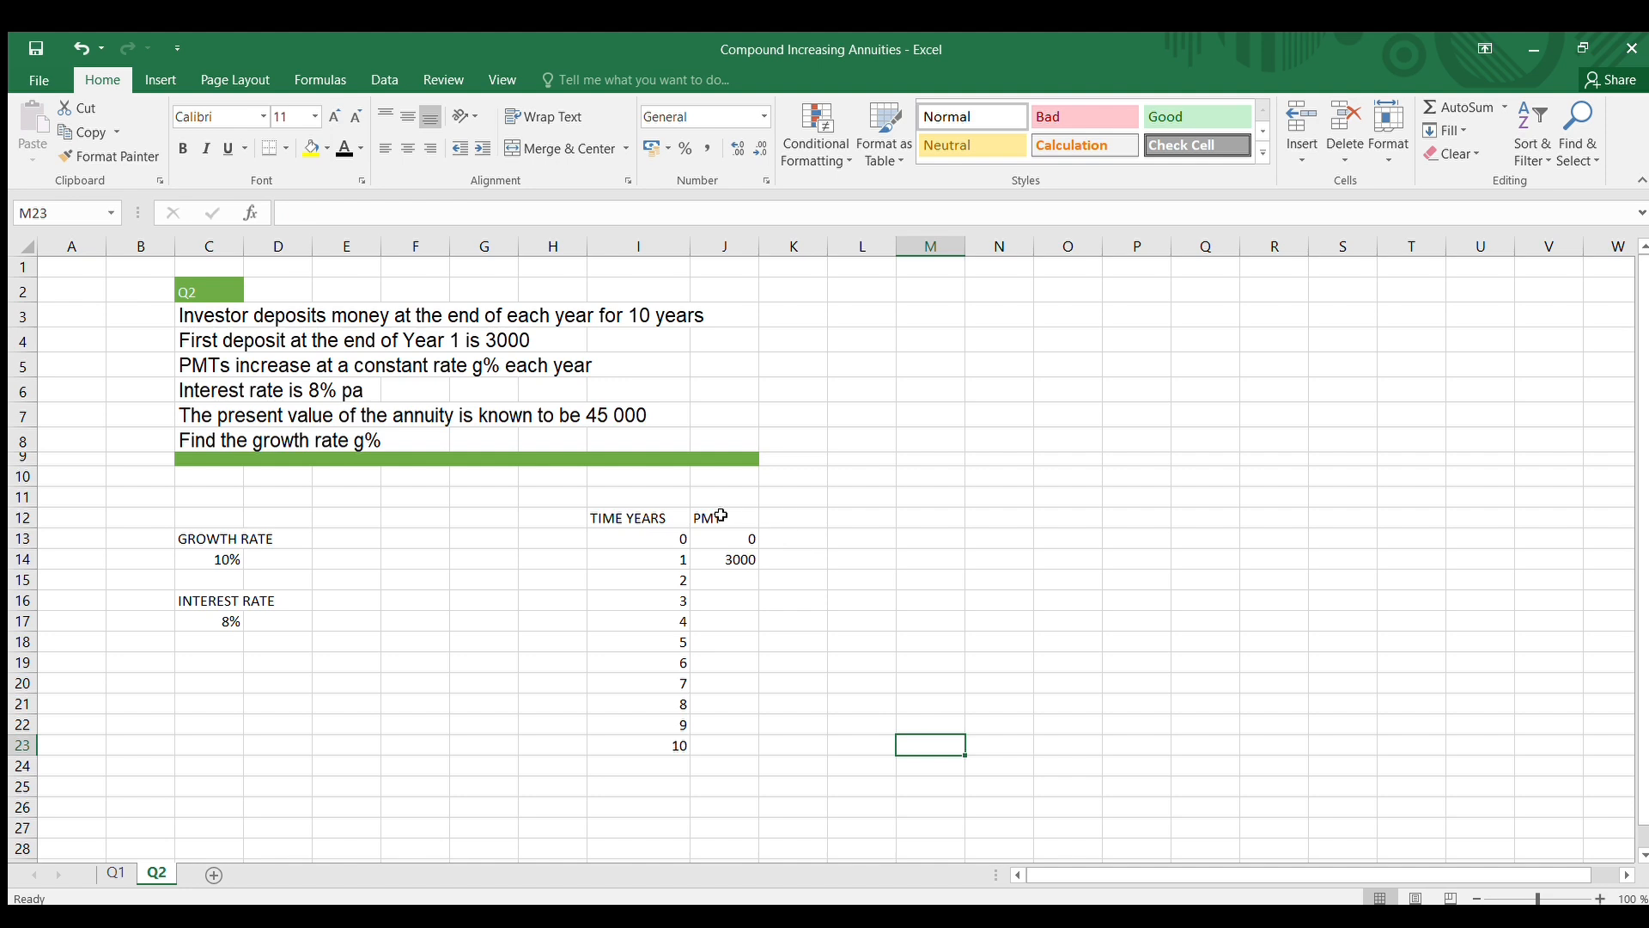
Enter the column heading COMPOUND INCR in cell K12 and widen column K
click(803, 522)
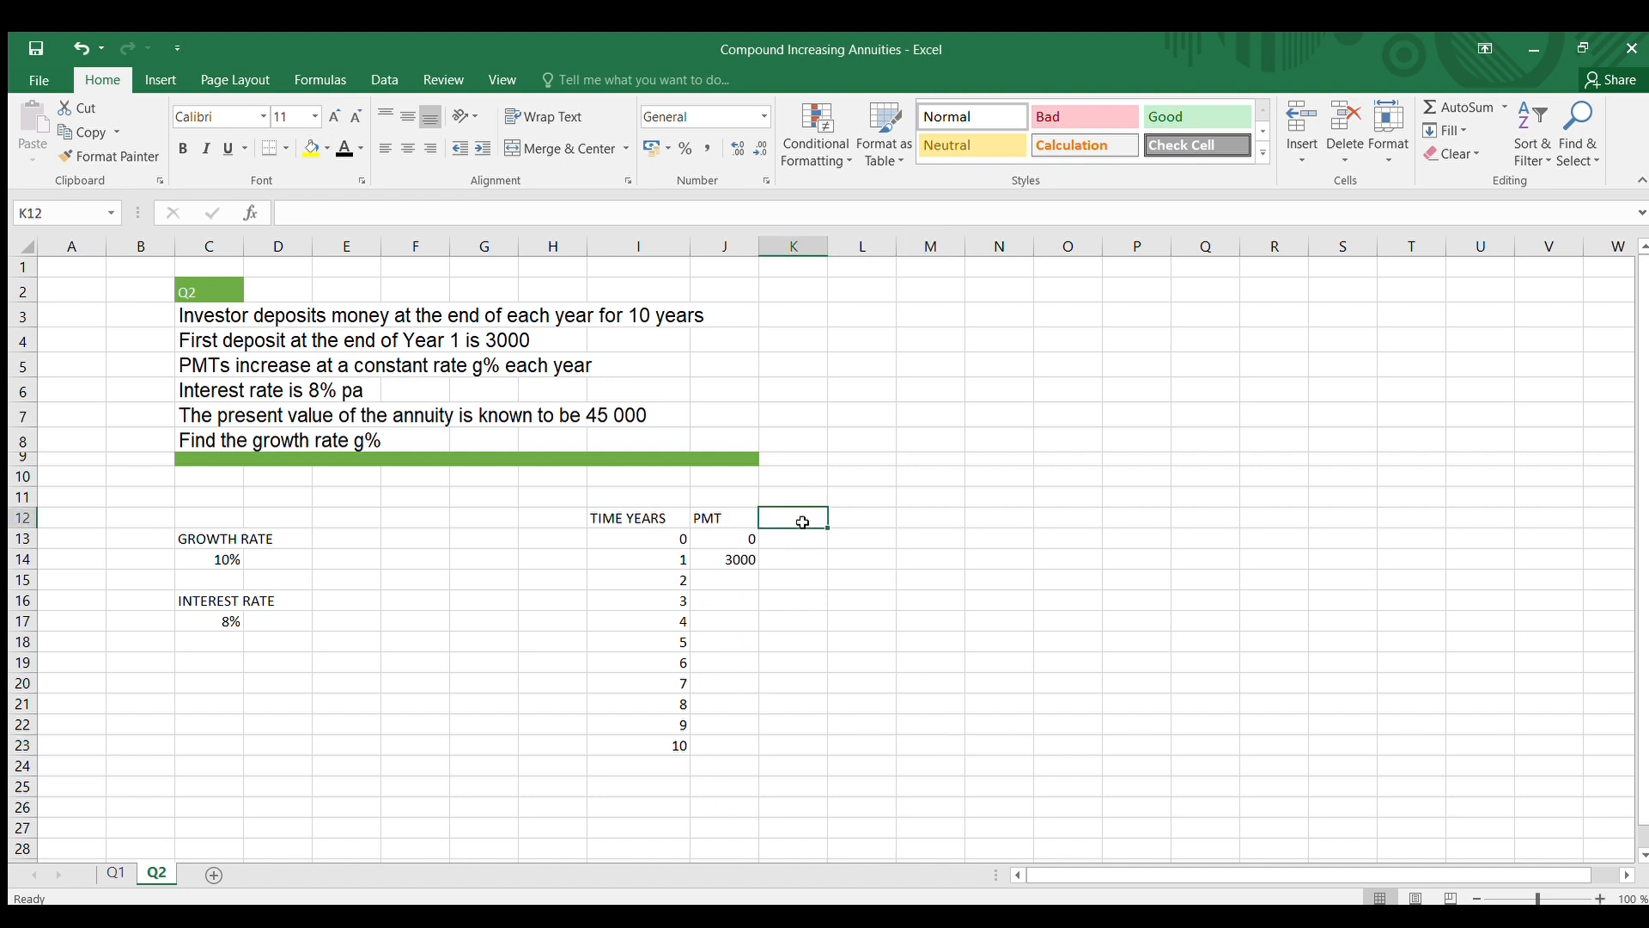
text(COUNT)
key(BackSpace)
key(BackSpace)
key(BackSpace)
text(M)
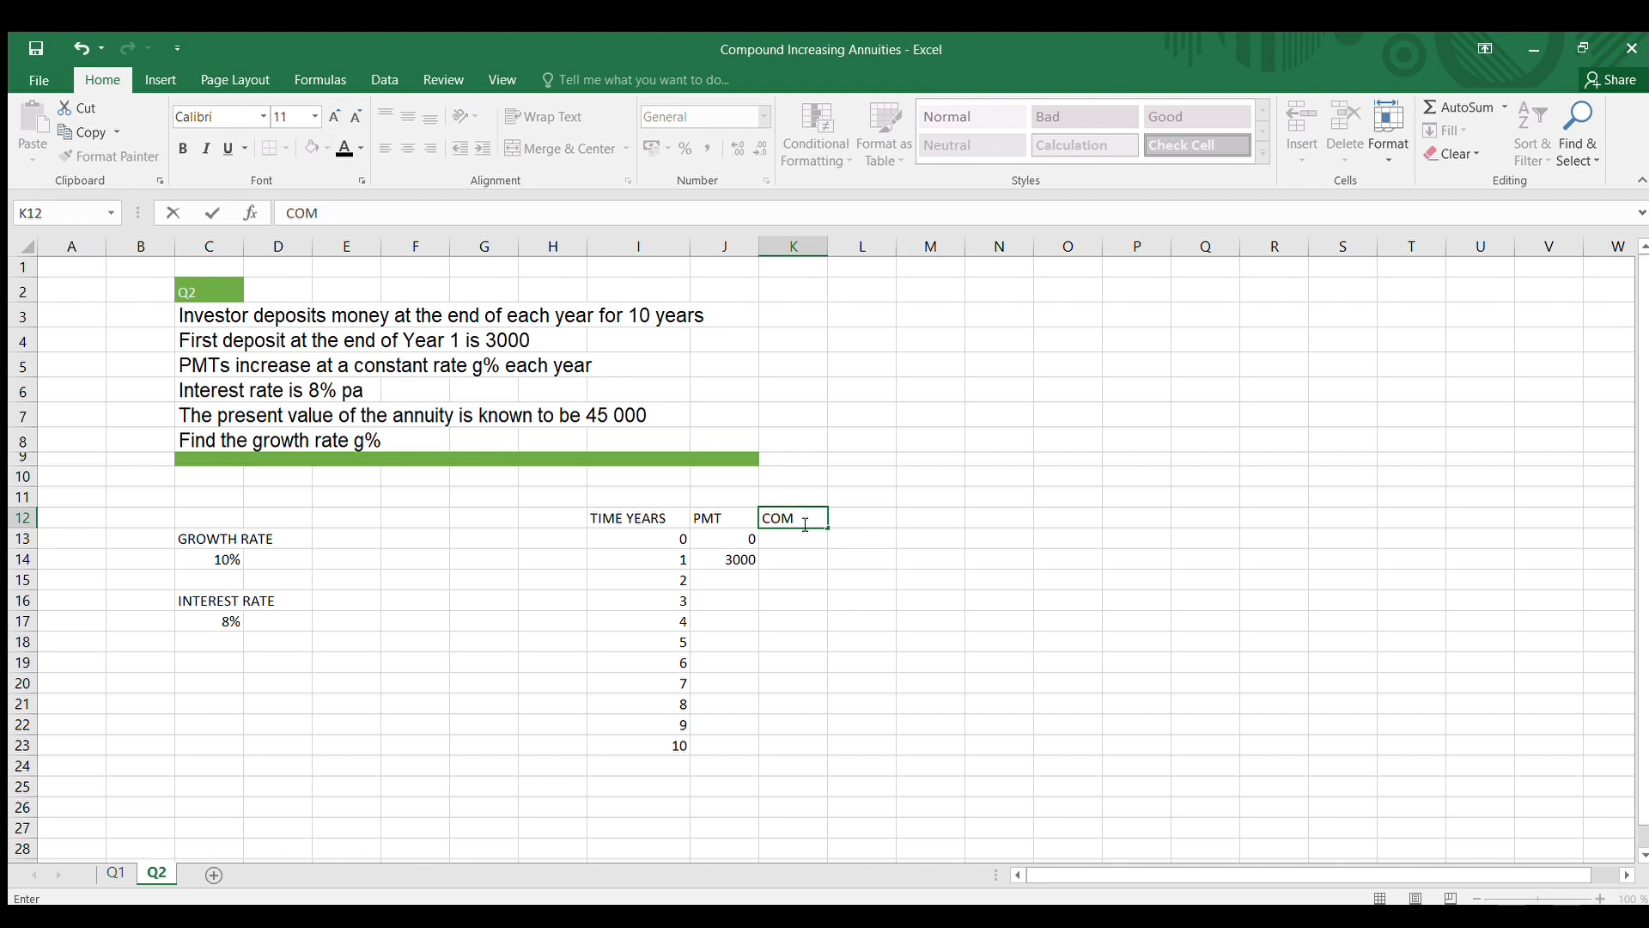
text(POUND INCR)
click(840, 615)
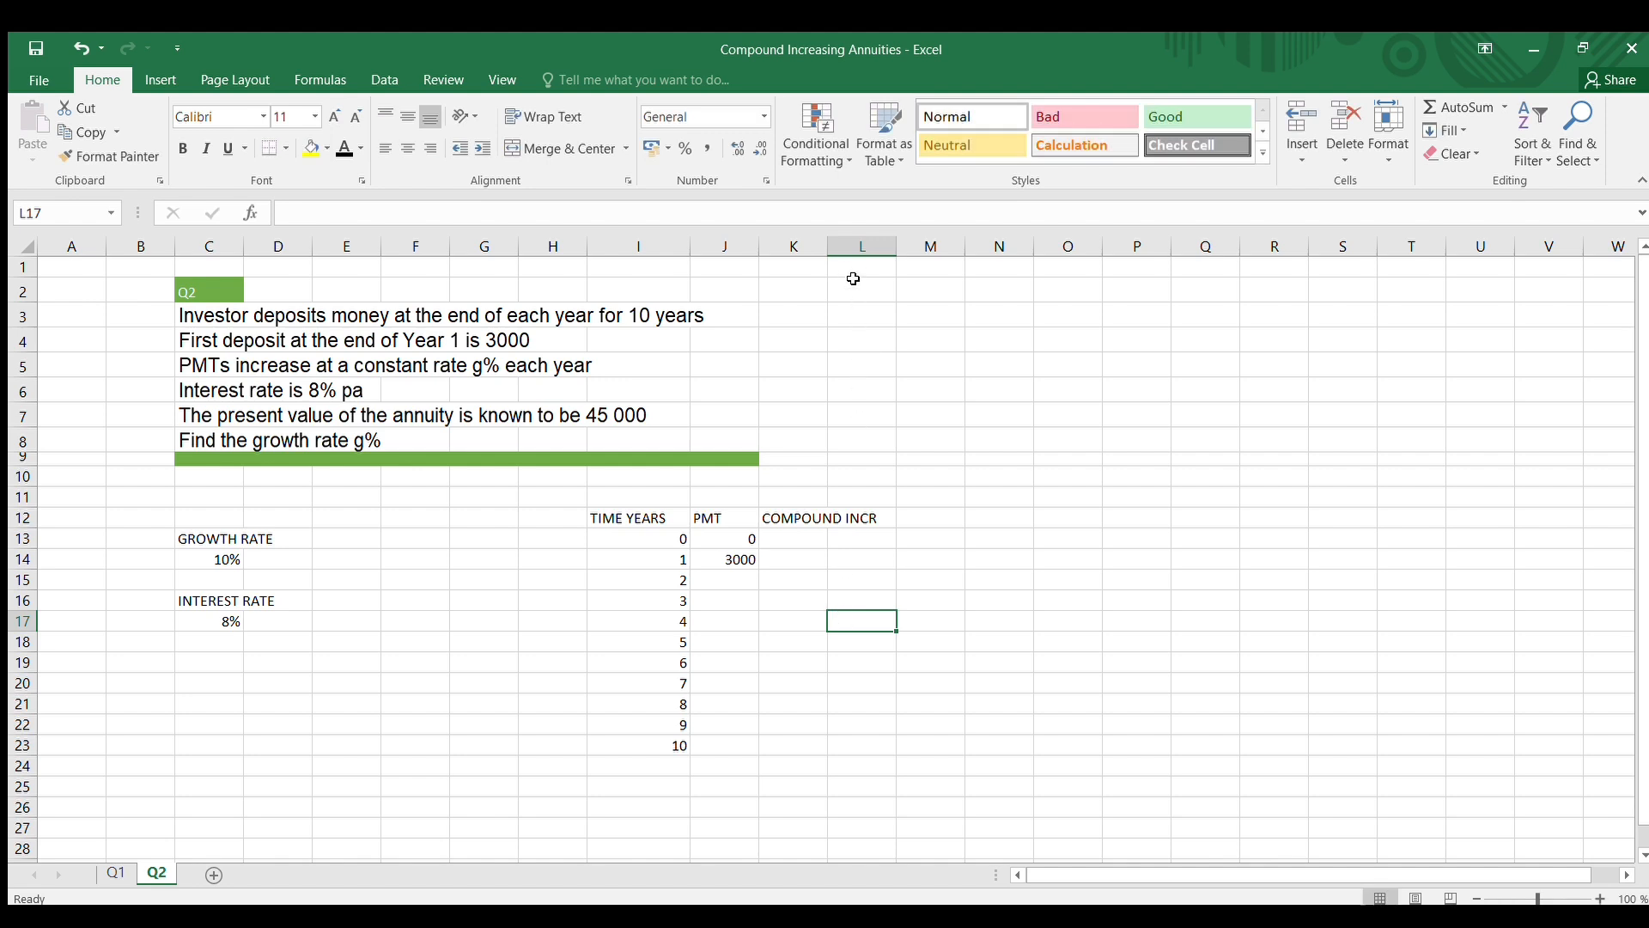
drag(825, 248, 857, 248)
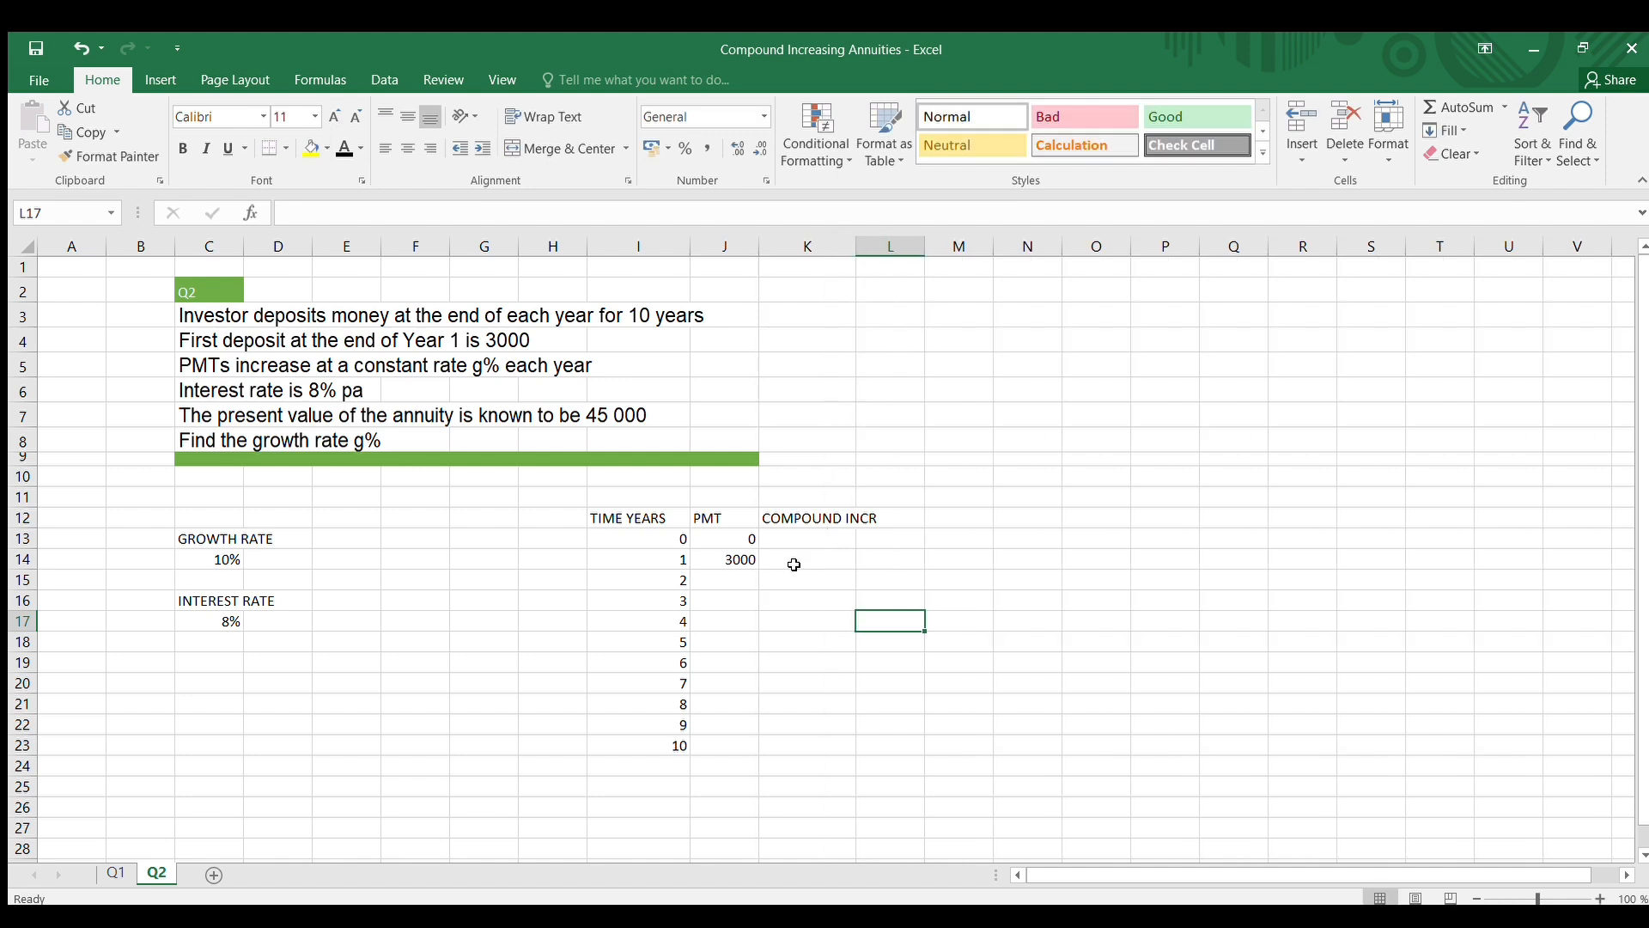
Enter the compound increase factor 1 for years 0 and 1 in cells K13 and K14
click(794, 563)
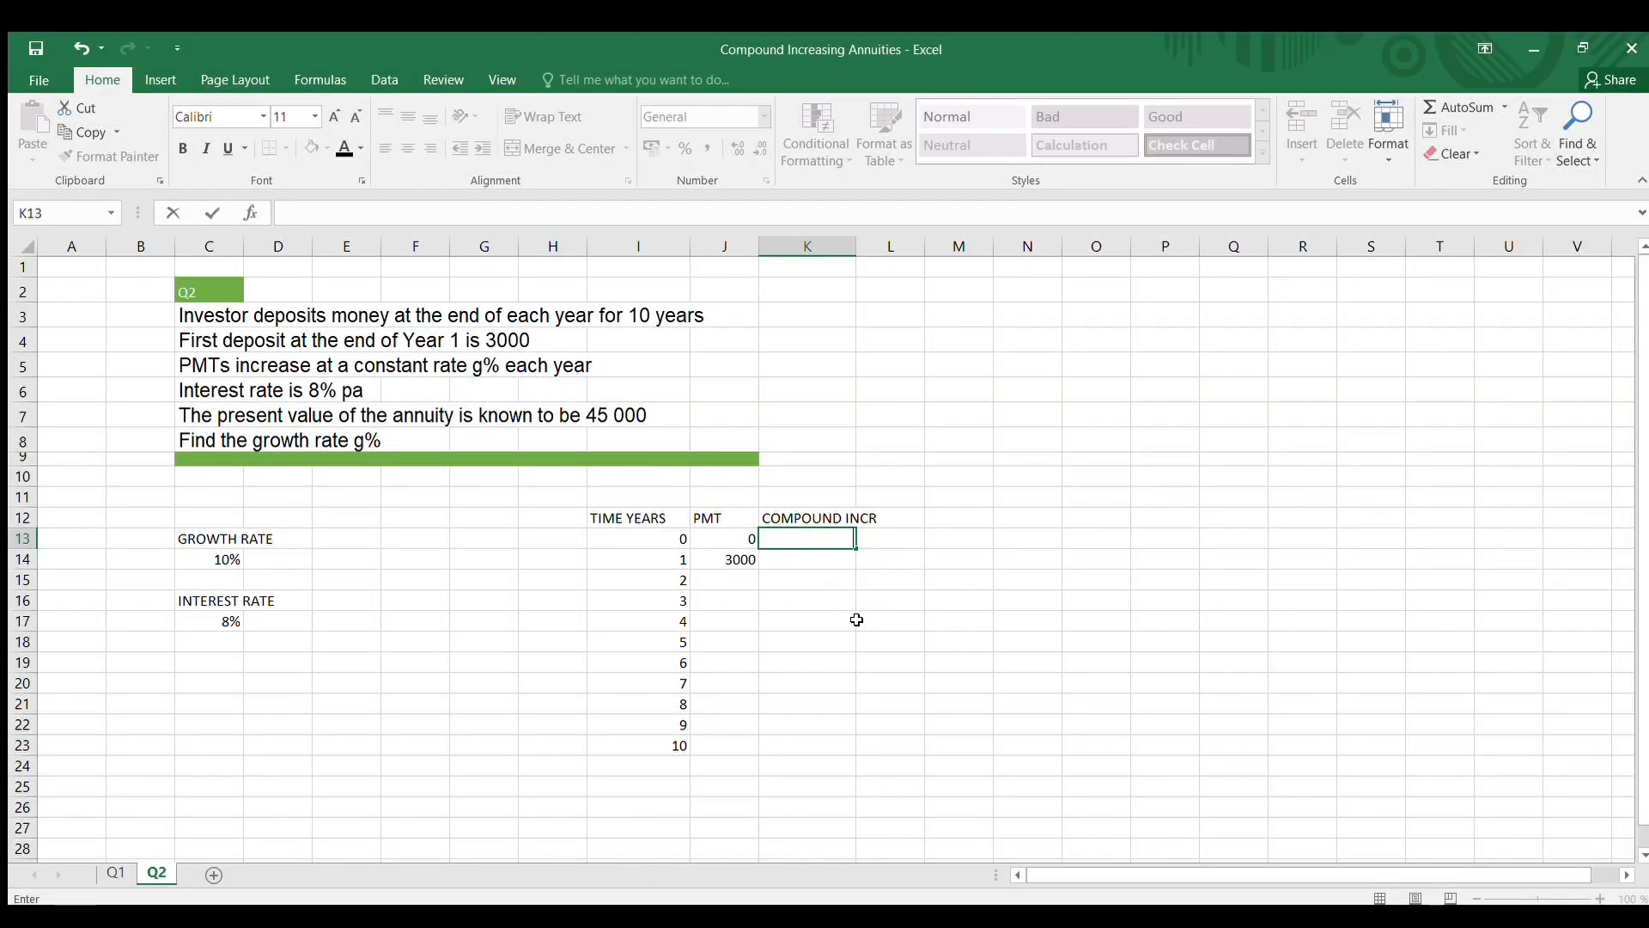
click(857, 619)
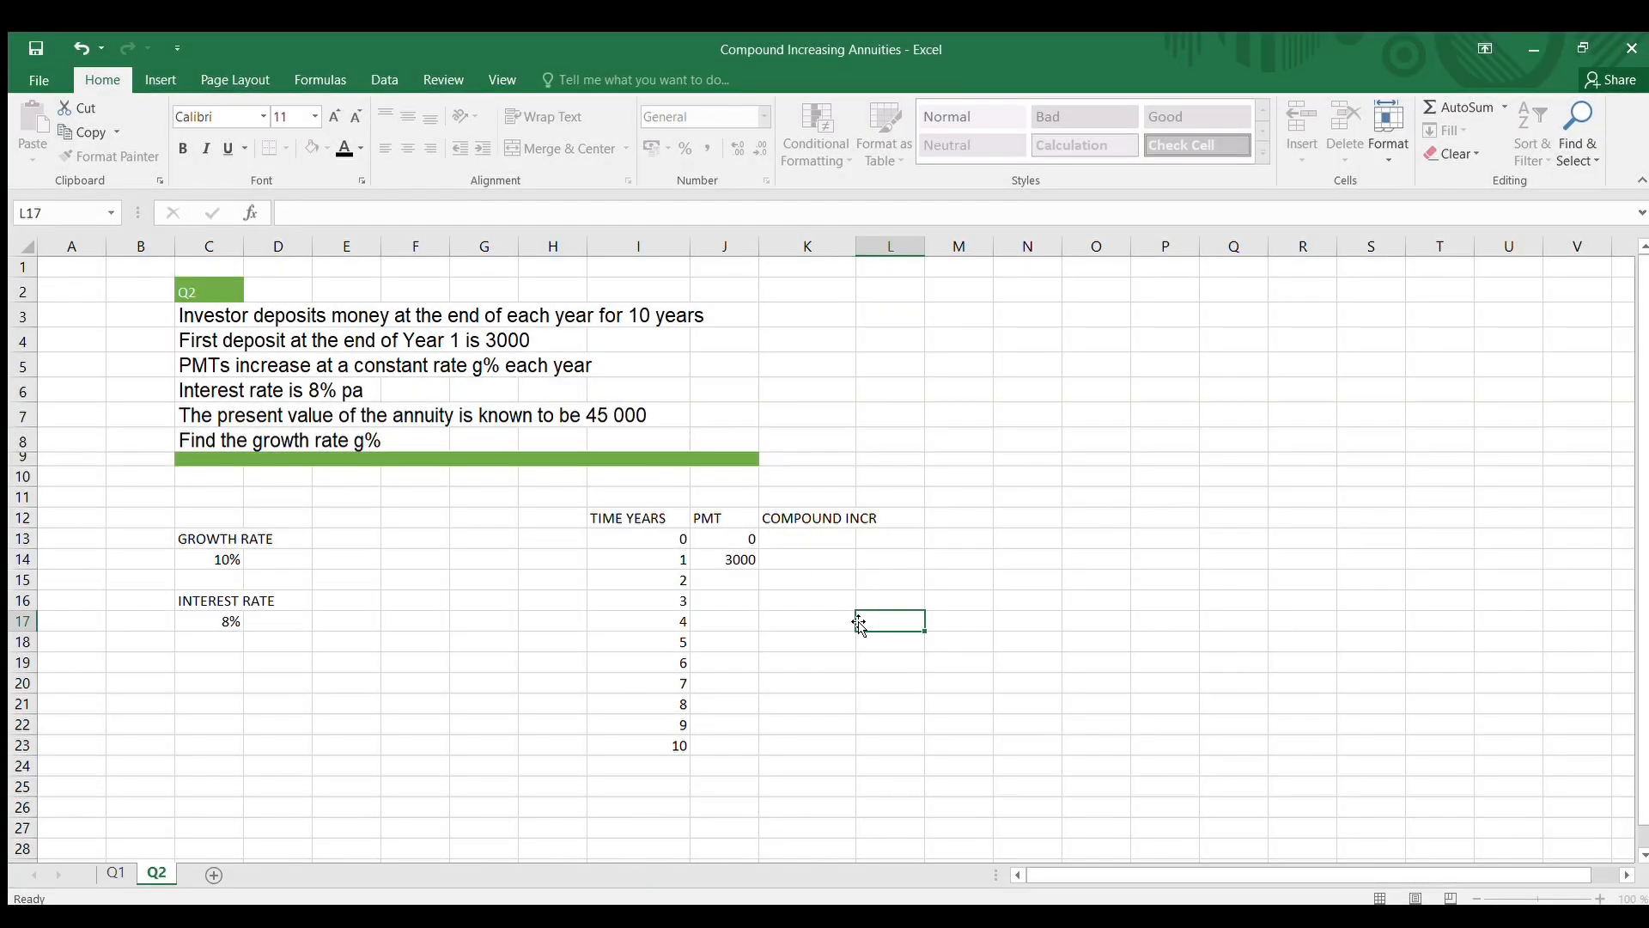
click(803, 536)
text(1)
key(Return)
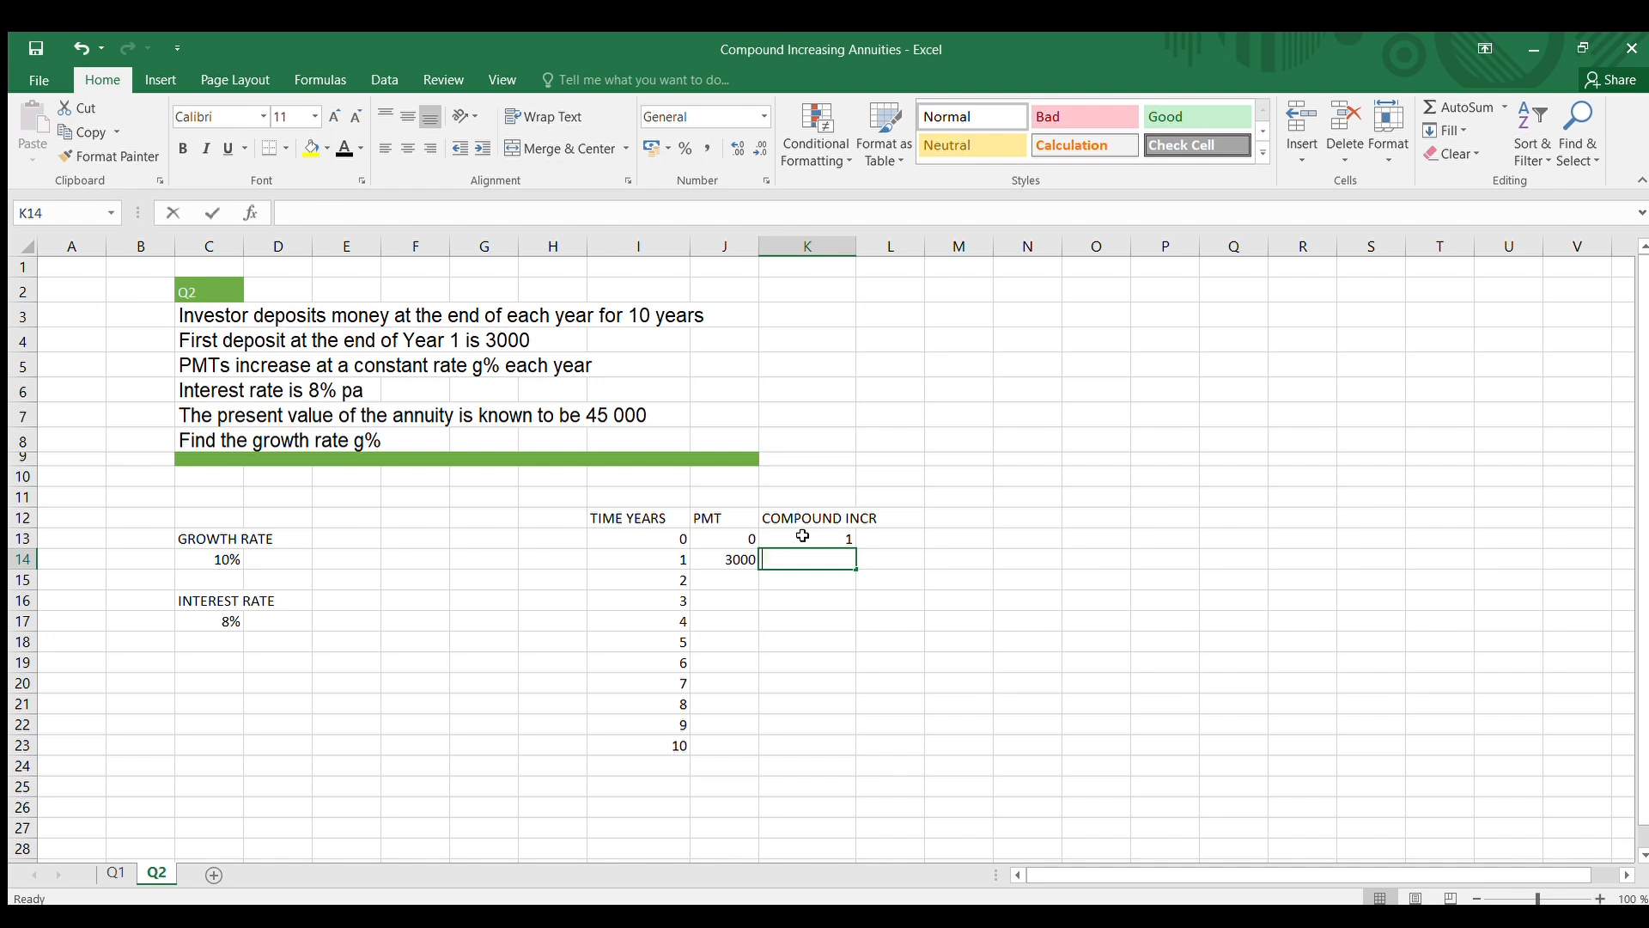
text(1)
click(789, 678)
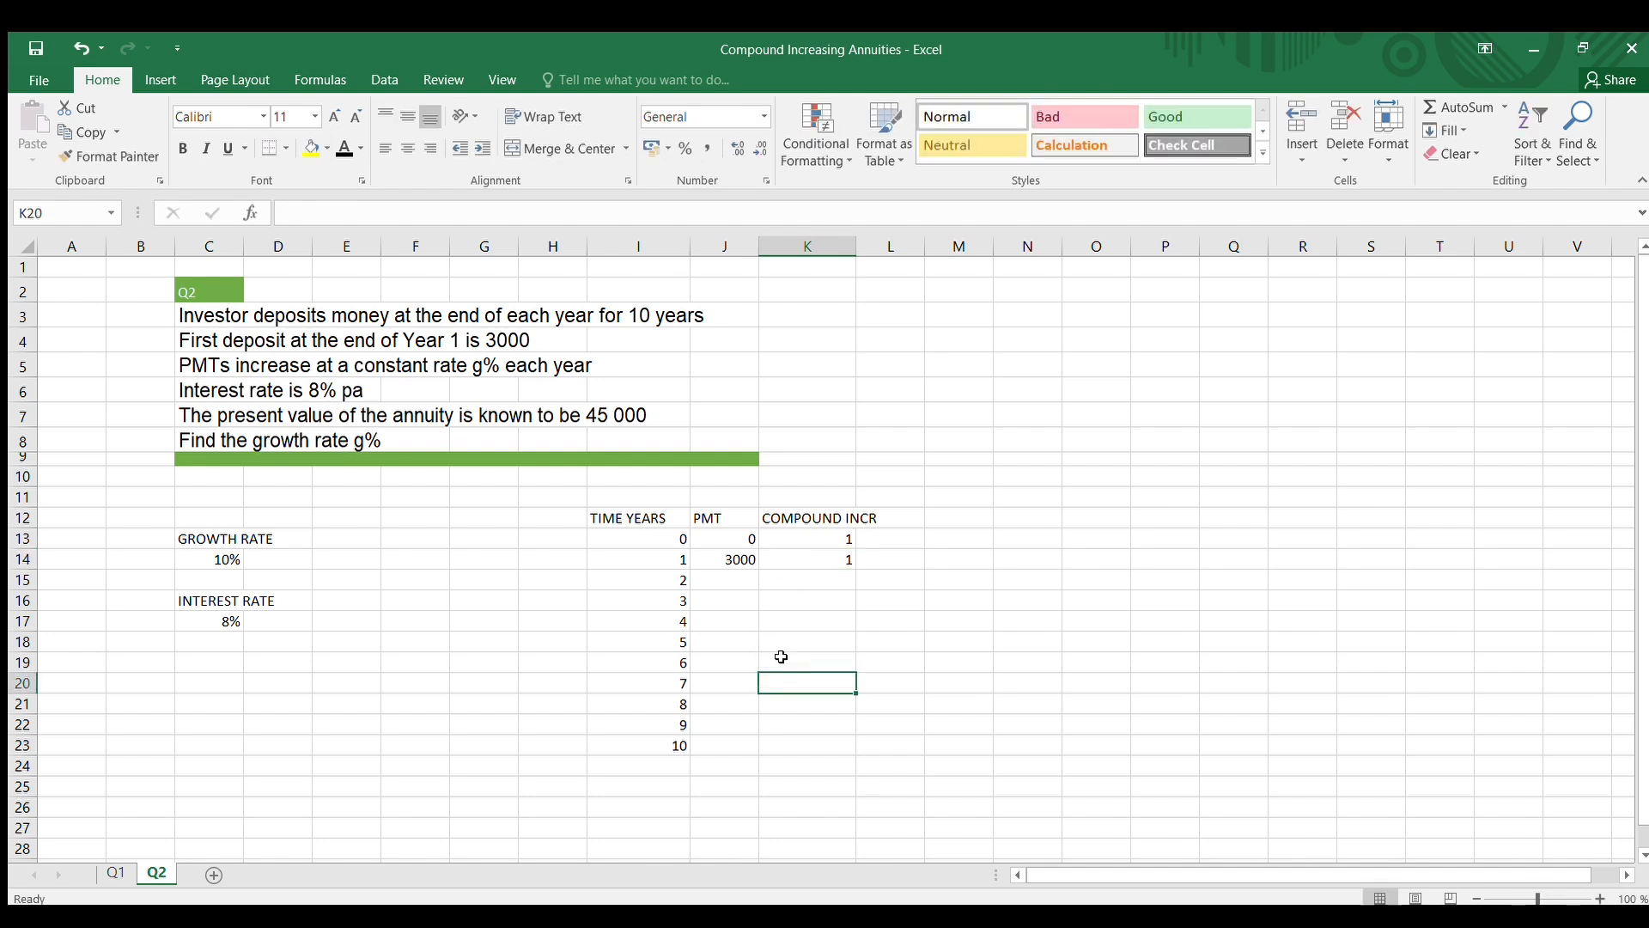
Enter the year 2 compound increase formula =(1+$C$14) in cell K15, with an absolute reference to the growth rate
click(727, 552)
click(731, 582)
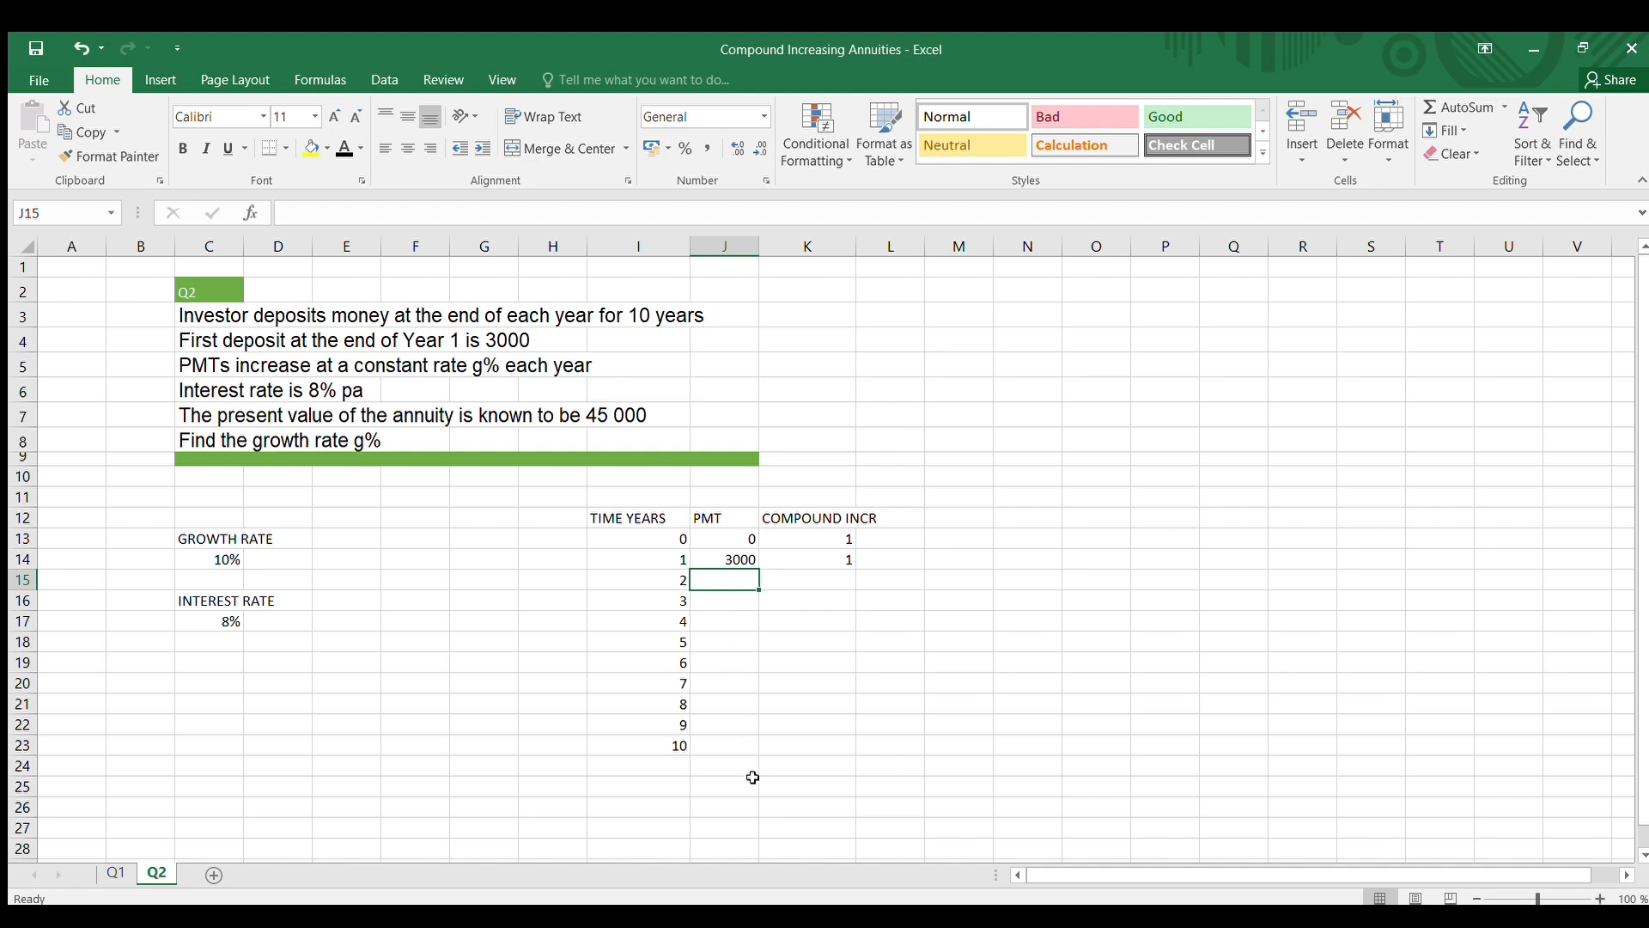
click(792, 577)
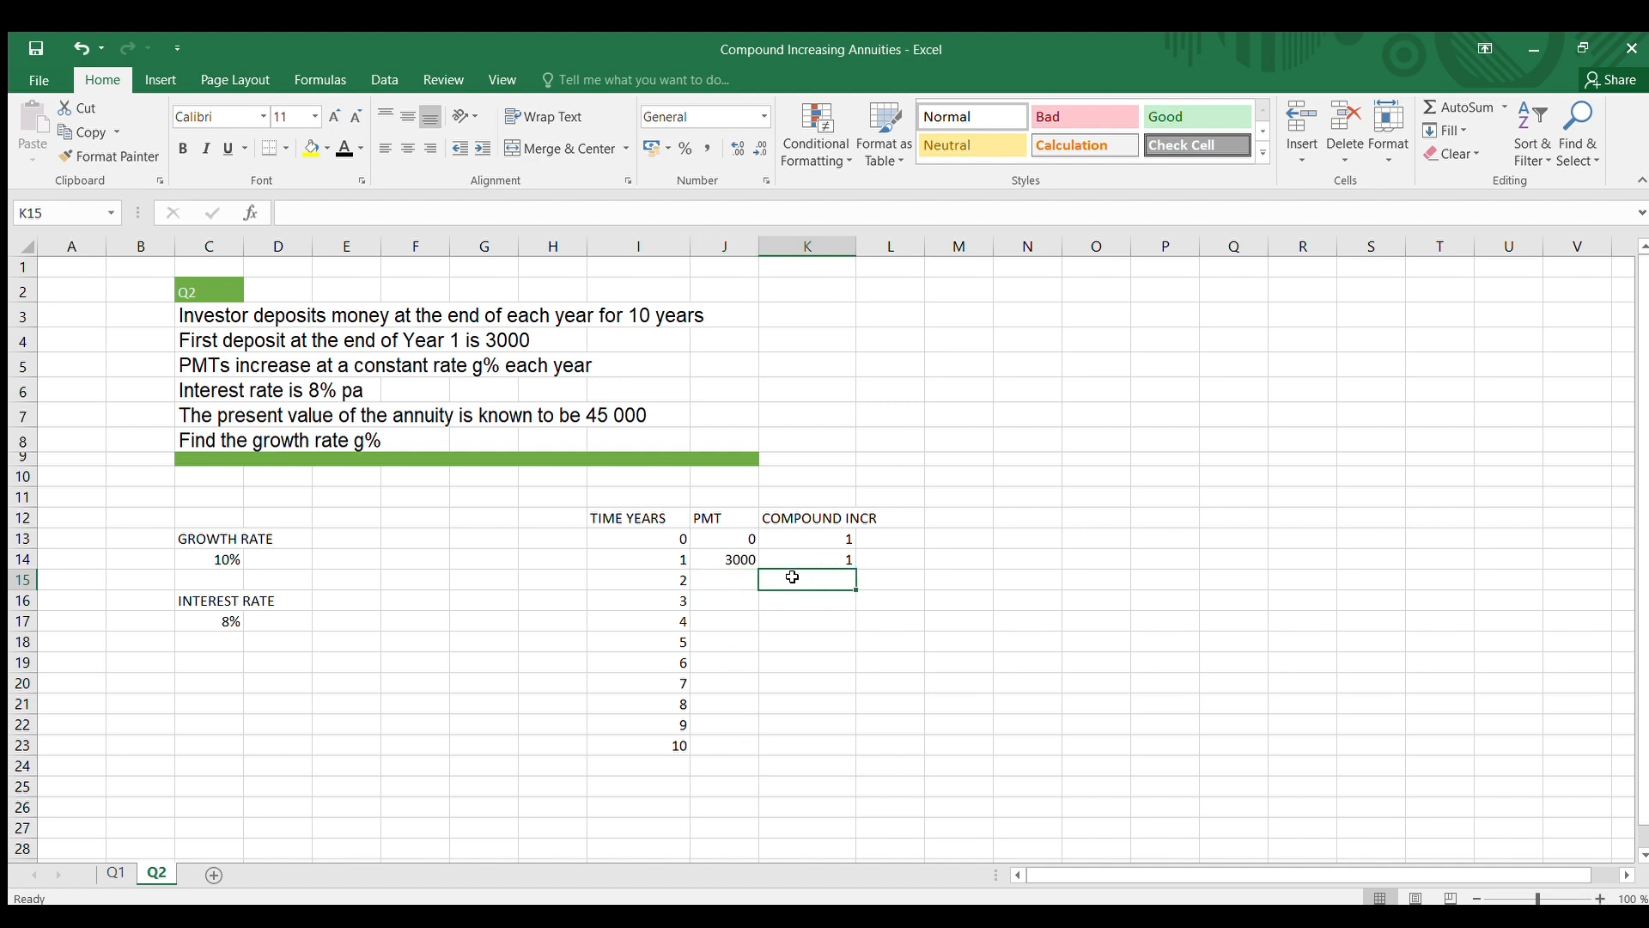
text(=(1+)
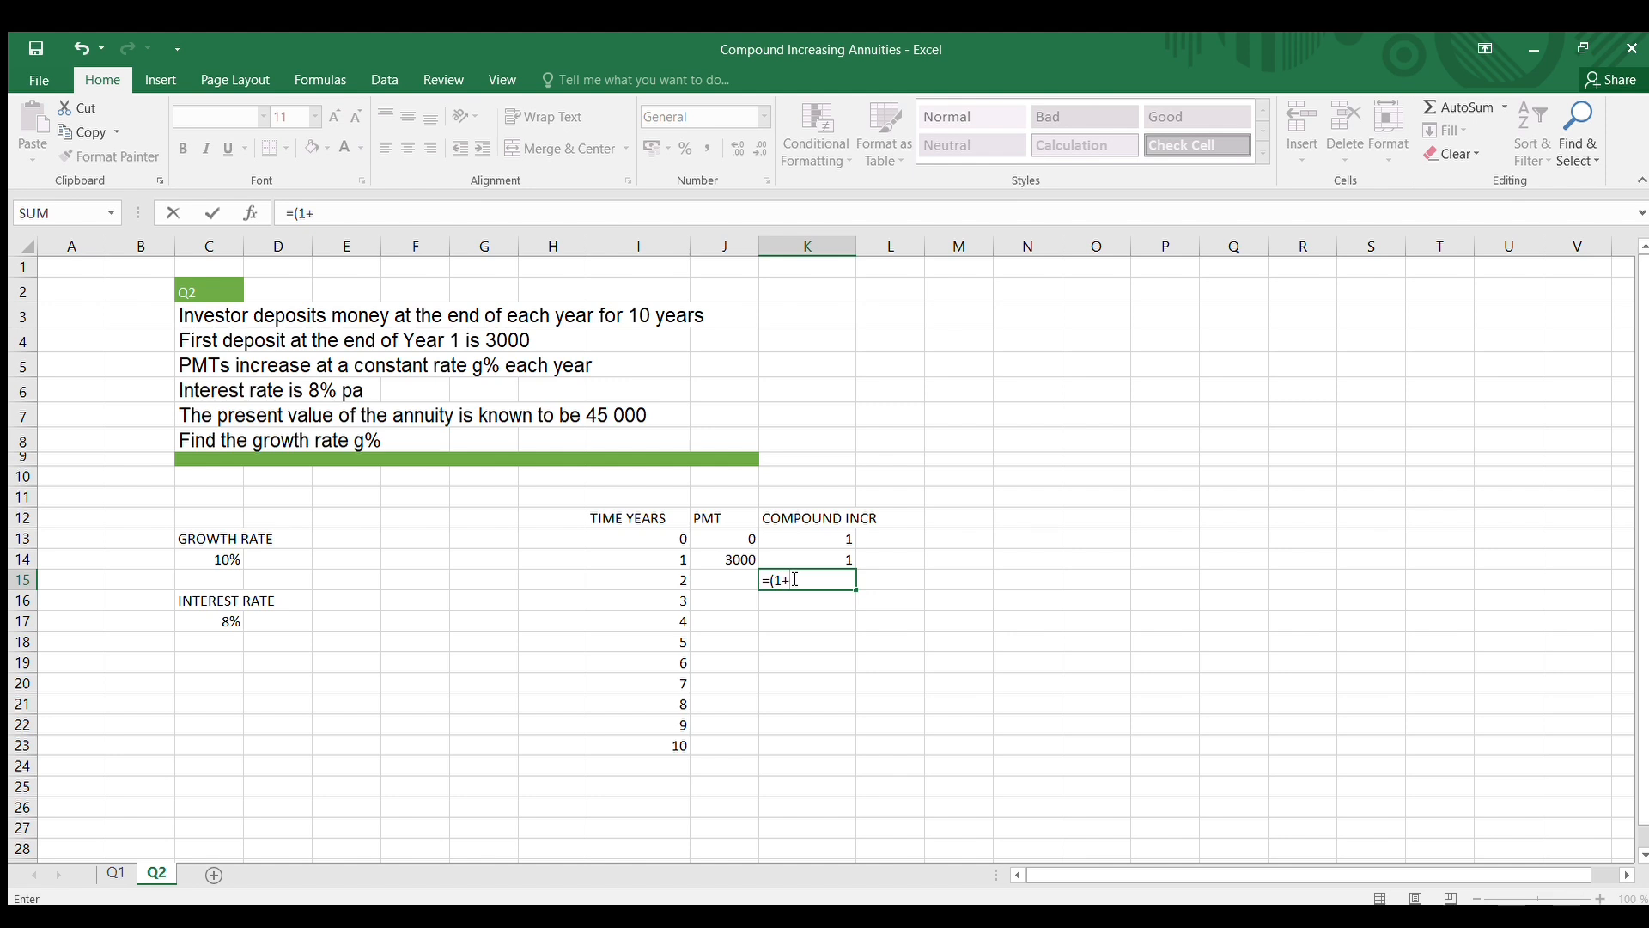
click(199, 559)
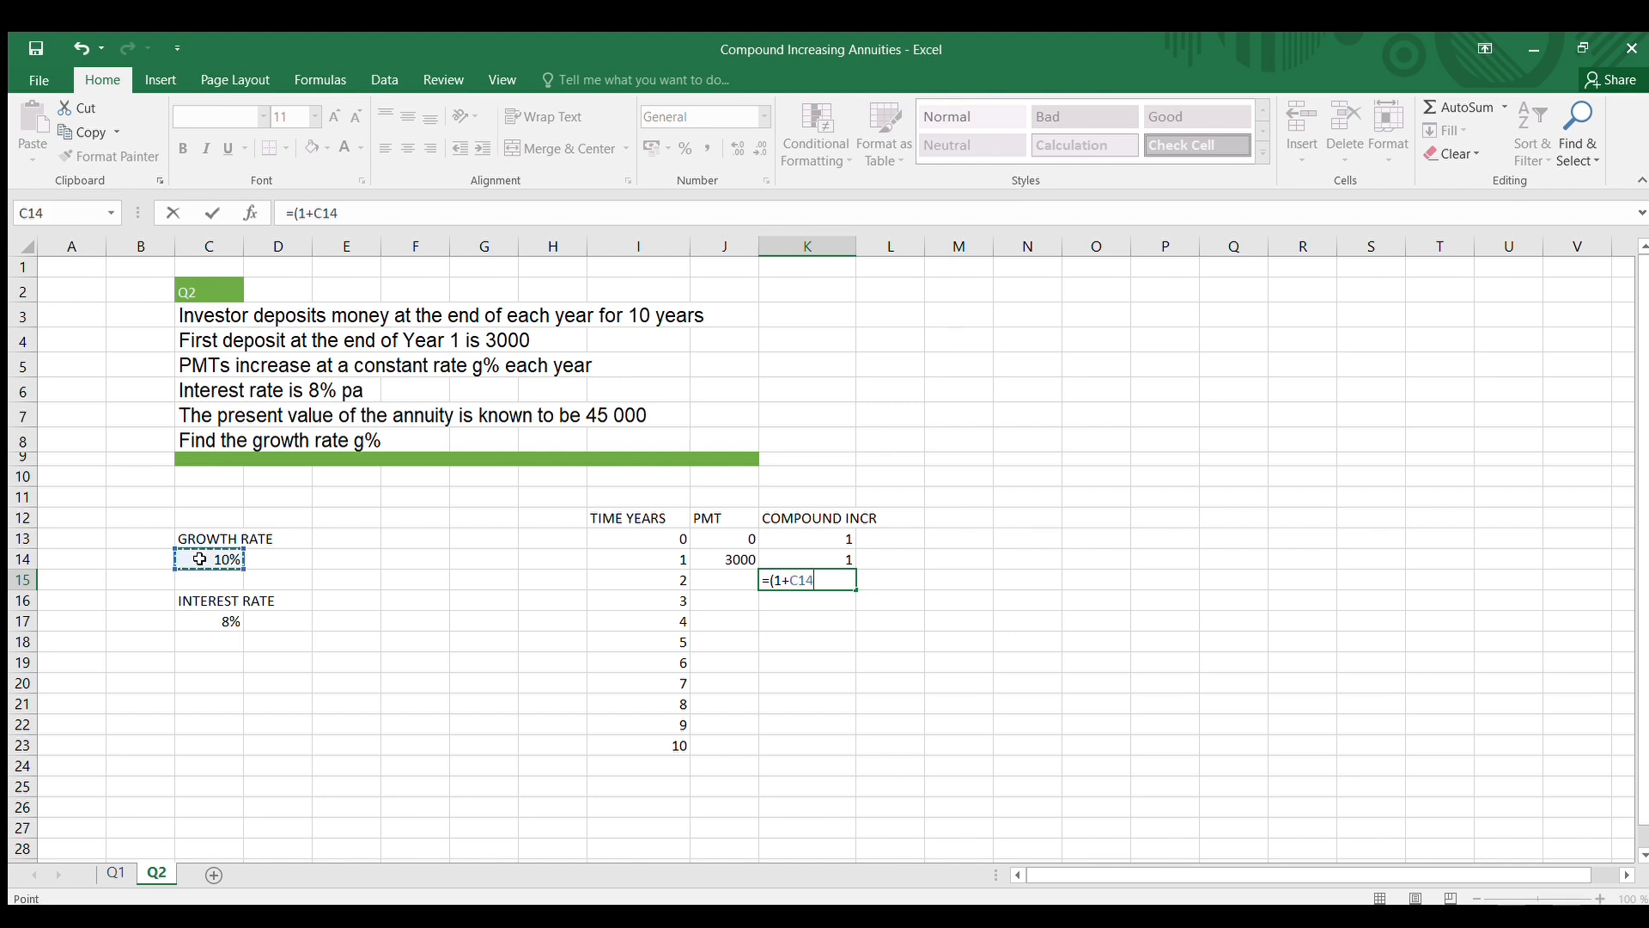
key(F4)
key(Return)
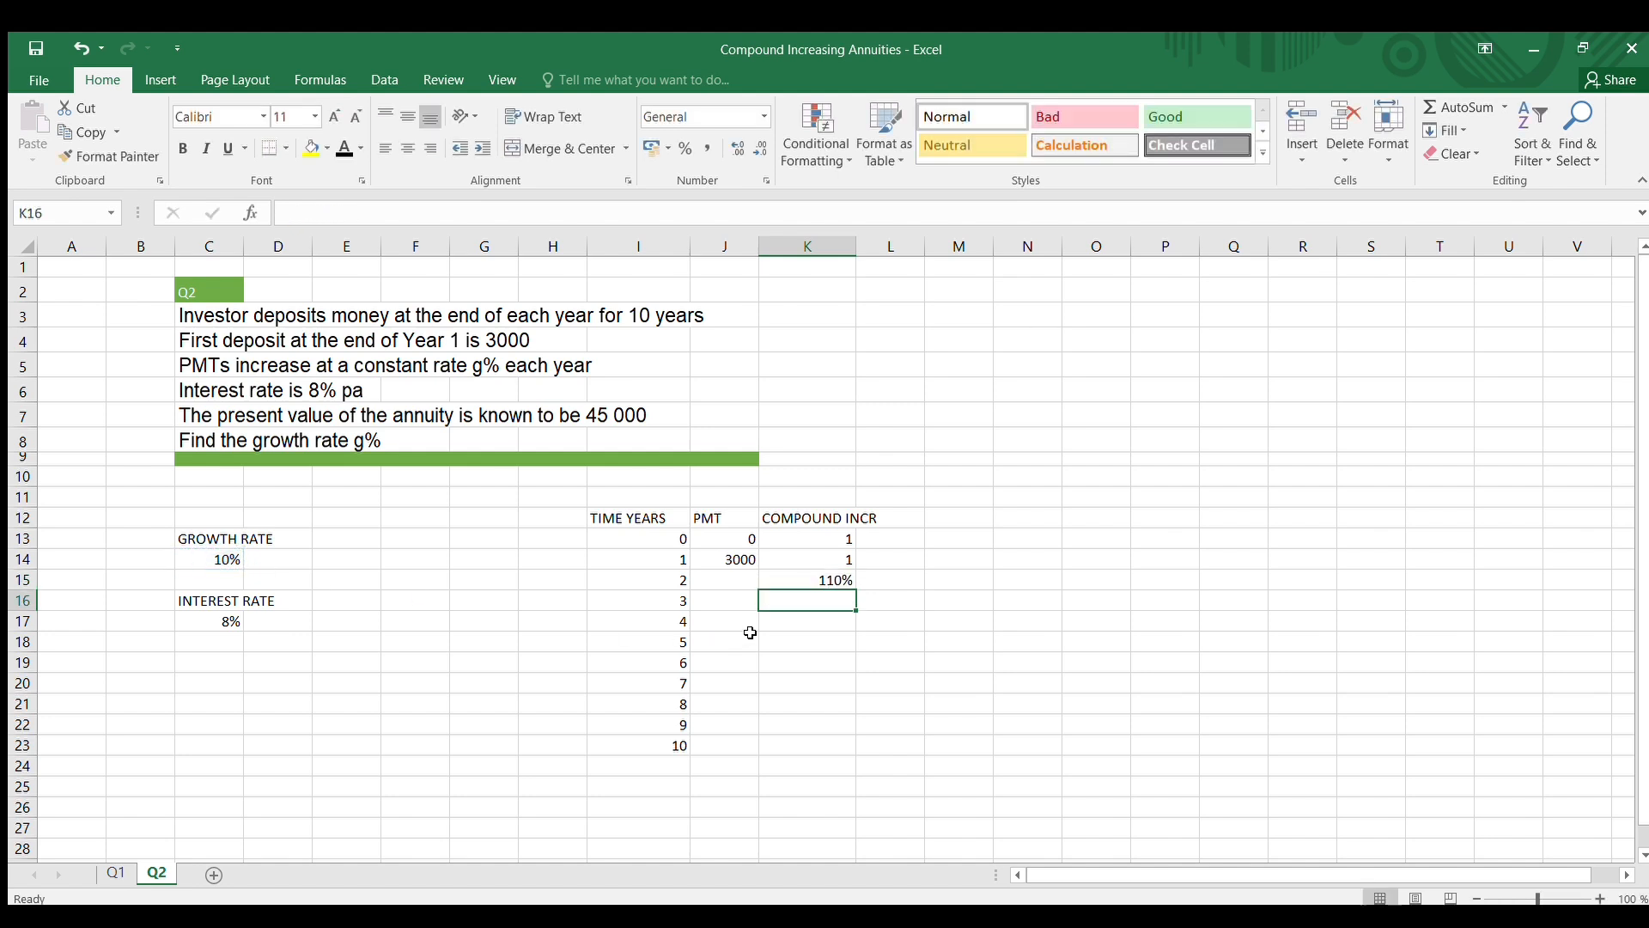
Change the number format of cell K15 from percentage to Number
click(801, 582)
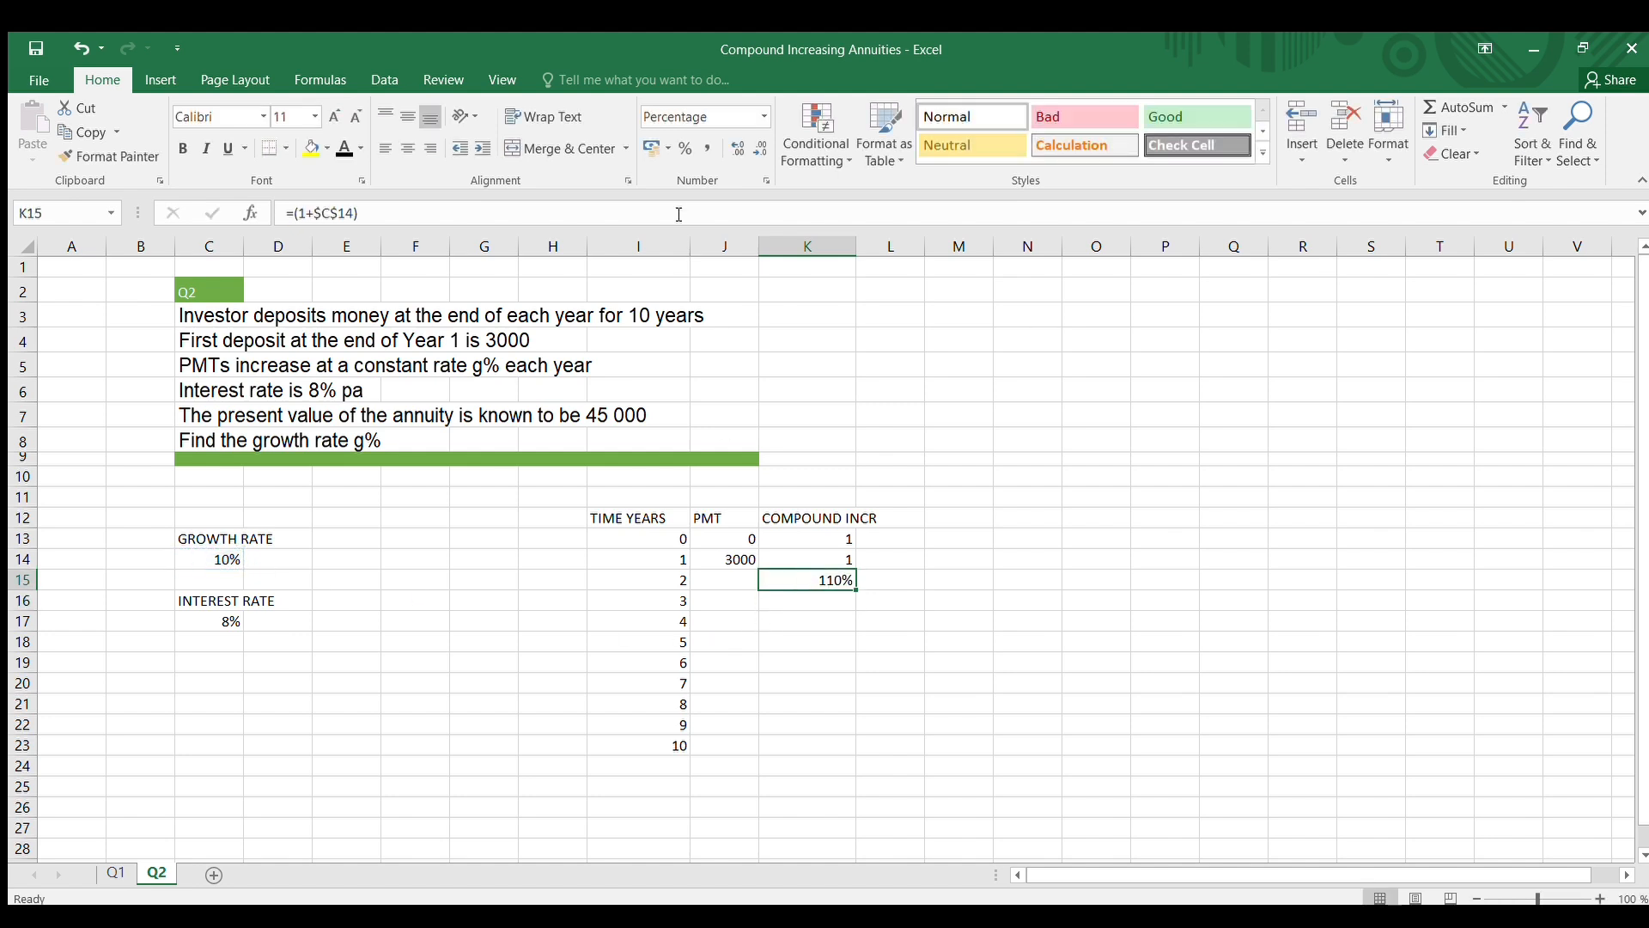
click(761, 117)
click(729, 211)
click(1082, 582)
drag(991, 583, 839, 579)
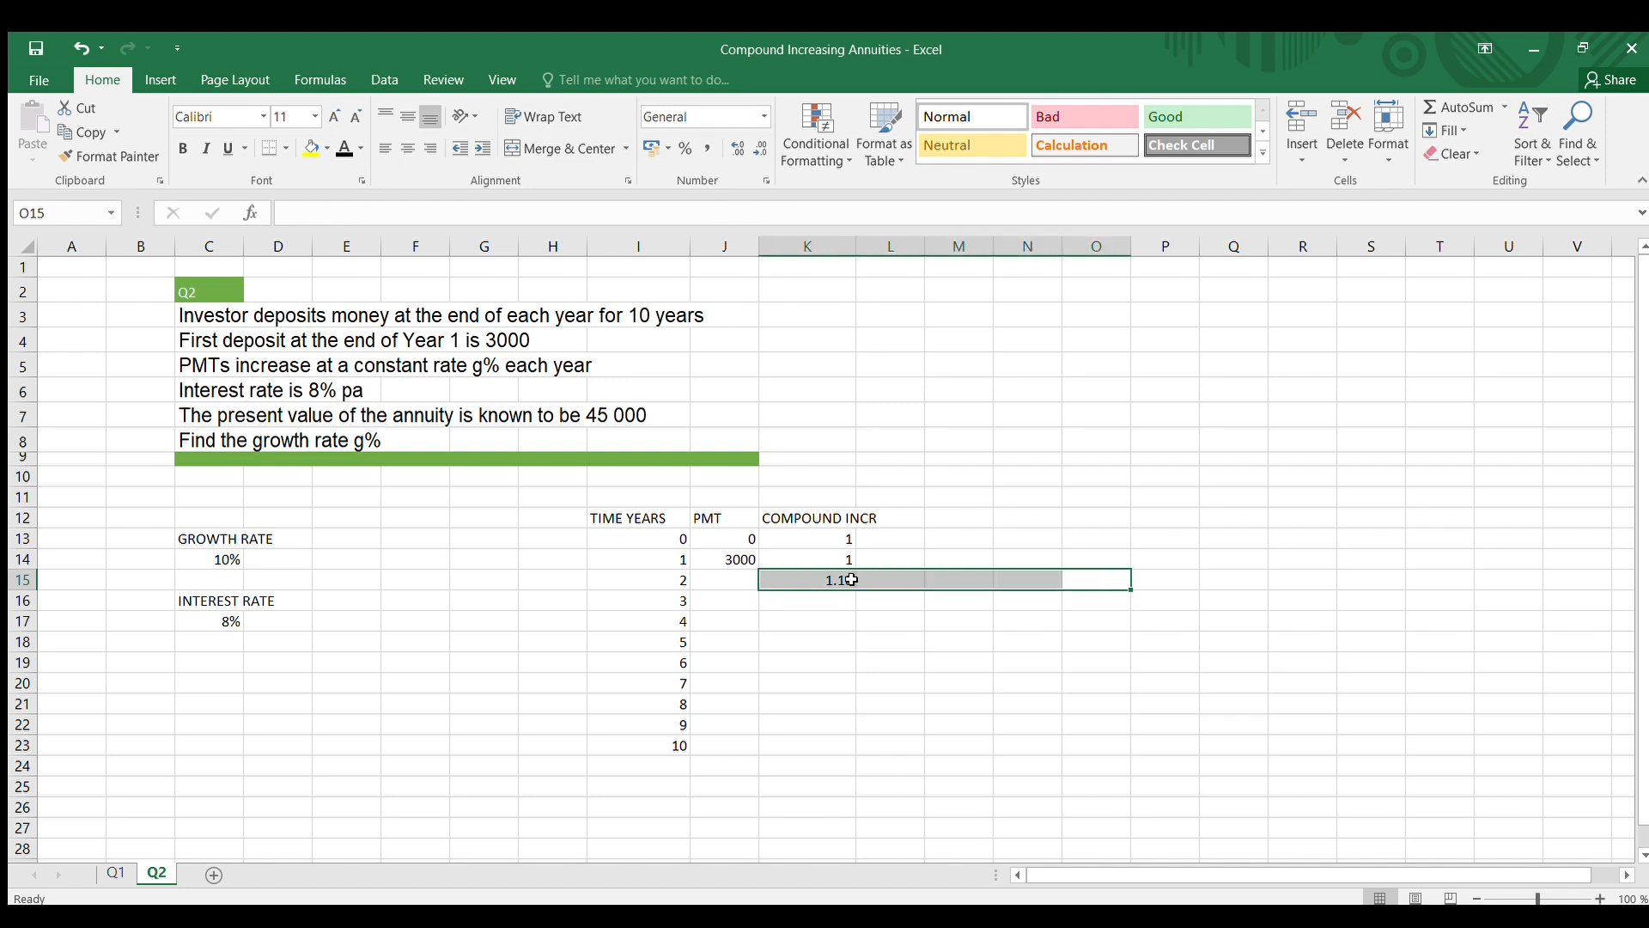
click(839, 636)
Copy the compound increase formula in K15 down to year 10 in K23
click(835, 582)
drag(857, 590, 850, 756)
click(1020, 619)
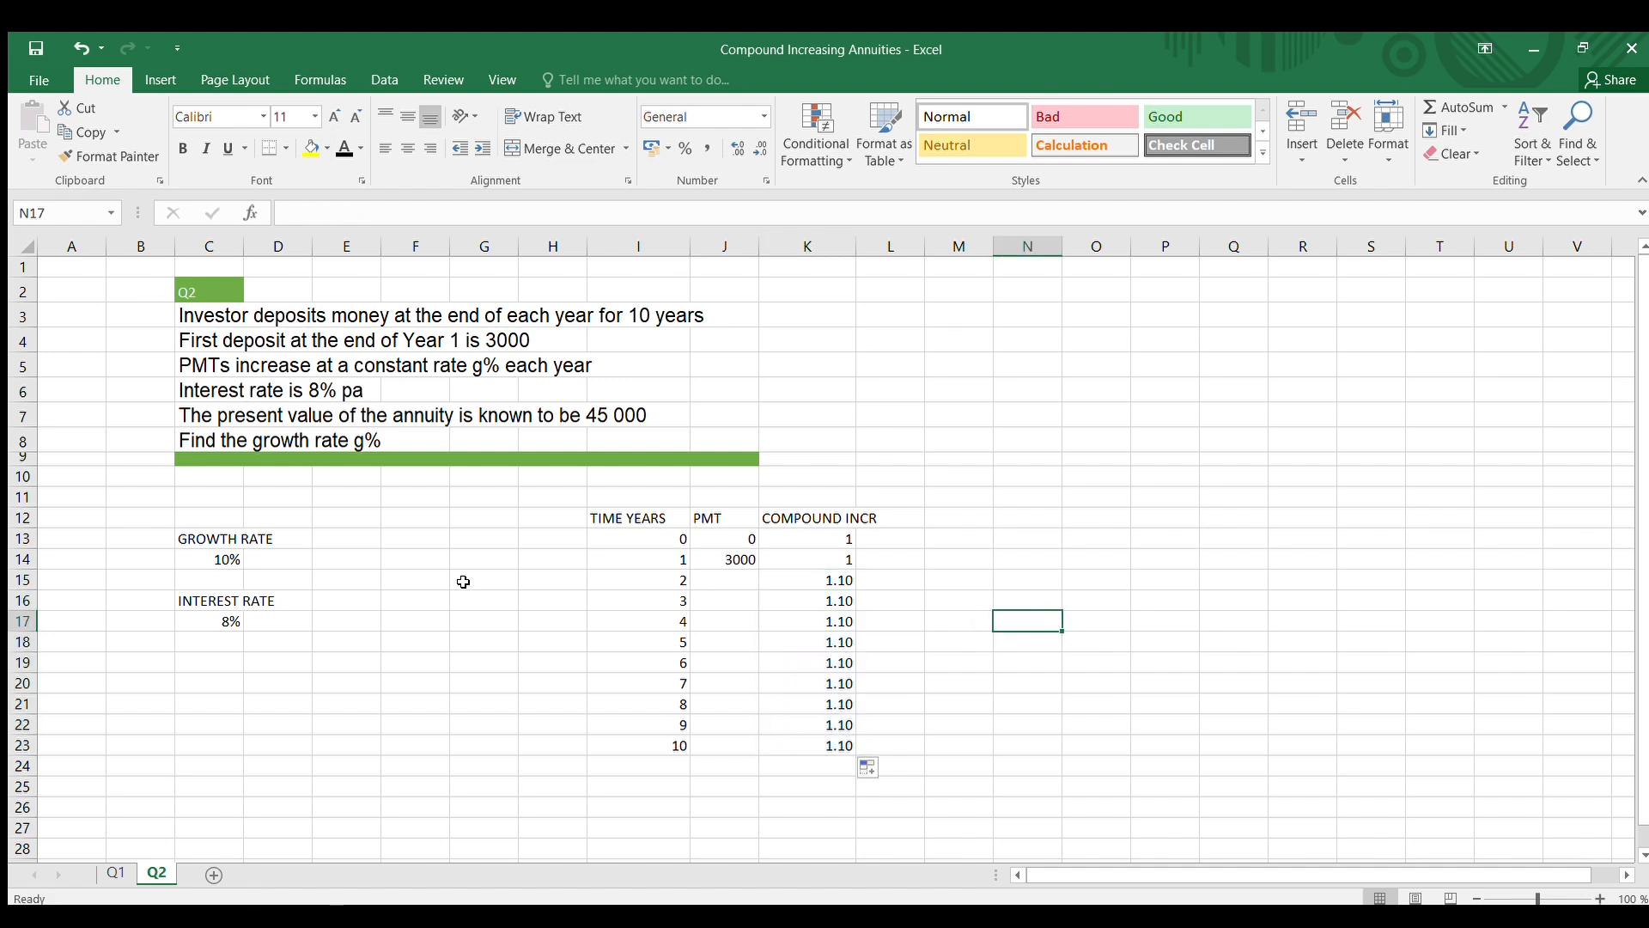
Enter the year 2 payment formula =J14*K15 in cell J15
click(715, 581)
text(=)
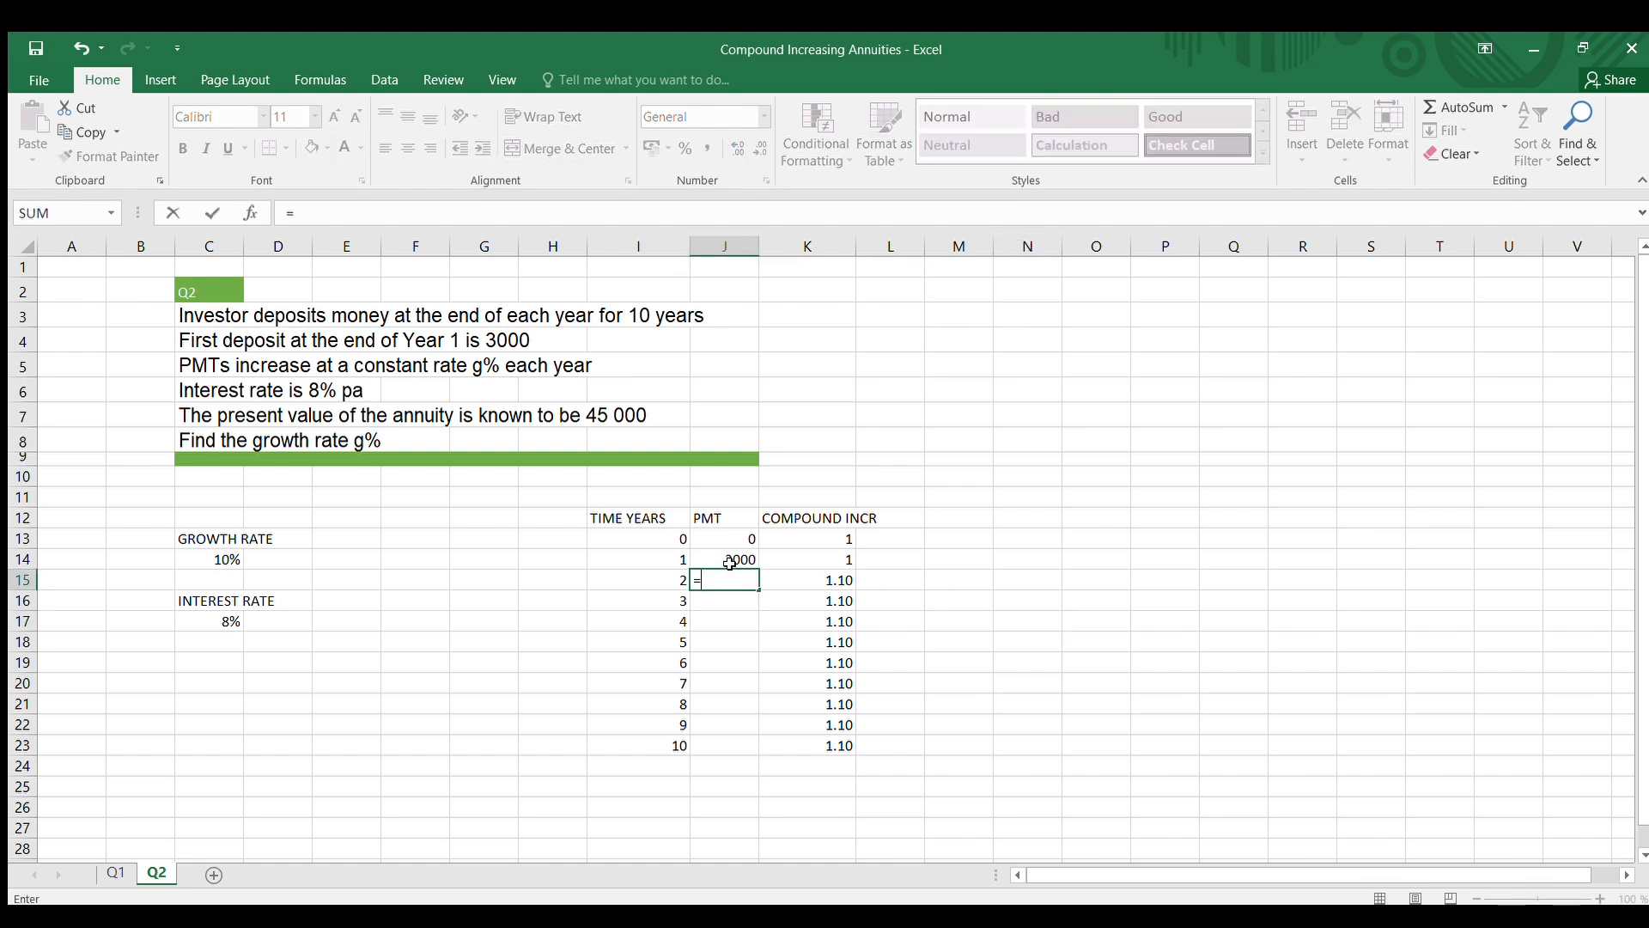
click(726, 560)
text(*)
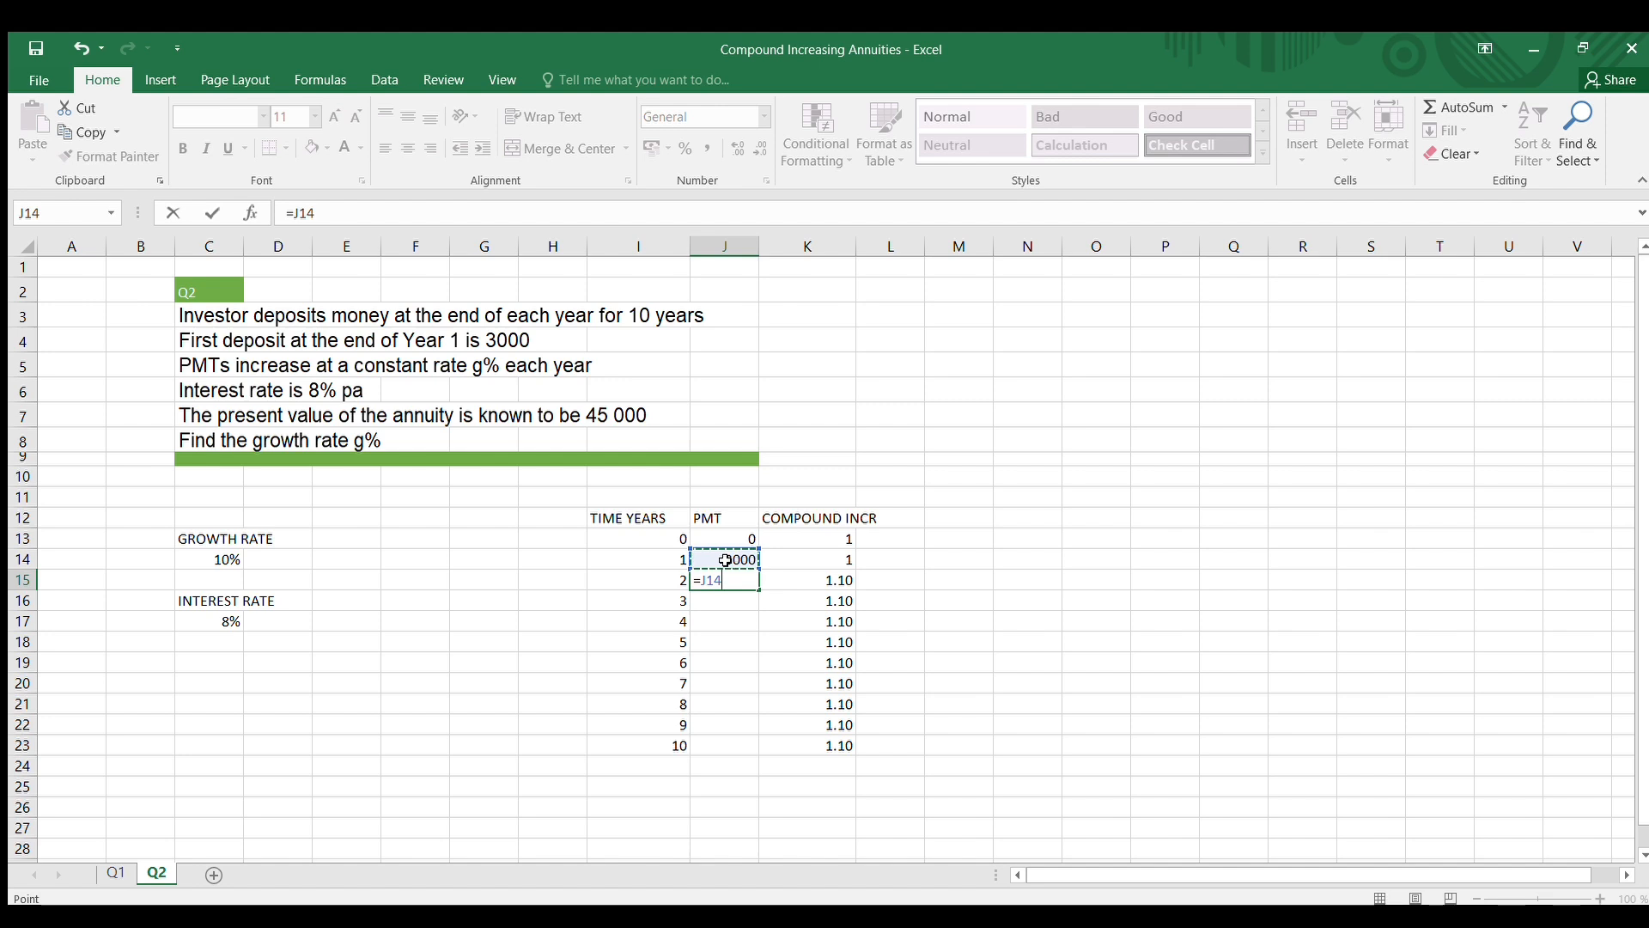
click(810, 580)
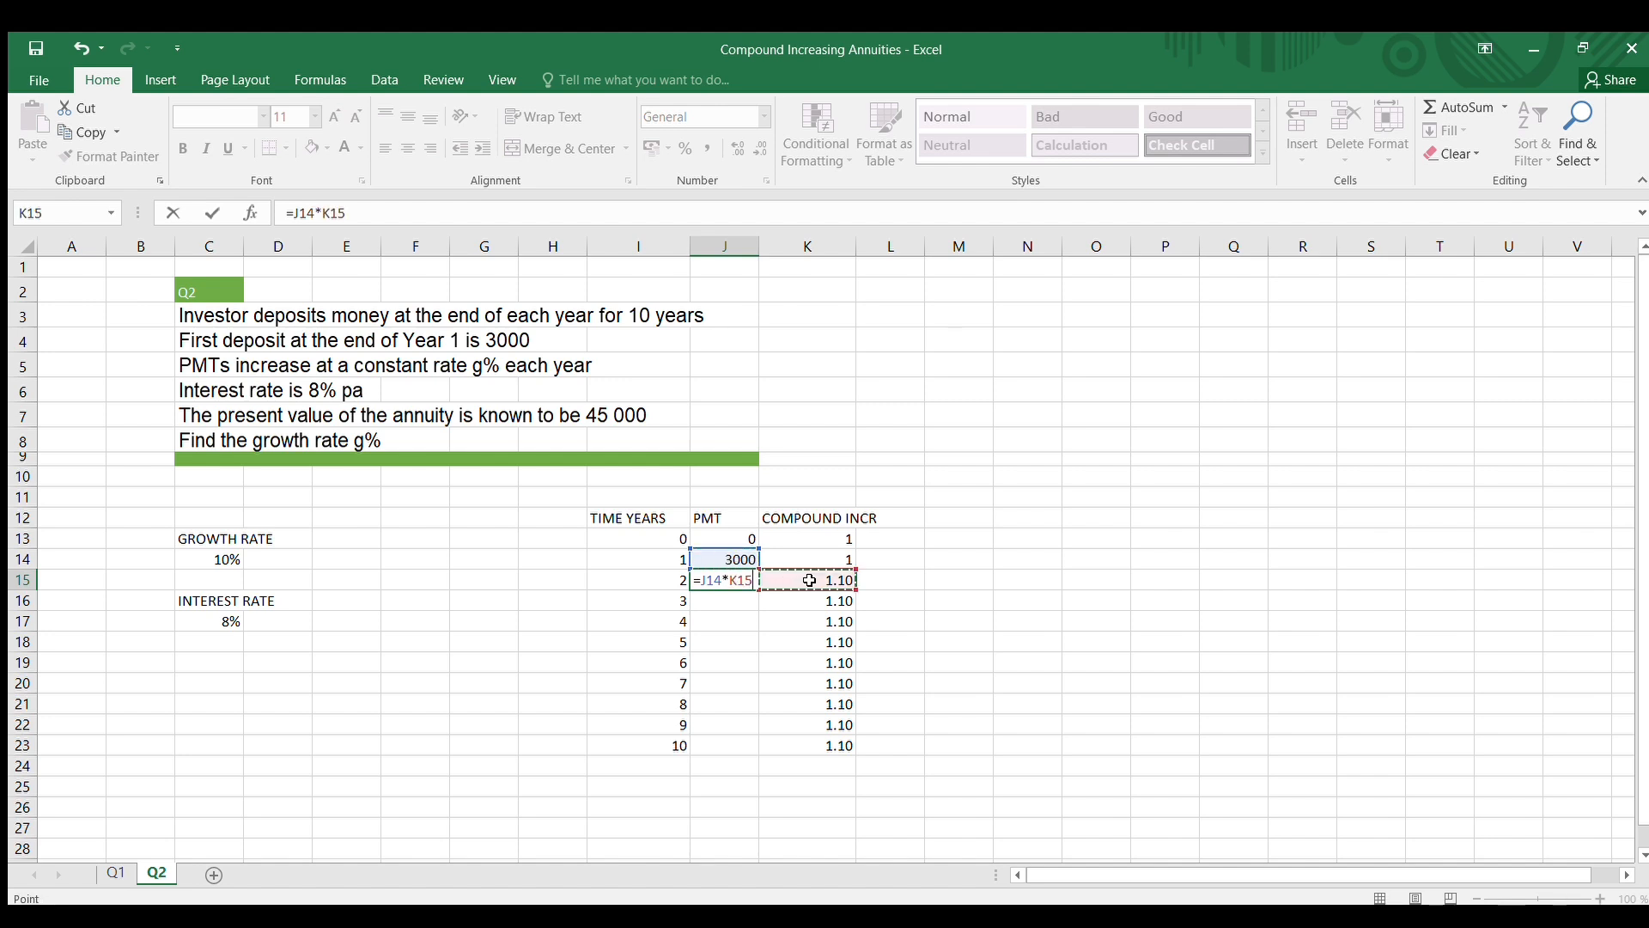
key(Return)
Copy the payment formula in J15 down to year 10 in J23 and check the cell references in J23
click(733, 580)
drag(759, 586, 753, 759)
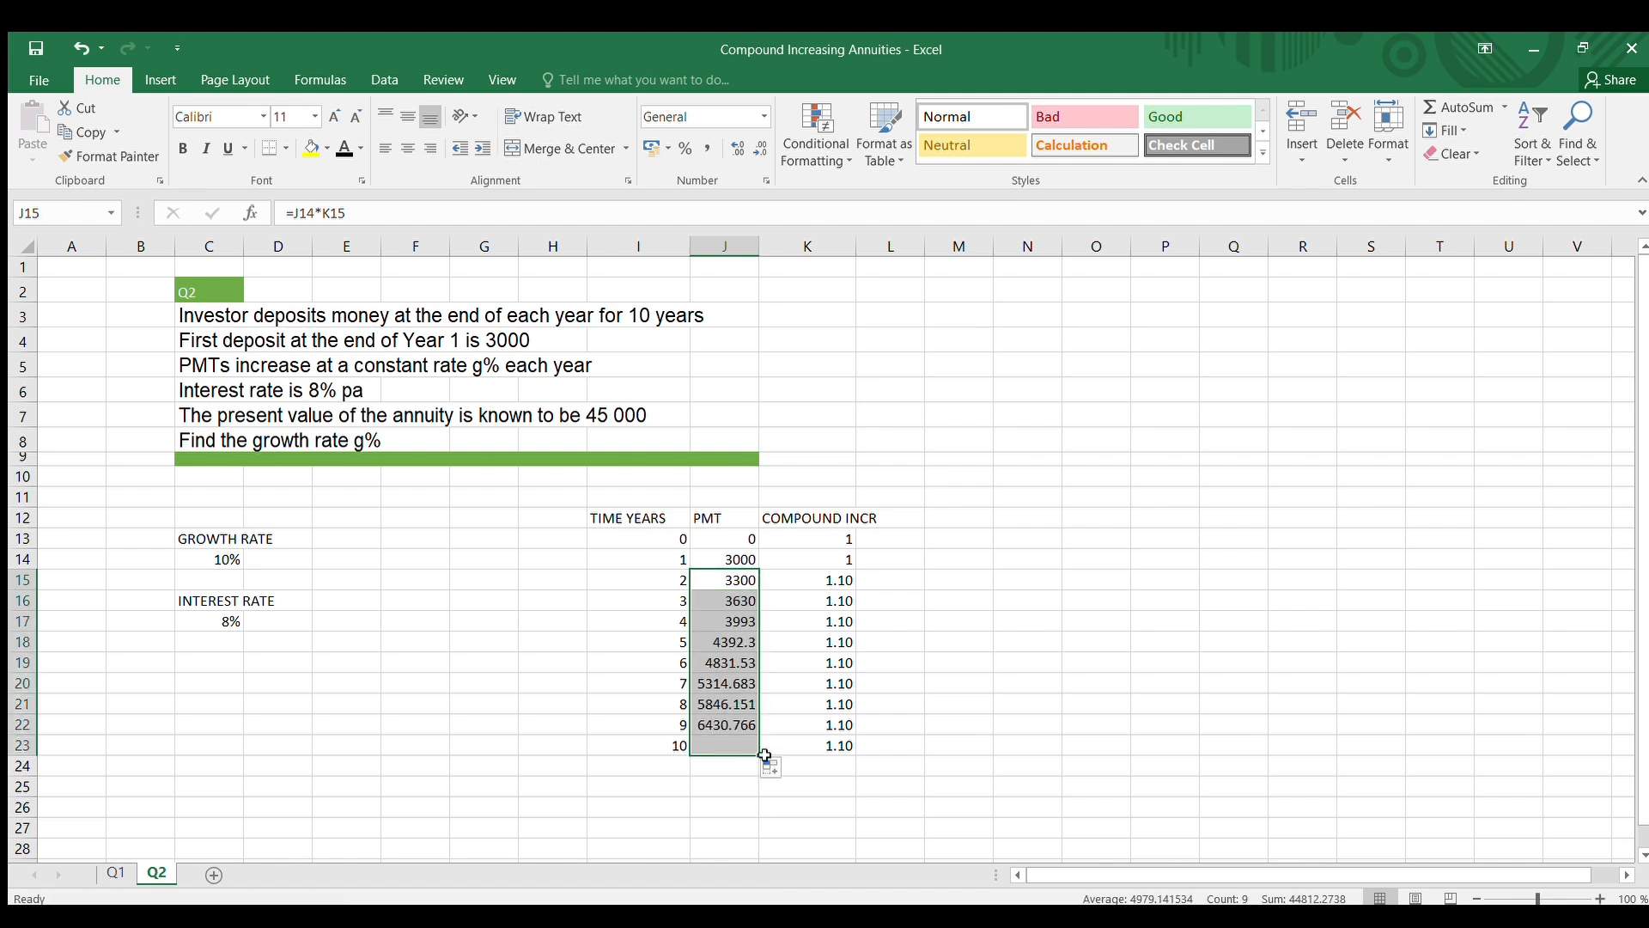
click(1002, 676)
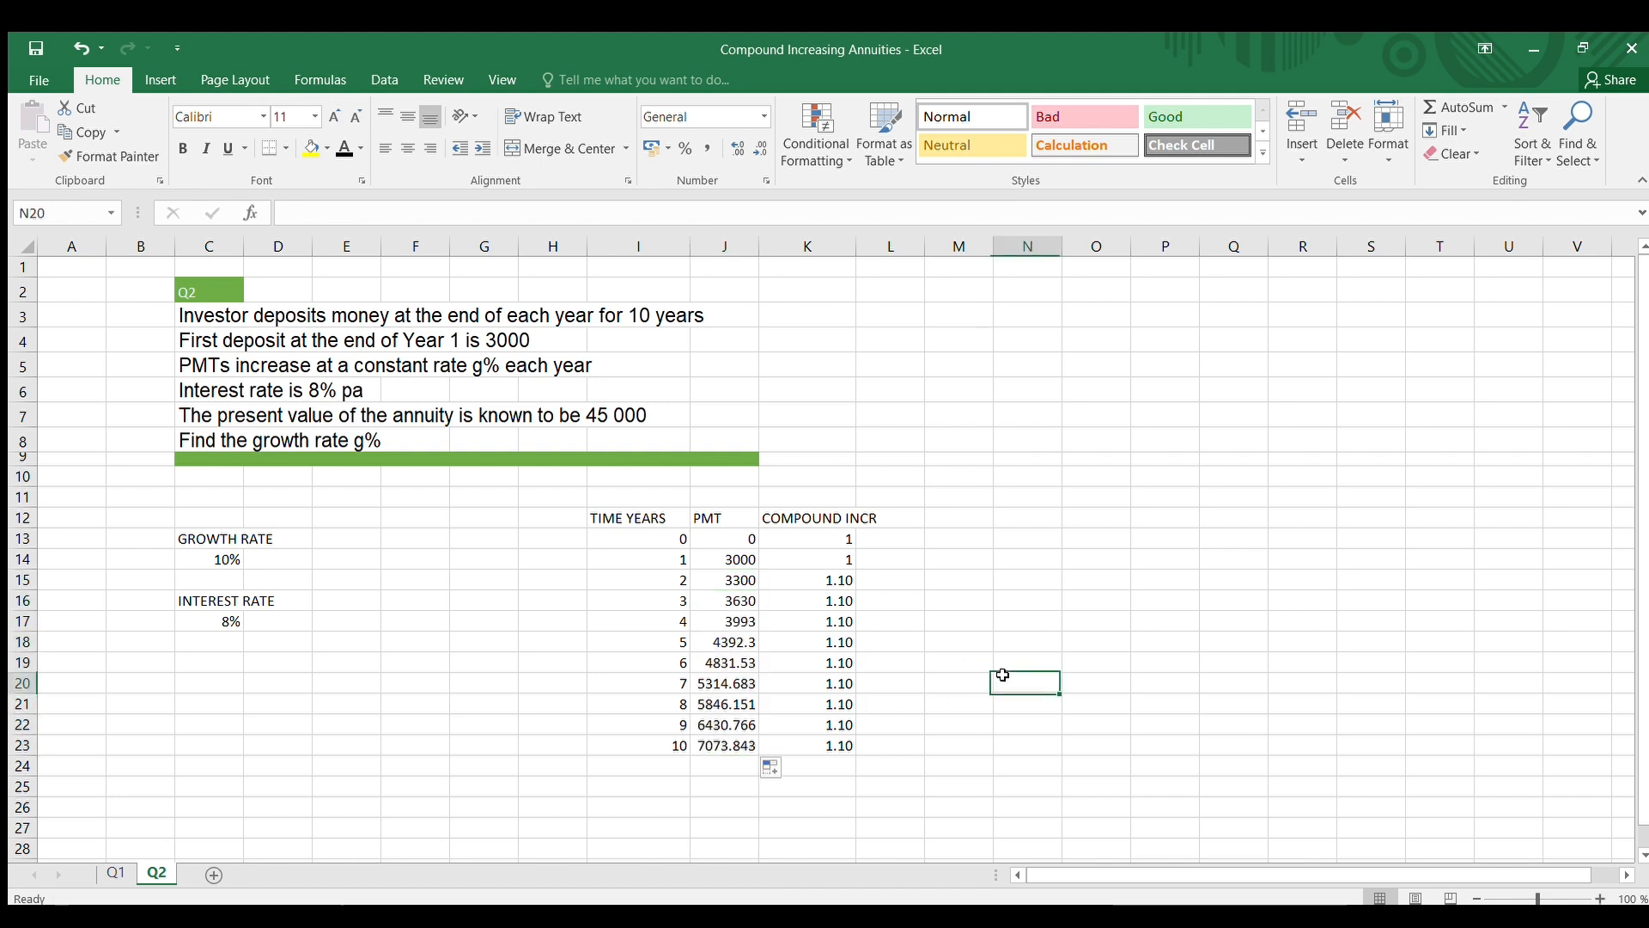
click(715, 746)
click(368, 211)
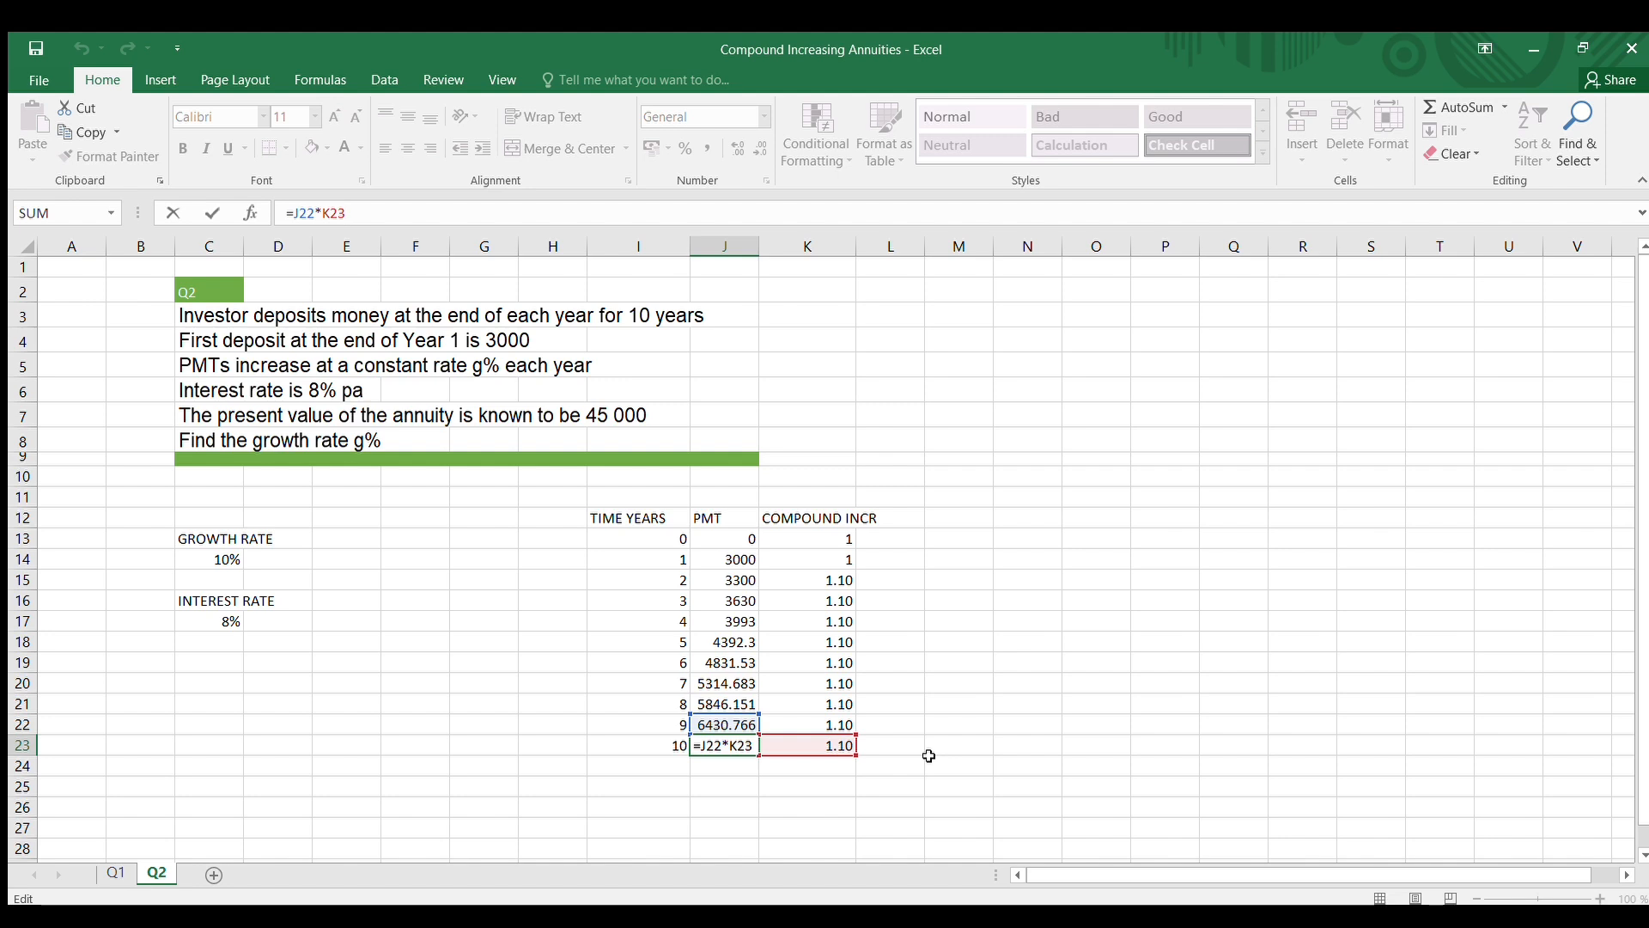
click(1044, 706)
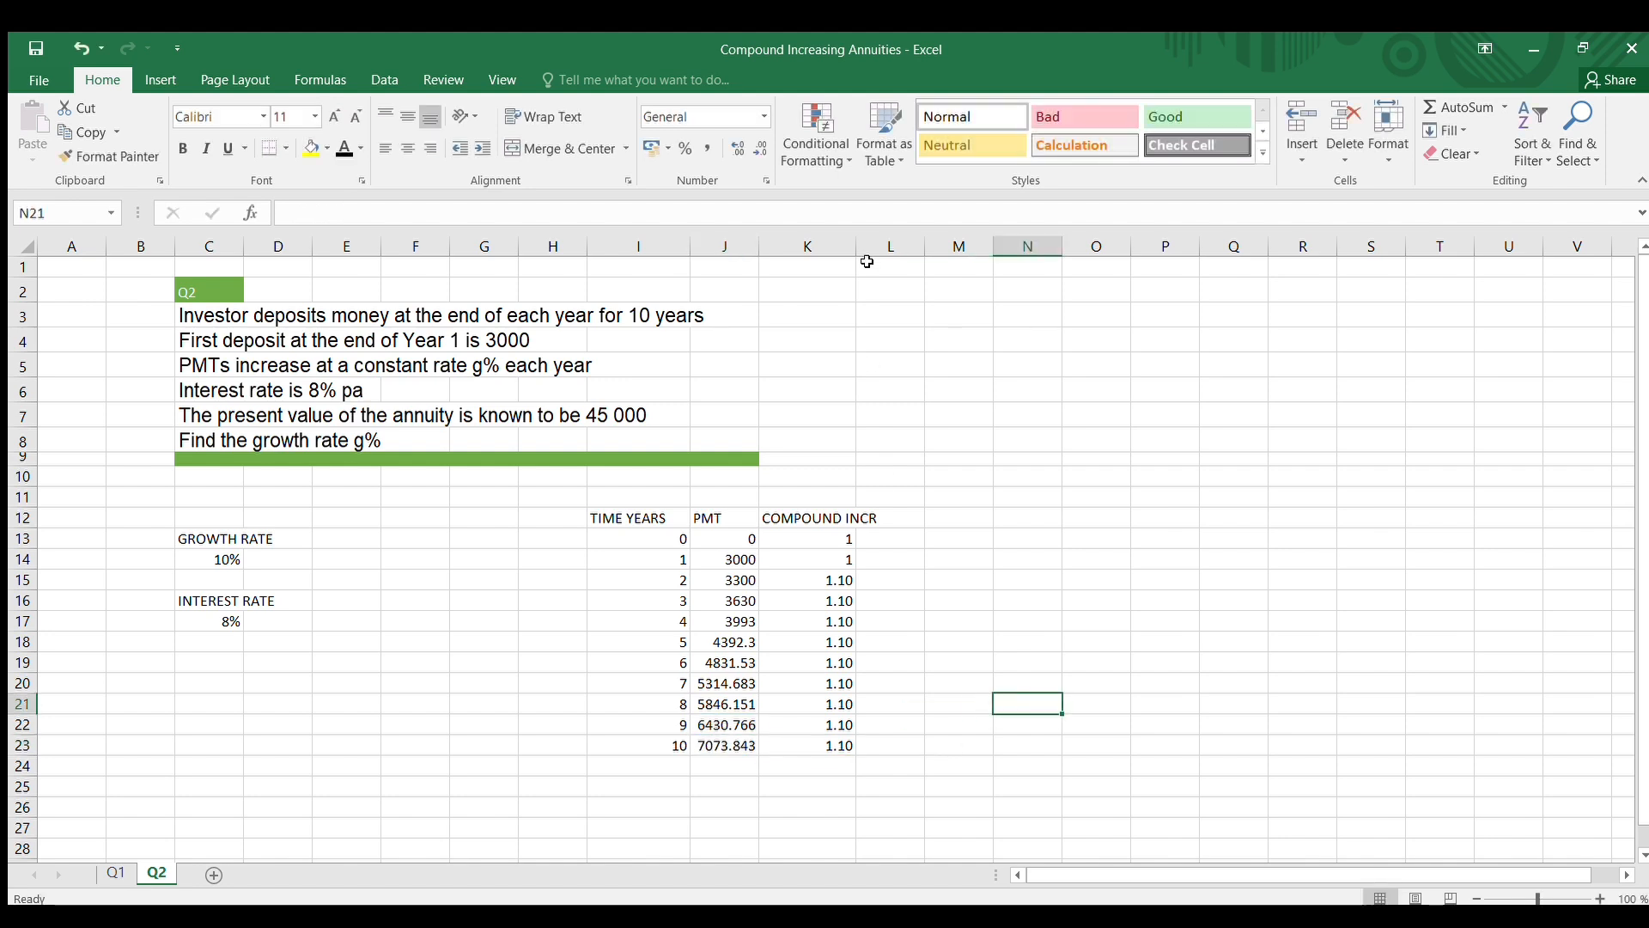
Widen column K slightly more and enter the column heading DISCOUNT FACTOR in cell L12
drag(857, 246, 875, 247)
click(914, 502)
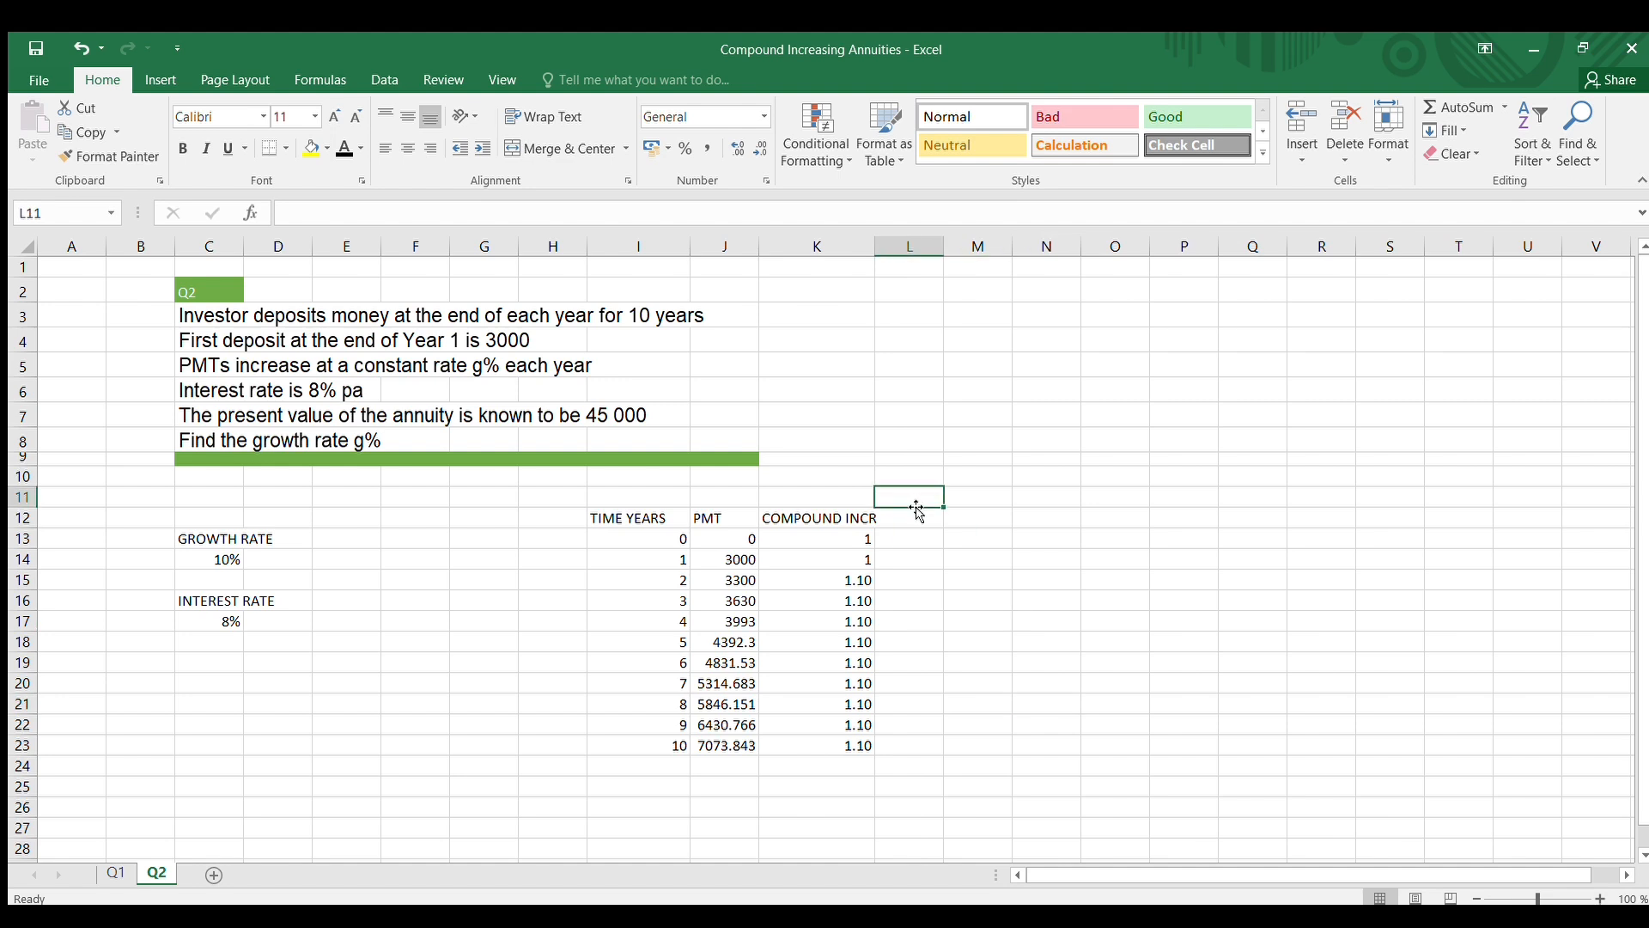
click(910, 527)
text(DIS)
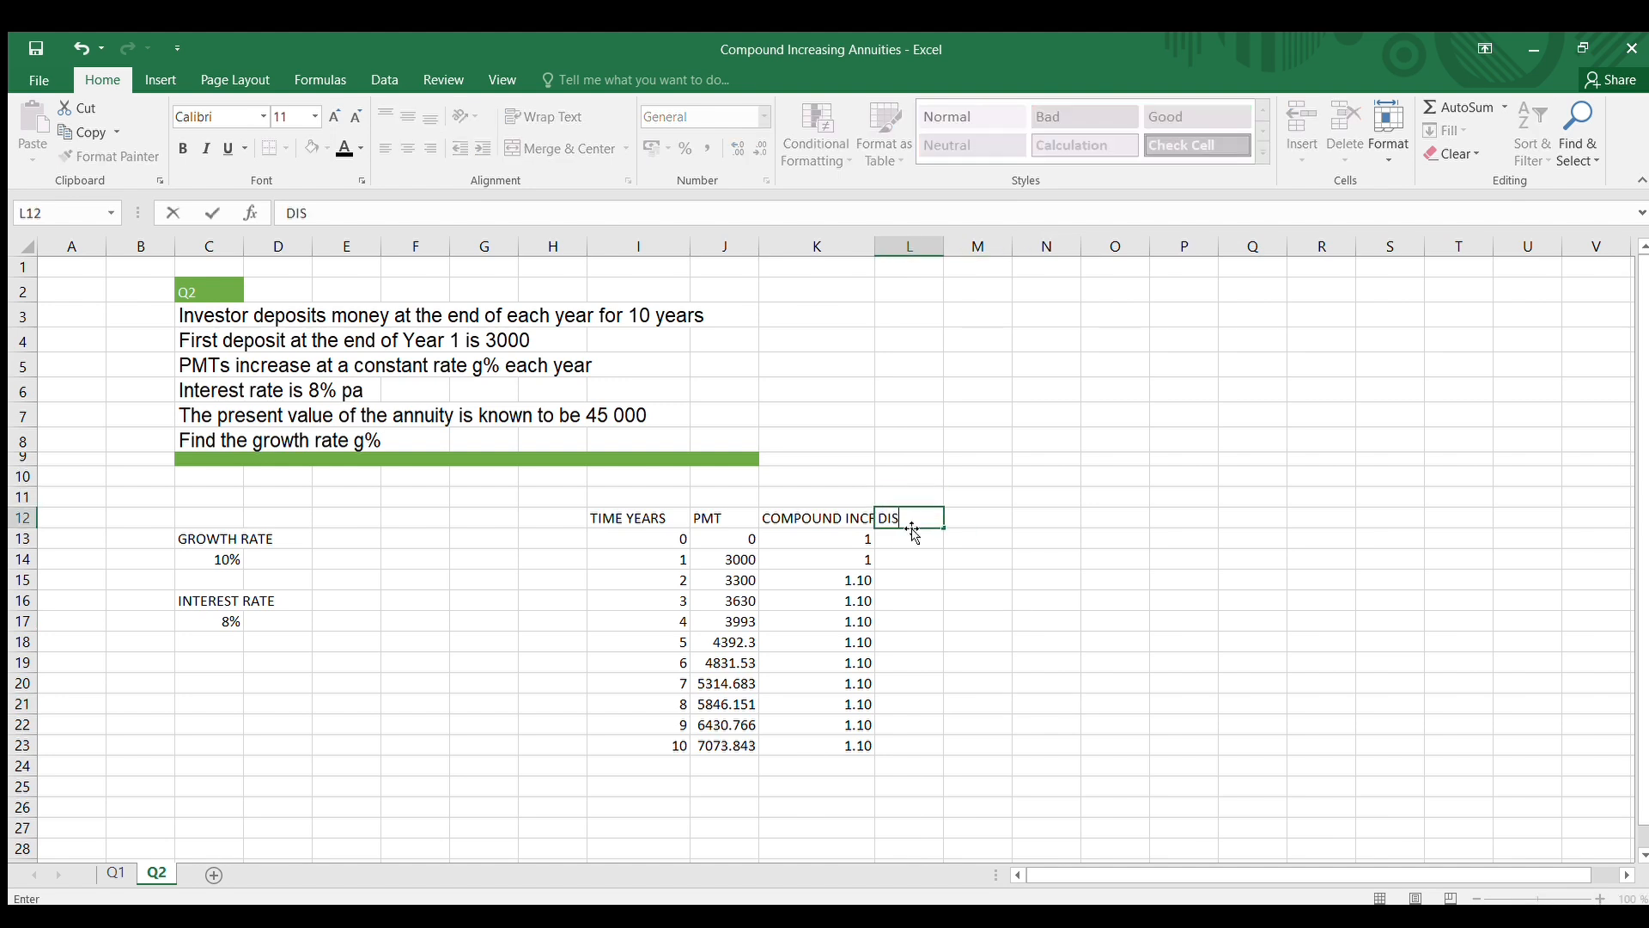
text(COUNT FACTOR)
click(988, 603)
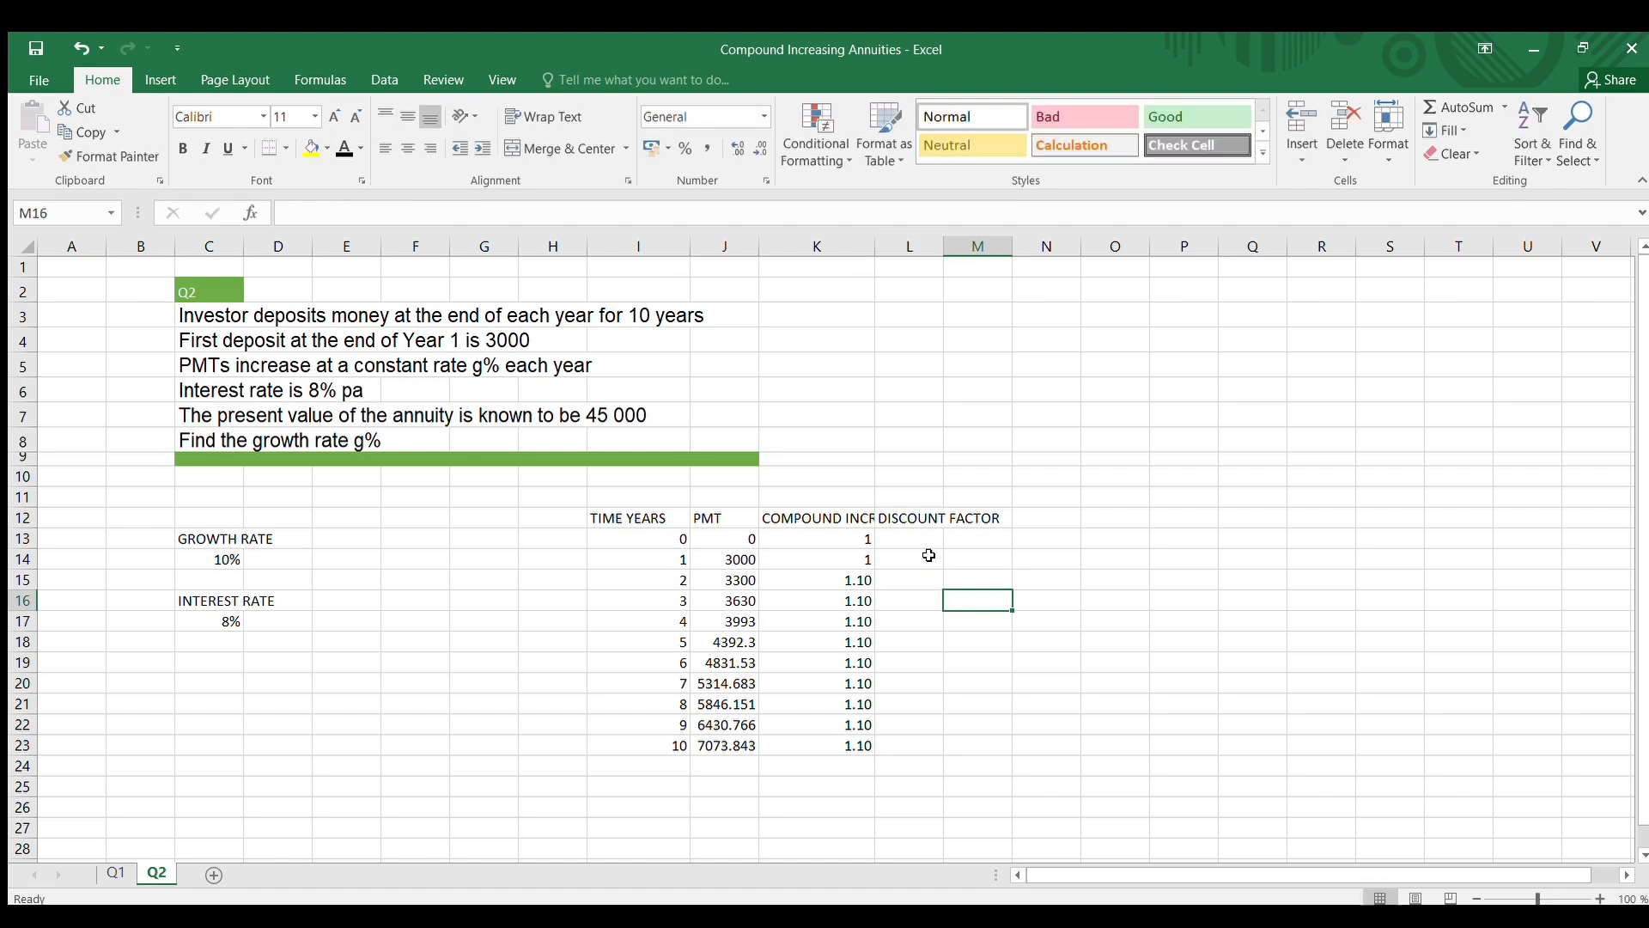
Enter the year 0 discount factor formula =(1+$C$17)^-I13 in cell L13, with an absolute reference to the interest rate
click(895, 536)
text(=(1+)
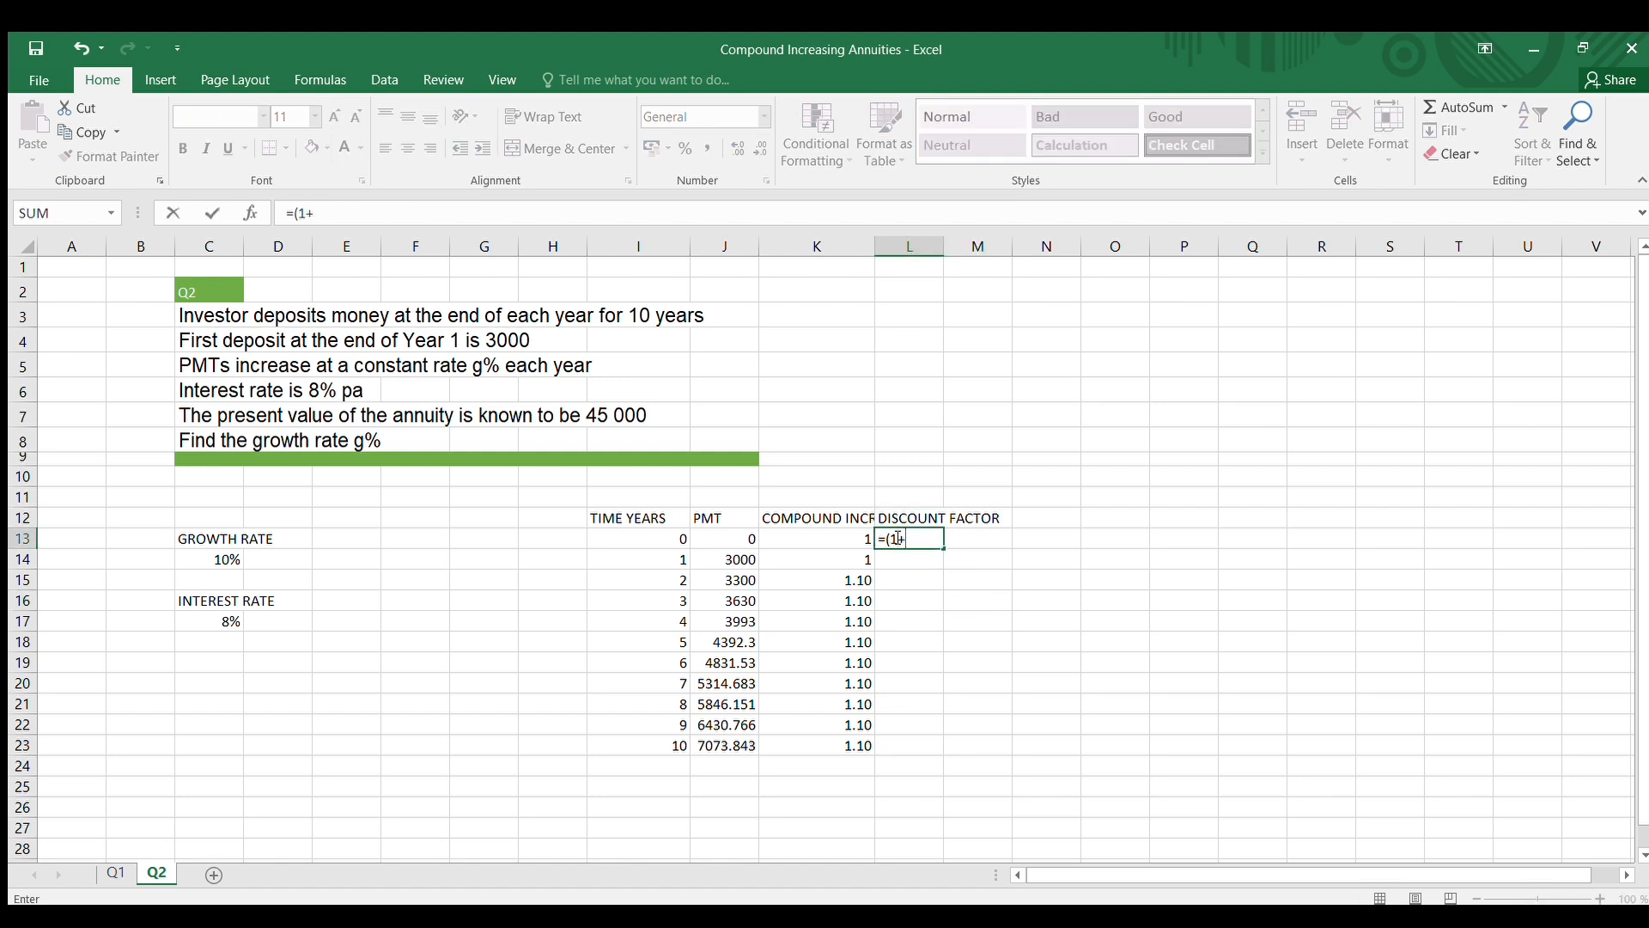
click(222, 621)
key(F4)
text())
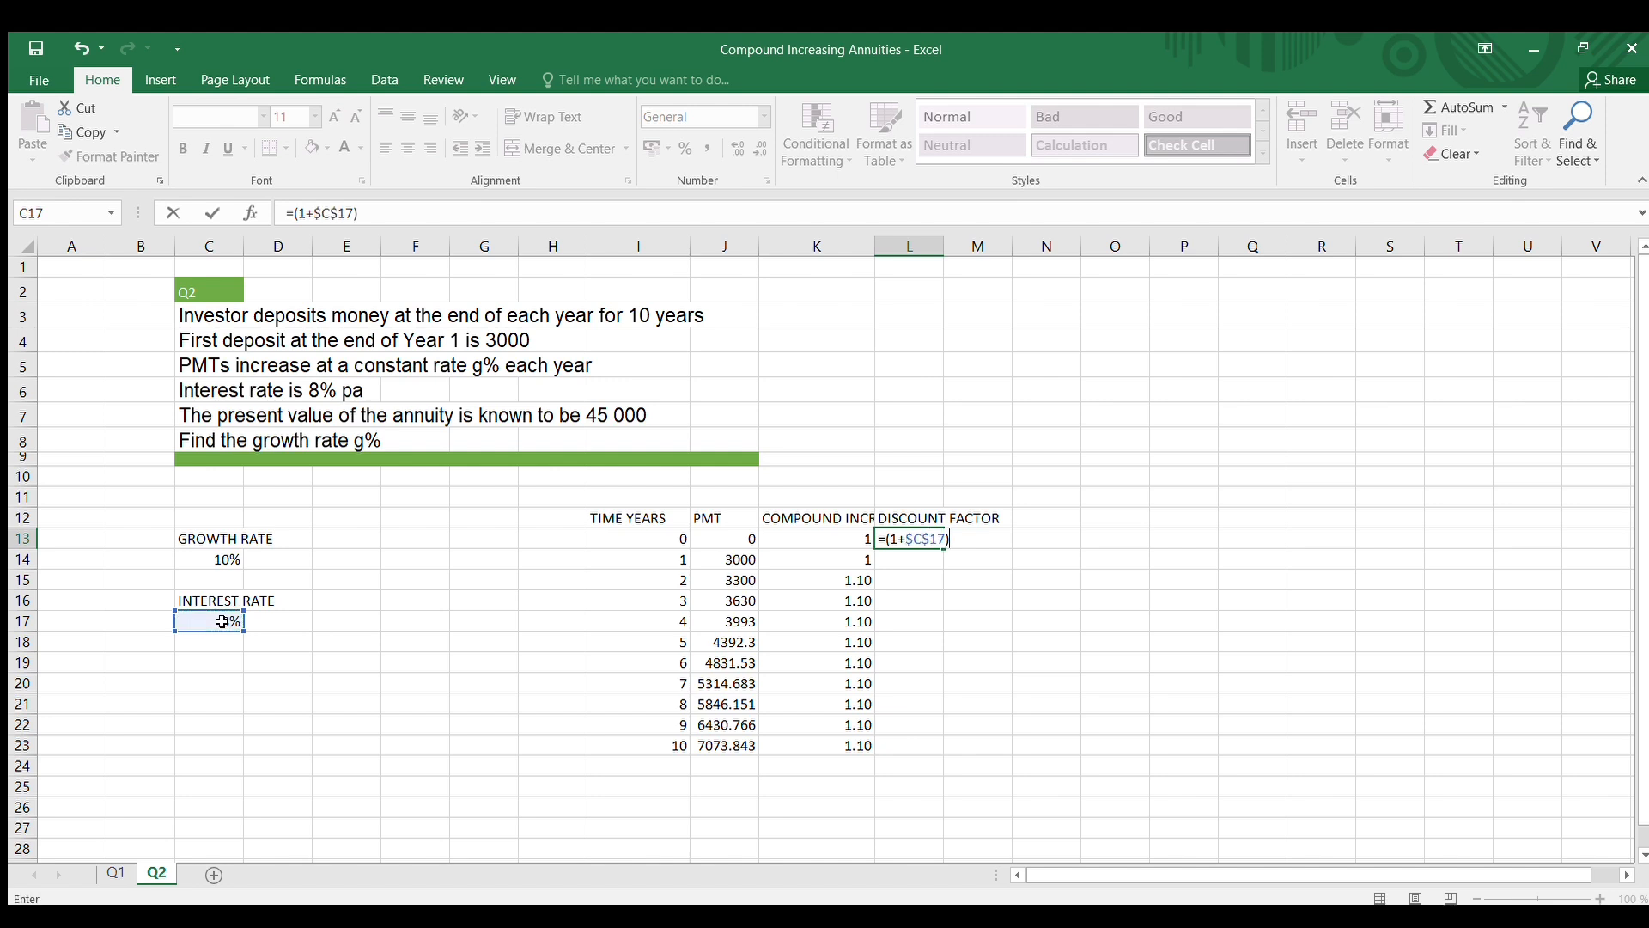
text(^-)
click(623, 541)
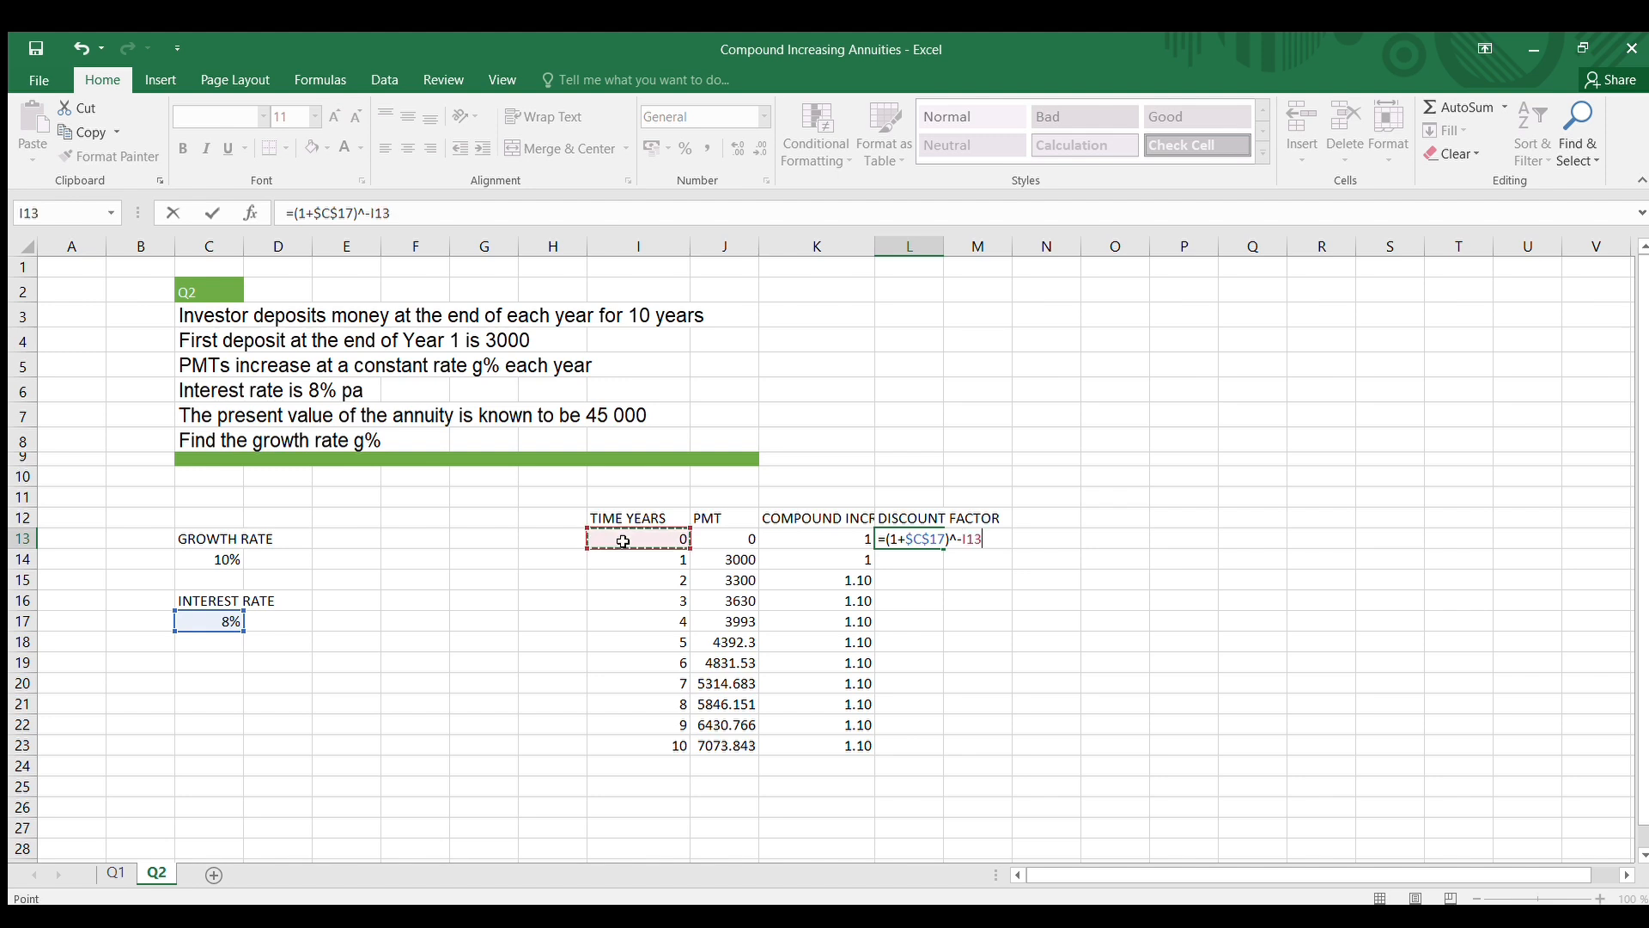
key(Return)
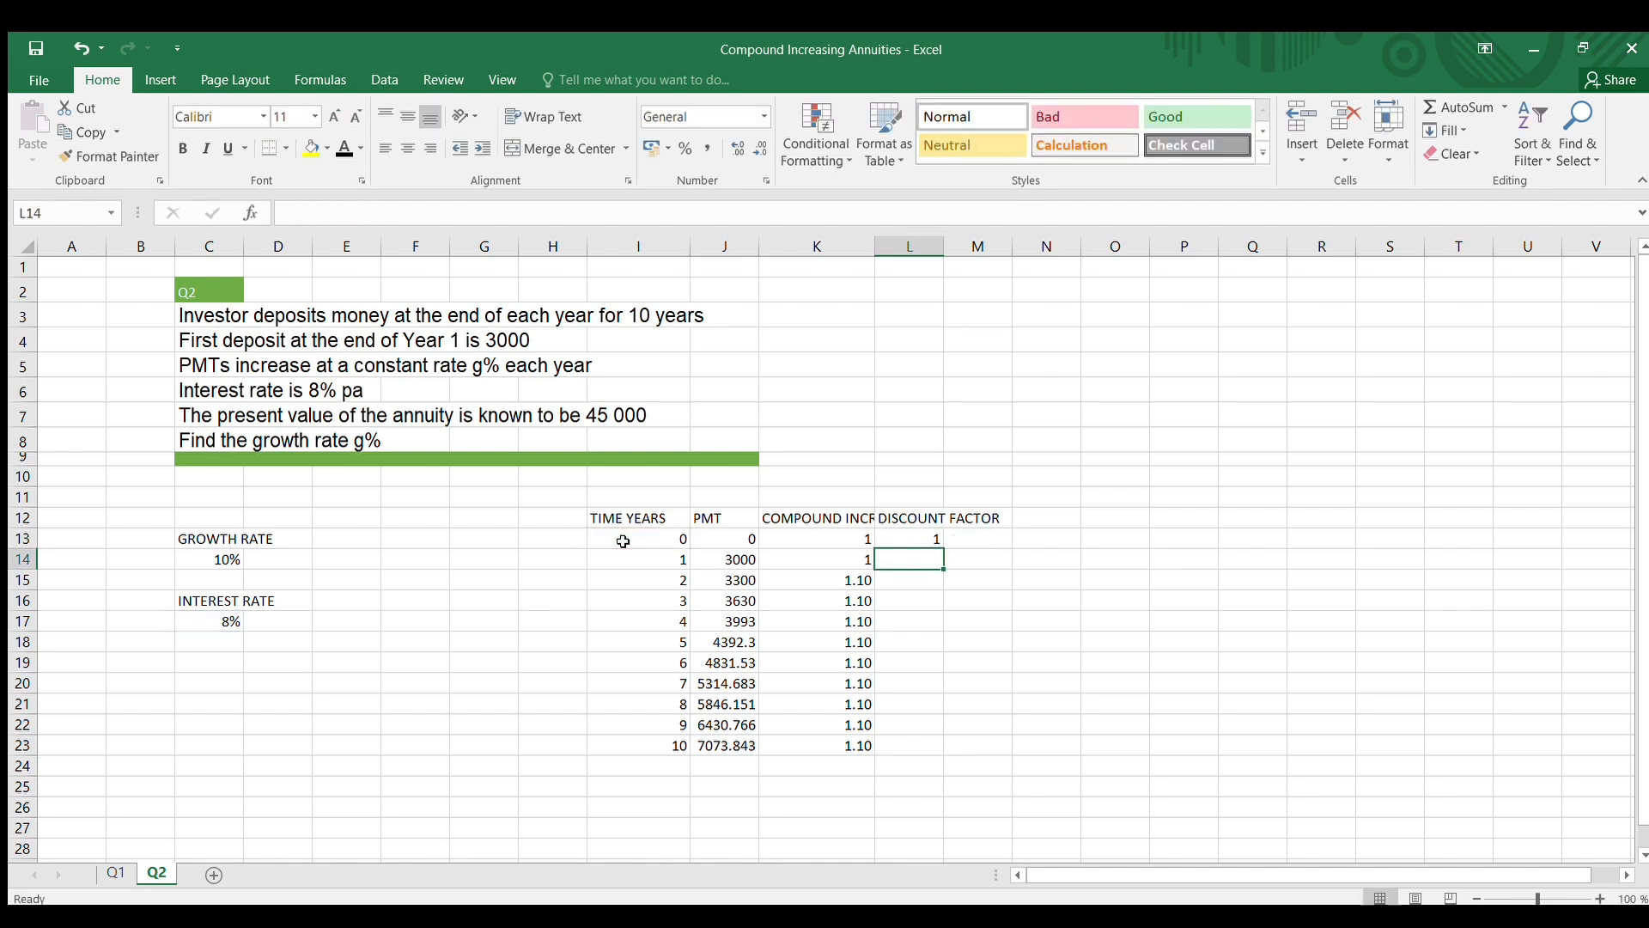
Copy the discount factor formula in L13 down to year 10 in L23 and check the cell references in L23
click(922, 538)
drag(943, 547, 945, 752)
click(1140, 601)
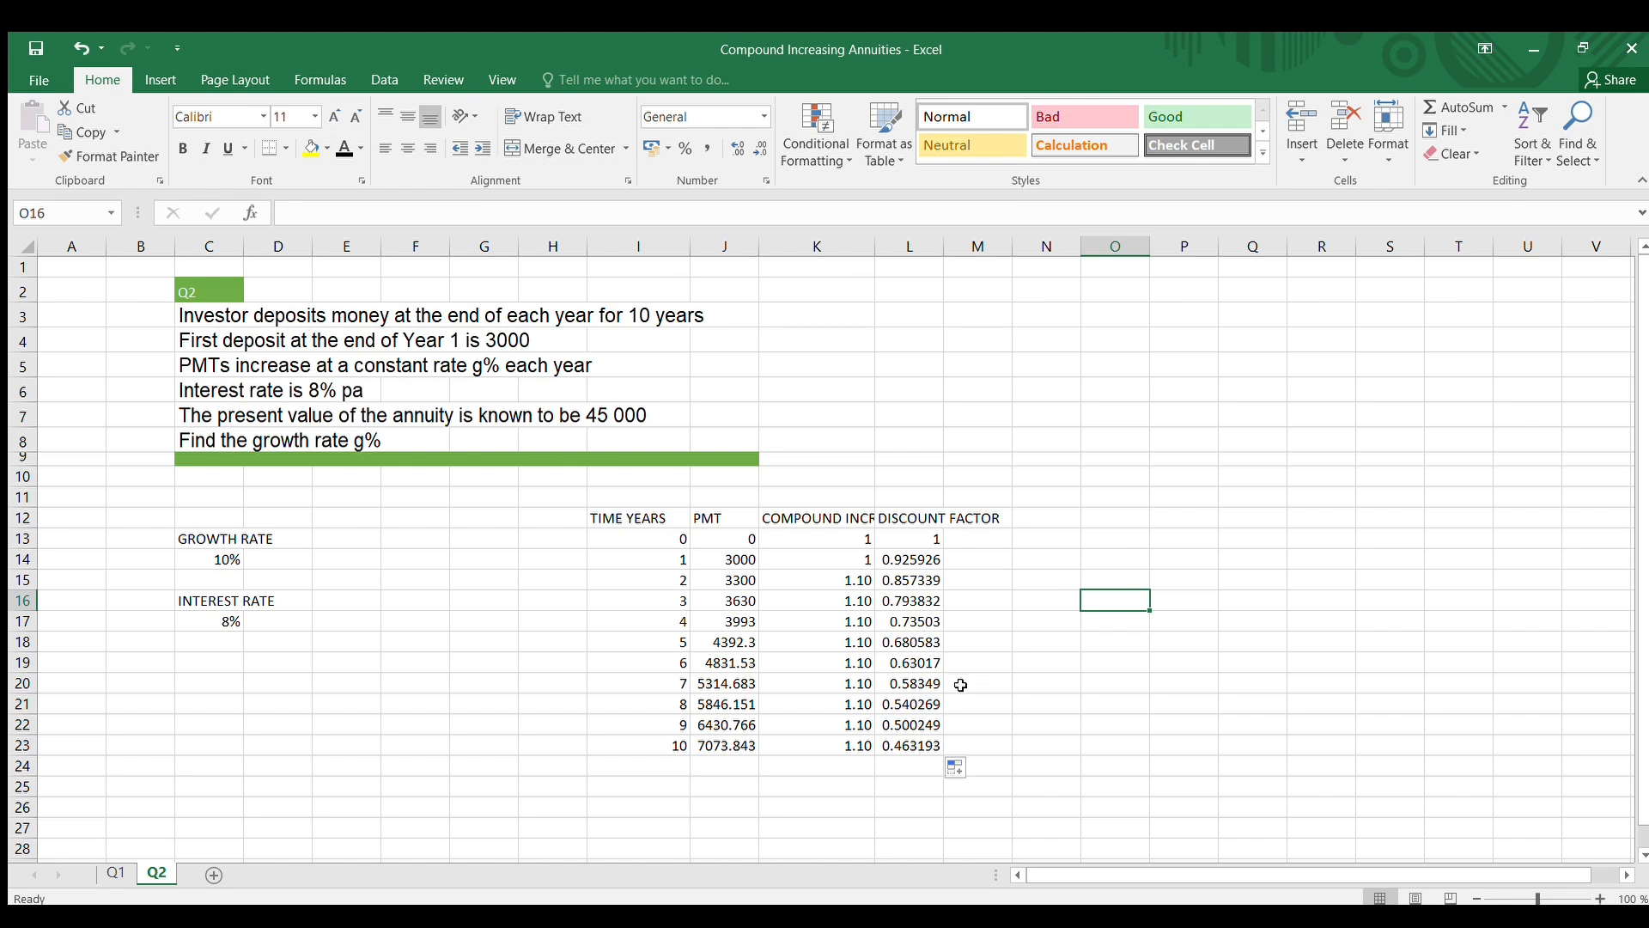
click(901, 744)
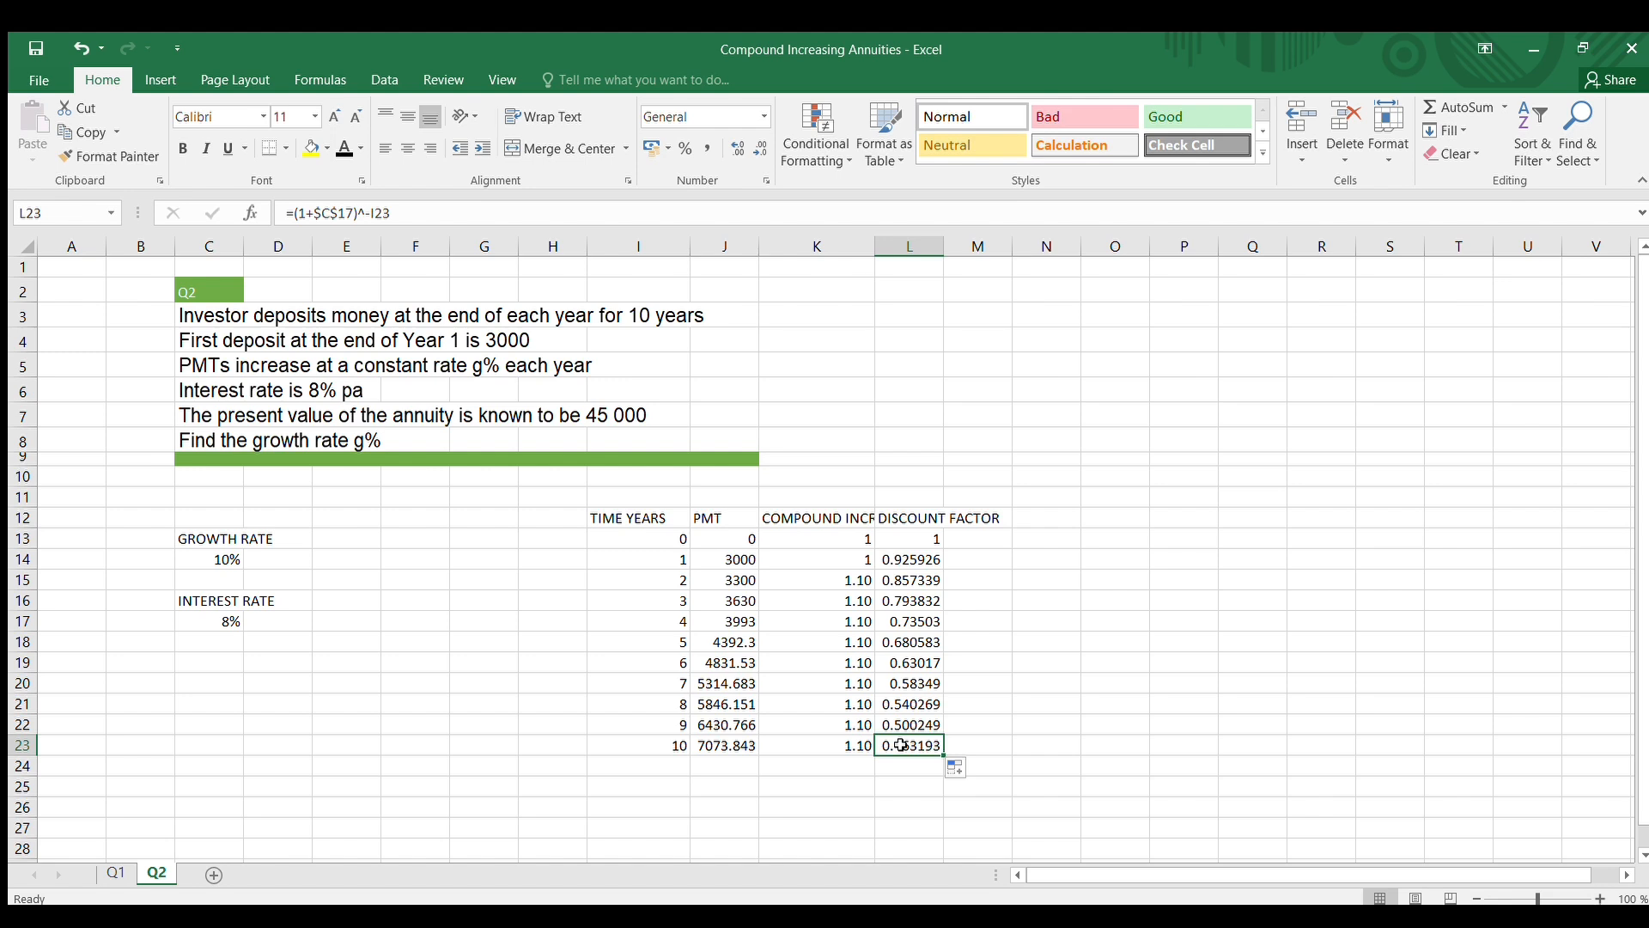
click(398, 214)
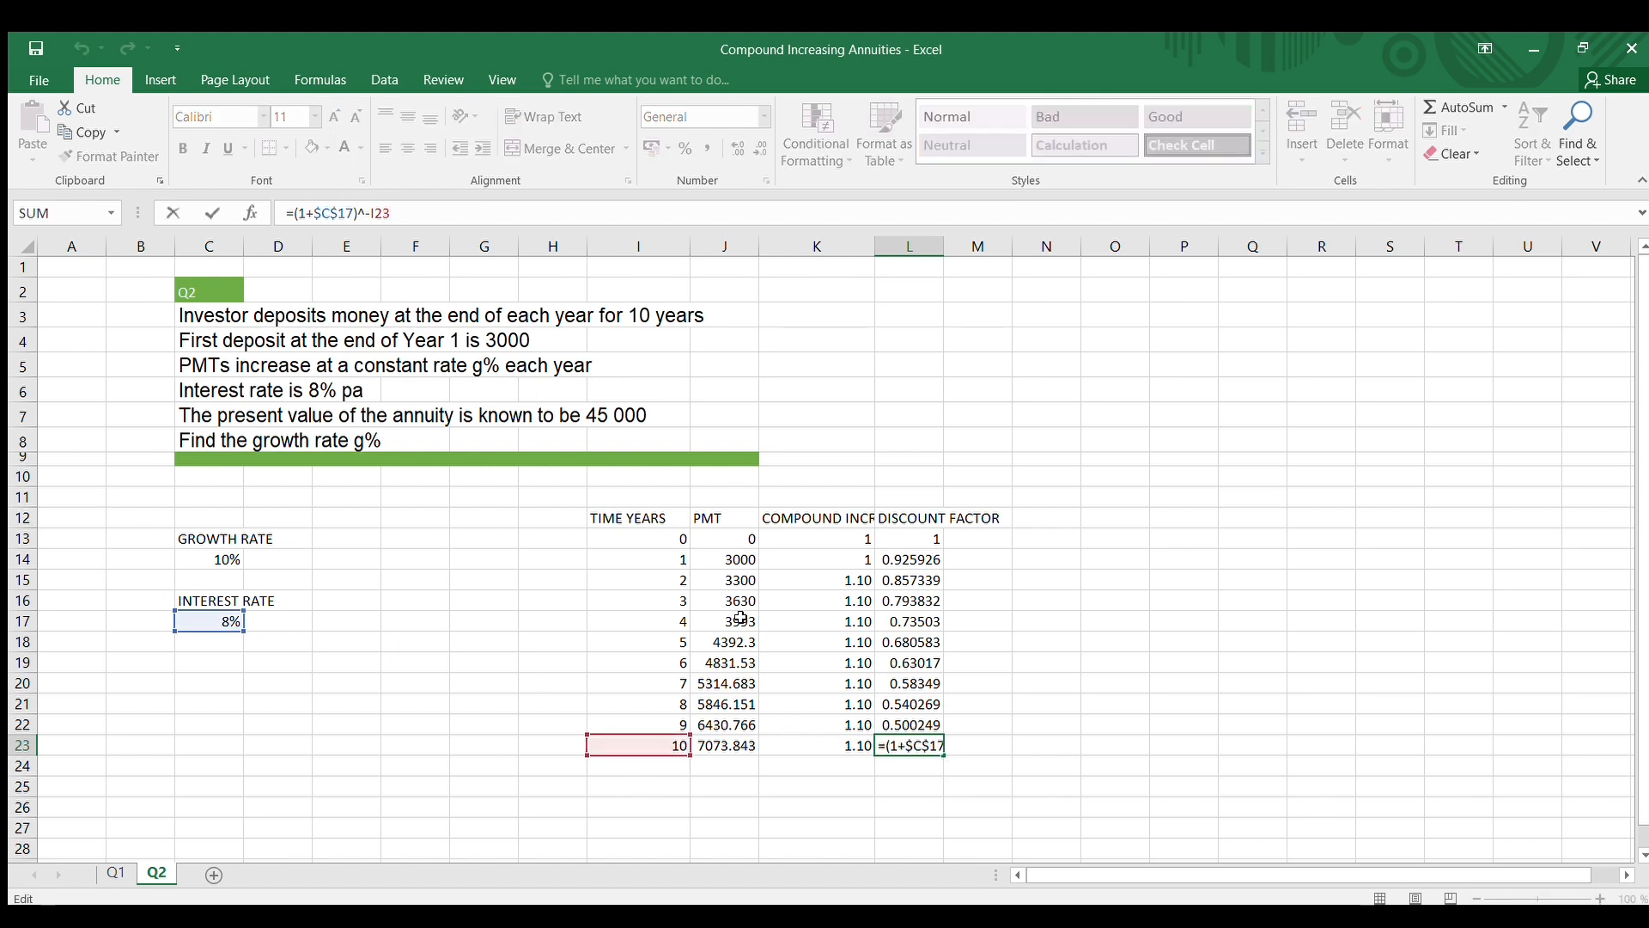
click(1207, 617)
Enter the column heading DISCOUNTED CFS in cell M12 and widen columns L and M to fit their headings
drag(945, 249, 1010, 261)
click(1042, 513)
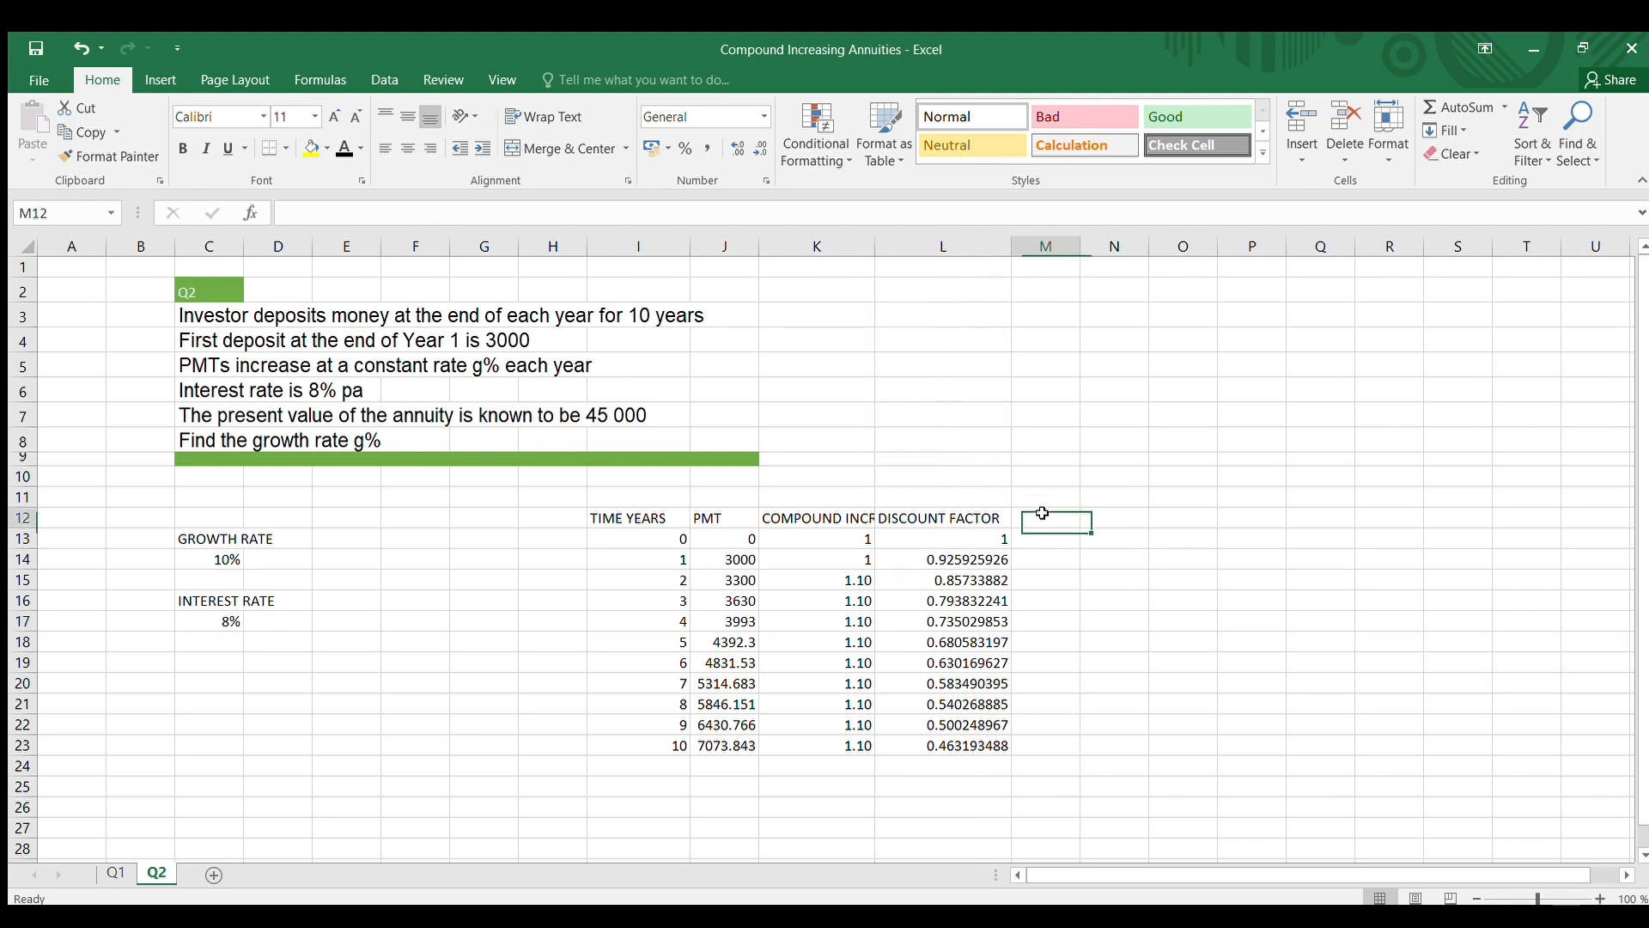
text(DISC)
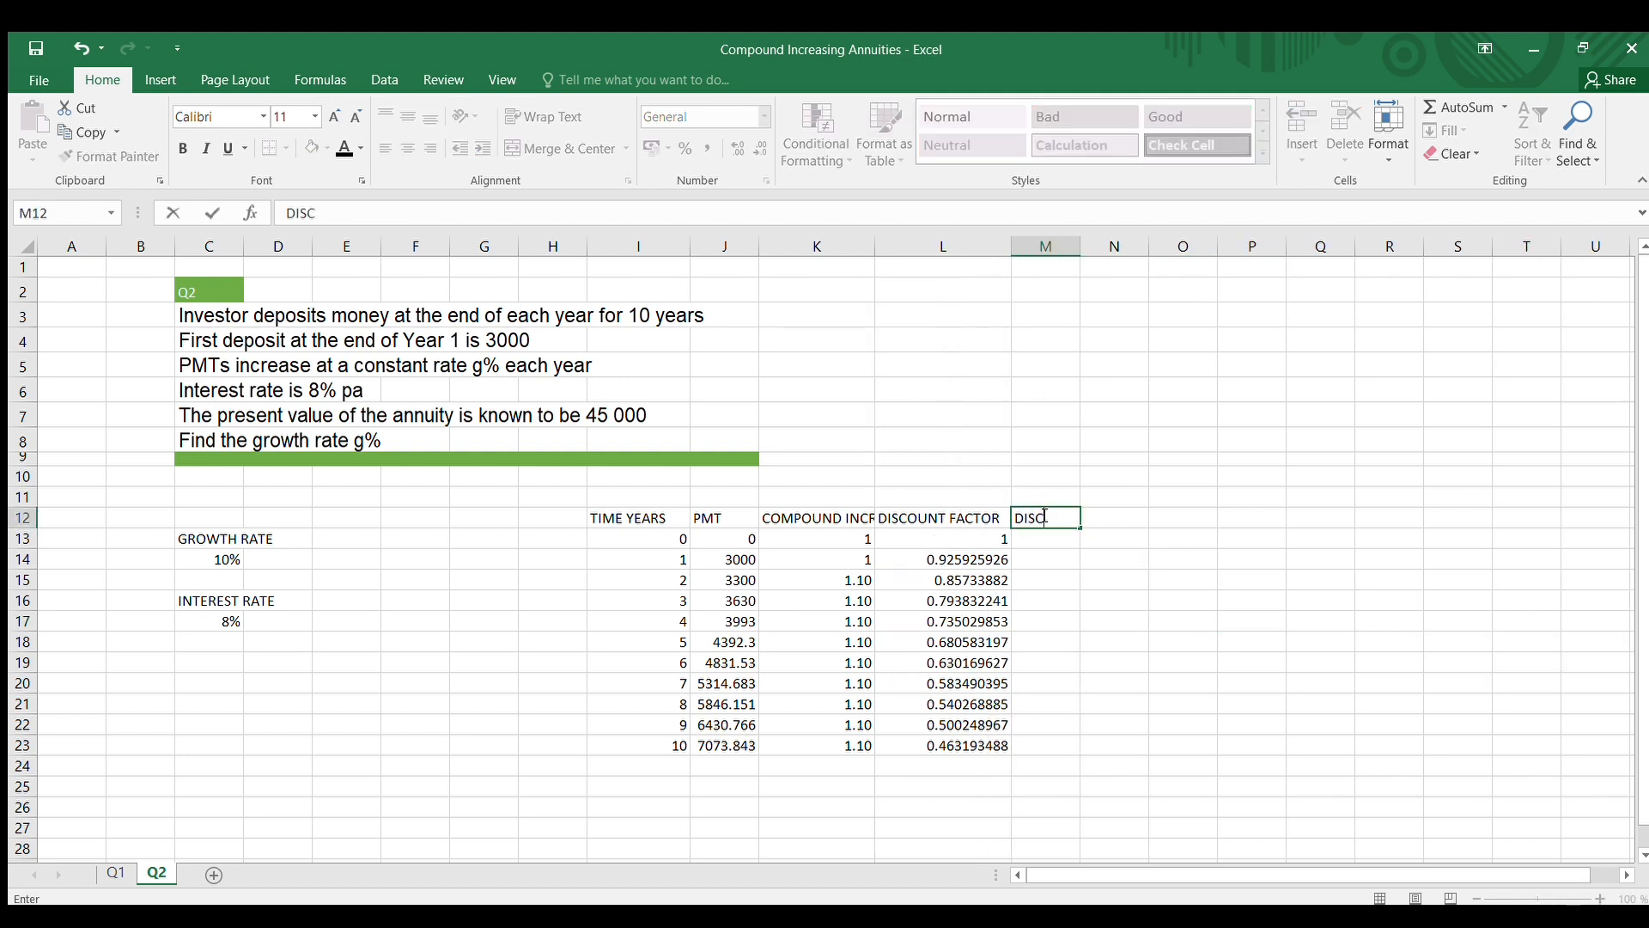
text(OUNTED CFS)
click(1183, 663)
drag(1079, 246, 1124, 246)
Enter the year 0 discounted cash flow formula =L13*J13 in cell M13, multiplying the discount factor by the payment
click(1052, 535)
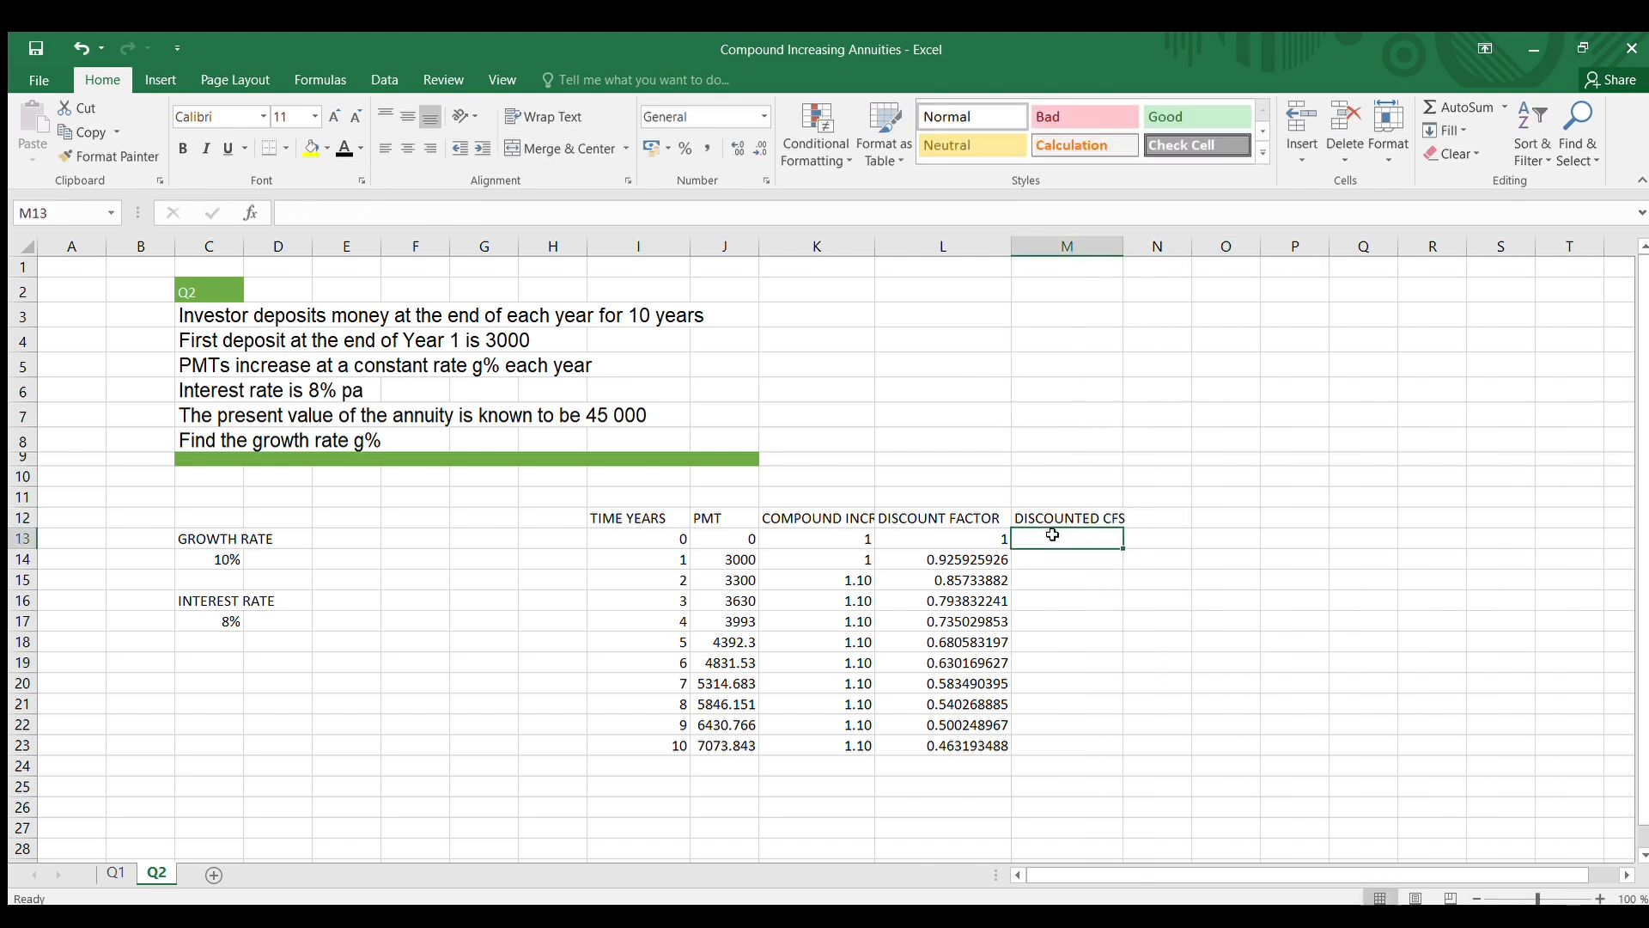
text(=)
click(977, 551)
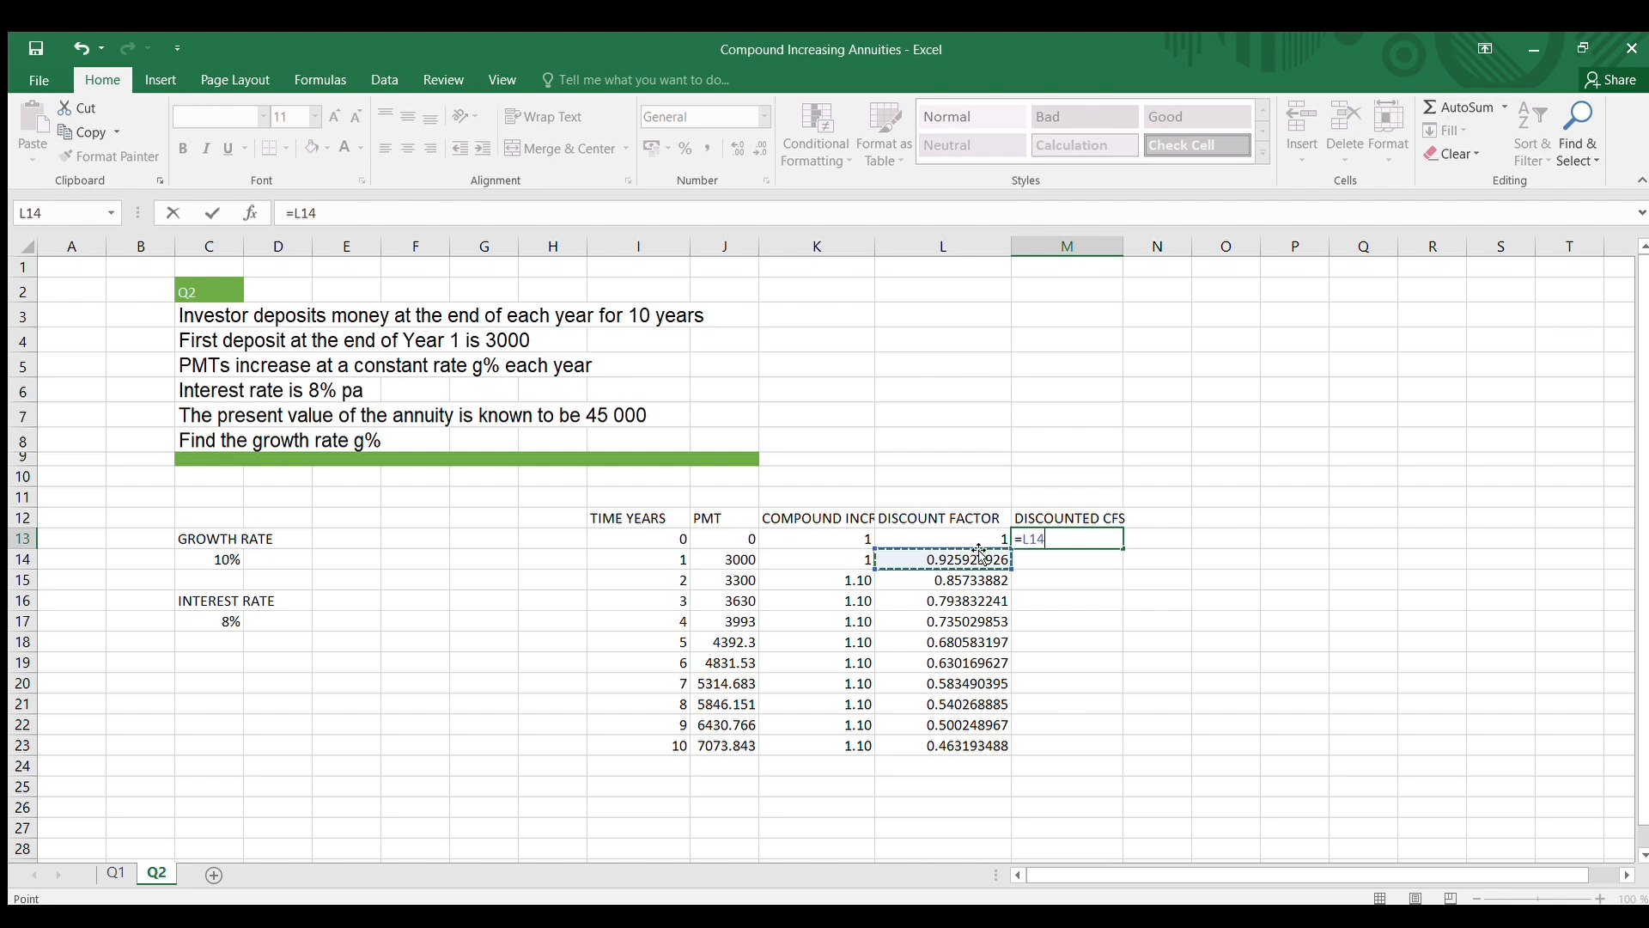
click(959, 538)
text(*)
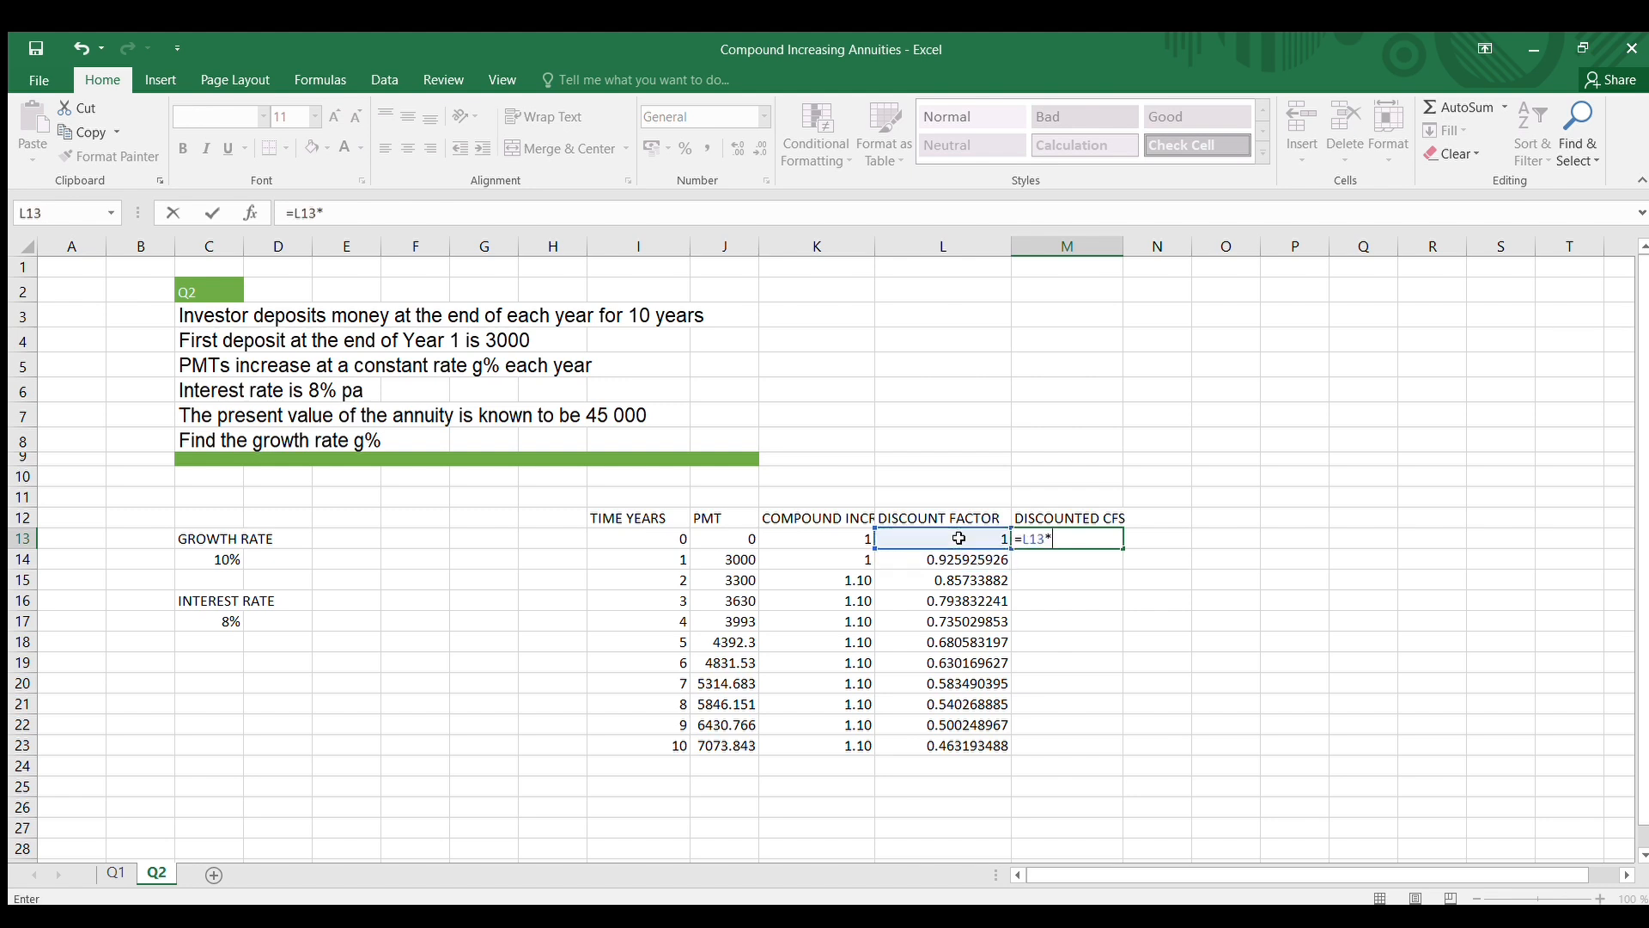
click(732, 535)
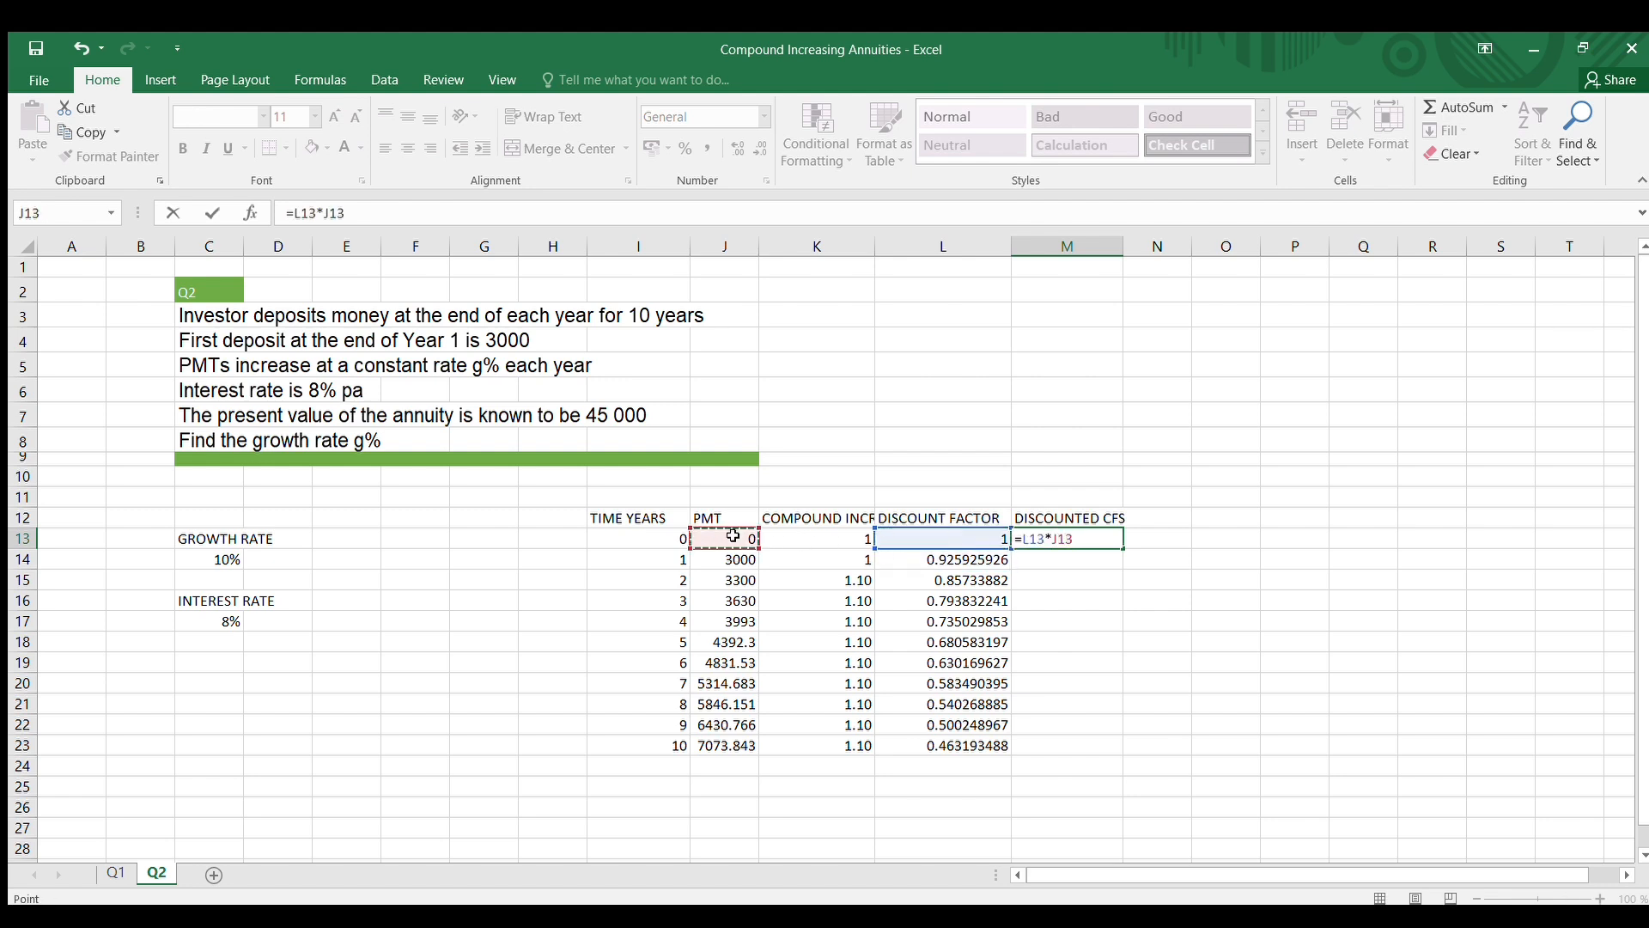
key(Return)
Copy the discounted cash flow formula in M13 down to year 10 in M23
click(1059, 534)
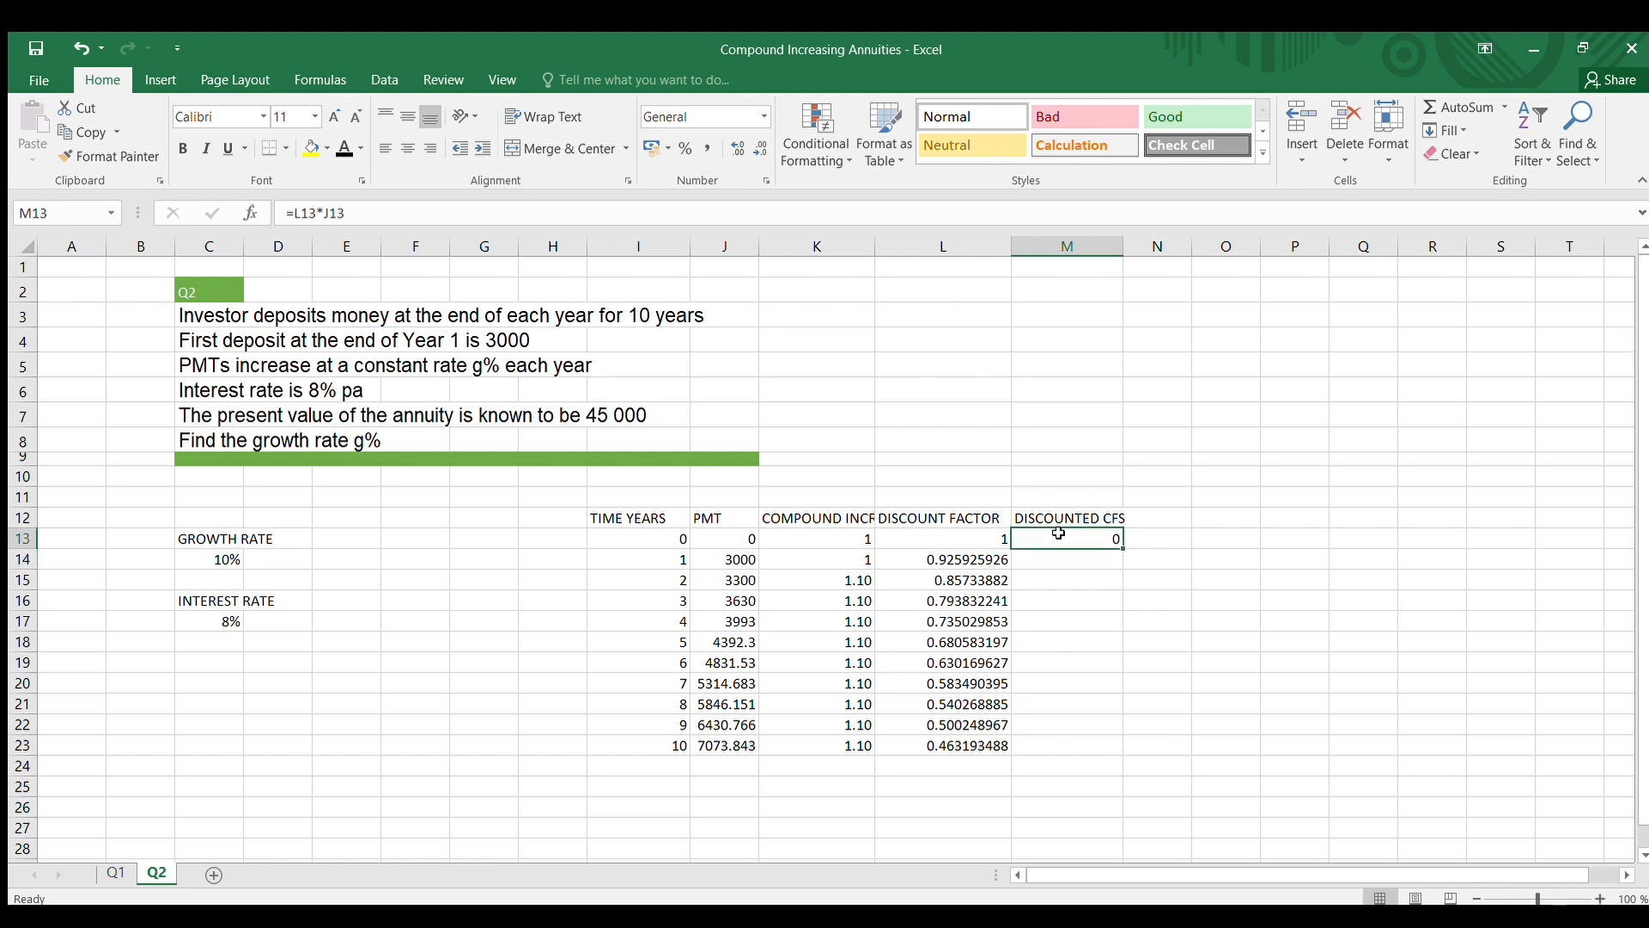
drag(1123, 548, 1115, 749)
click(1251, 706)
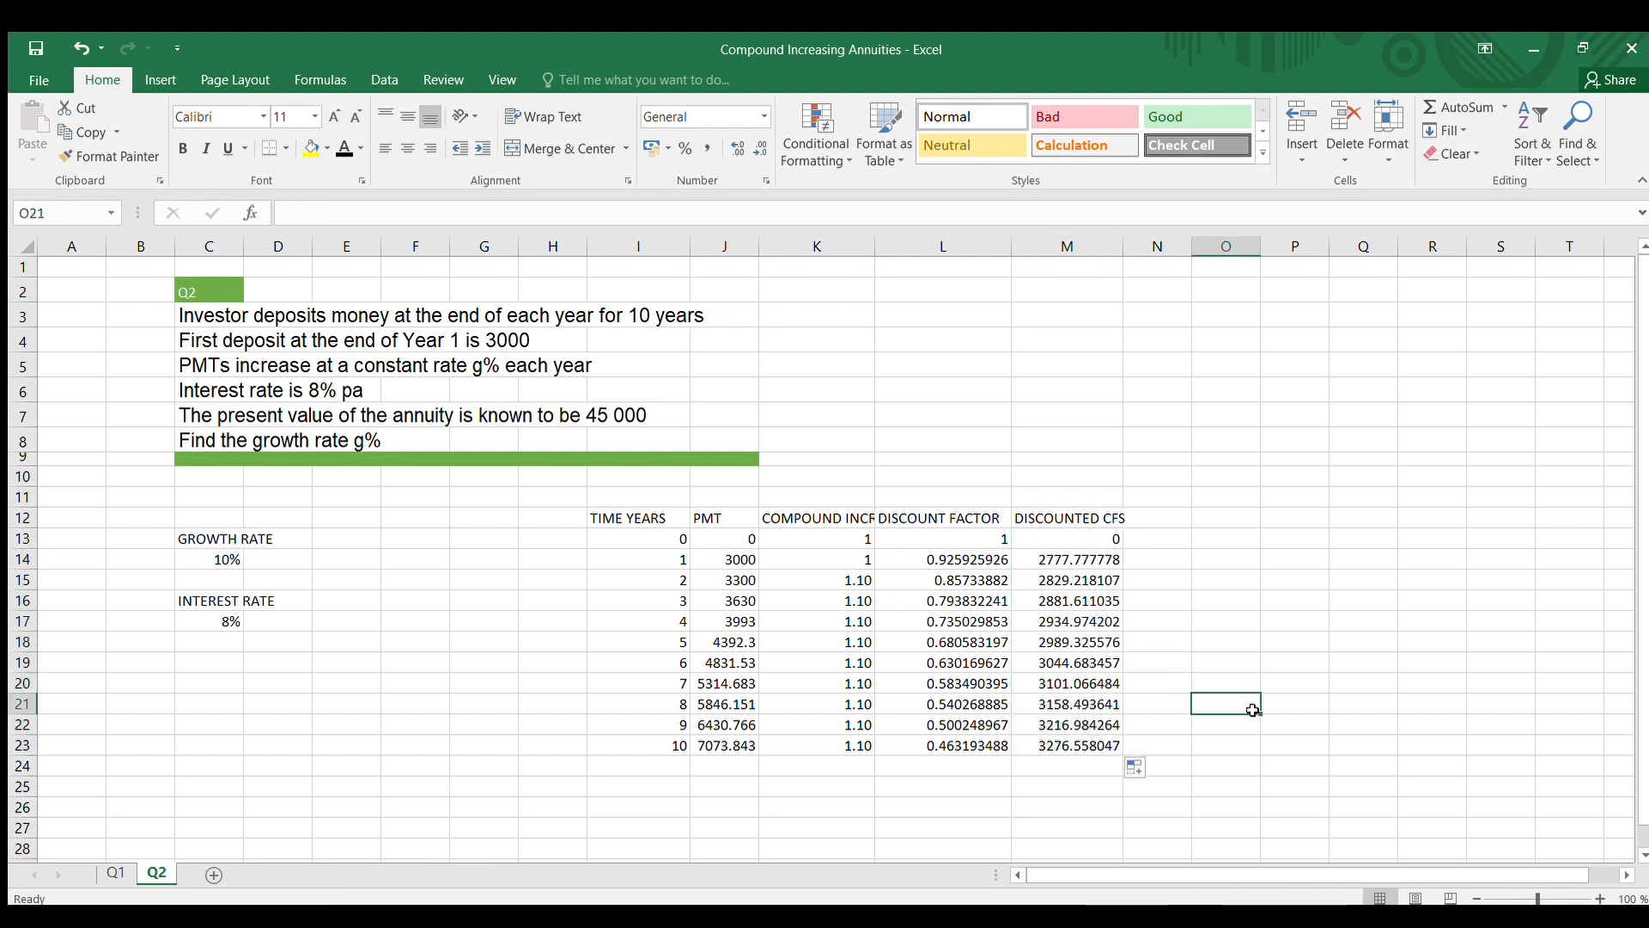
Enter the column heading PV in cell N12 and widen column M slightly
click(1155, 518)
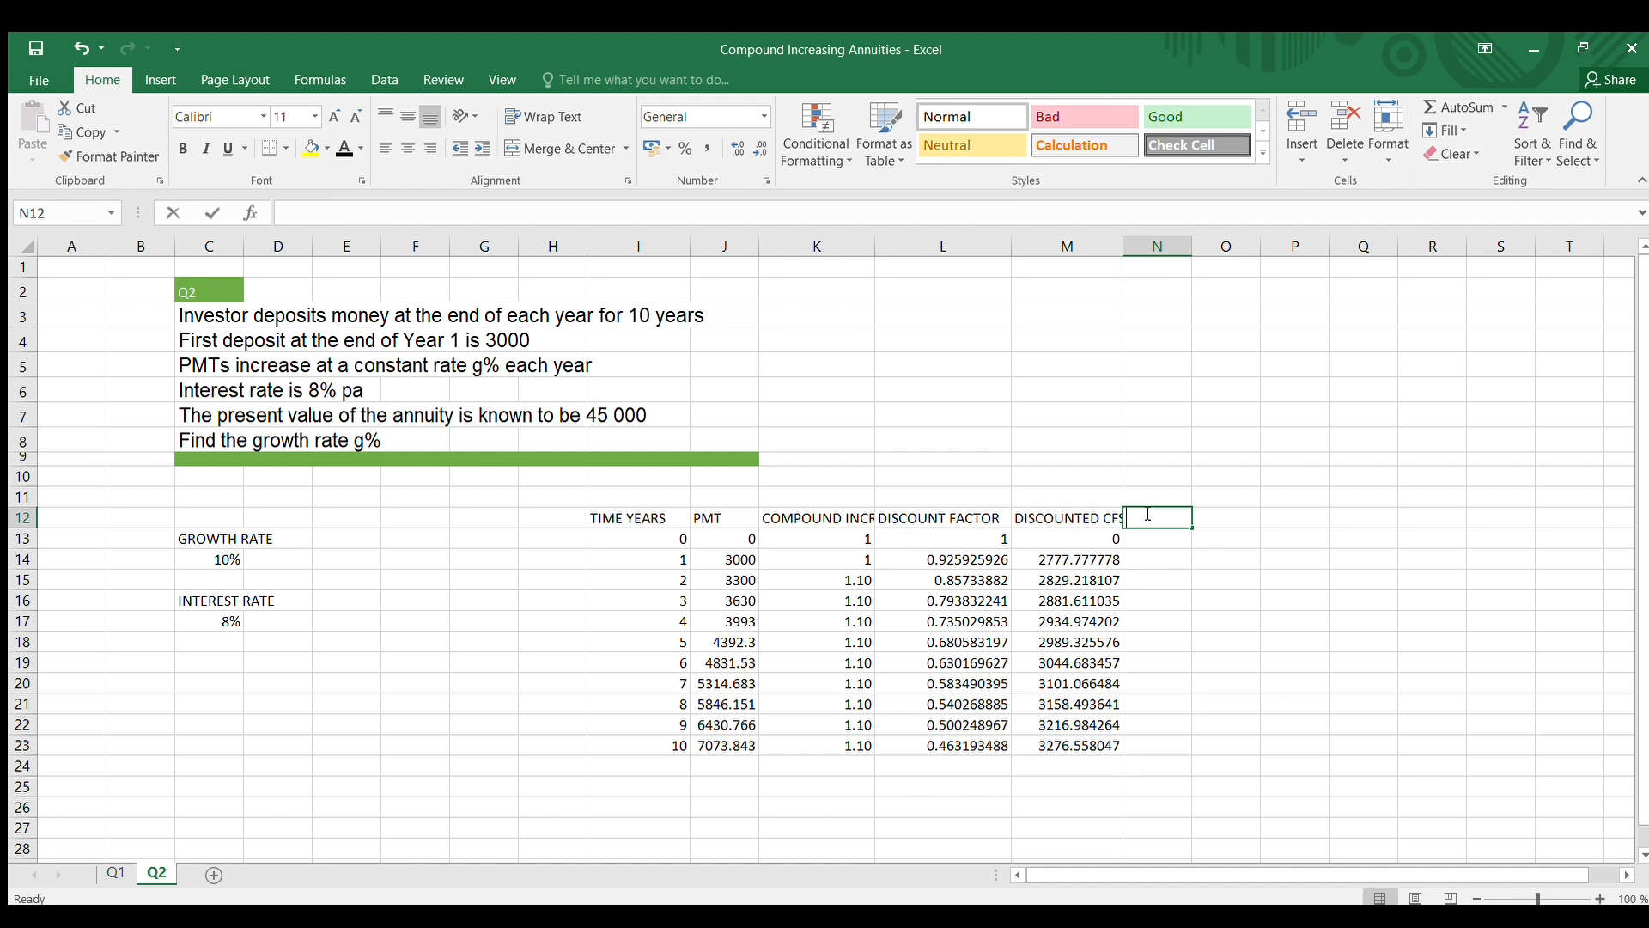
text(PV)
drag(1185, 636, 1149, 248)
click(1218, 358)
Sum the discounted cash flows M13:M23 in cell N13 with the SUM function and widen column N
click(1192, 541)
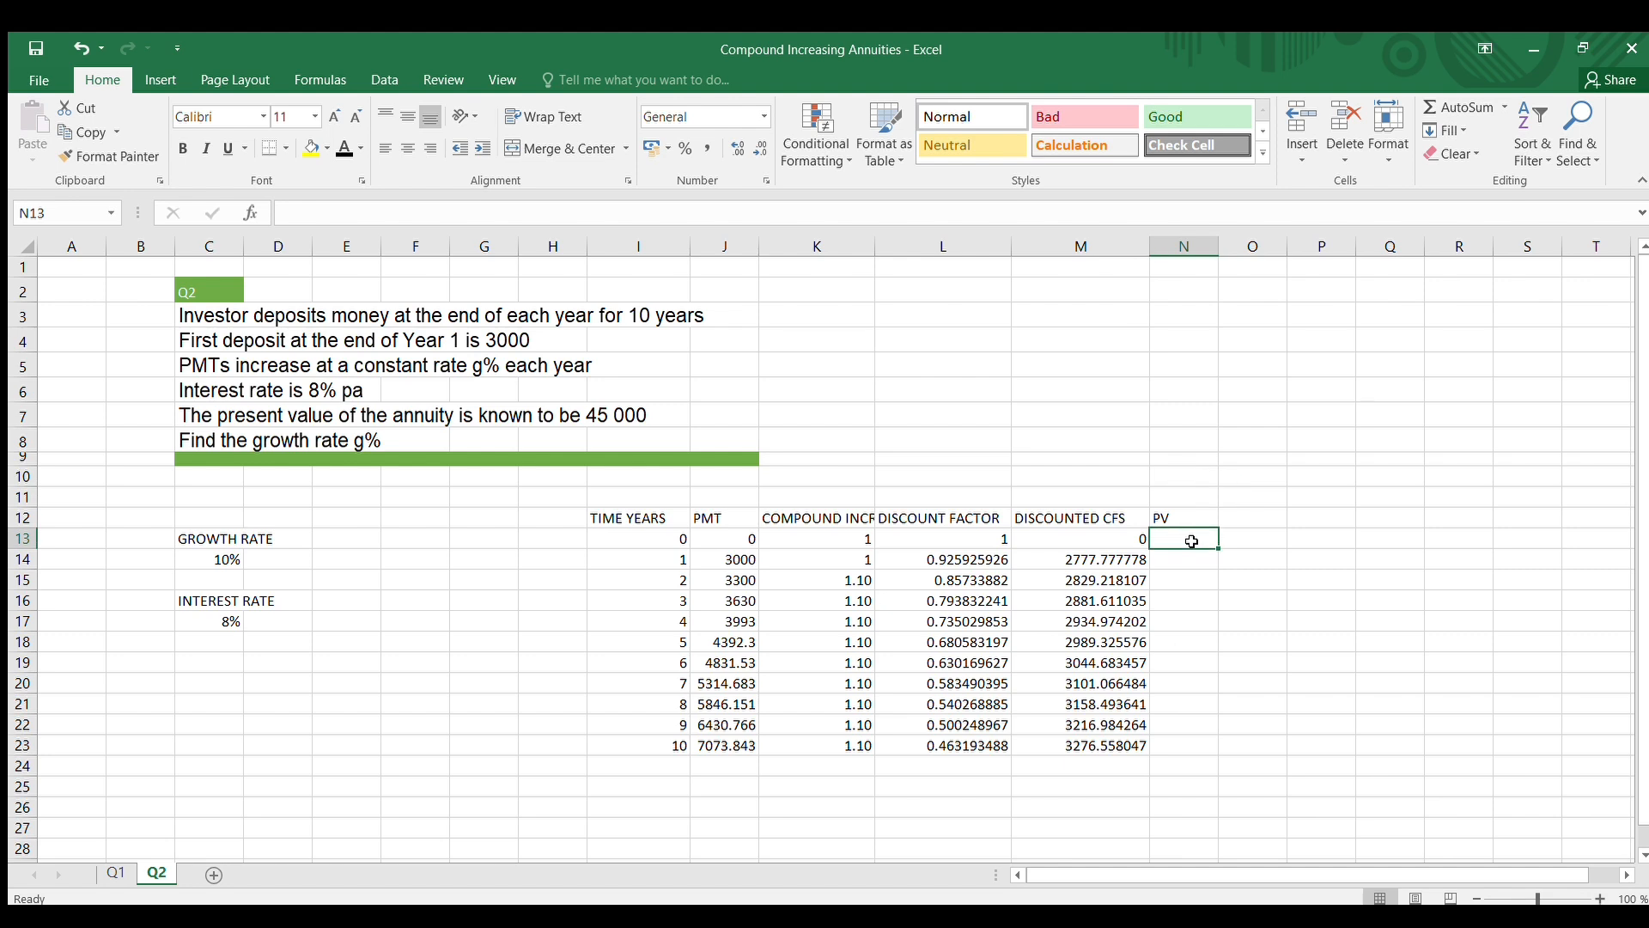
text(=SUM)
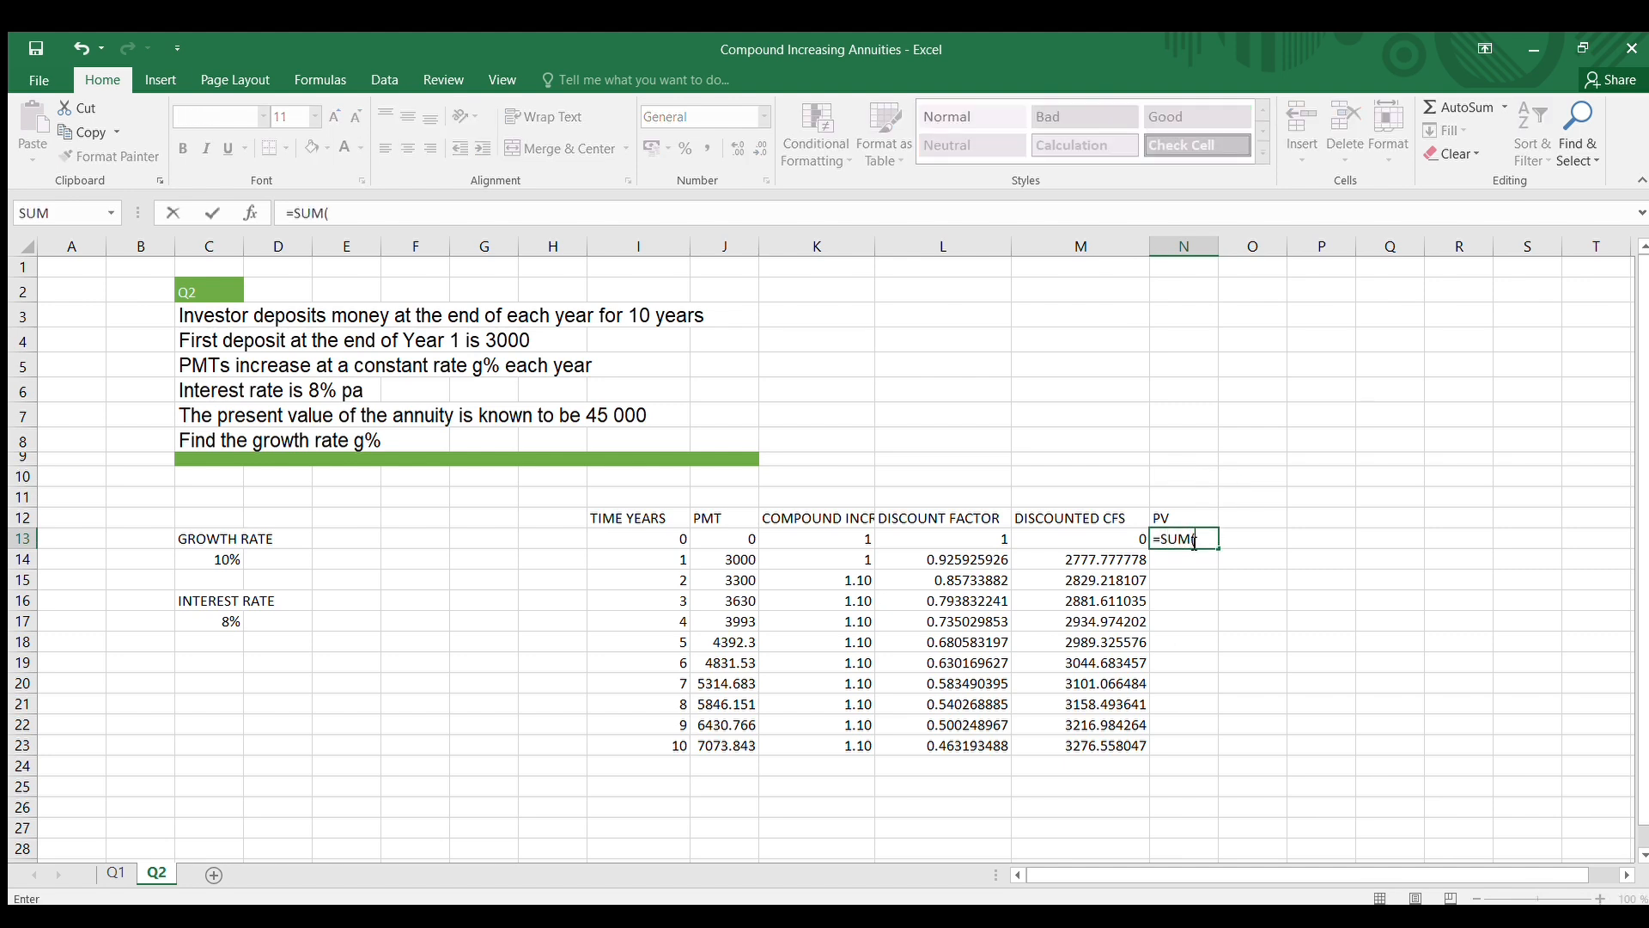
text(()
drag(1111, 539, 1114, 726)
key(Return)
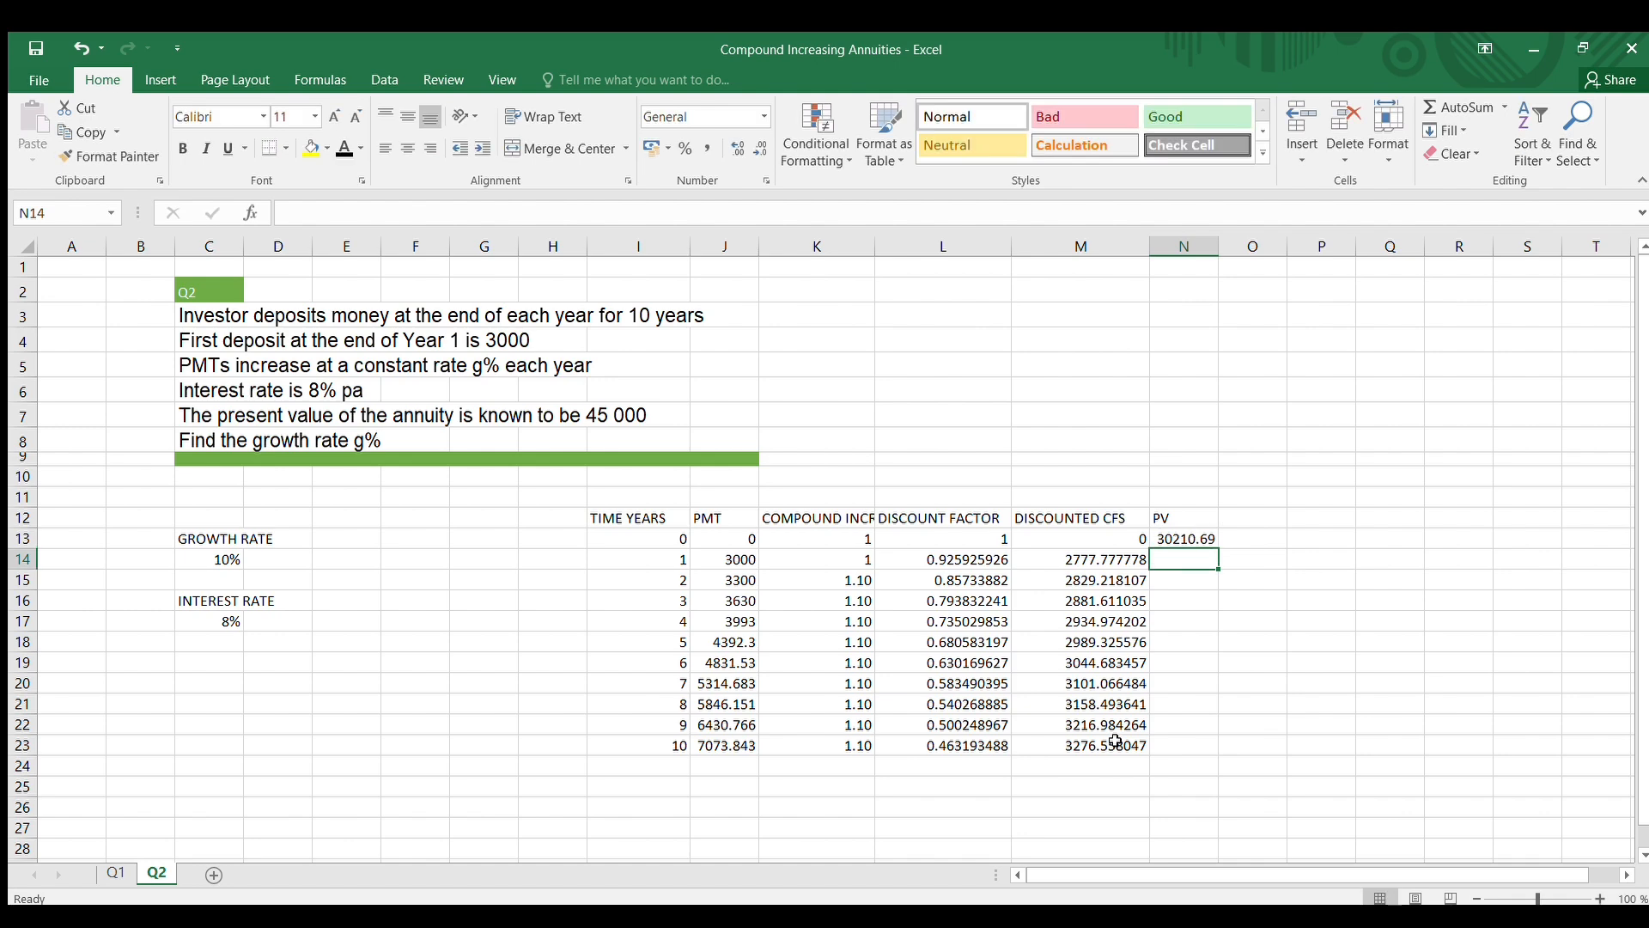
drag(1219, 248, 1256, 248)
click(1276, 608)
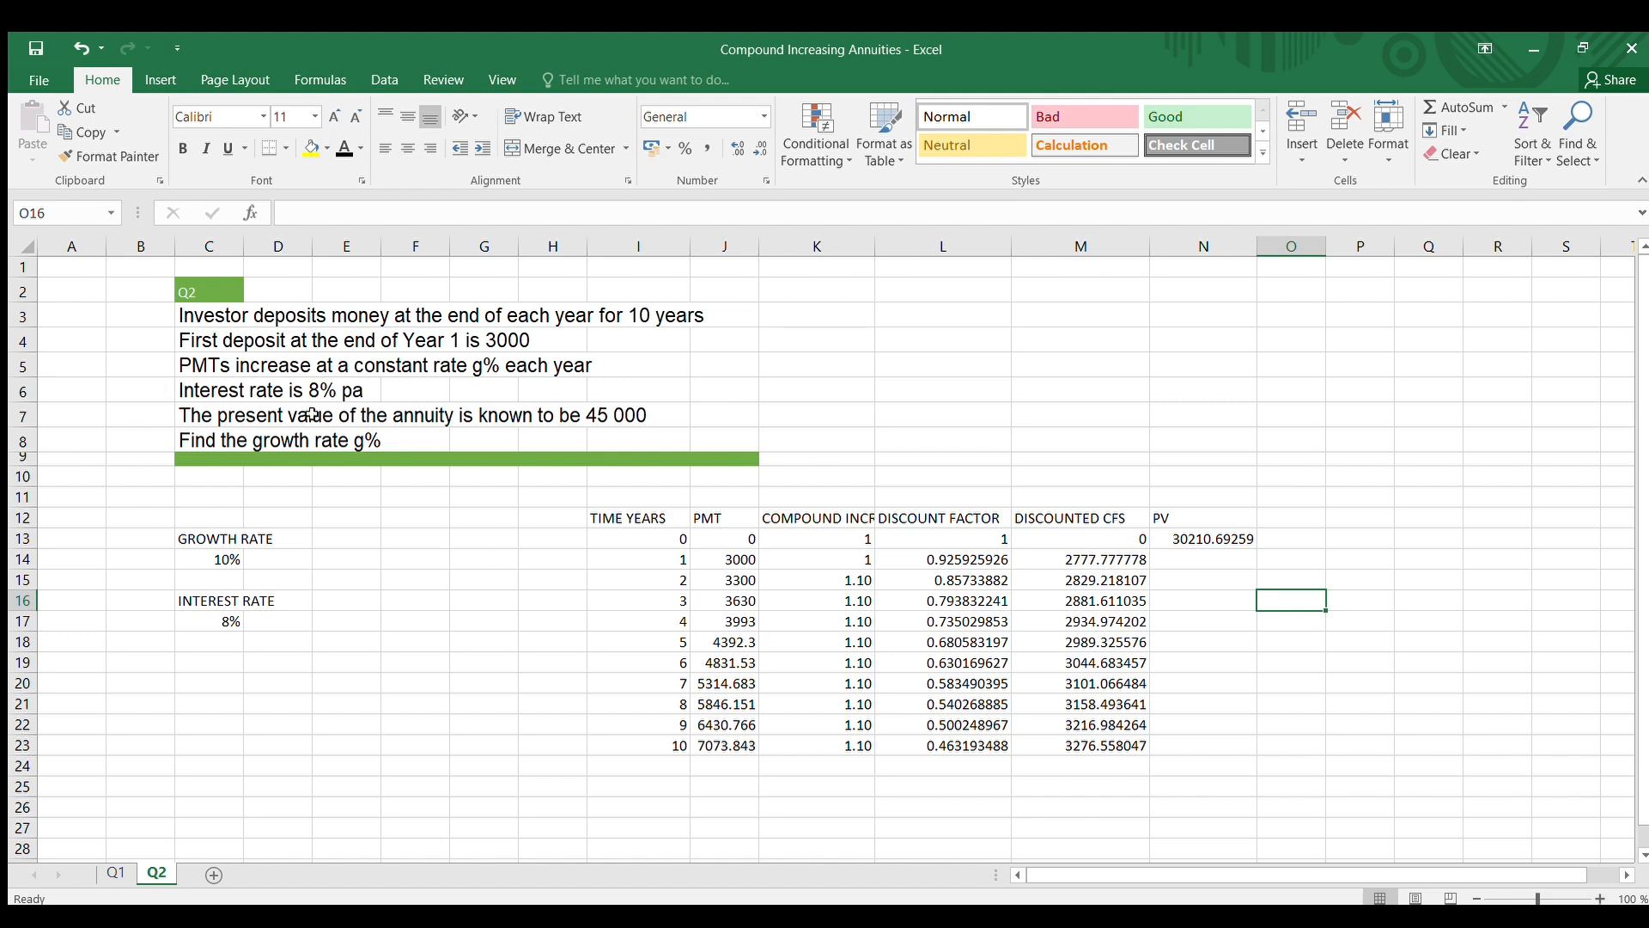
Run Goal Seek to bring the PV in N13 to the required 45000 by changing the growth rate in C14
click(621, 419)
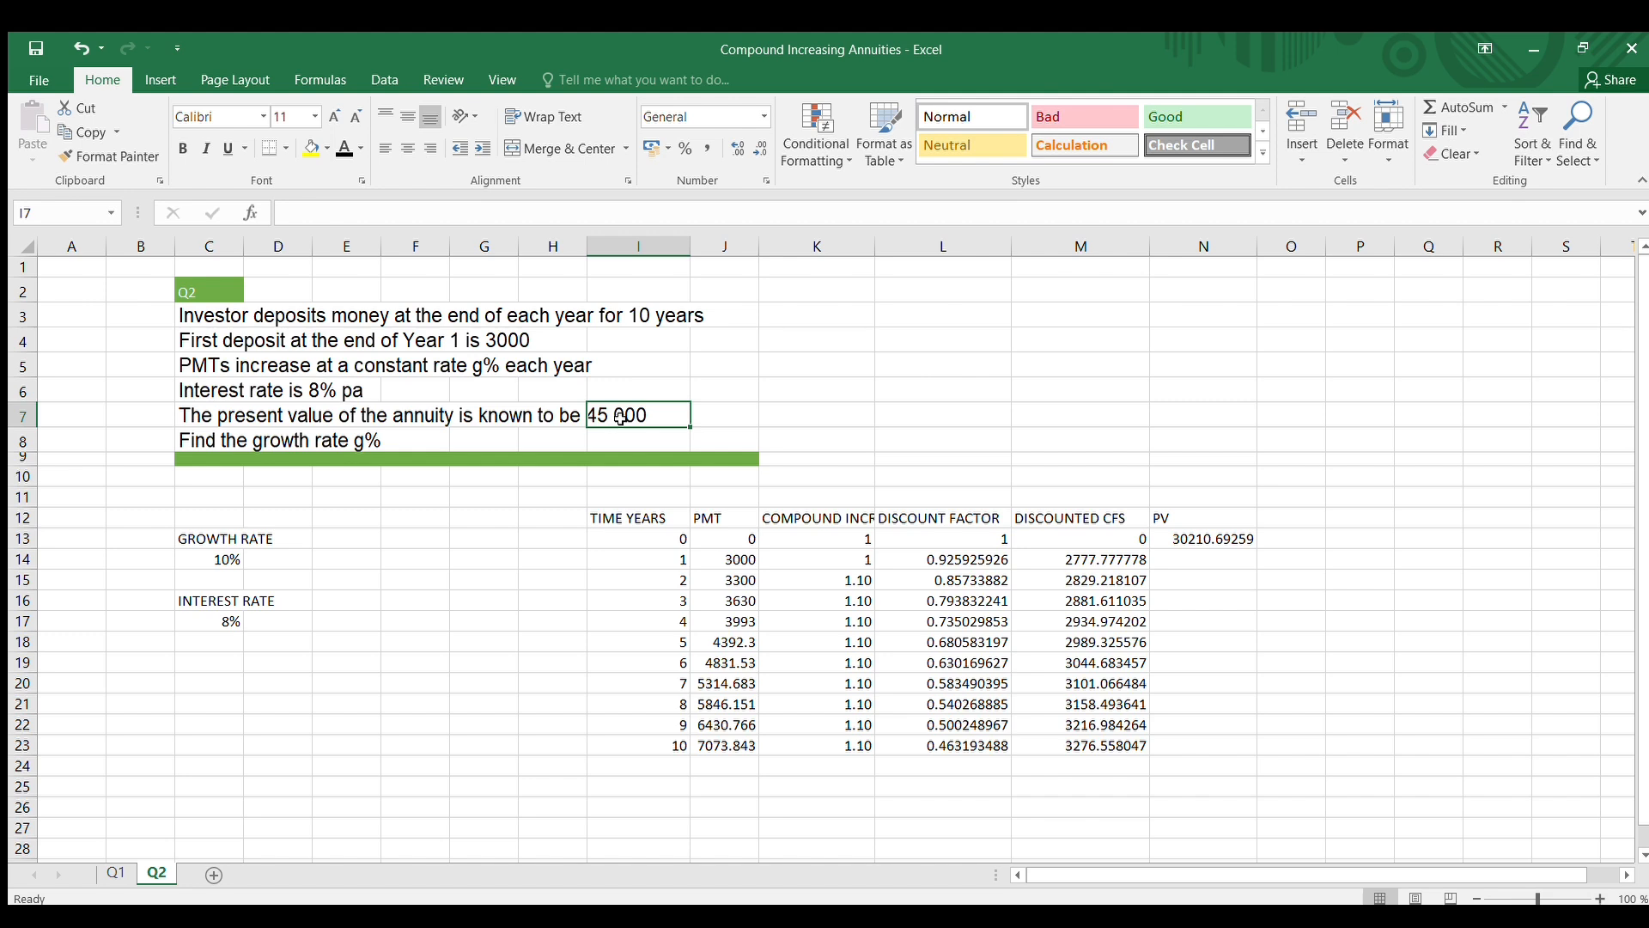
click(866, 337)
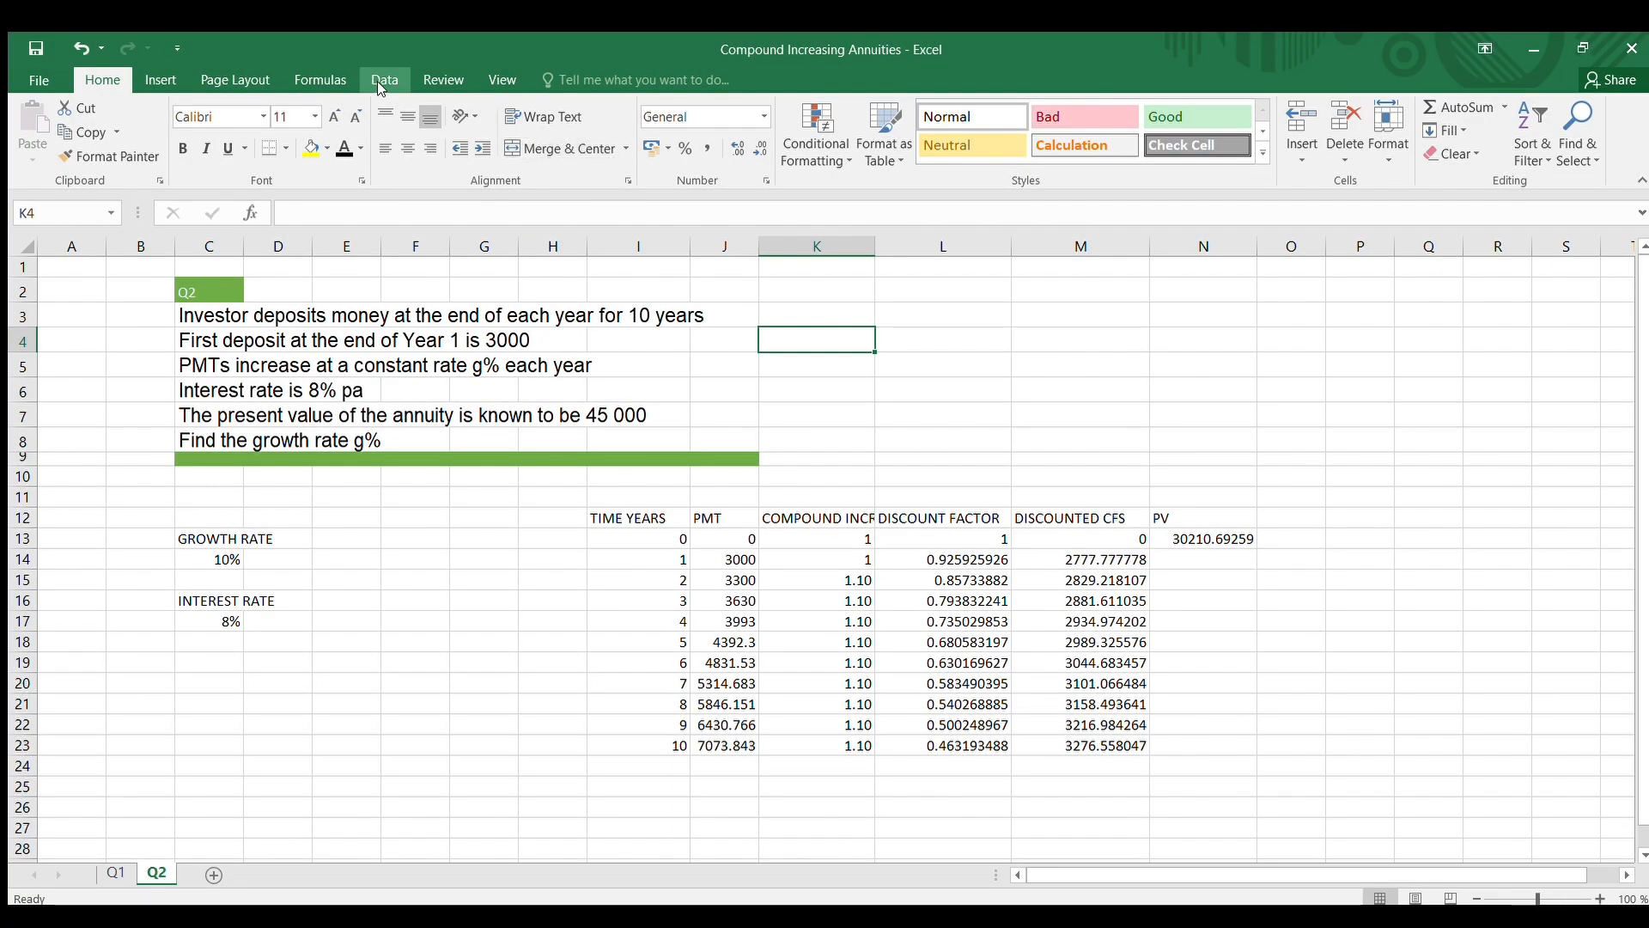
click(378, 81)
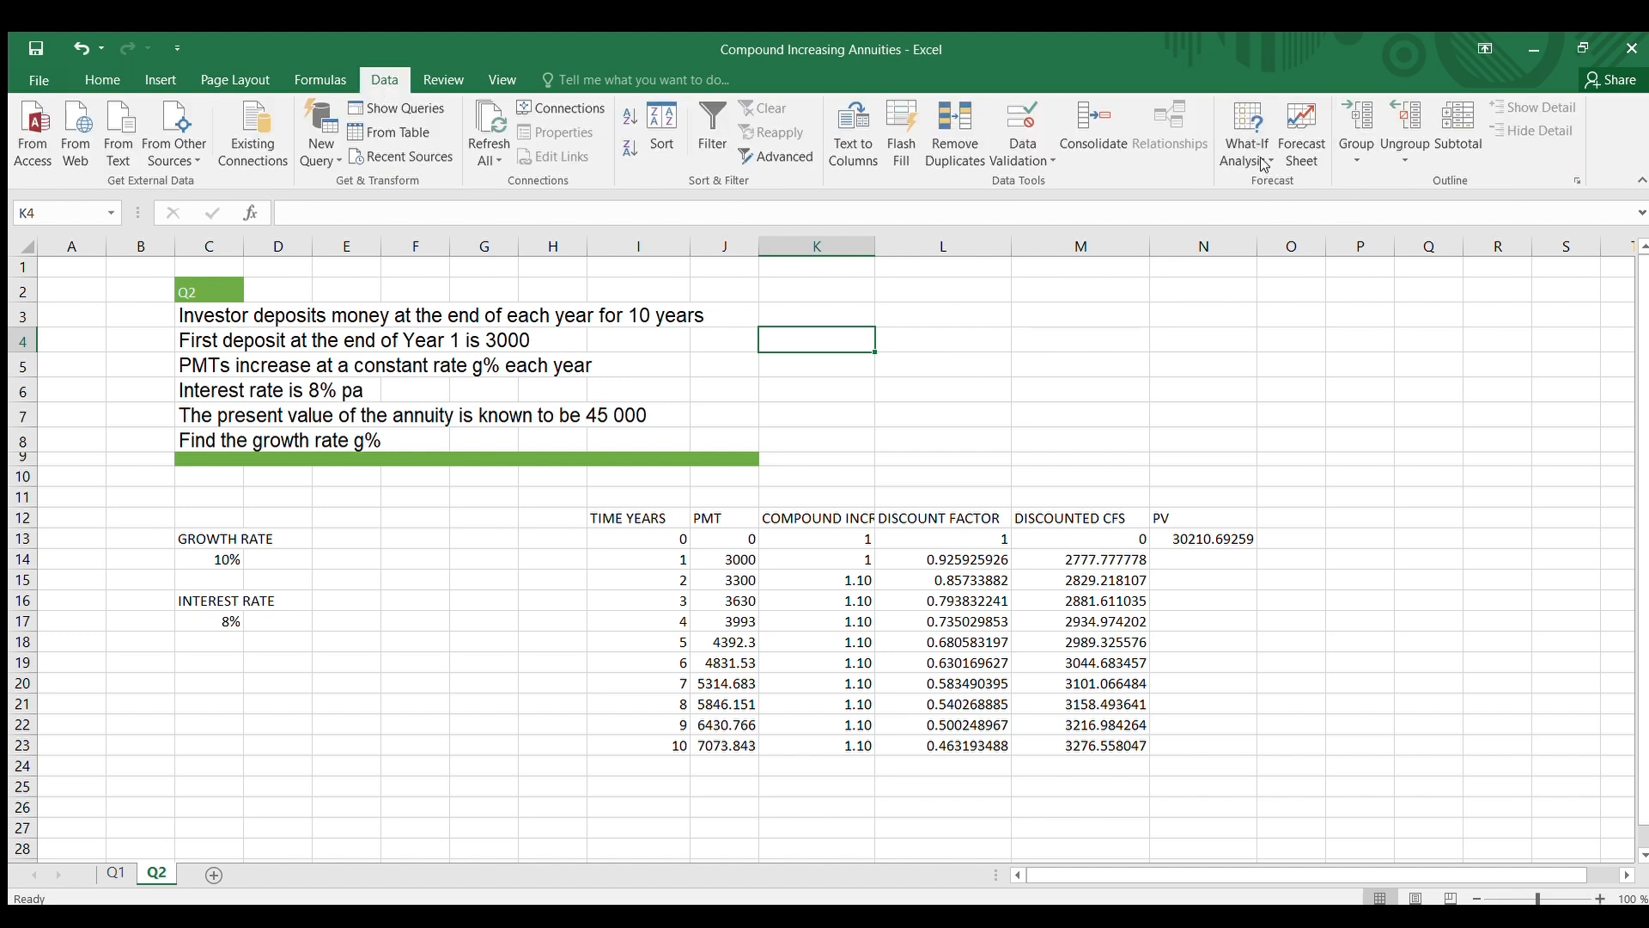
click(1290, 203)
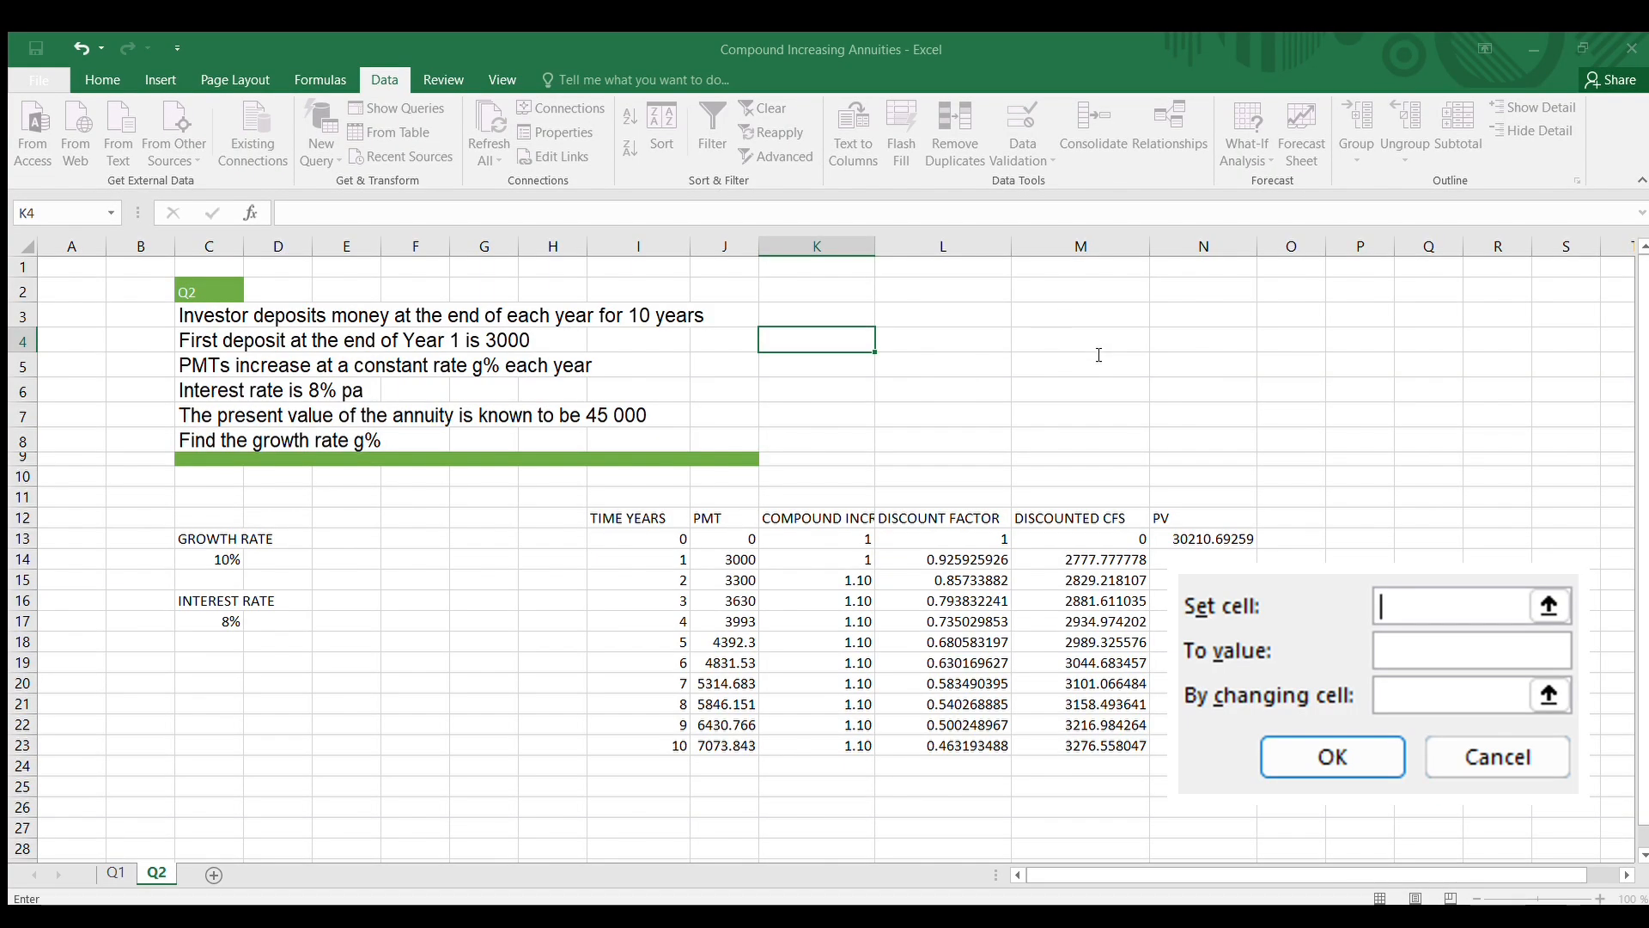
click(1179, 539)
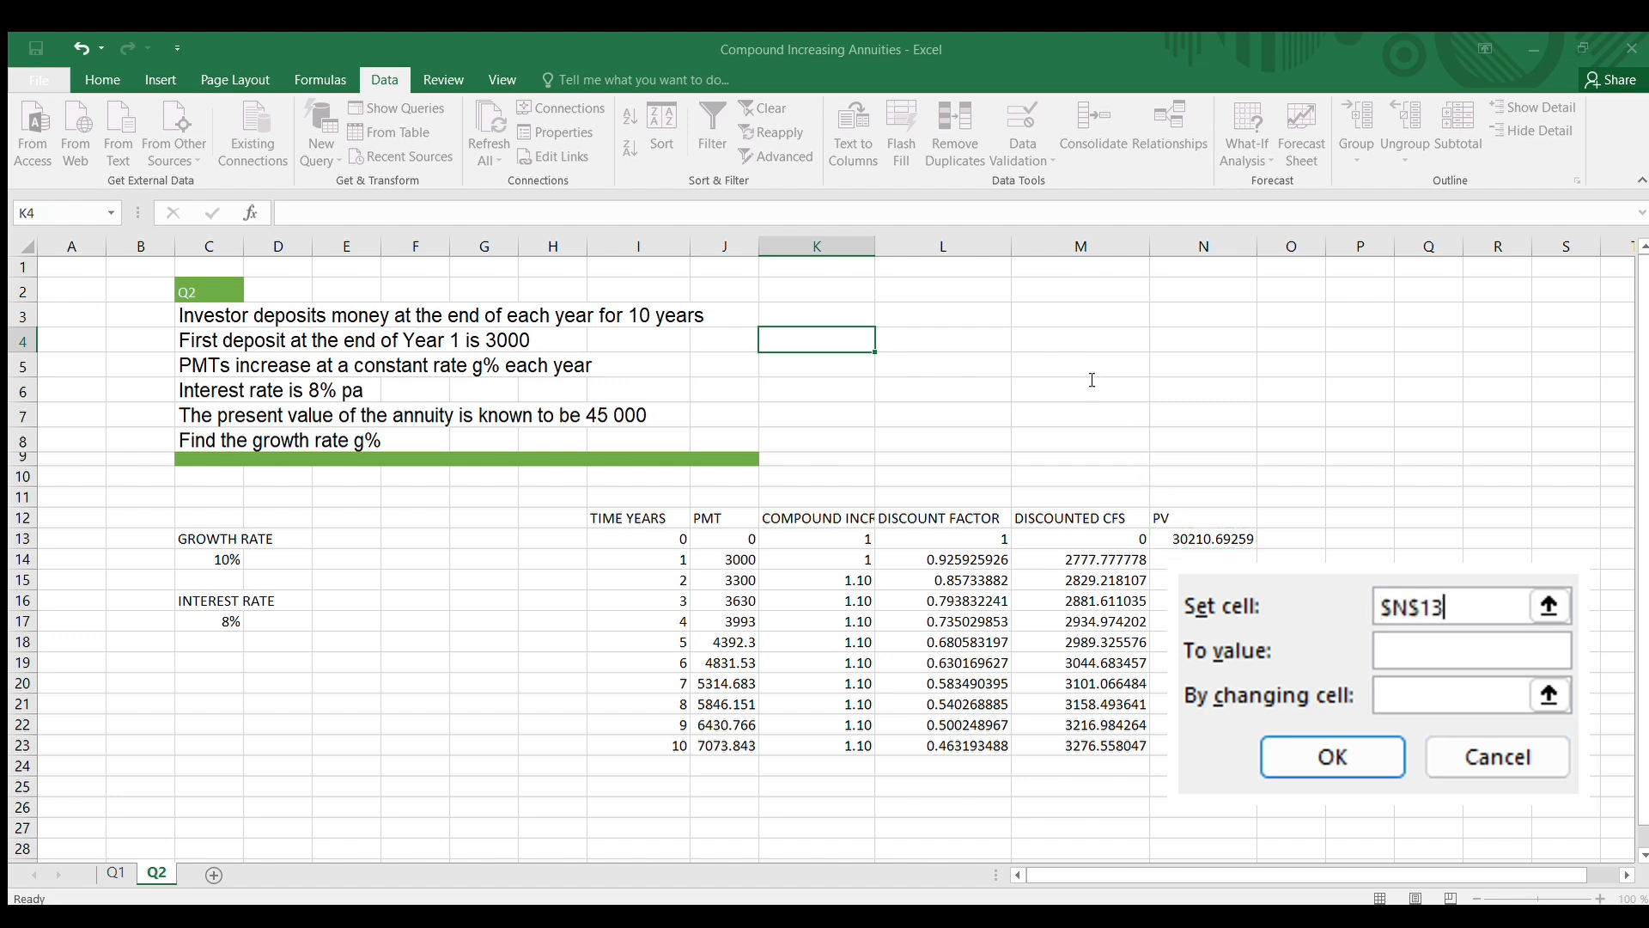
click(1423, 663)
text(45000)
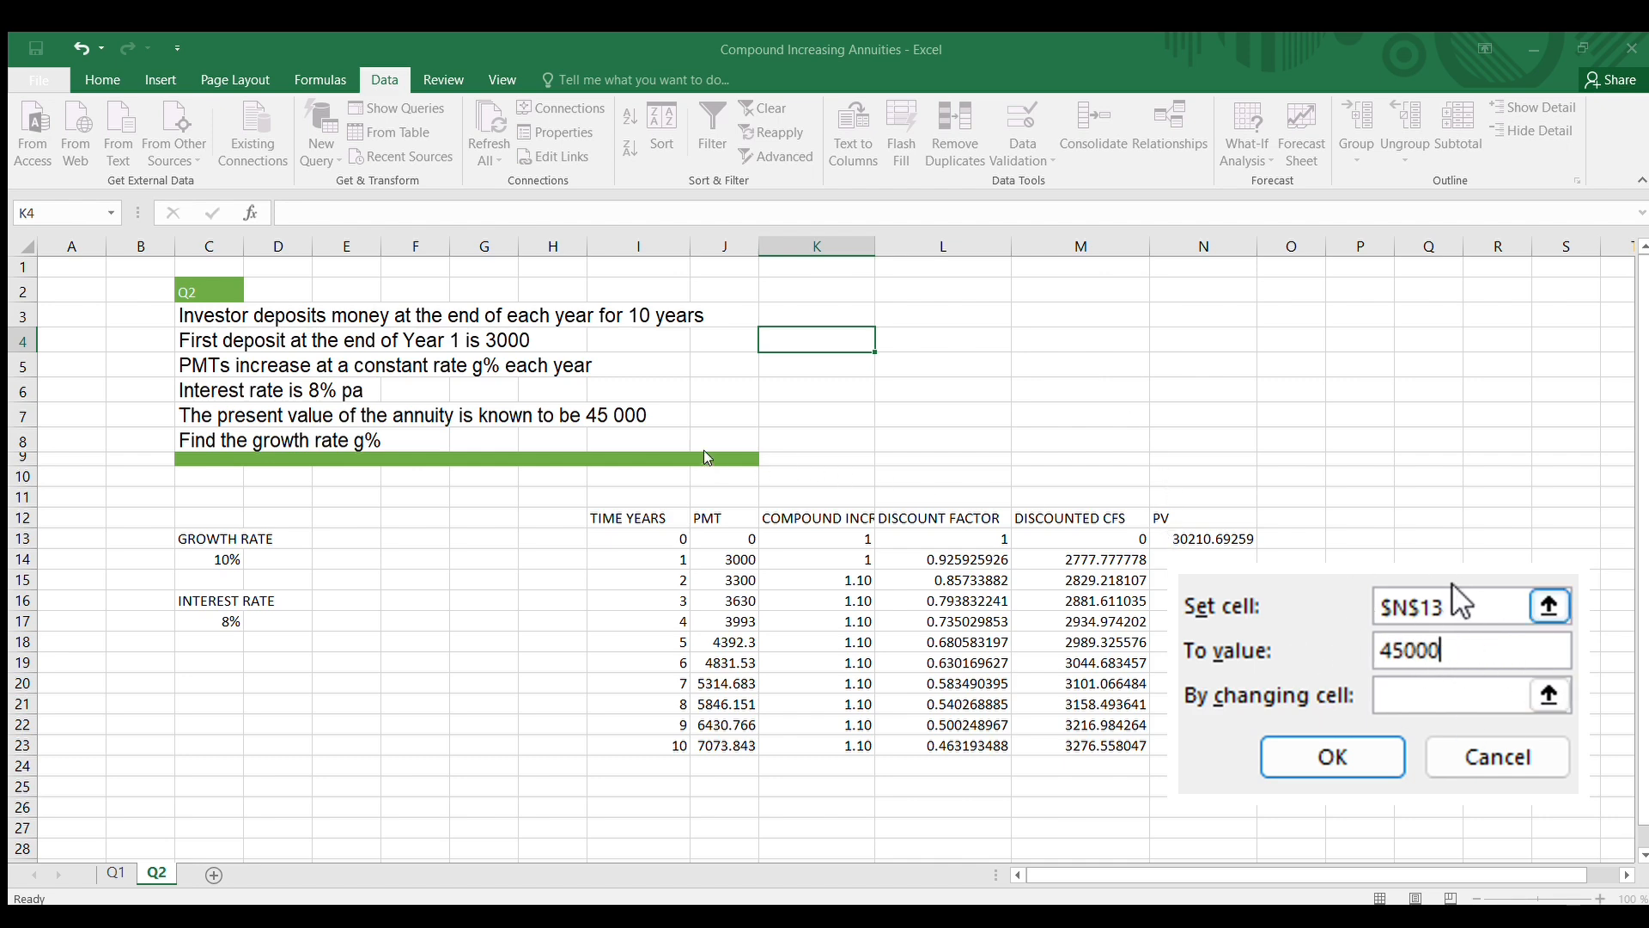
click(1479, 694)
click(209, 559)
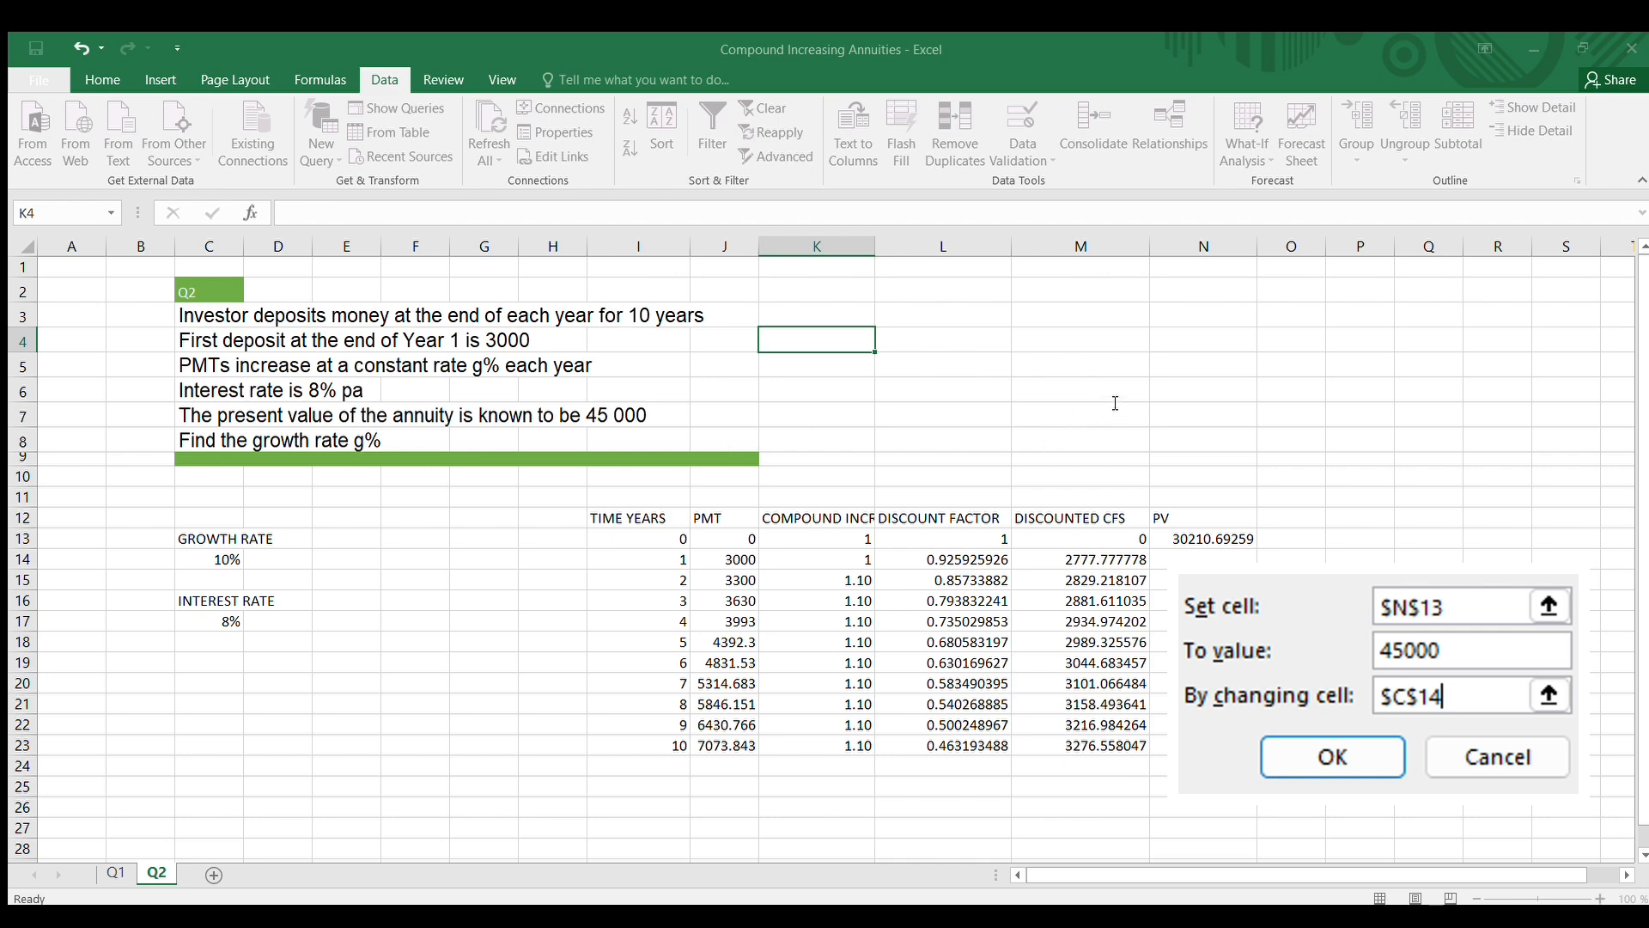
click(196, 561)
click(1327, 764)
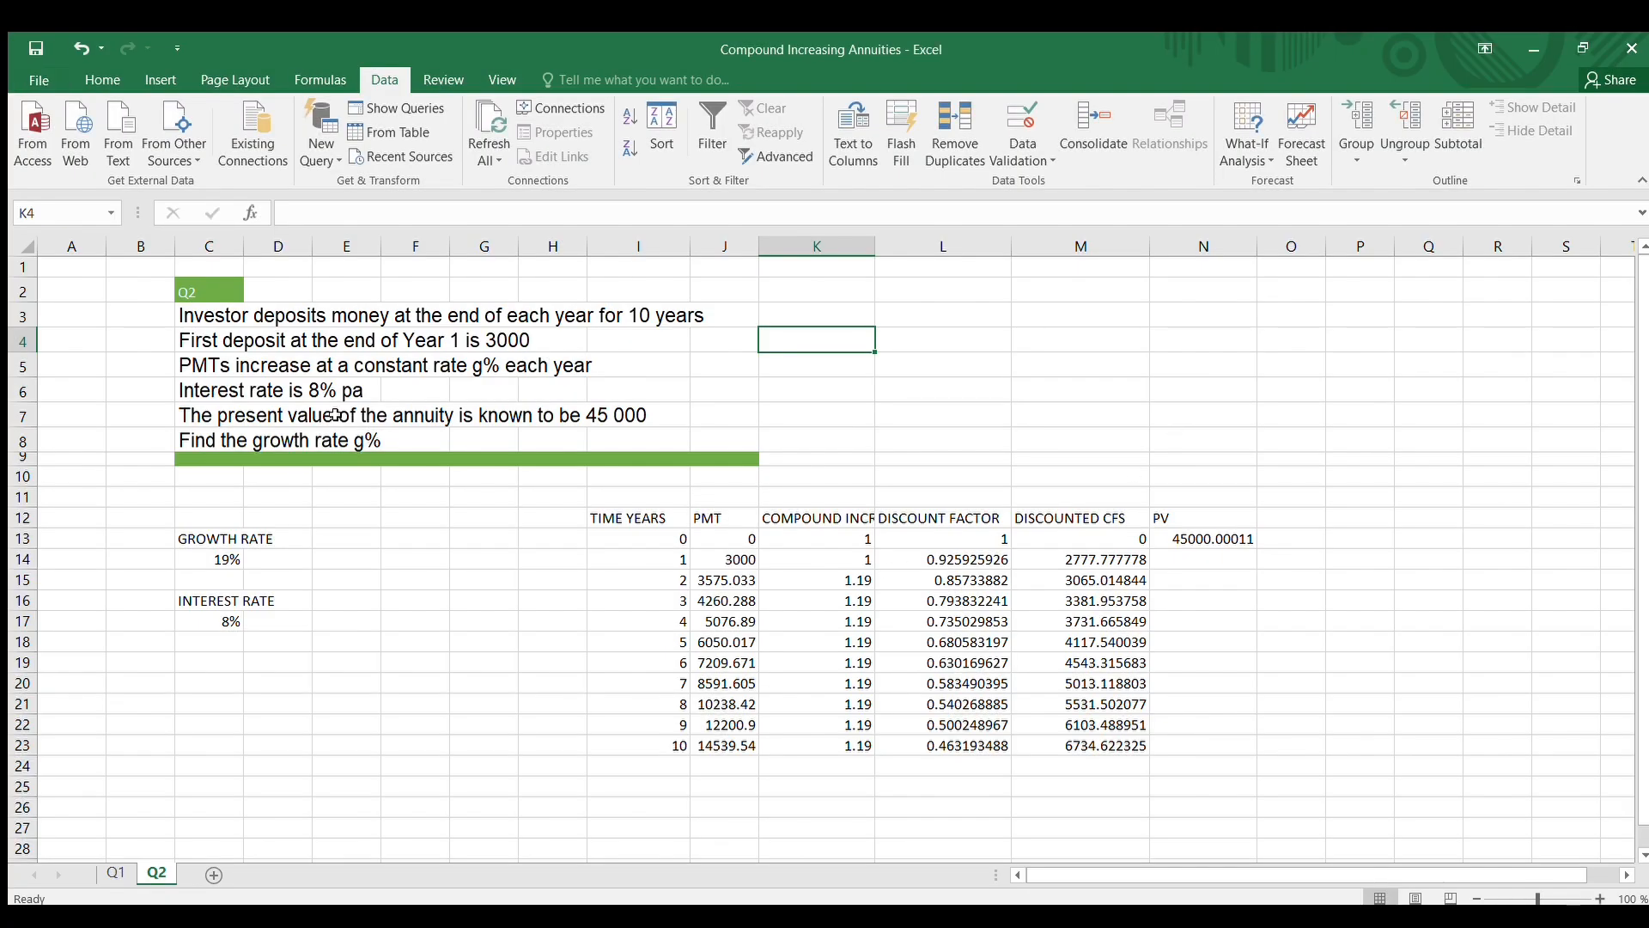
Widen column C, show the growth rate in C14 with five decimal places, and give it the Good cell style
drag(244, 253, 286, 253)
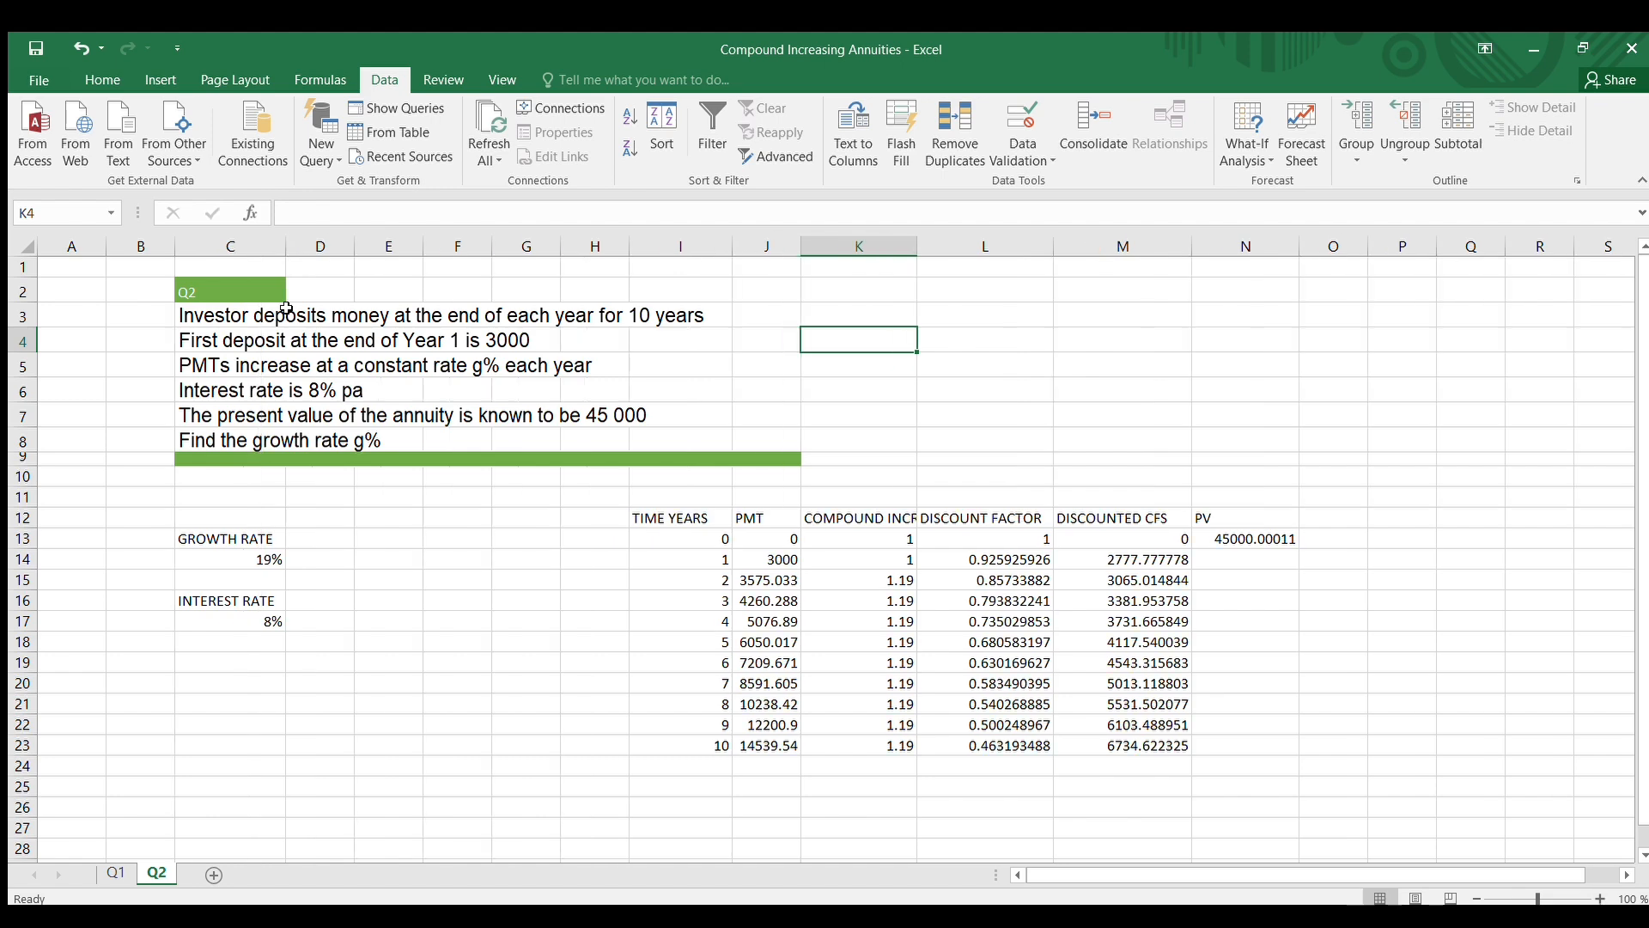
click(262, 561)
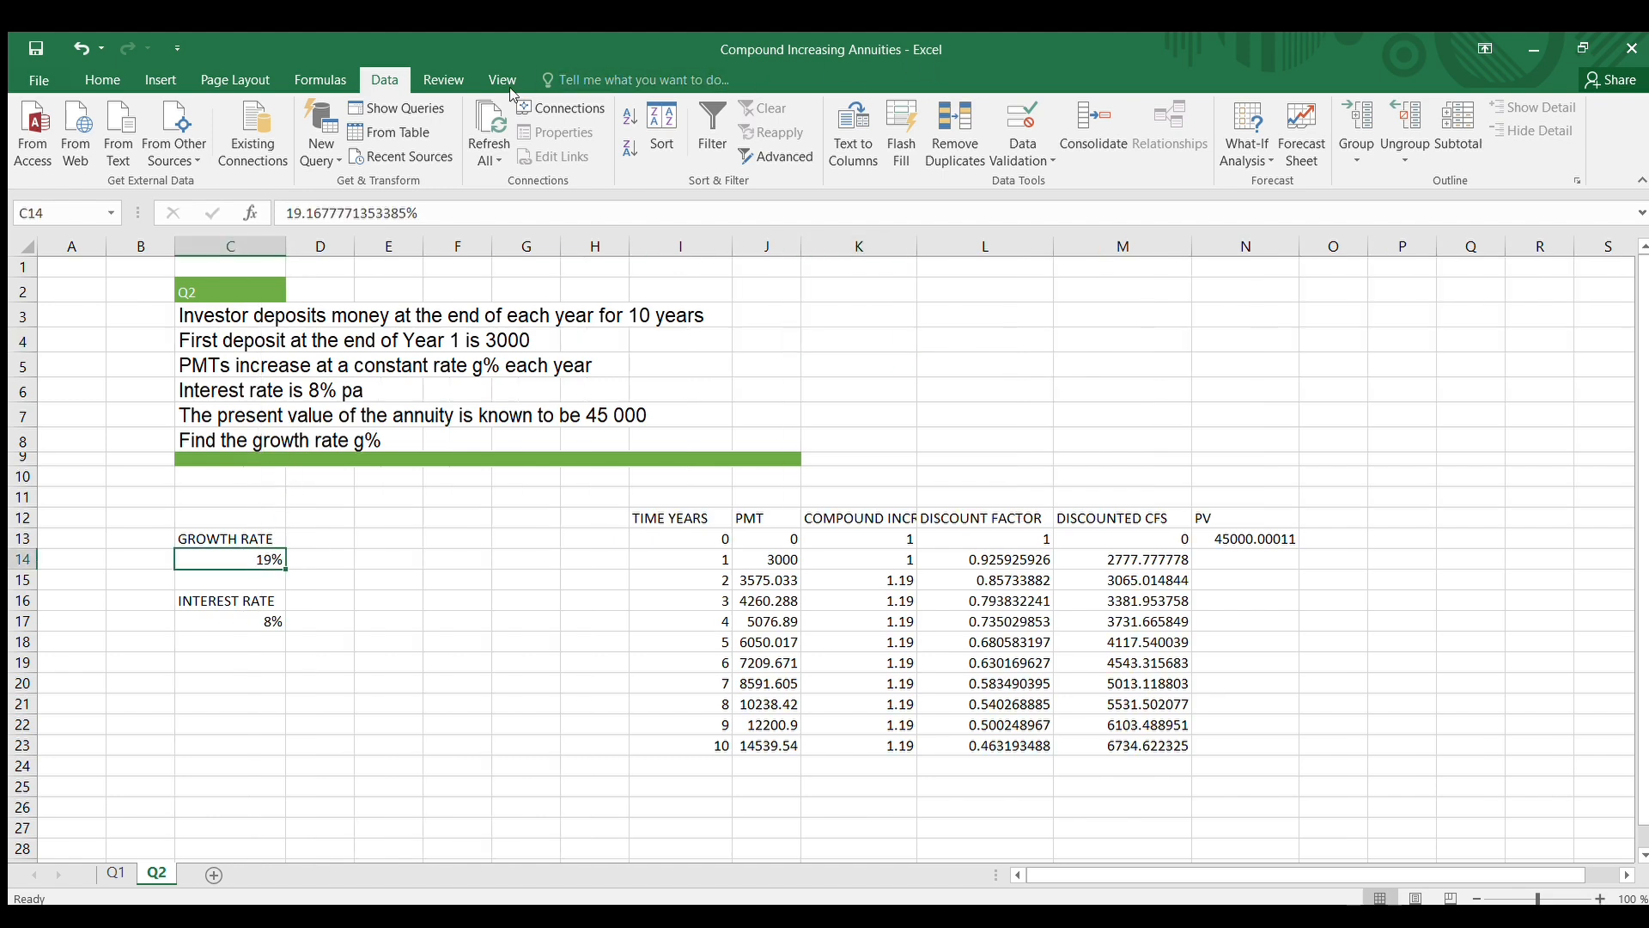
click(102, 80)
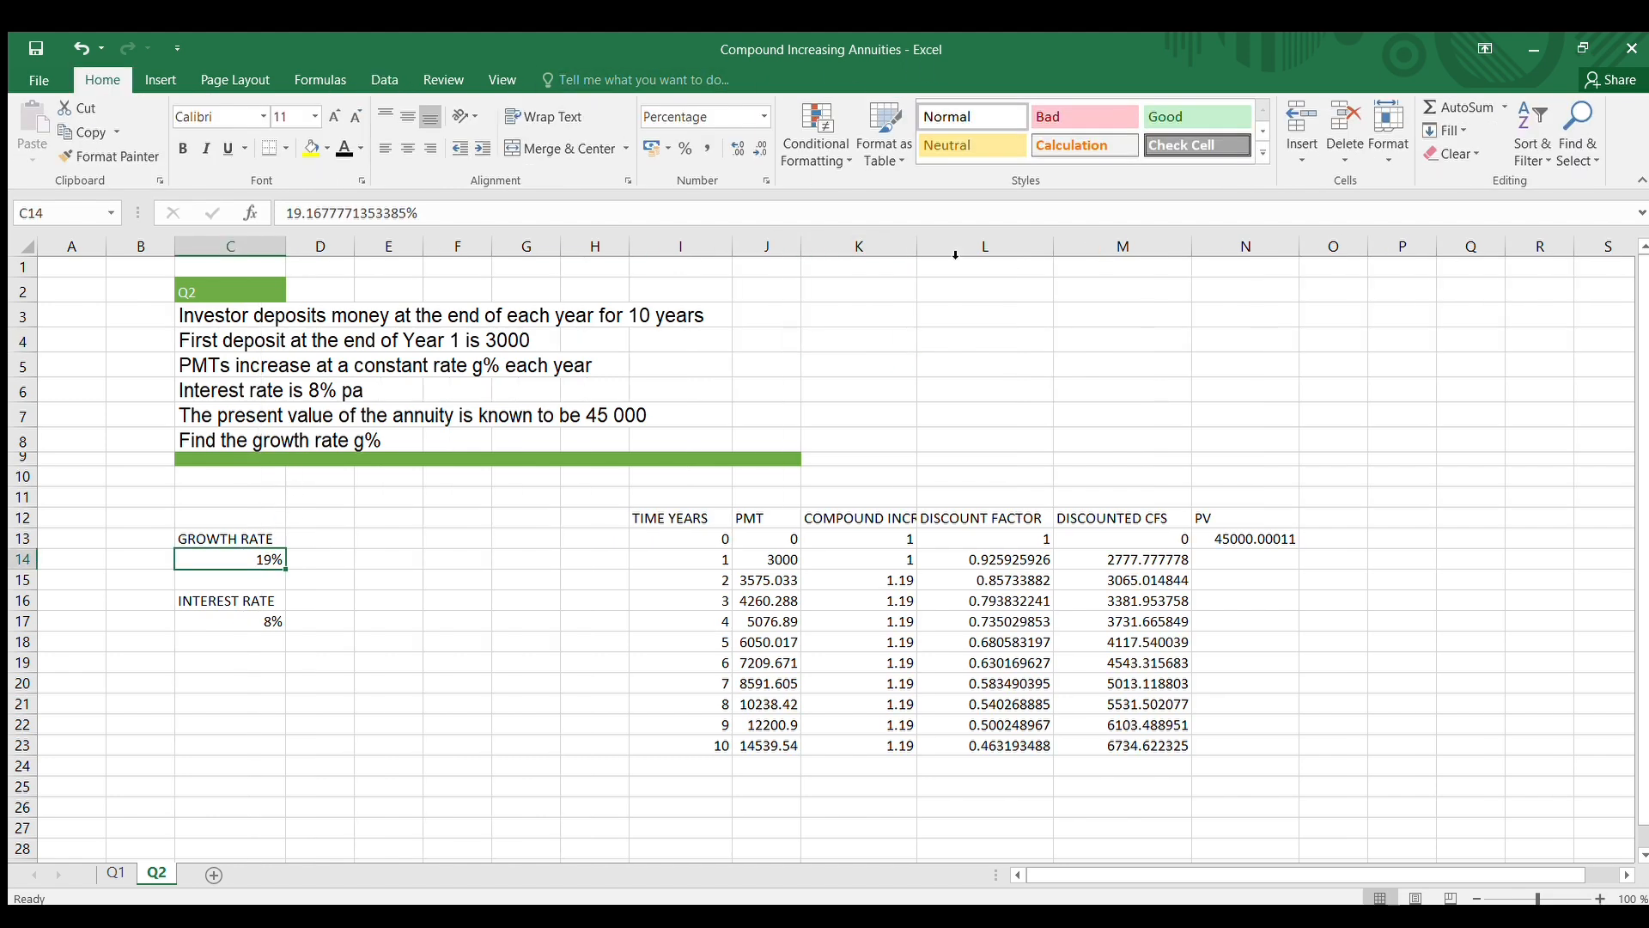
click(735, 148)
click(735, 148)
click(734, 148)
click(735, 147)
click(734, 148)
click(1151, 118)
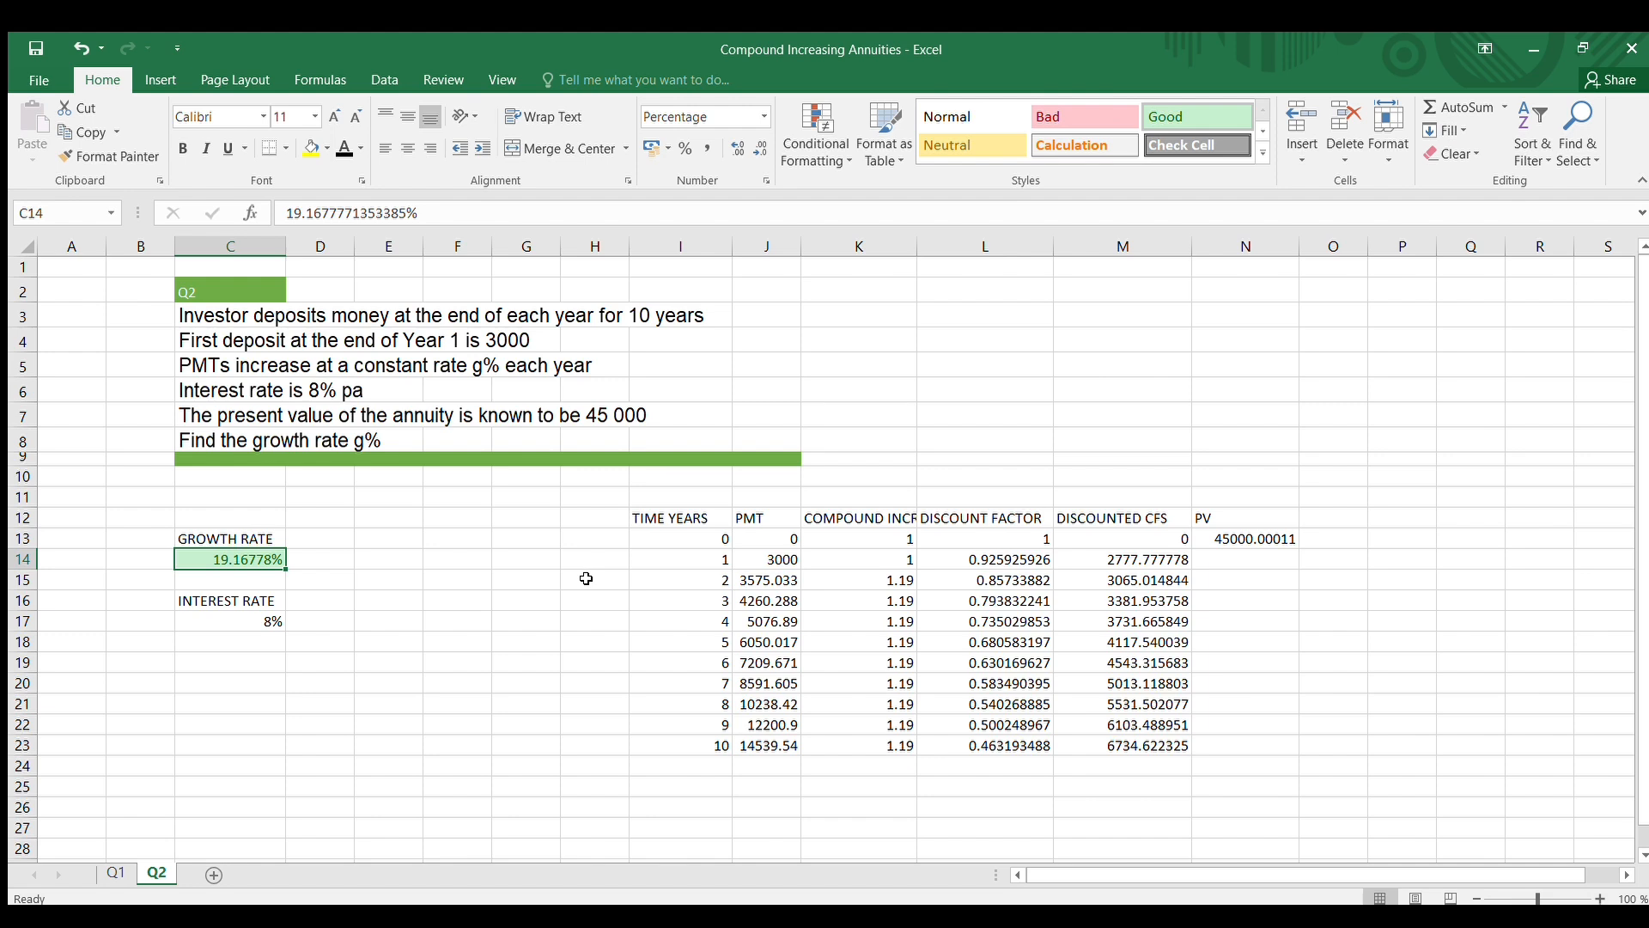
click(1495, 727)
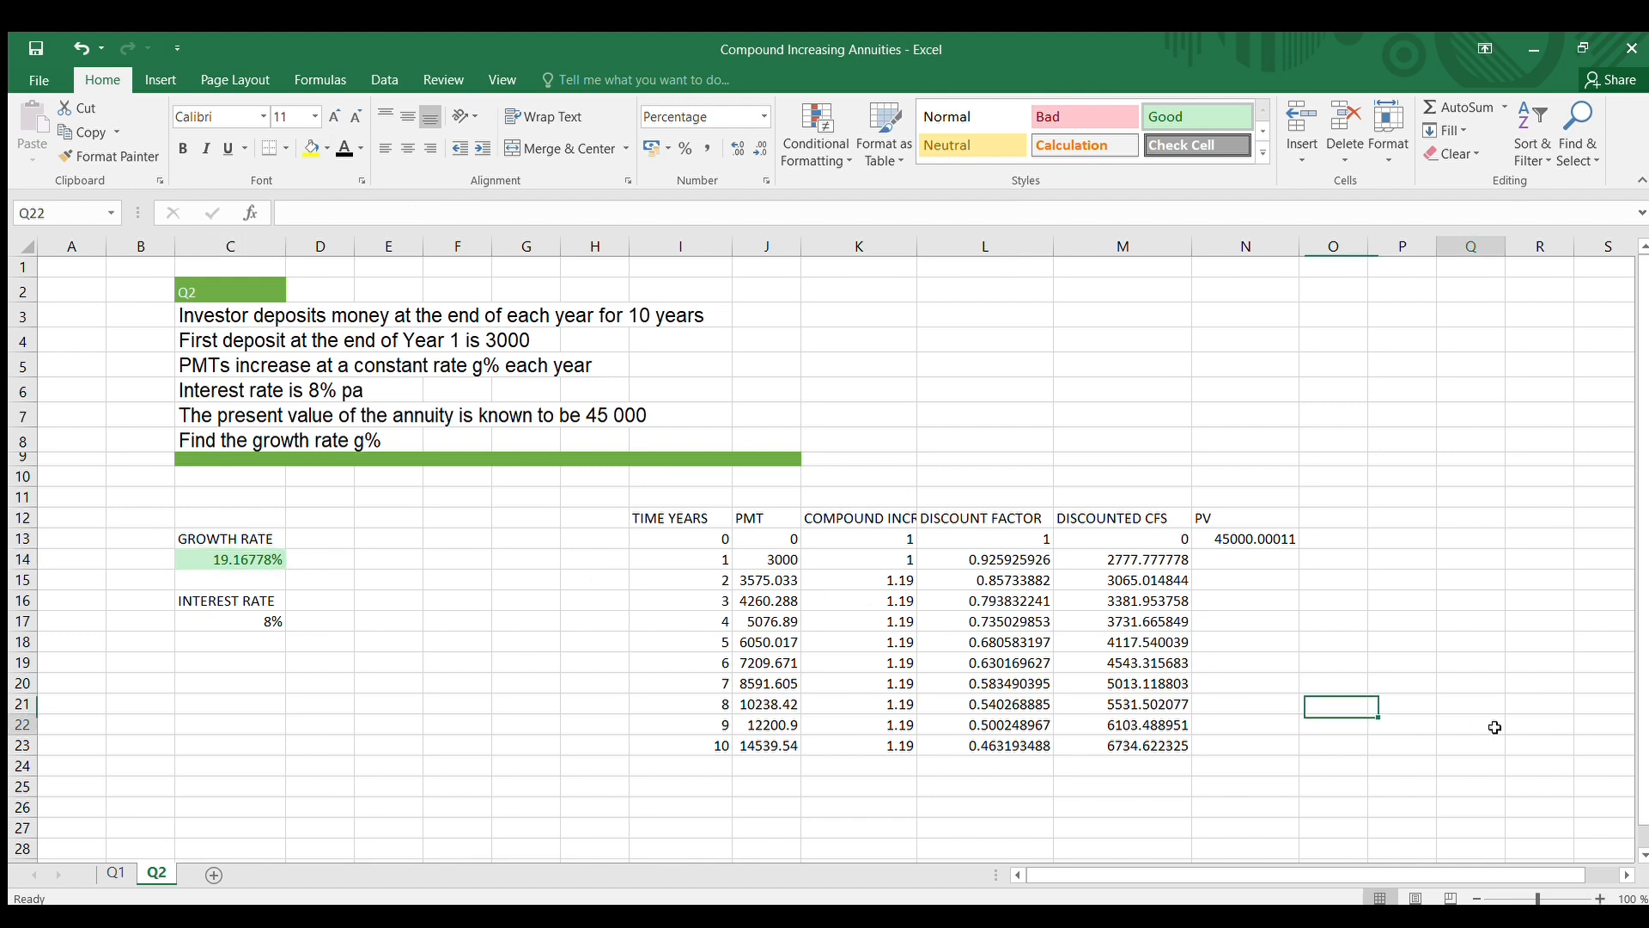
Review the PV formula in N13, the growth rate in C14, the first payment in J14 and the compound increase formula in K15
click(1267, 540)
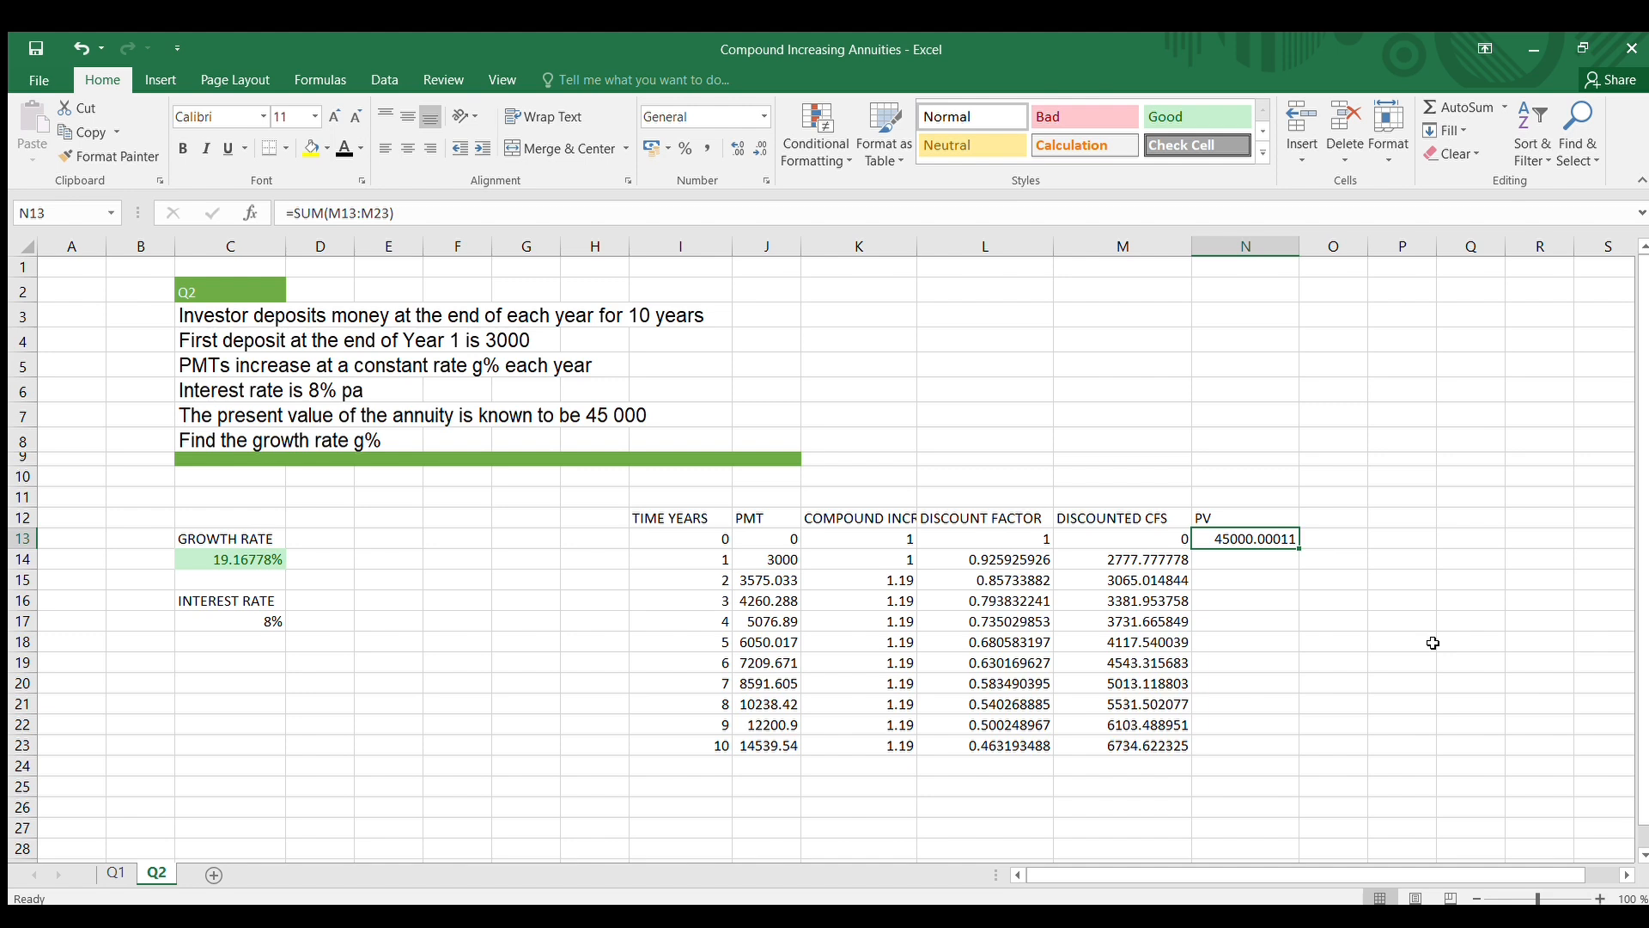
click(1247, 688)
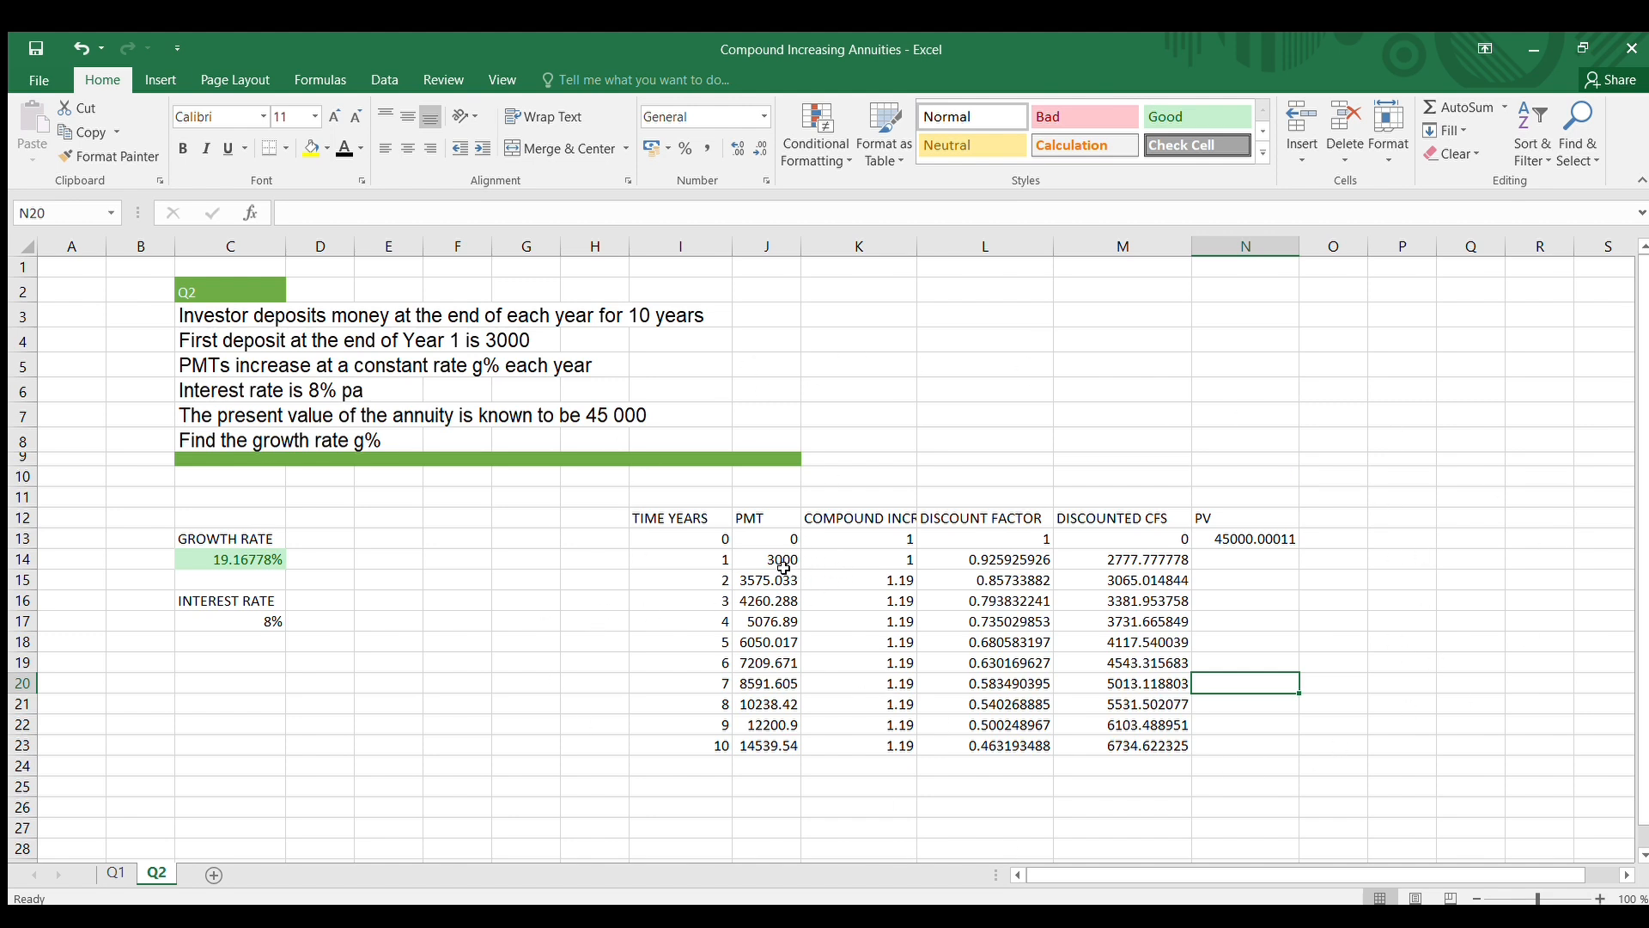
click(243, 560)
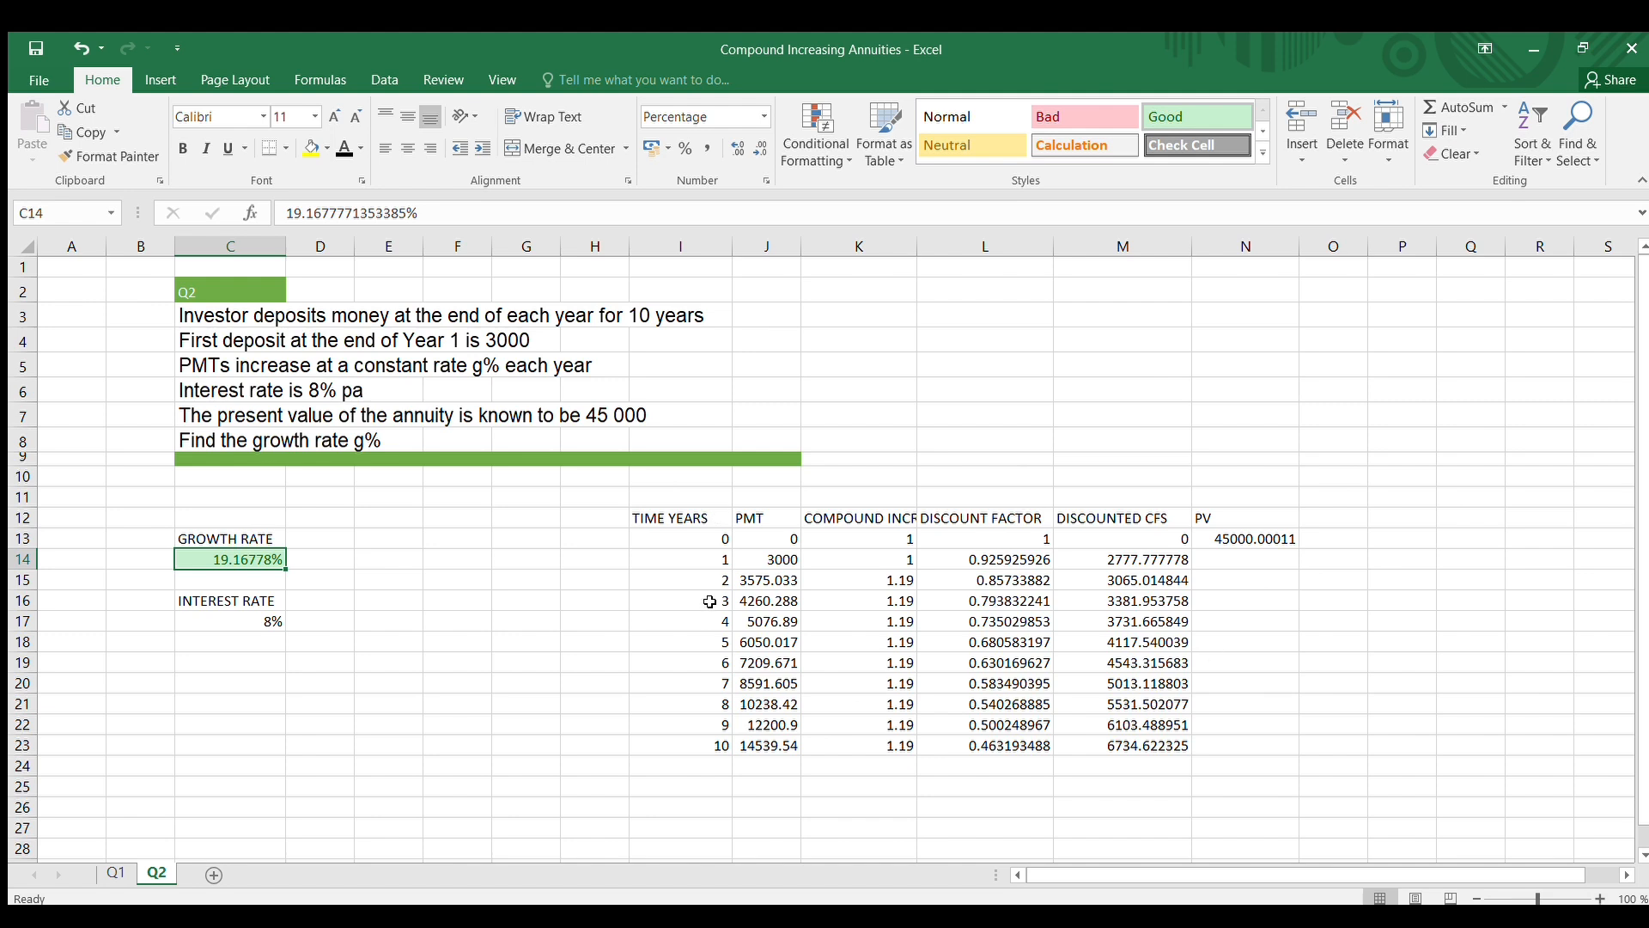
click(778, 560)
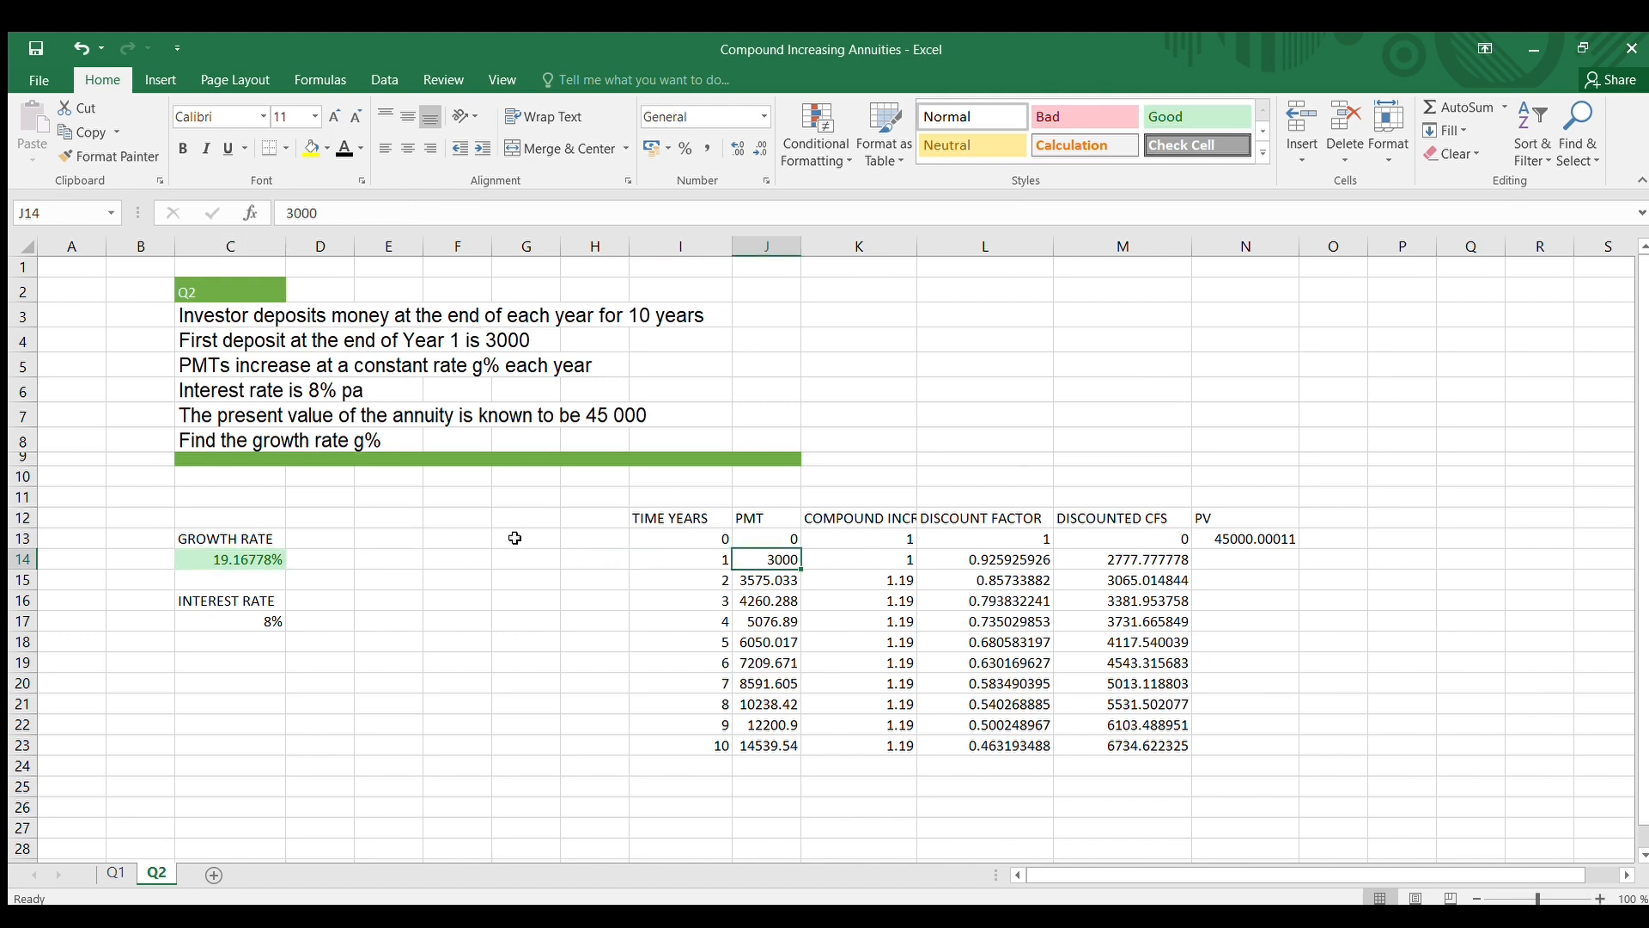
click(857, 582)
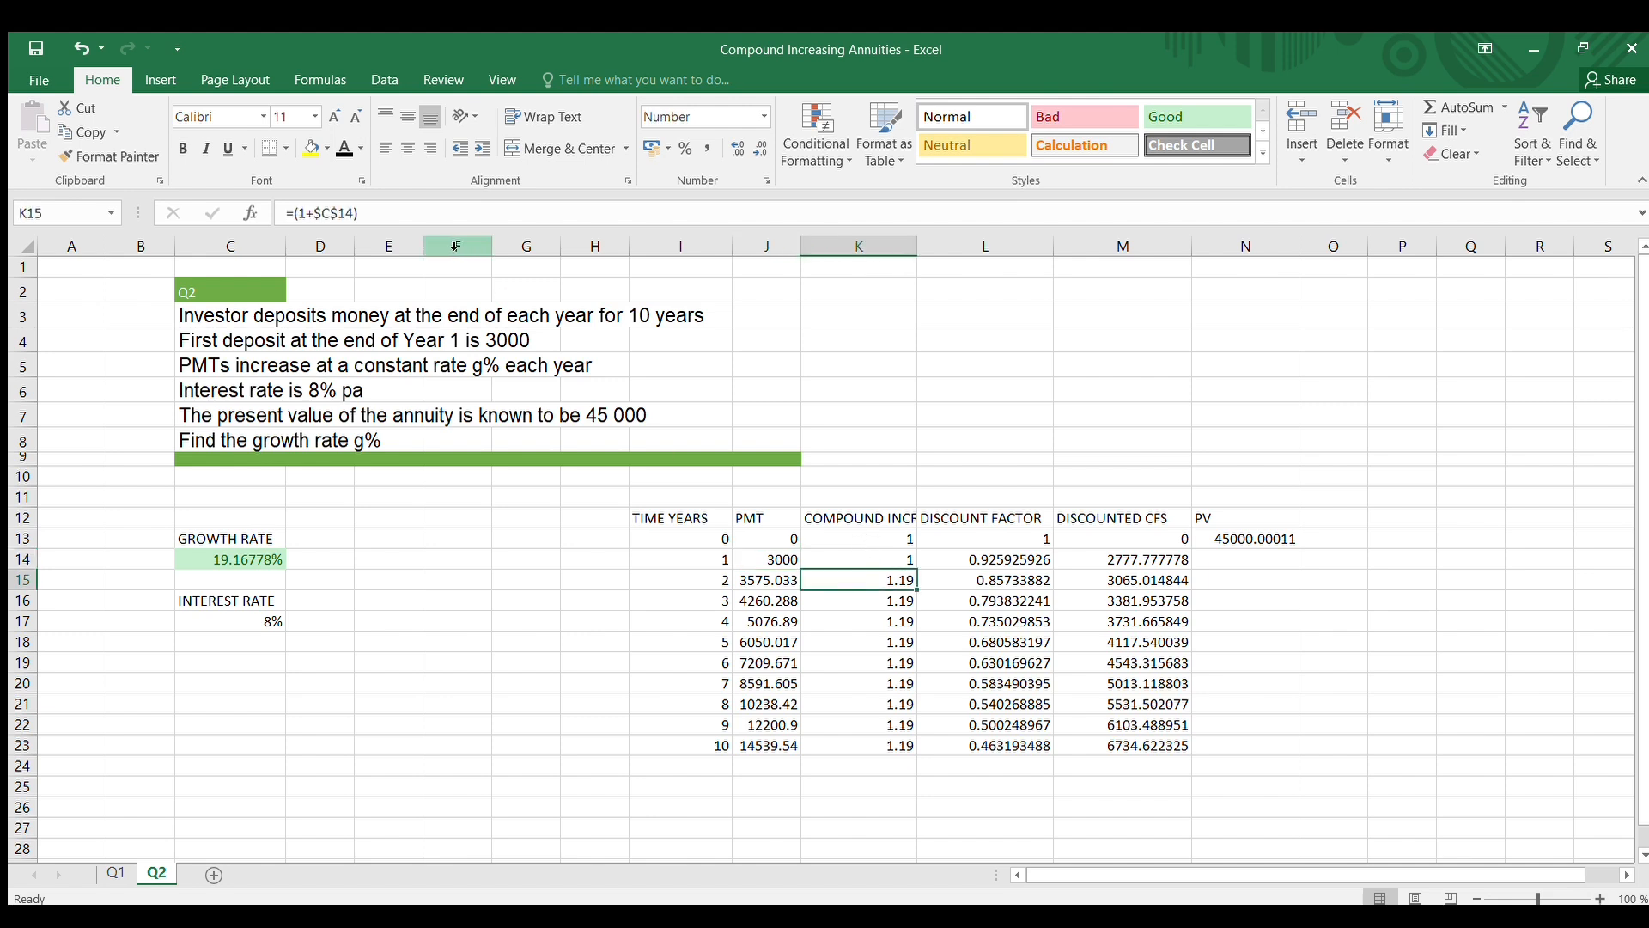
click(422, 213)
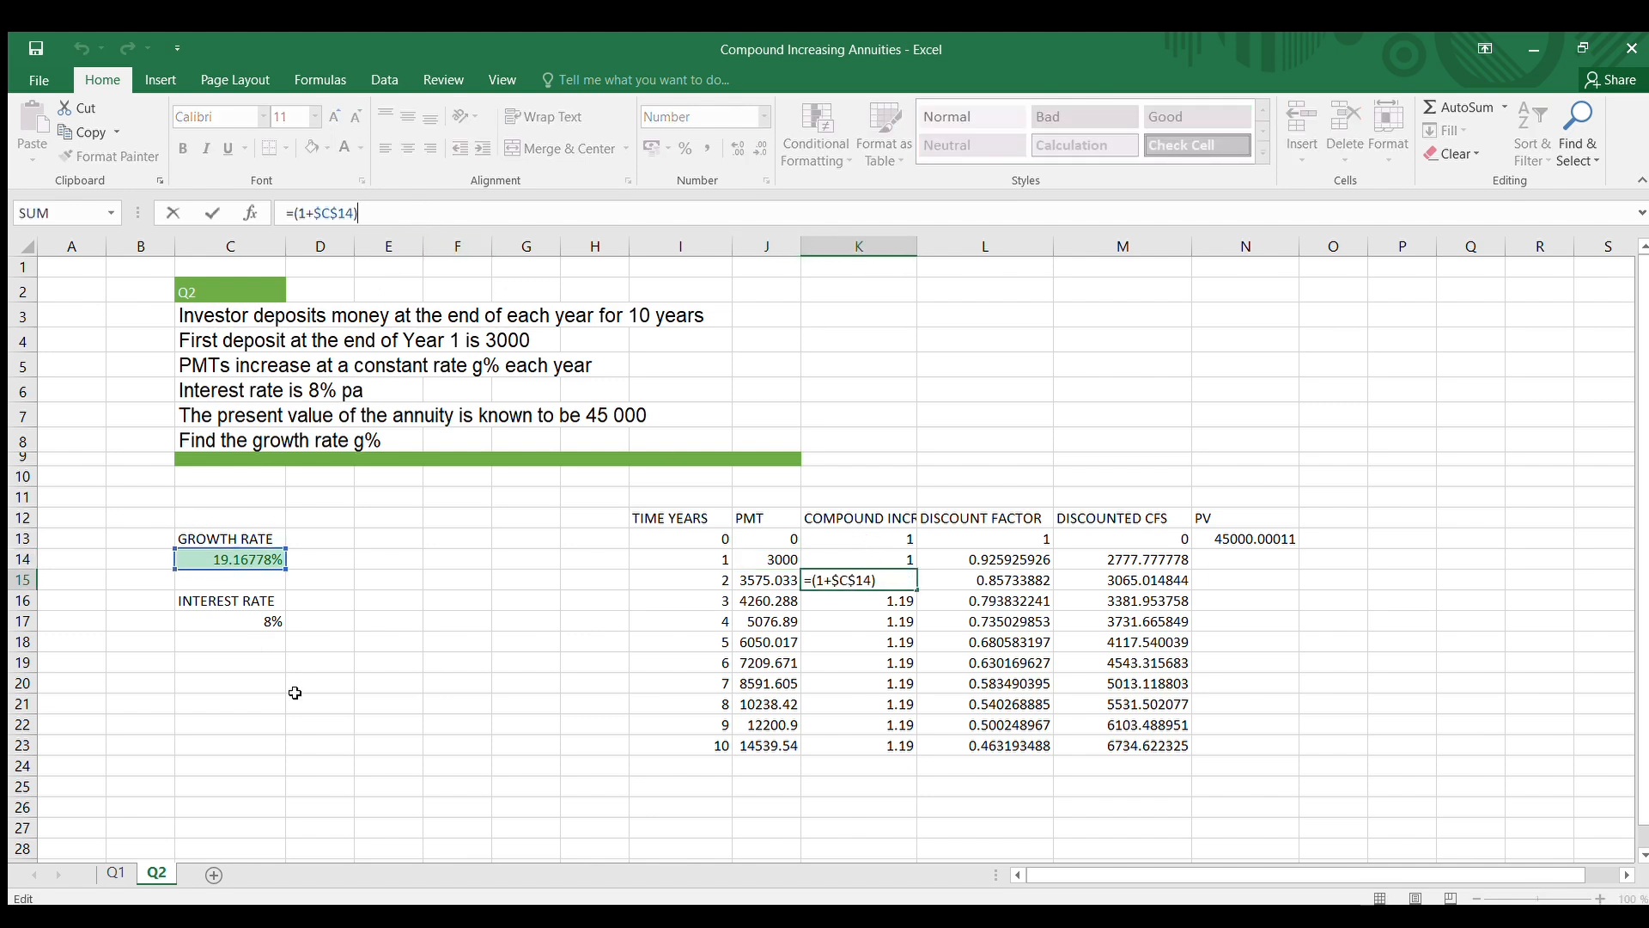
Check the compound increase factor by calculating =(1+19%) in empty cell M3, and clear that cell again
click(1108, 308)
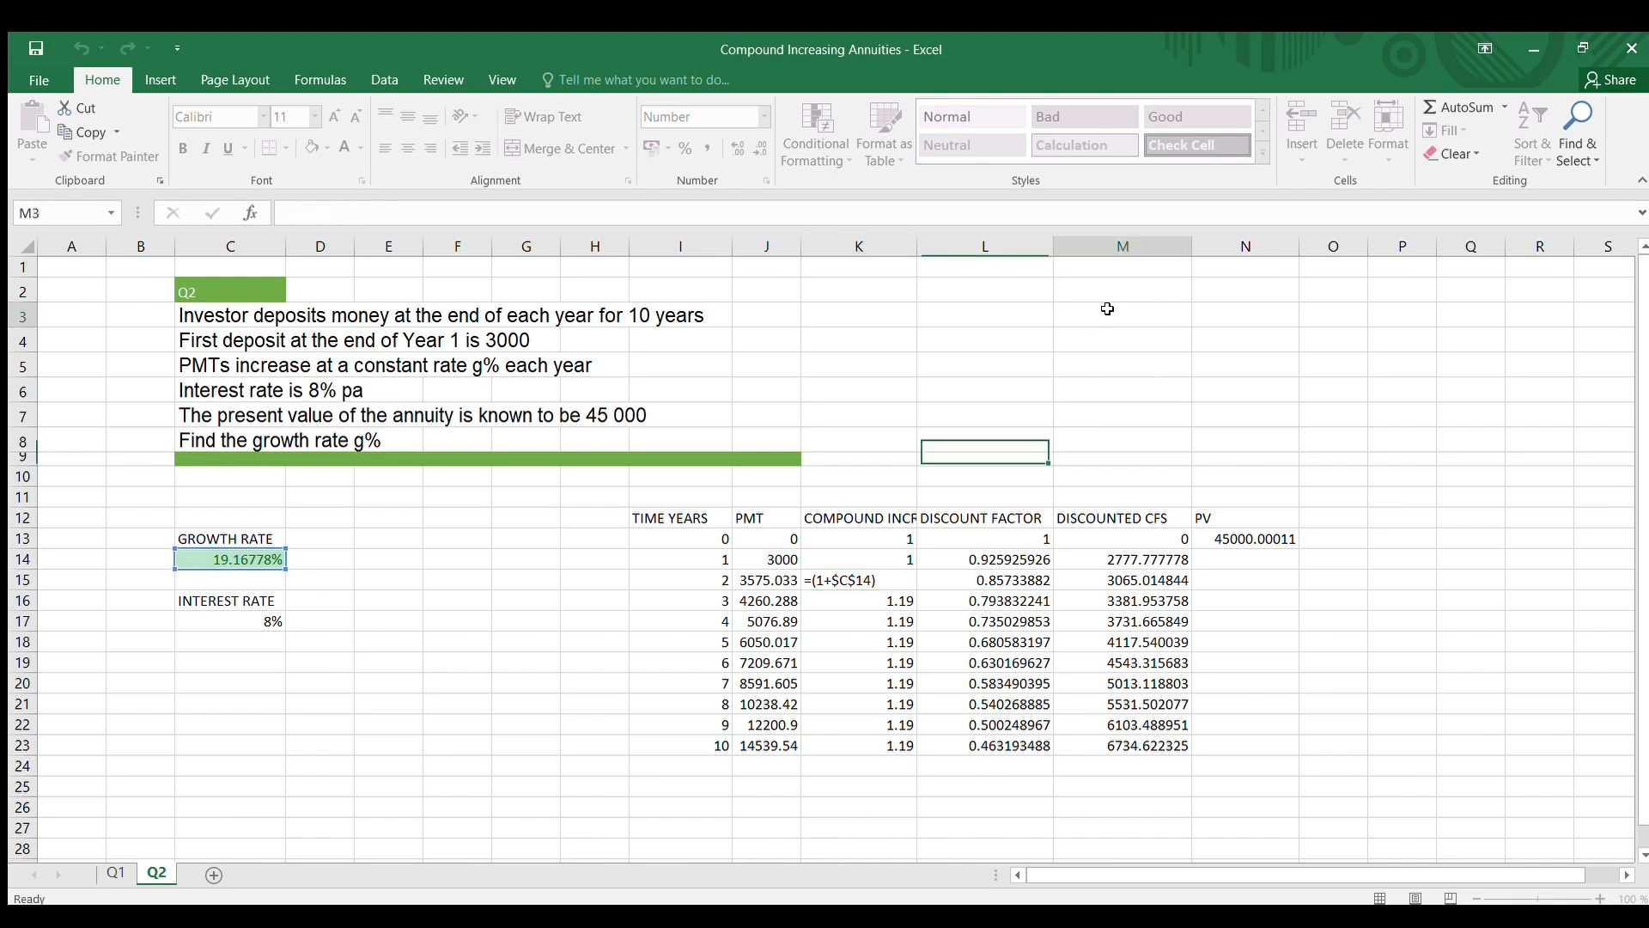
text(=()
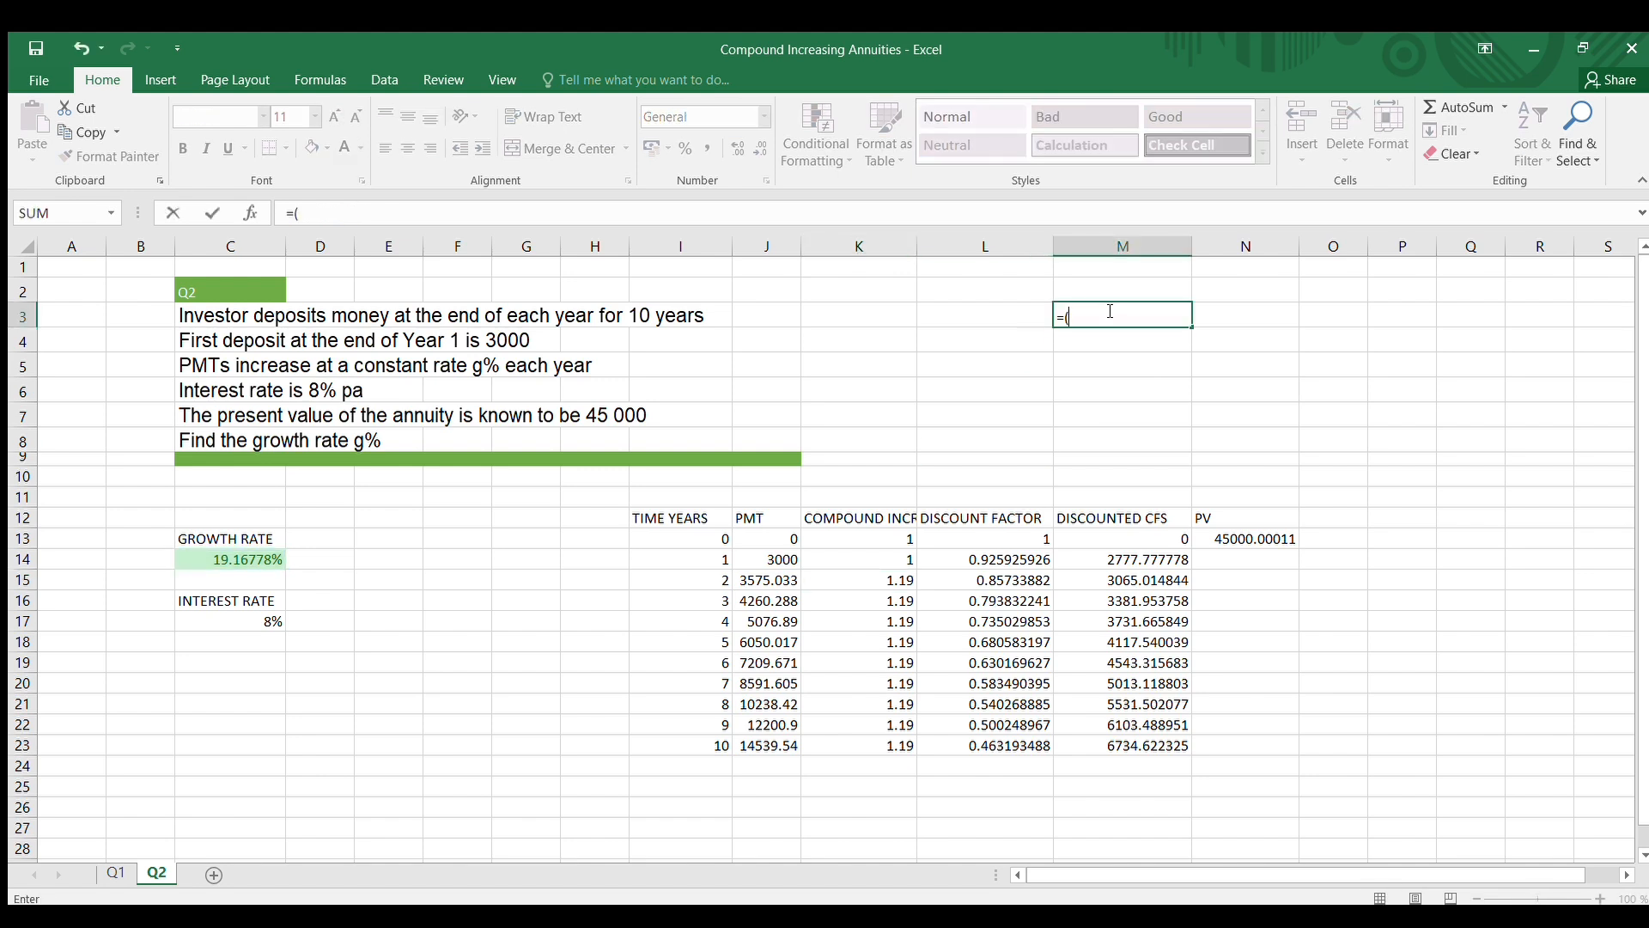
text(1+19%))
key(Return)
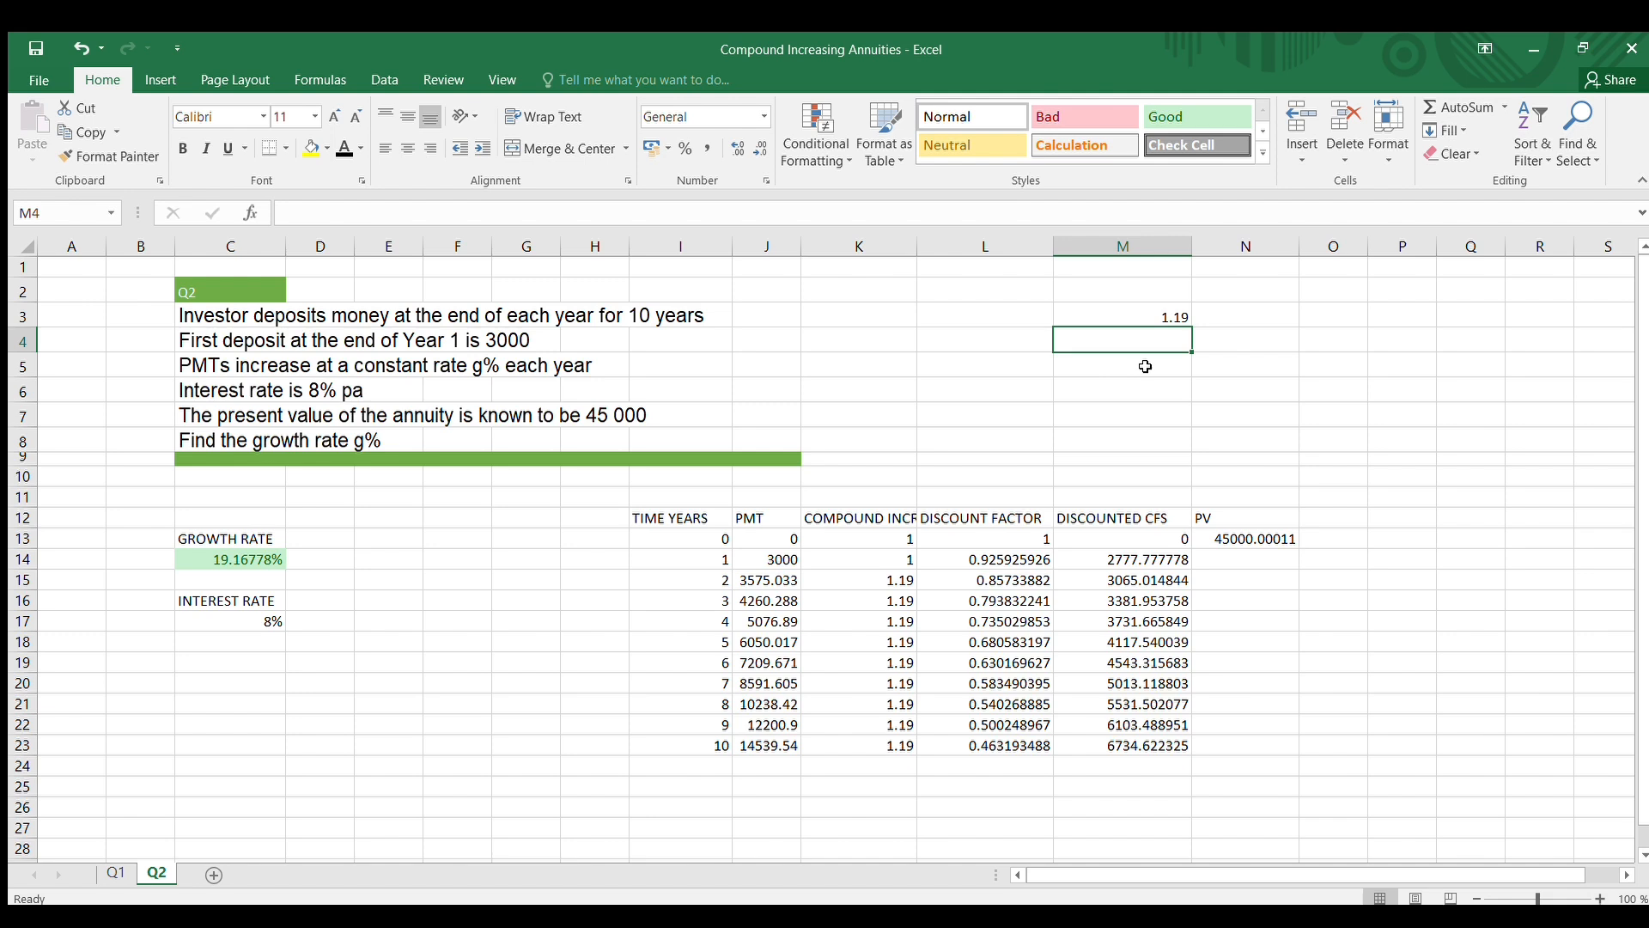
click(1110, 317)
key(BackSpace)
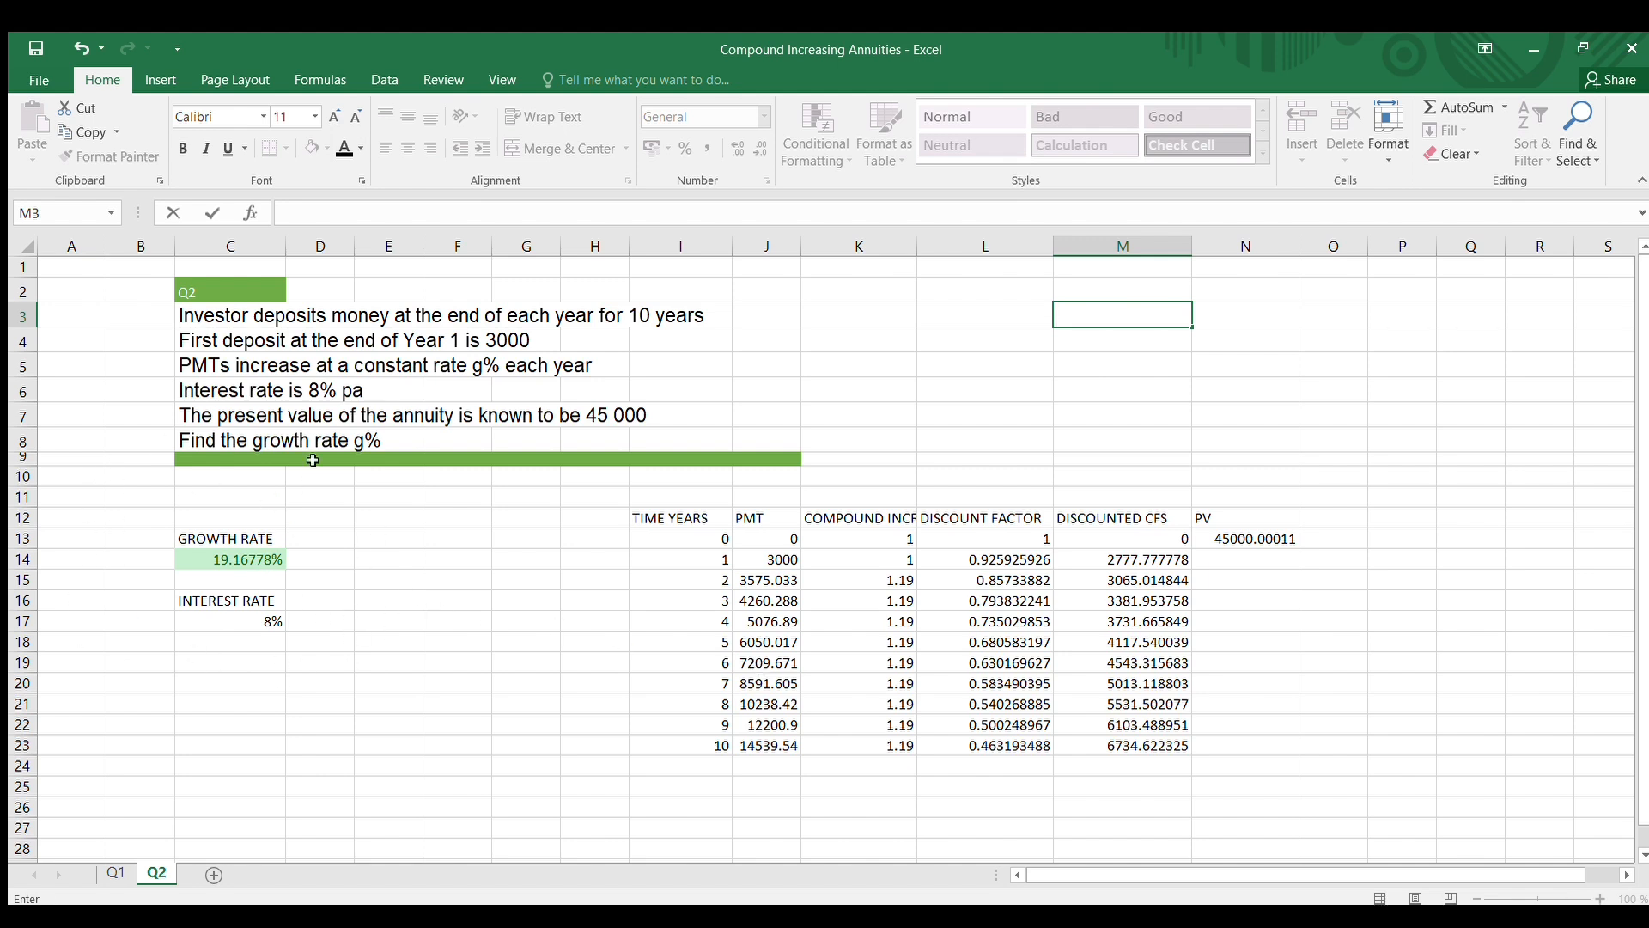
click(887, 584)
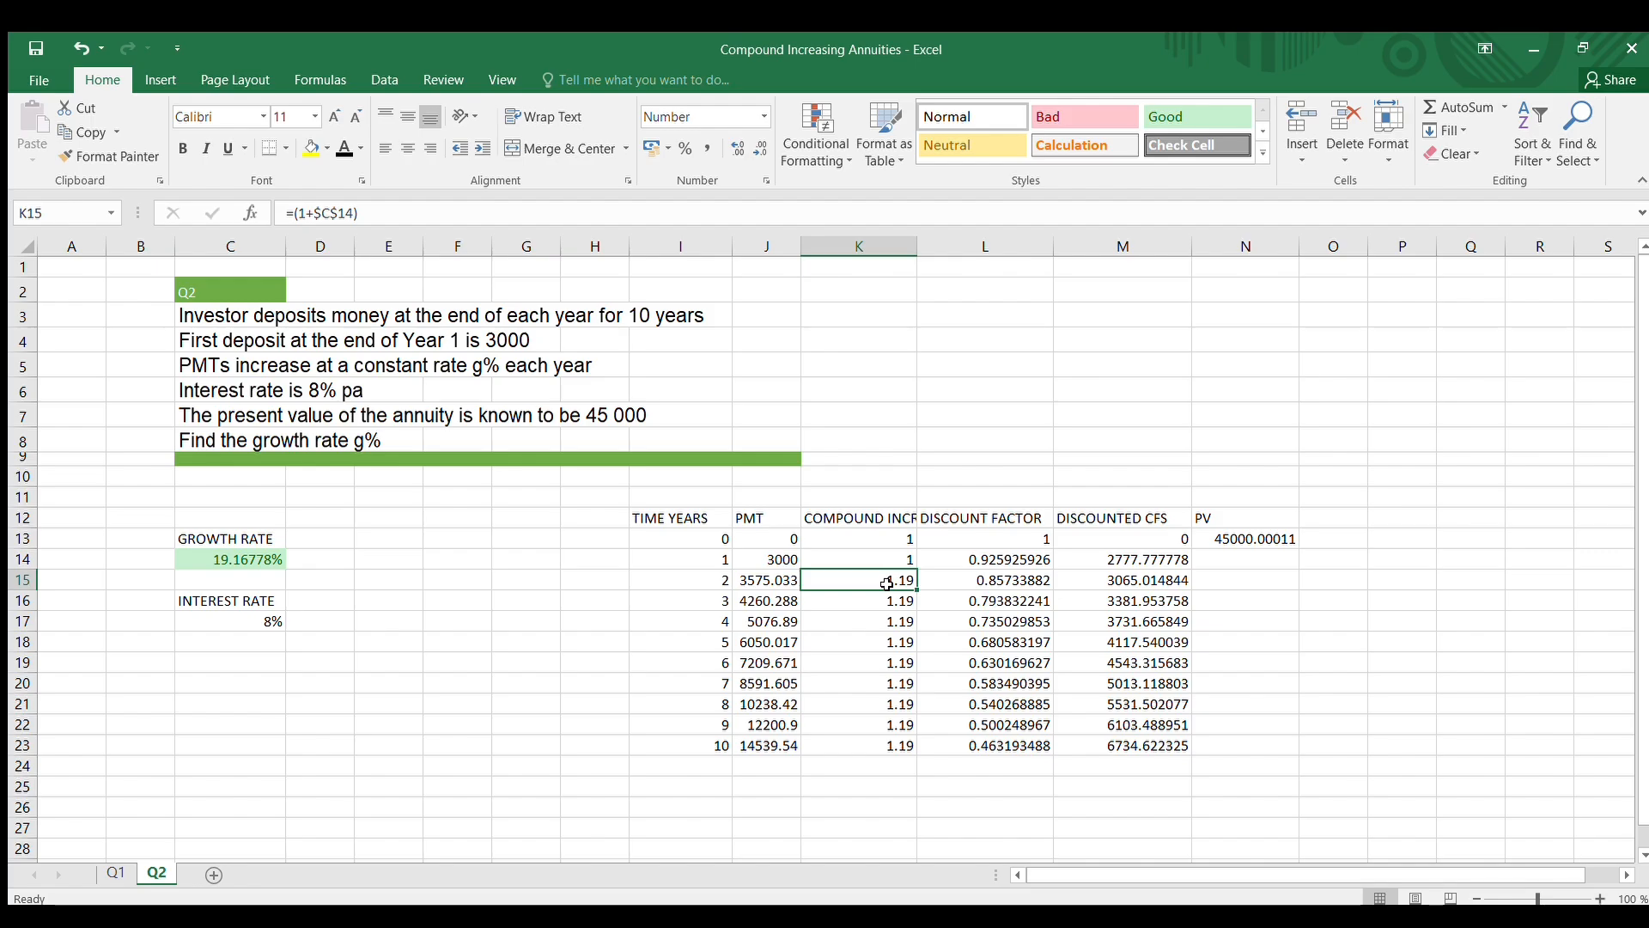